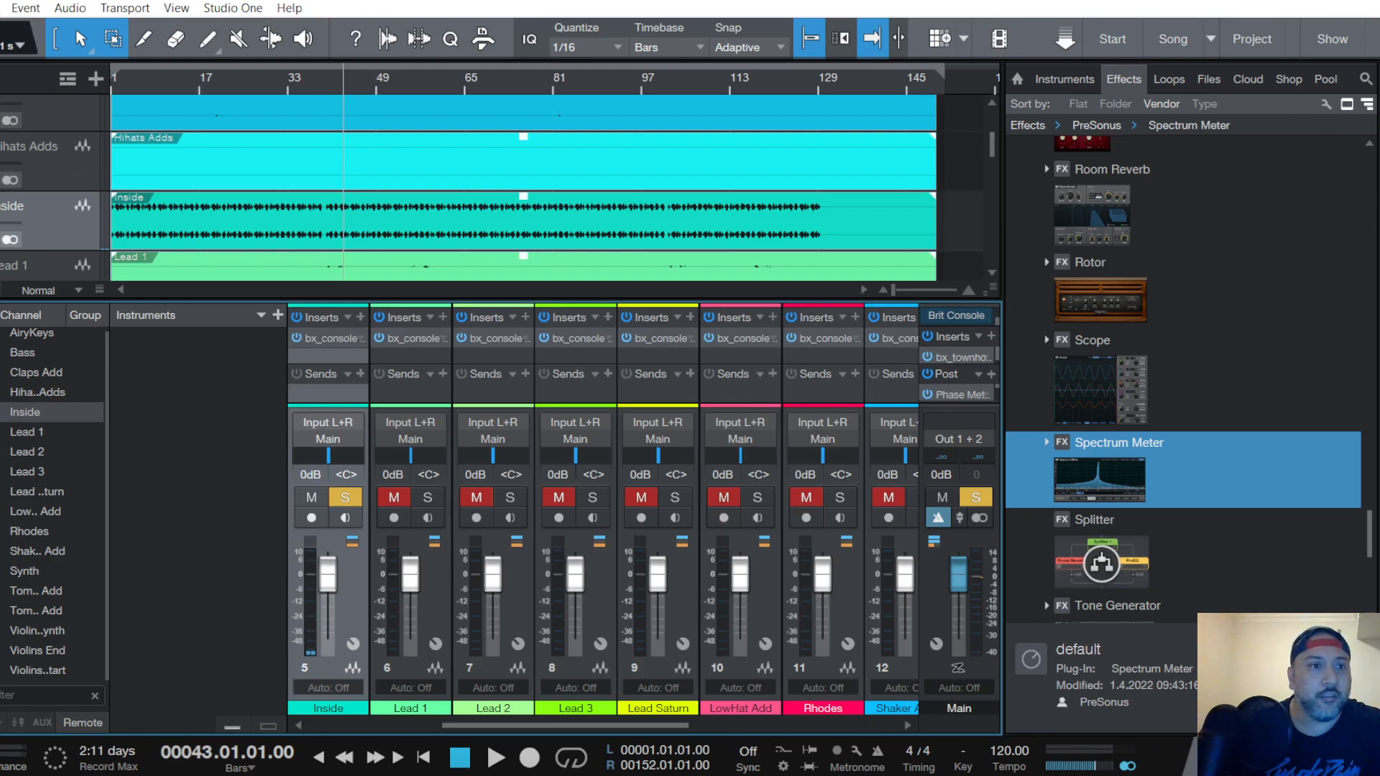
Inspect the bx_console SSL 4000 E insert on the Inside channel and close its window
left_click(0, 8)
left_click(2, 233)
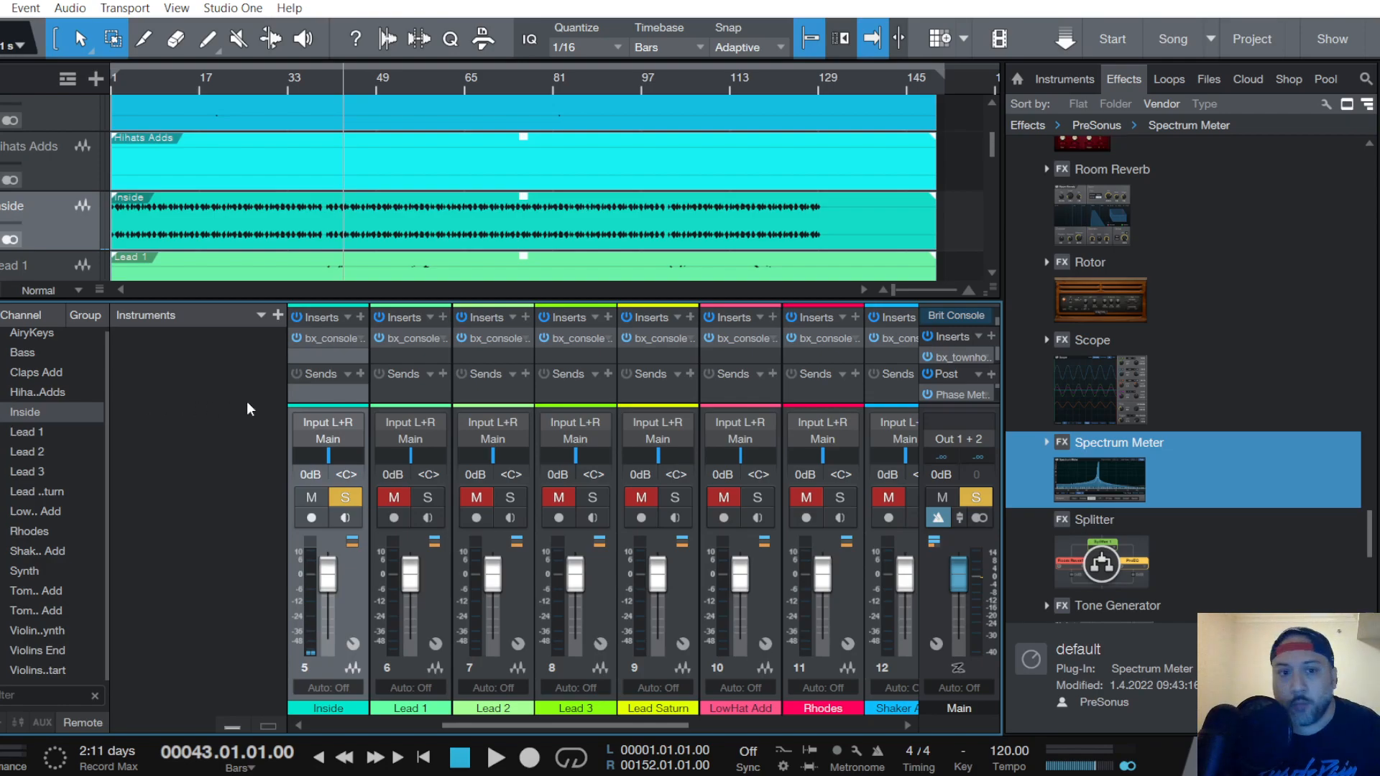
left_click(335, 338)
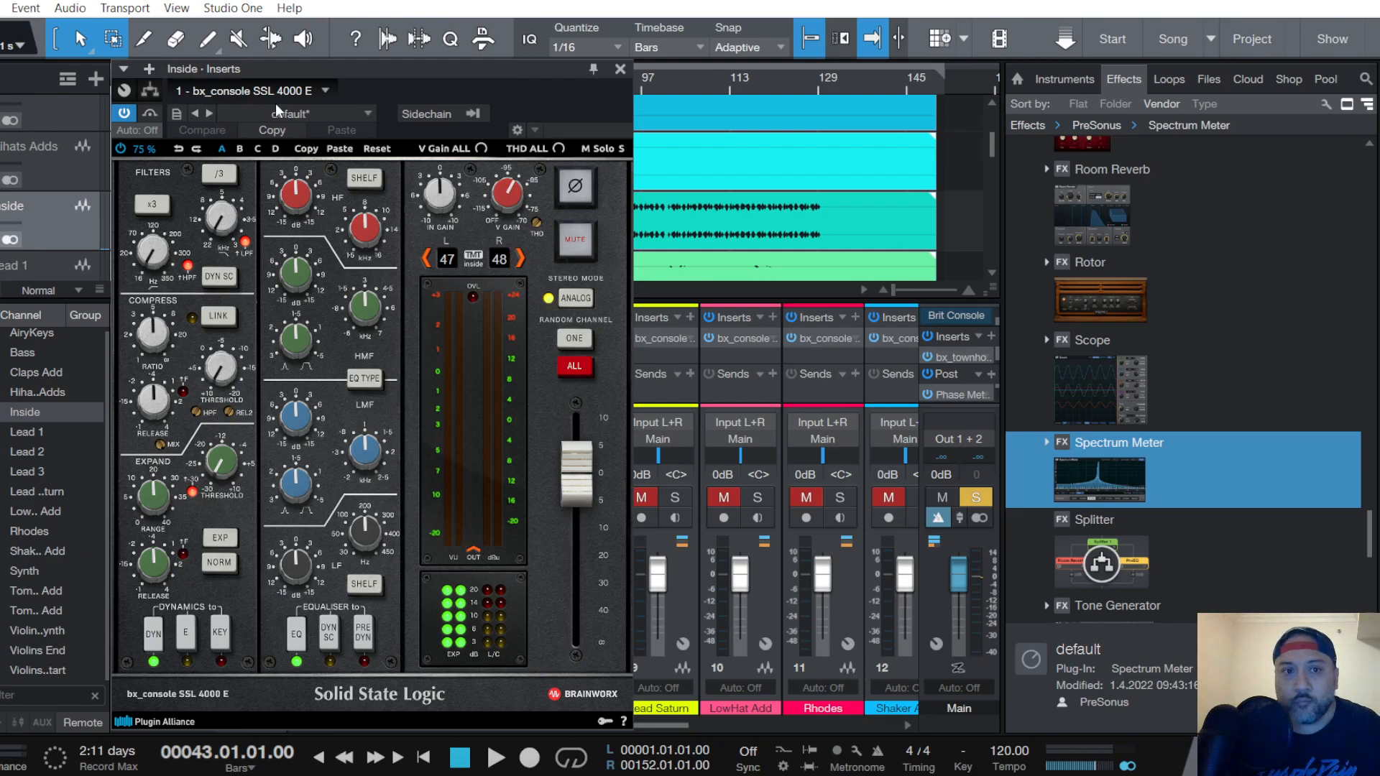
left_click(619, 71)
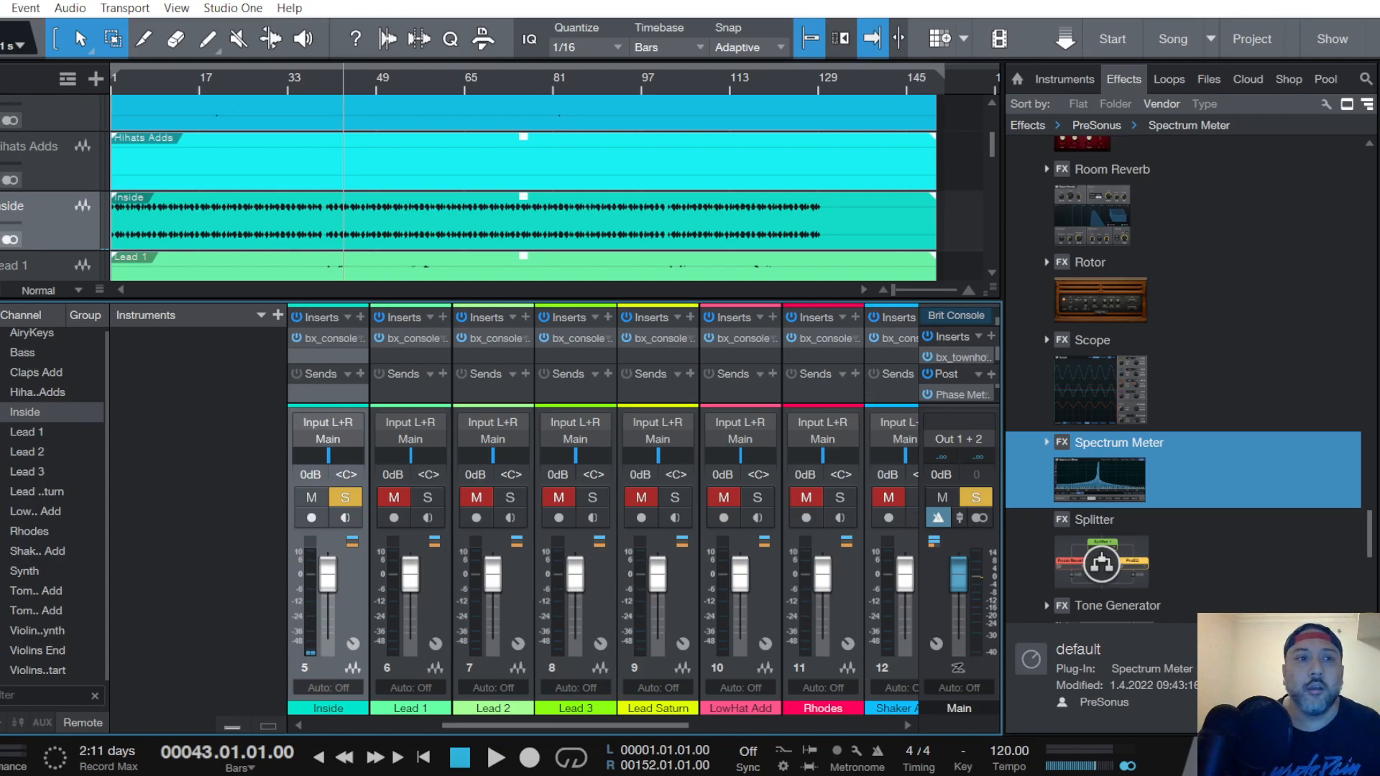
Reopen the Inside channel's SSL 4000 E channel strip to review its settings, and close it
left_click(1, 8)
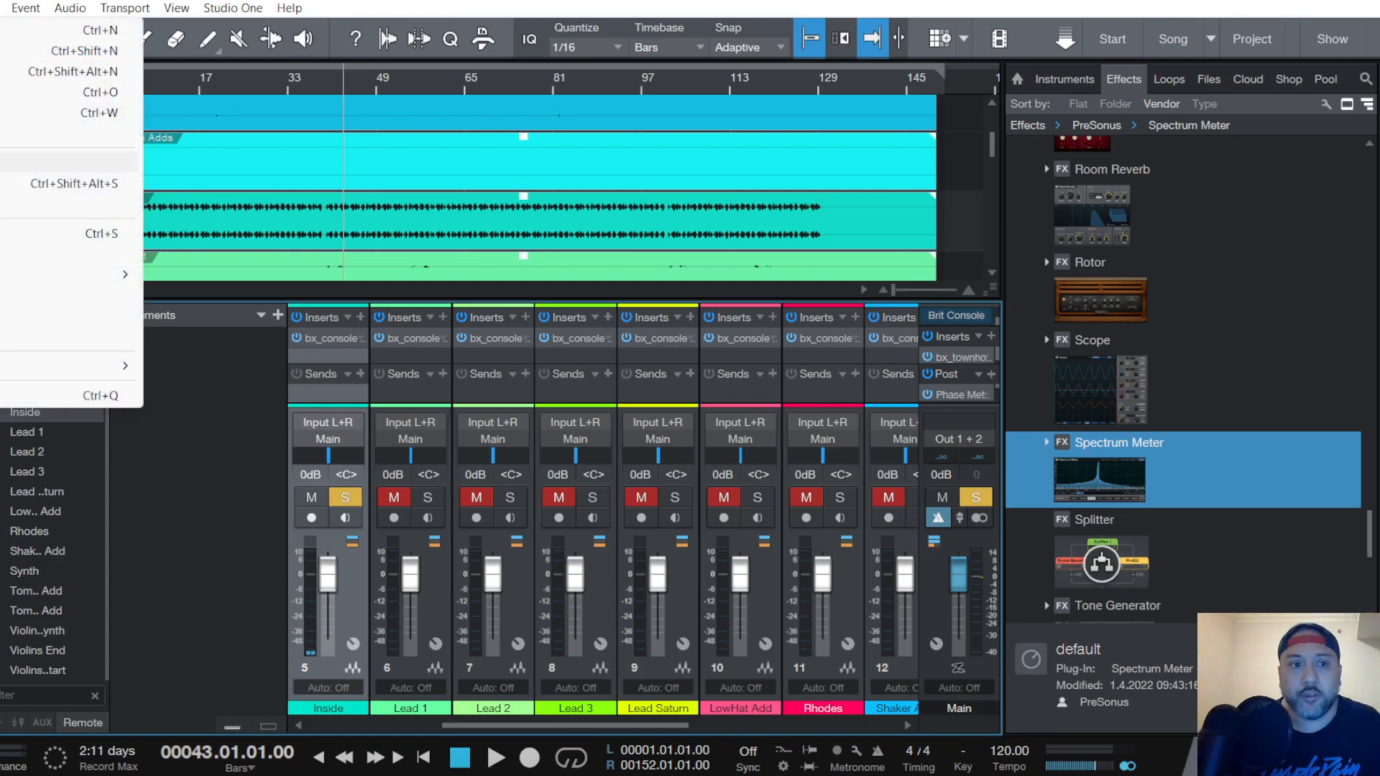
left_click(1, 233)
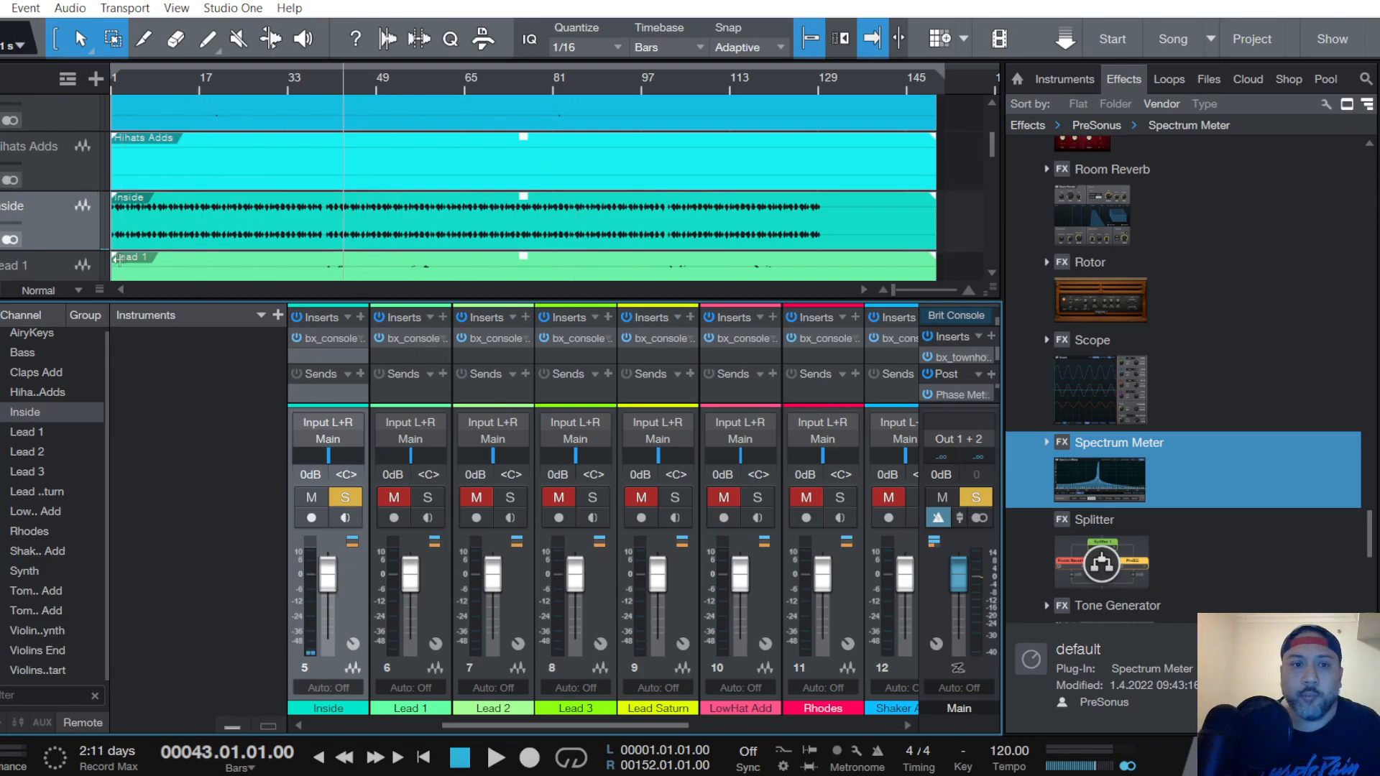
scroll(73, 209, "up", 1)
scroll(74, 209, "down", 1)
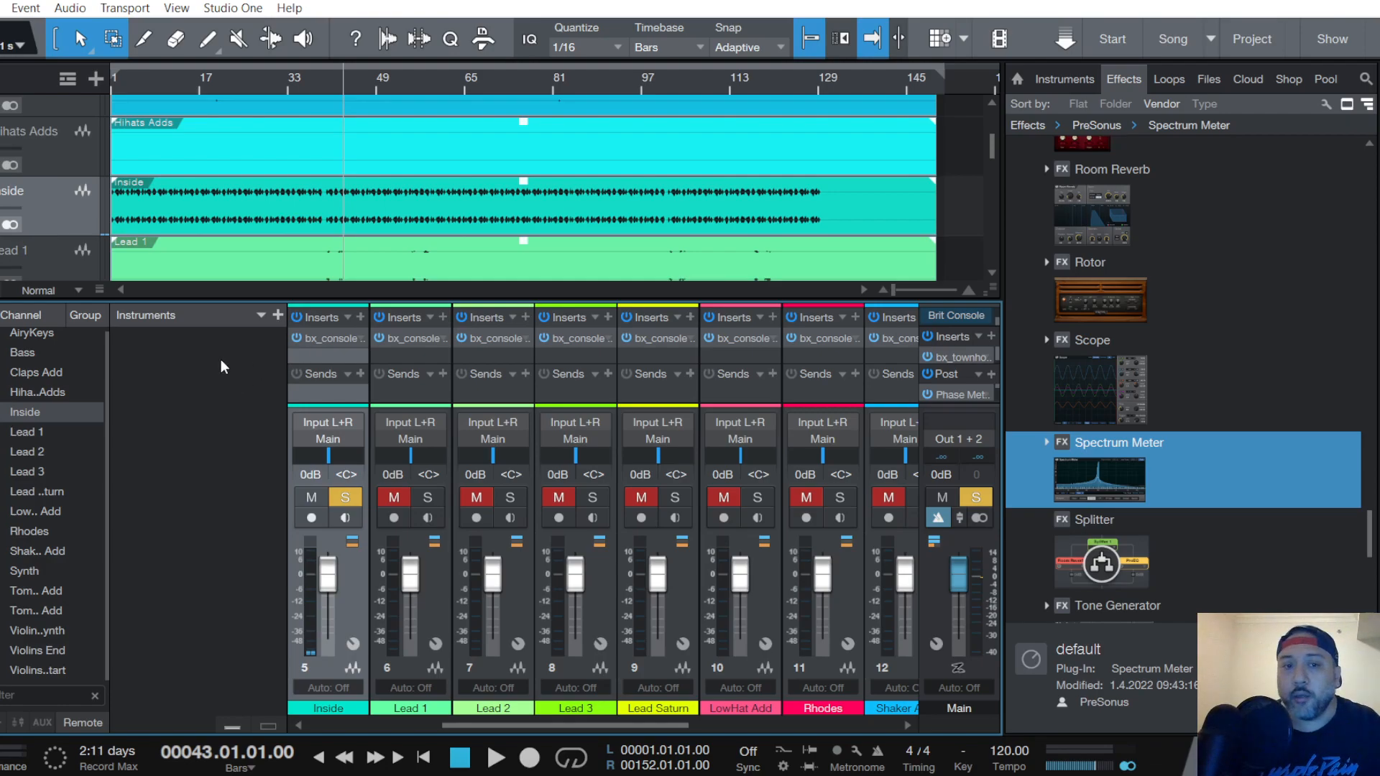
left_click(337, 337)
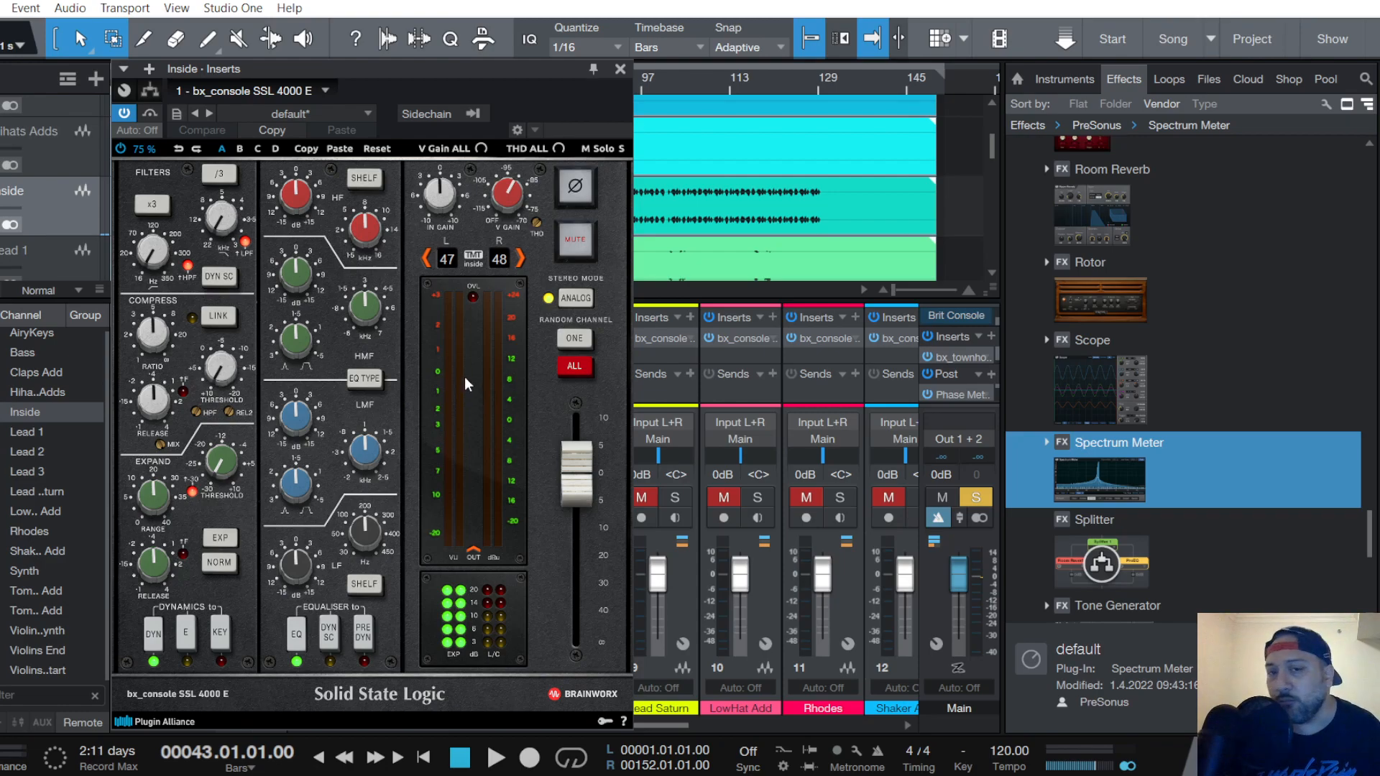
left_click(619, 71)
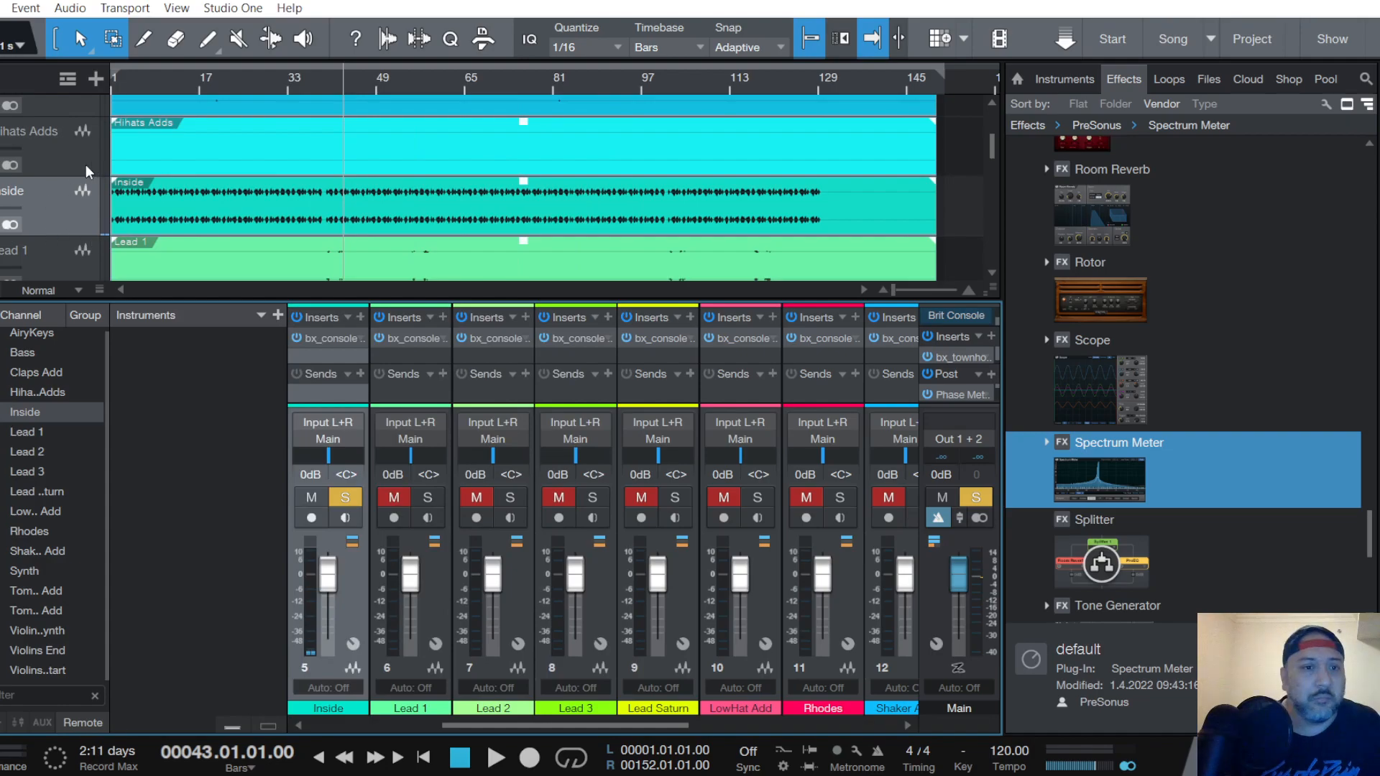
Look through the song's tracks in the arrangement, from AiryKeys down to Violins End and back to the first track
key("alt+f")
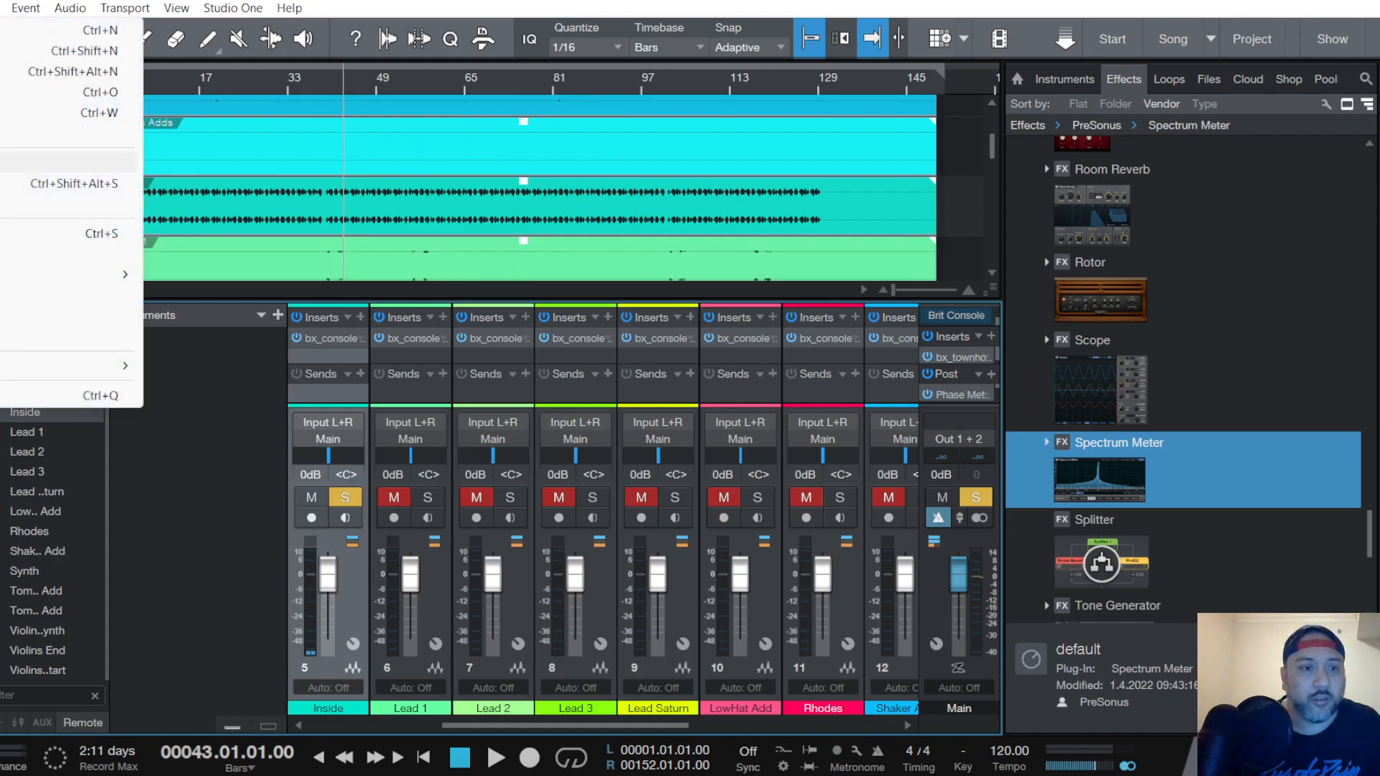
key("Return")
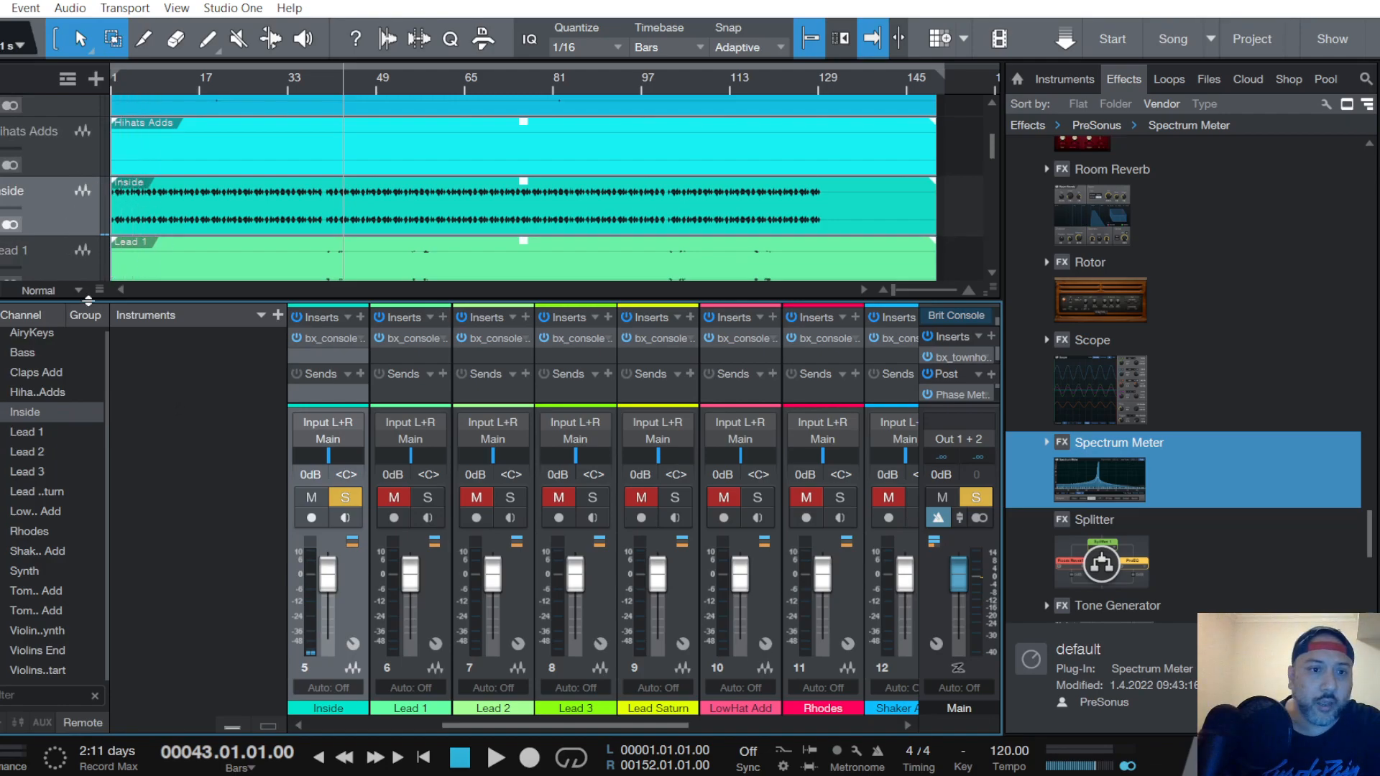
scroll(41, 171, "up", 3)
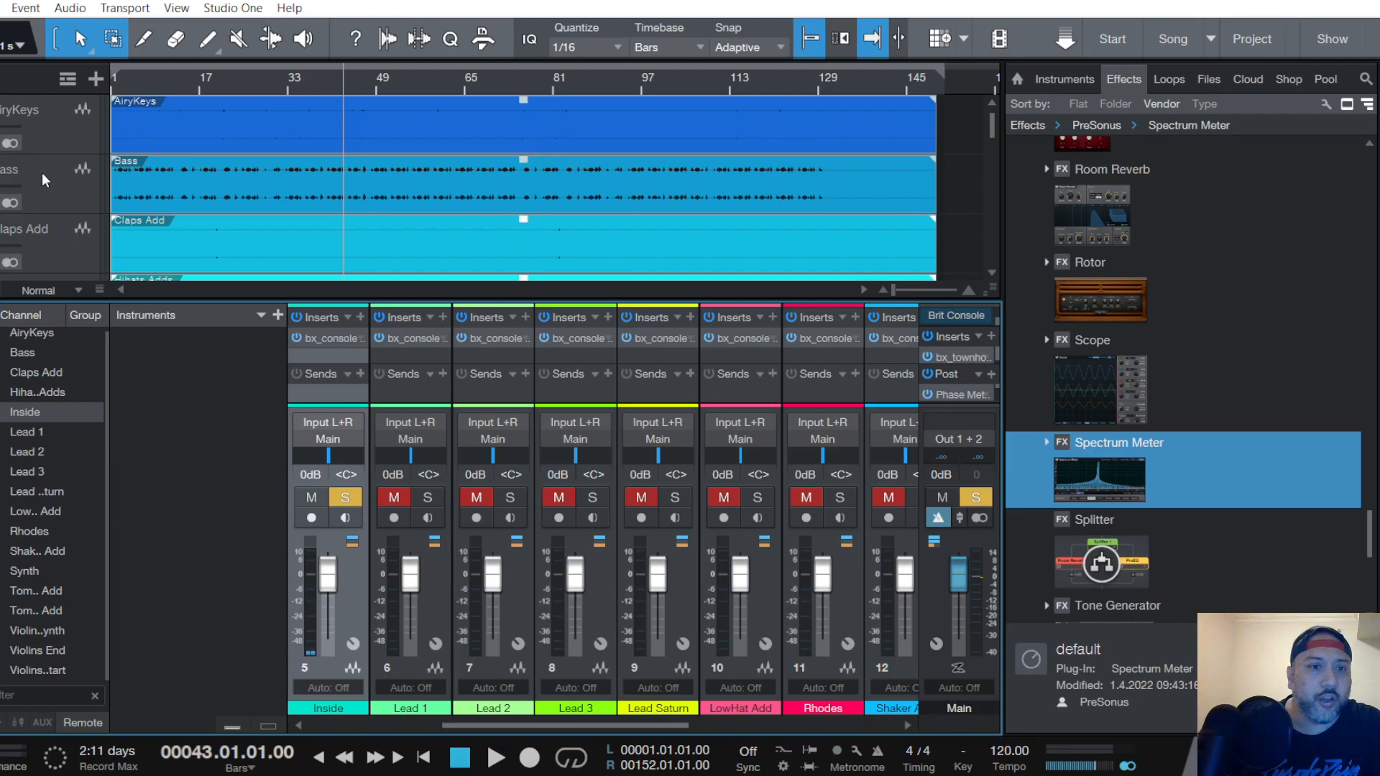
scroll(77, 181, "down", 3)
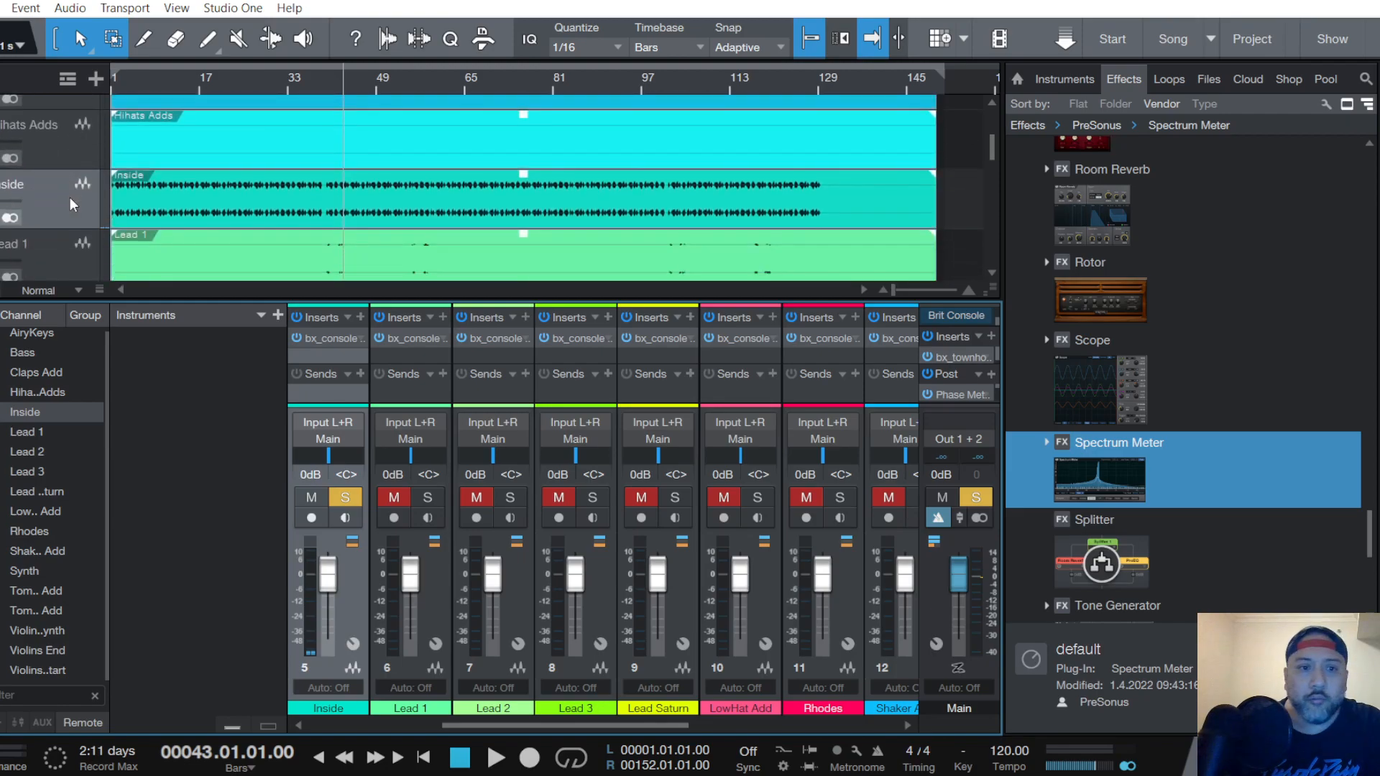
scroll(70, 204, "up", 3)
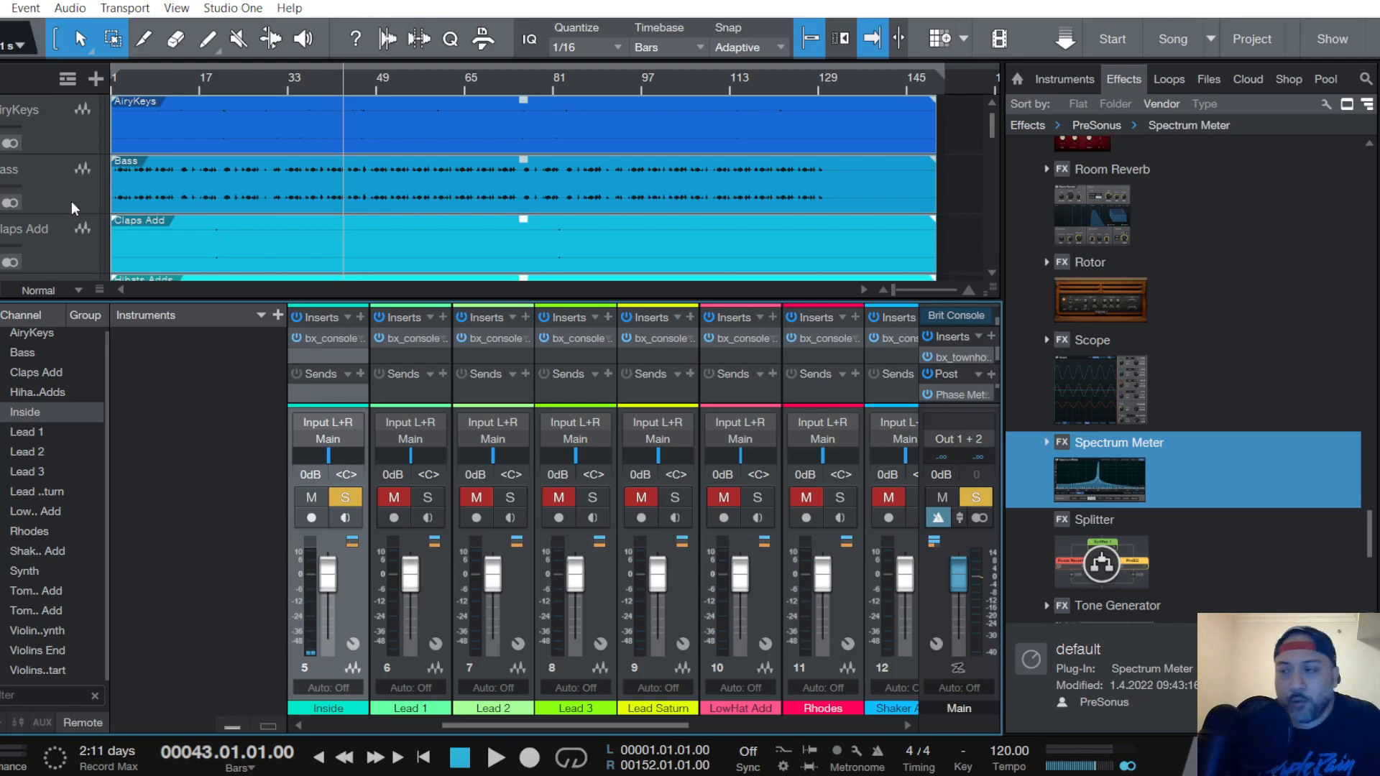
scroll(62, 176, "down", 5)
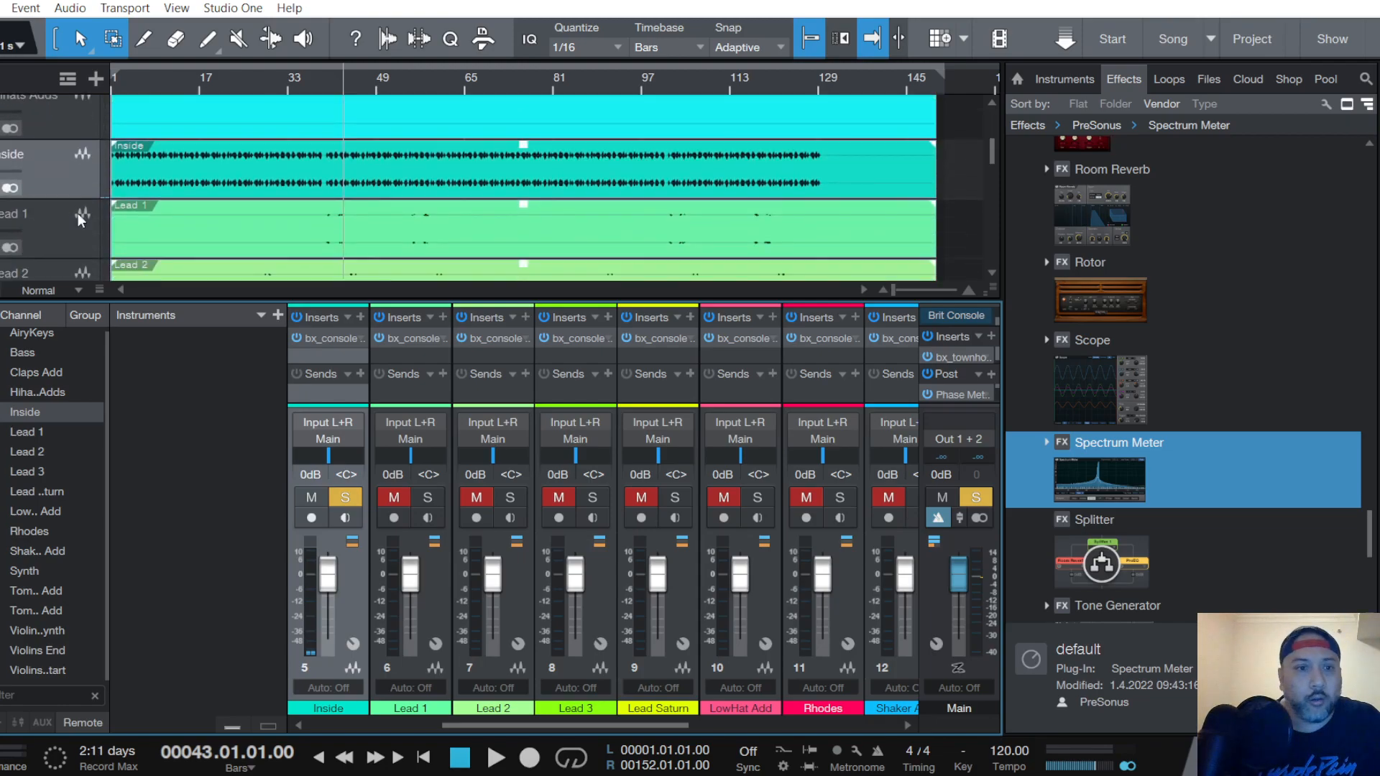
scroll(79, 212, "down", 3)
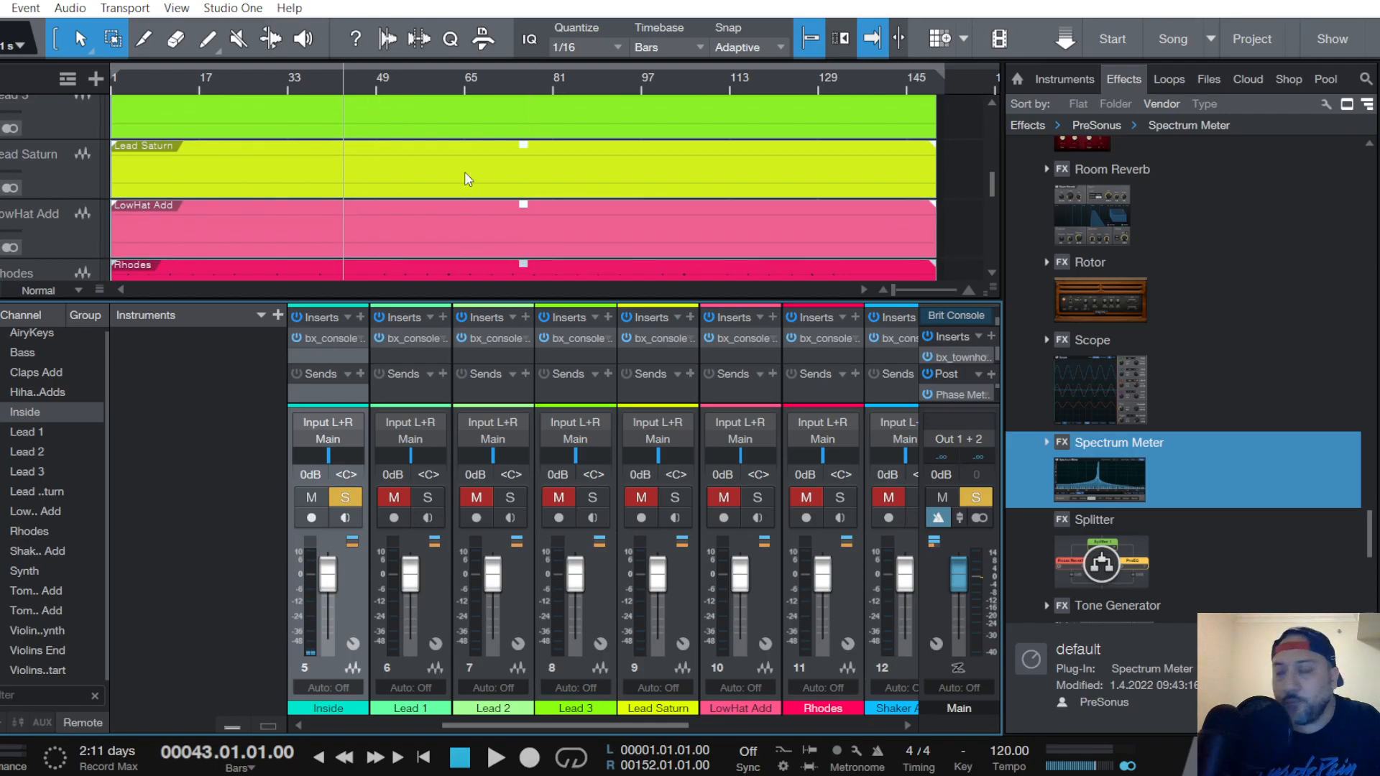
scroll(256, 188, "down", 7)
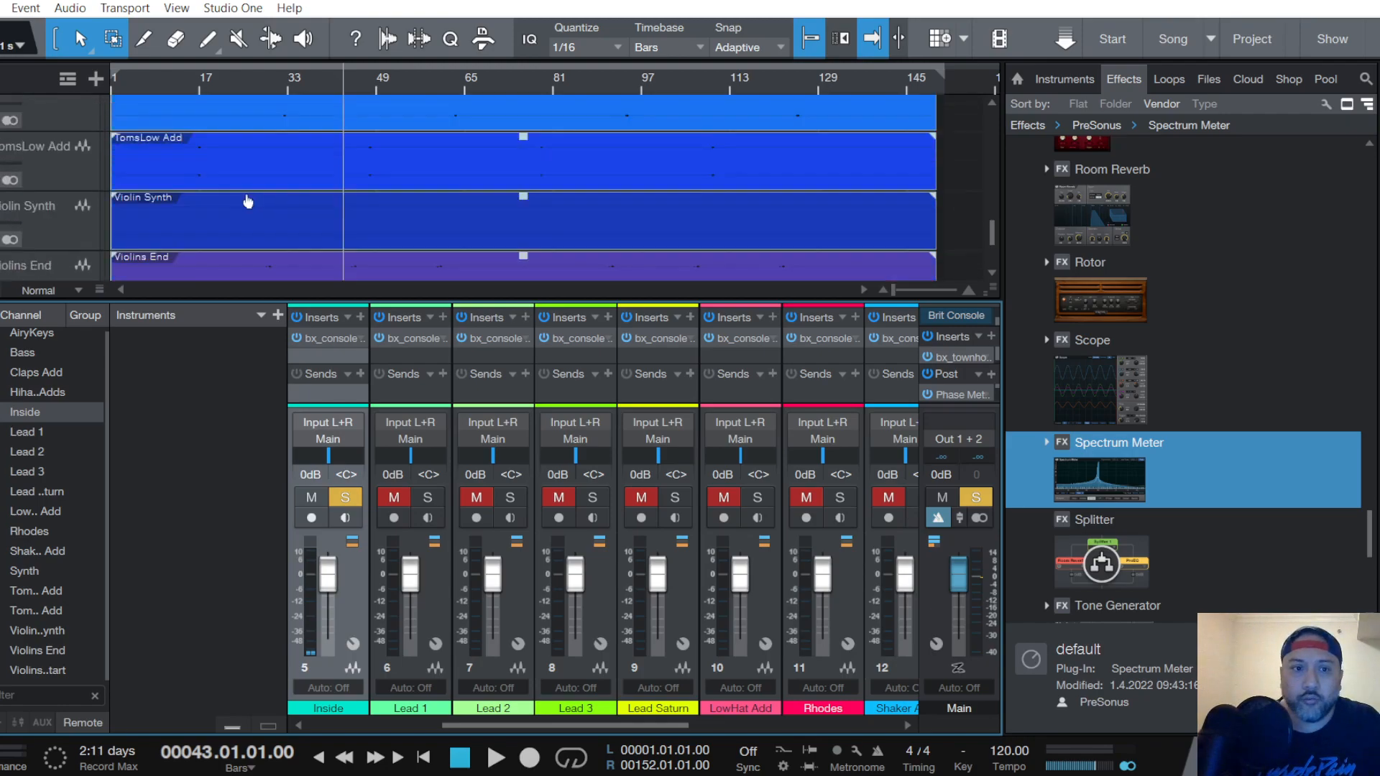
scroll(262, 190, "up", 7)
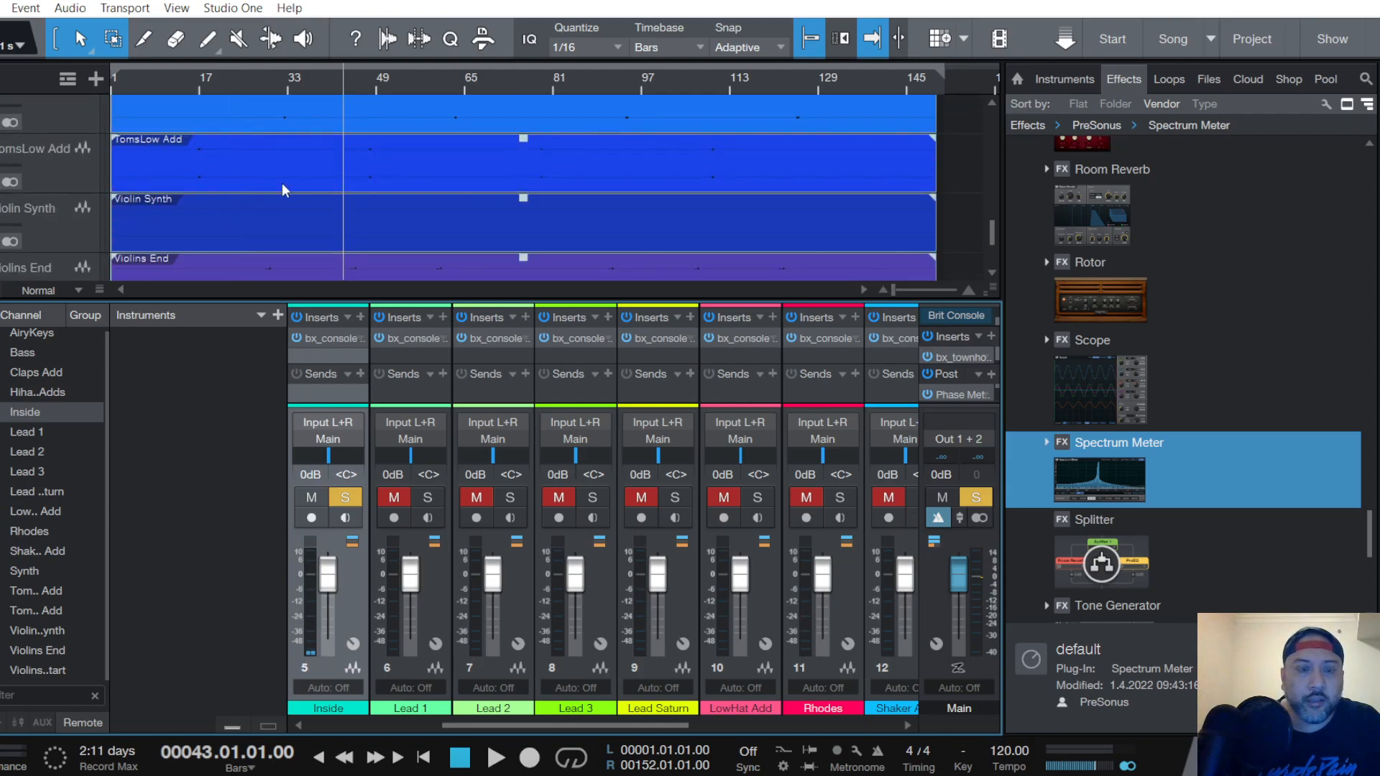
scroll(282, 189, "up", 6)
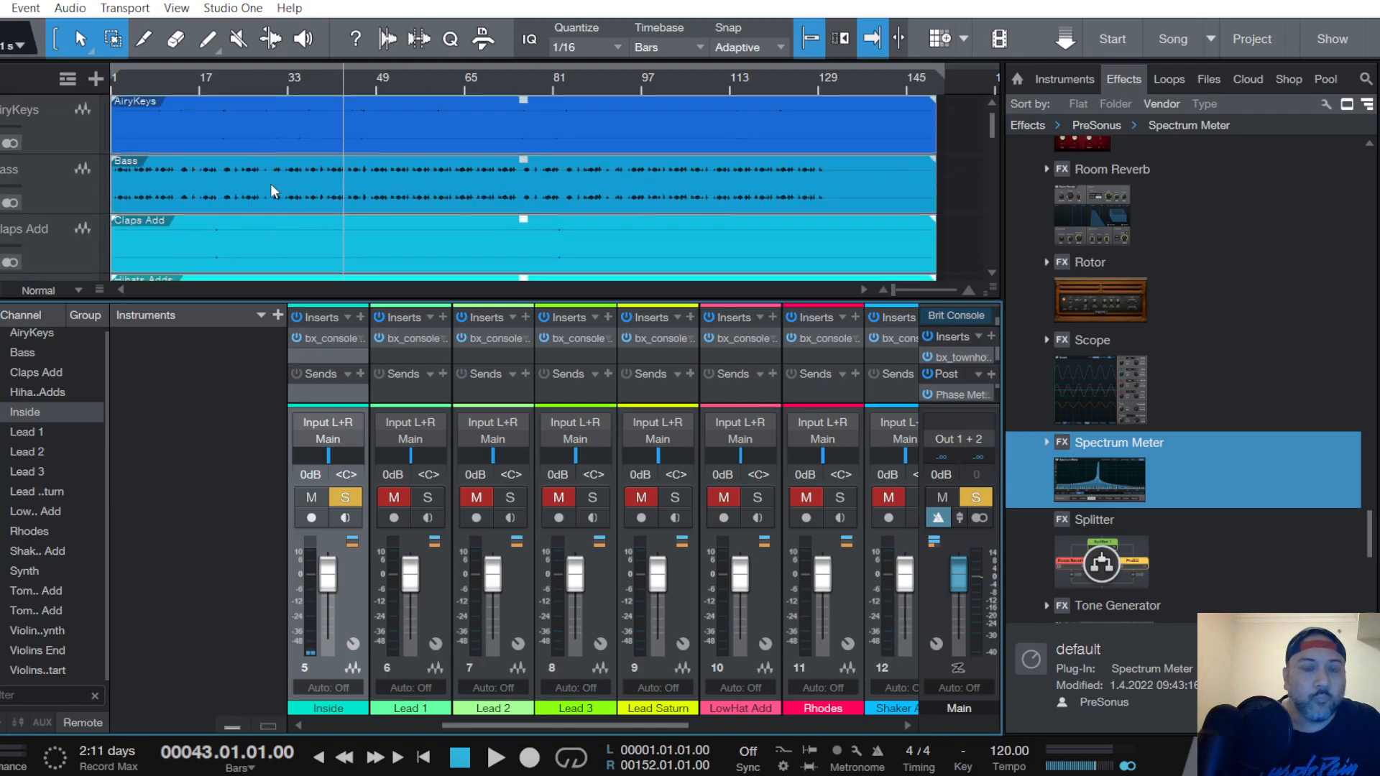
View the Phase Meter and the Spectrum Meter in the Main channel's post-fader slot, and close their window
double_click(955, 394)
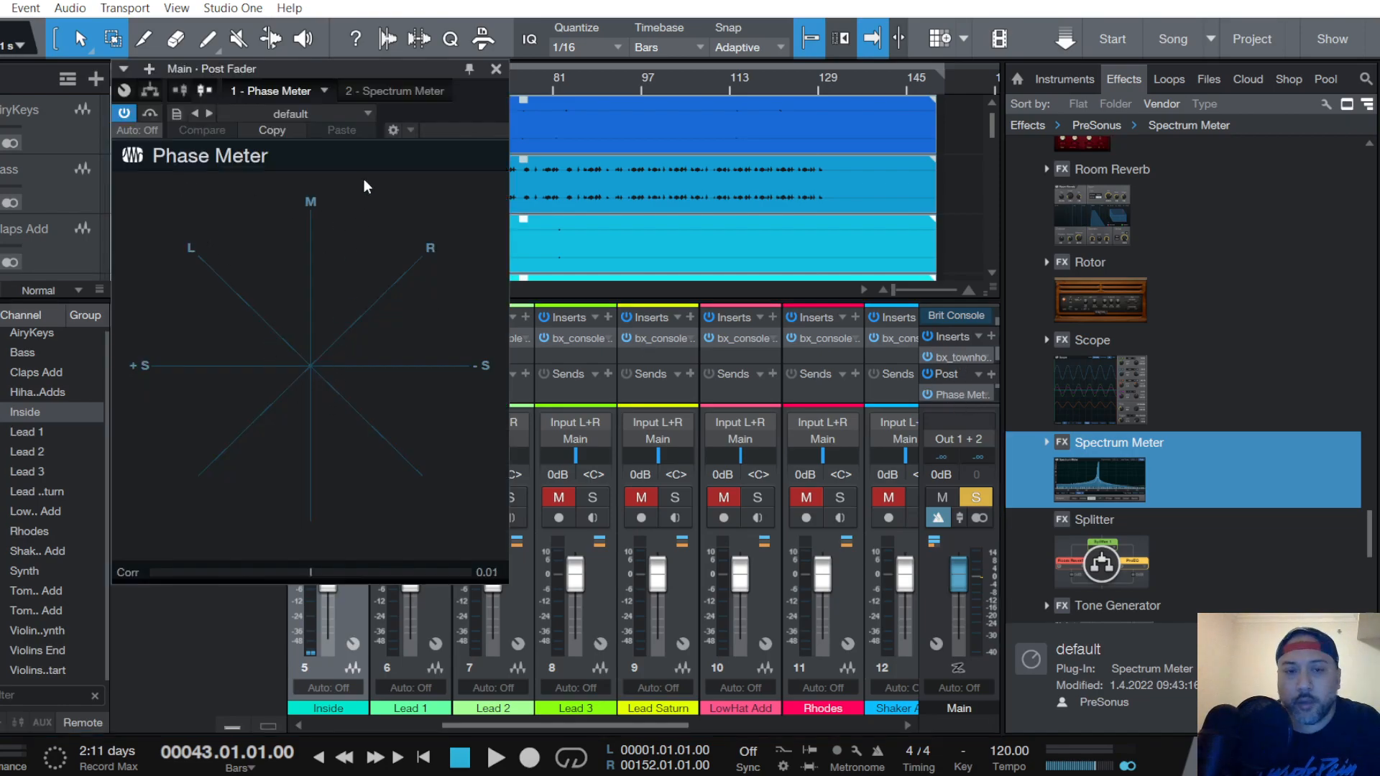
left_click(408, 90)
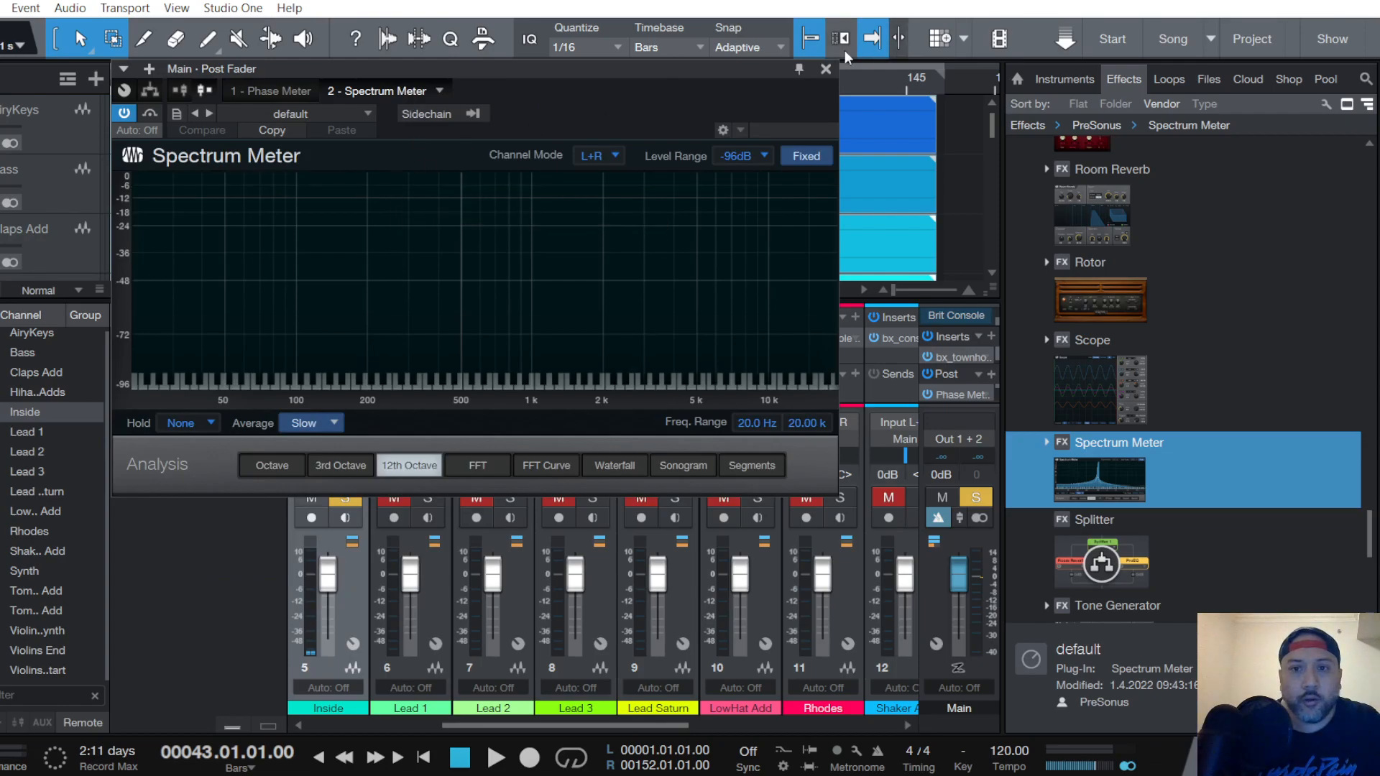
left_click(823, 70)
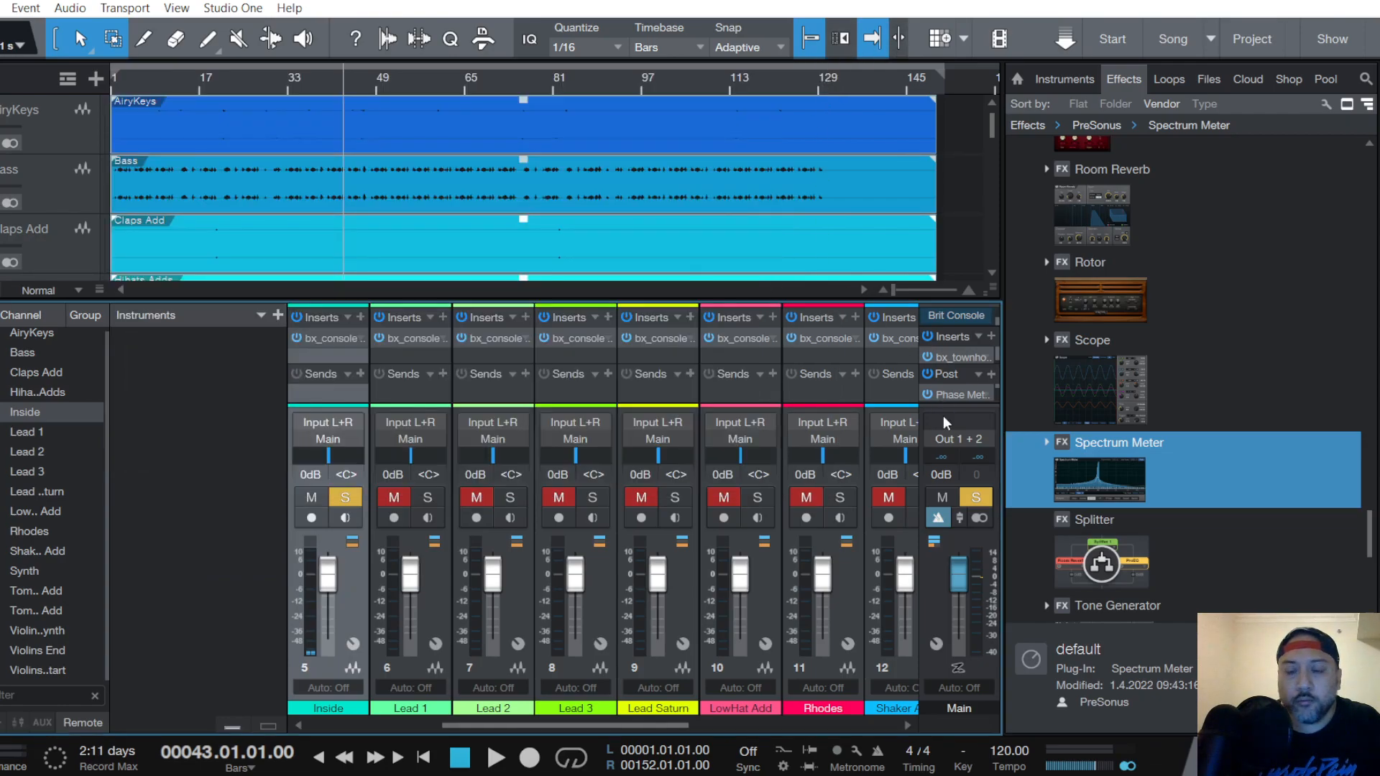
Check the Main channel's metering scale options without changing the selection, and bring the Inside track into view in the arrangement
right_click(974, 618)
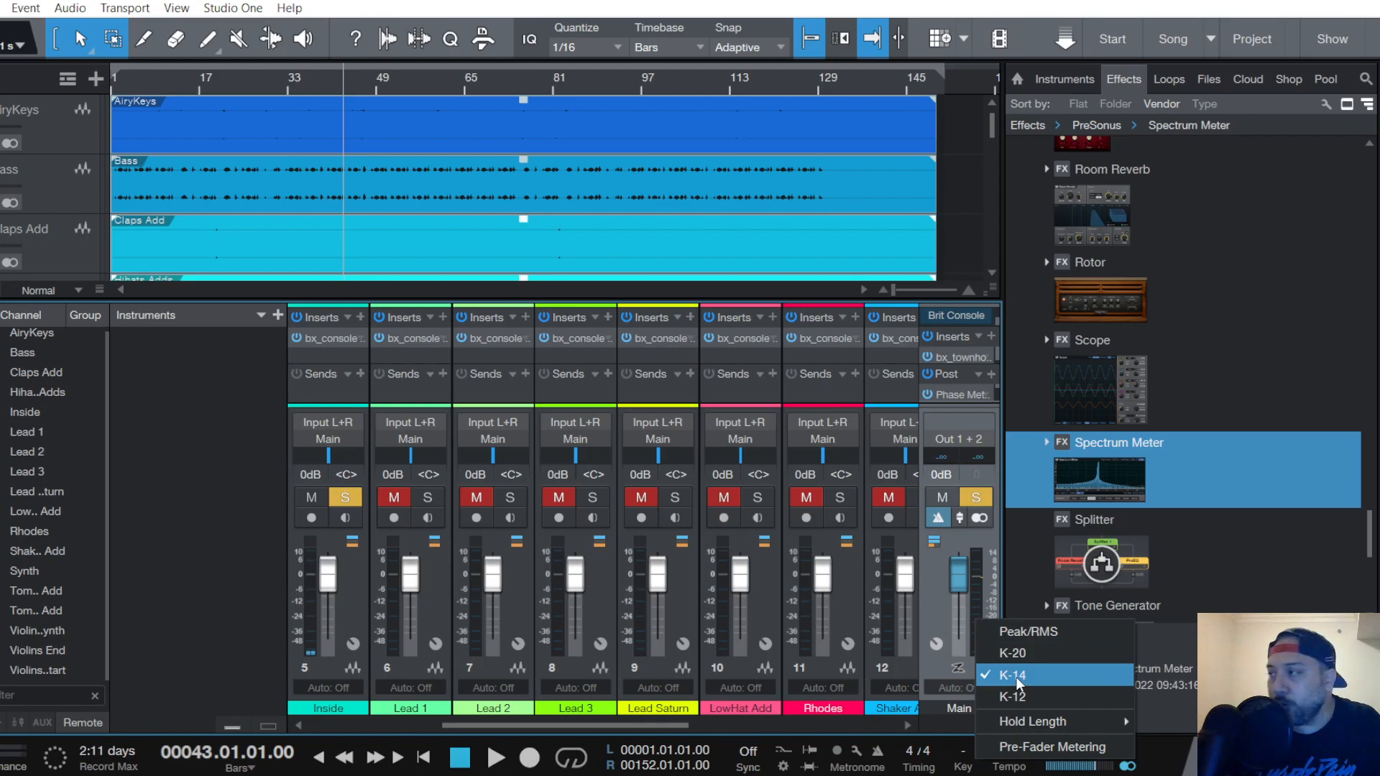
left_click(932, 583)
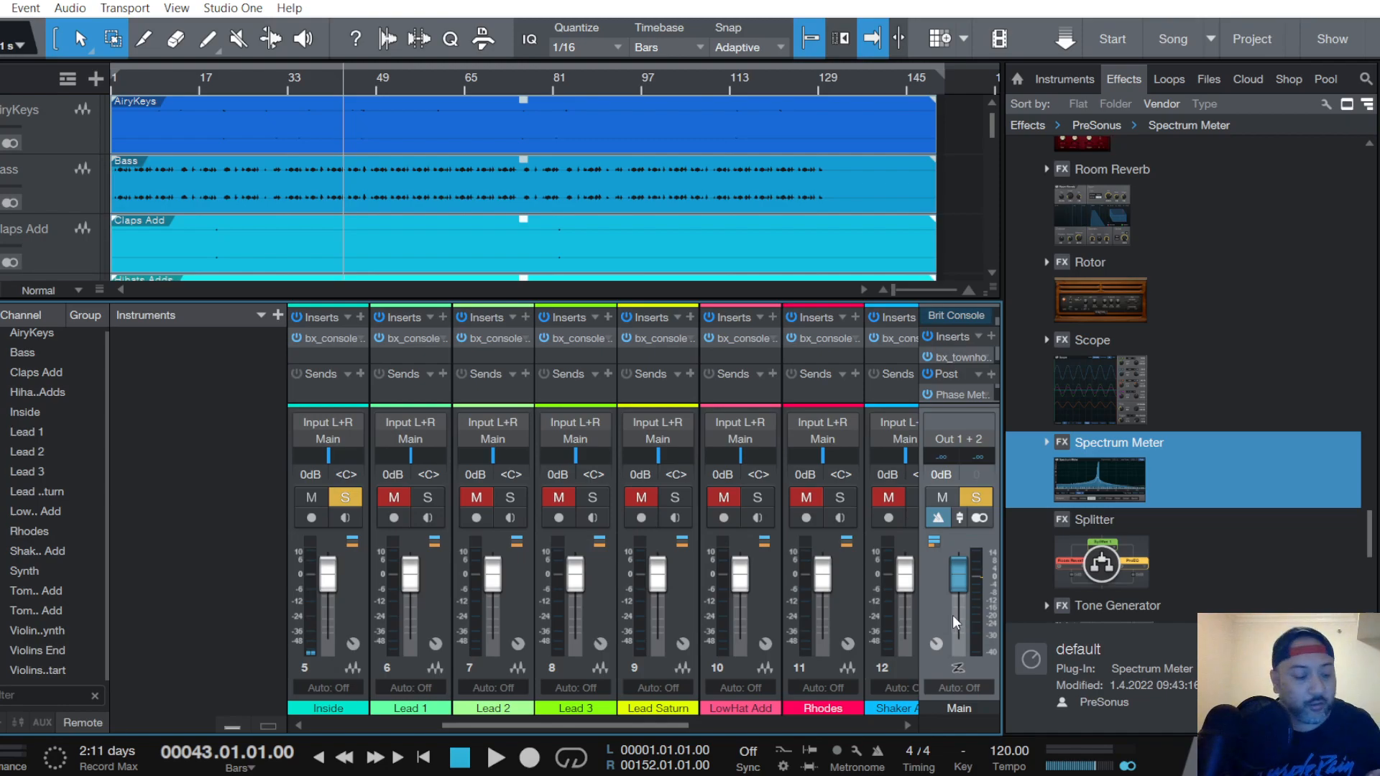
scroll(55, 171, "down", 4)
left_click(68, 132)
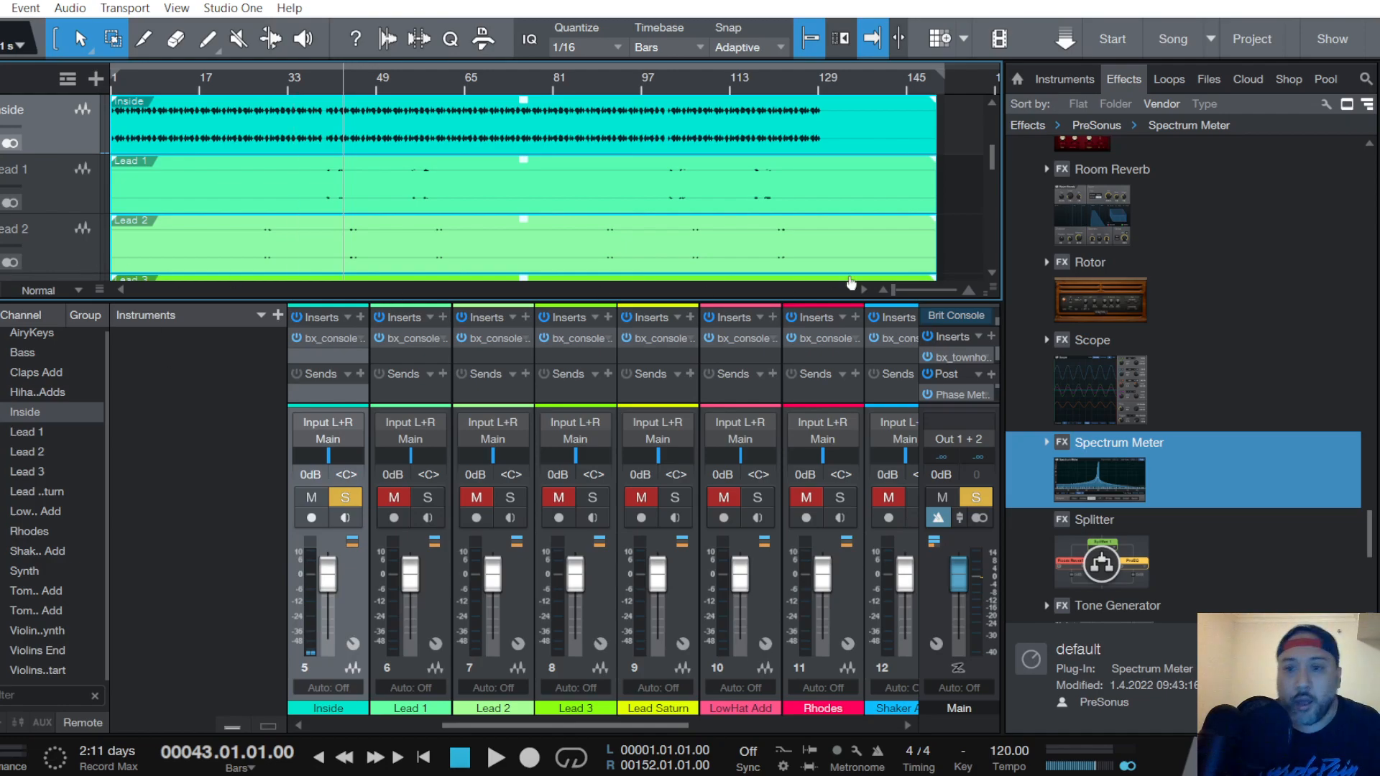
Review the Main channel's Brit Console Mix FX and the Inside channel's bx_console SSL 4000 E, closing each window
left_click(960, 314)
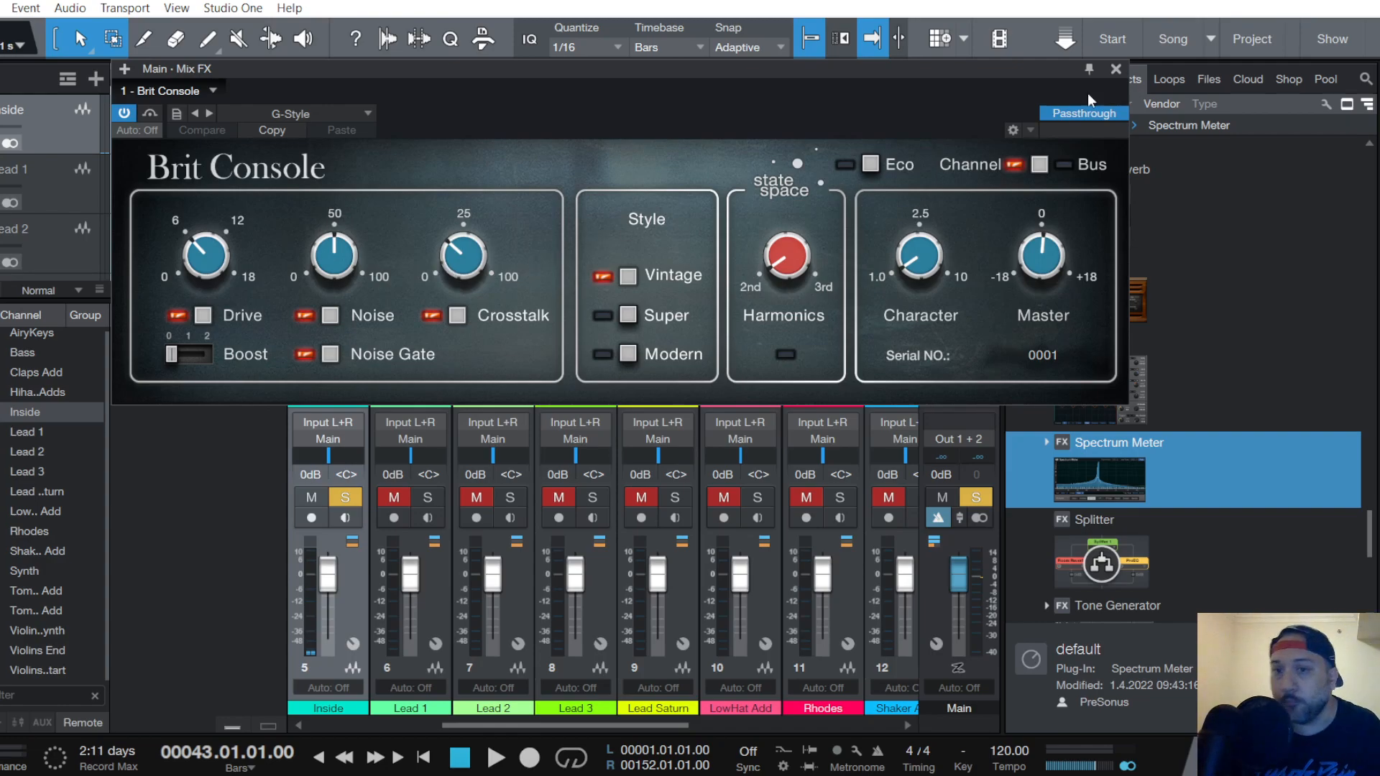
left_click(1115, 69)
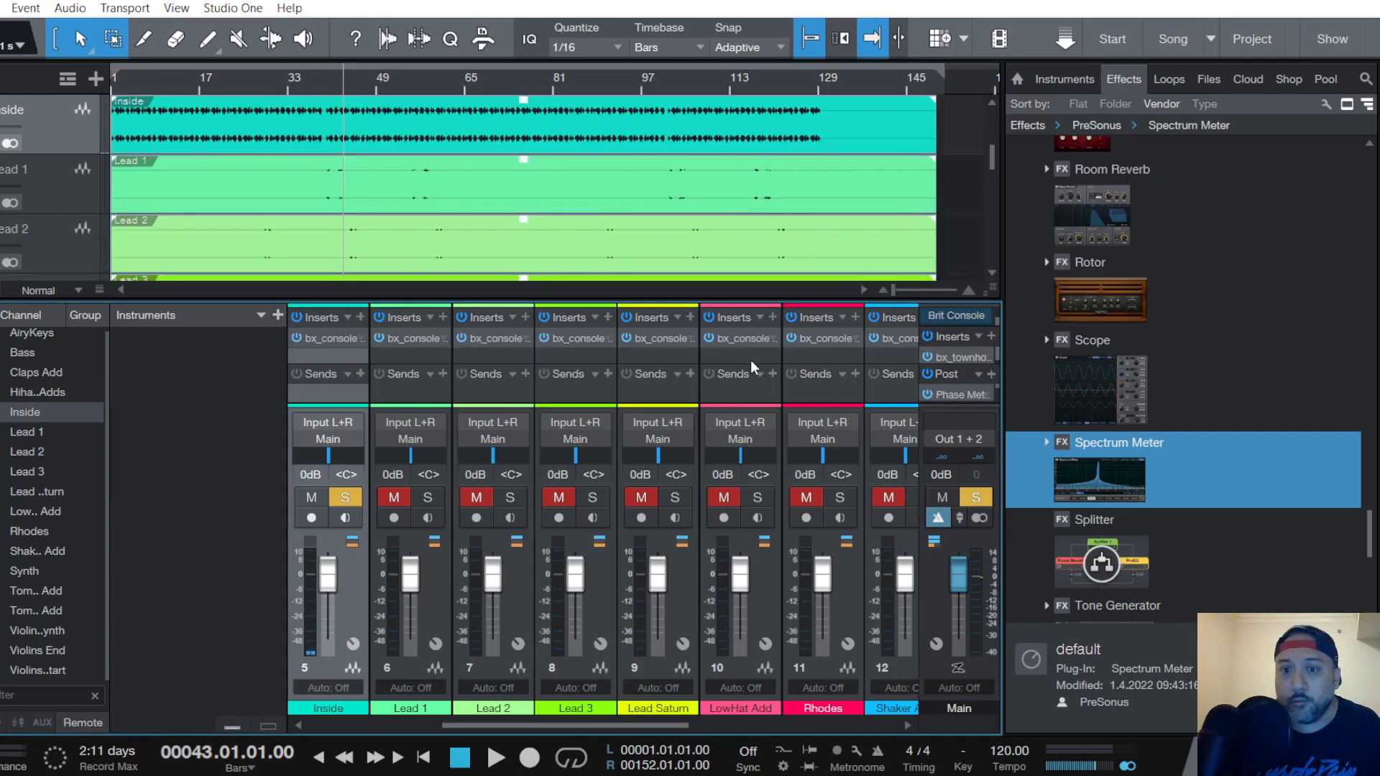
left_click(323, 338)
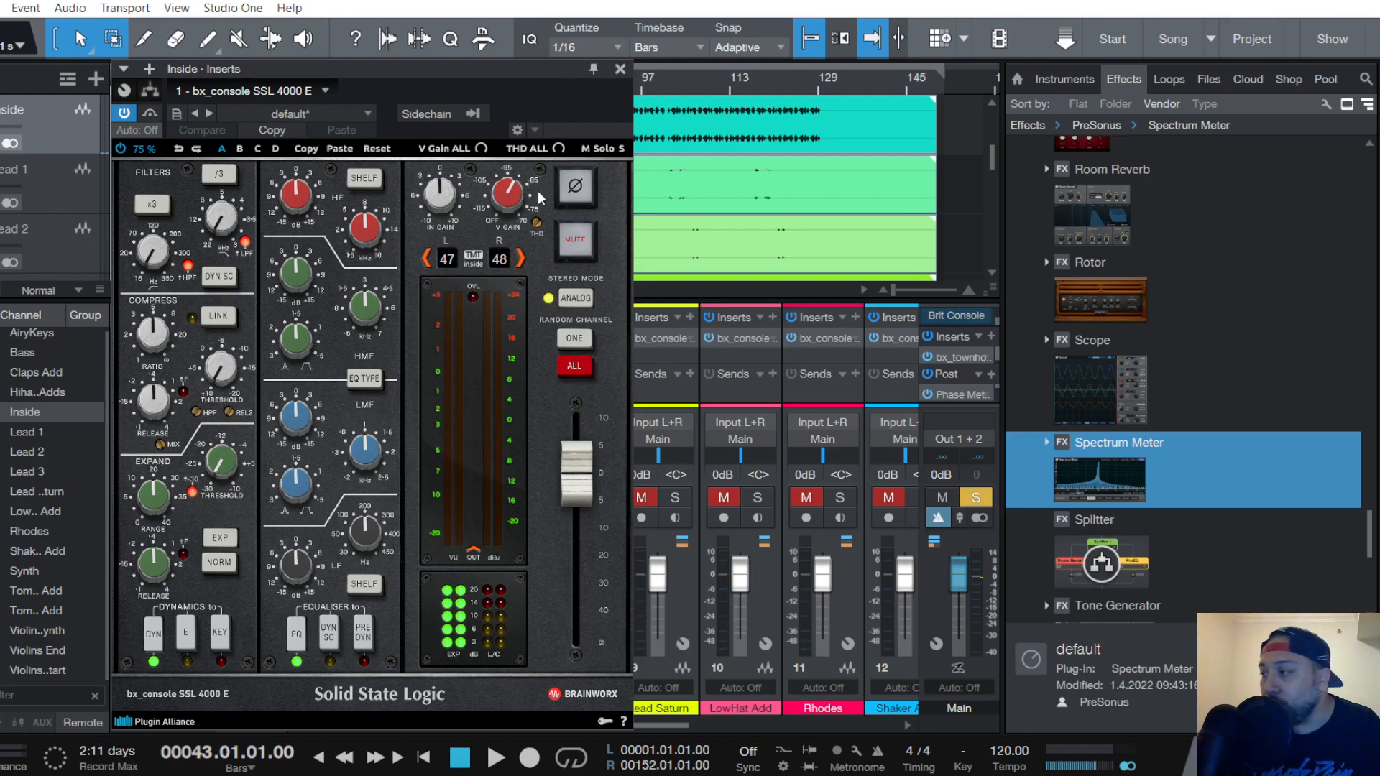
left_click(620, 69)
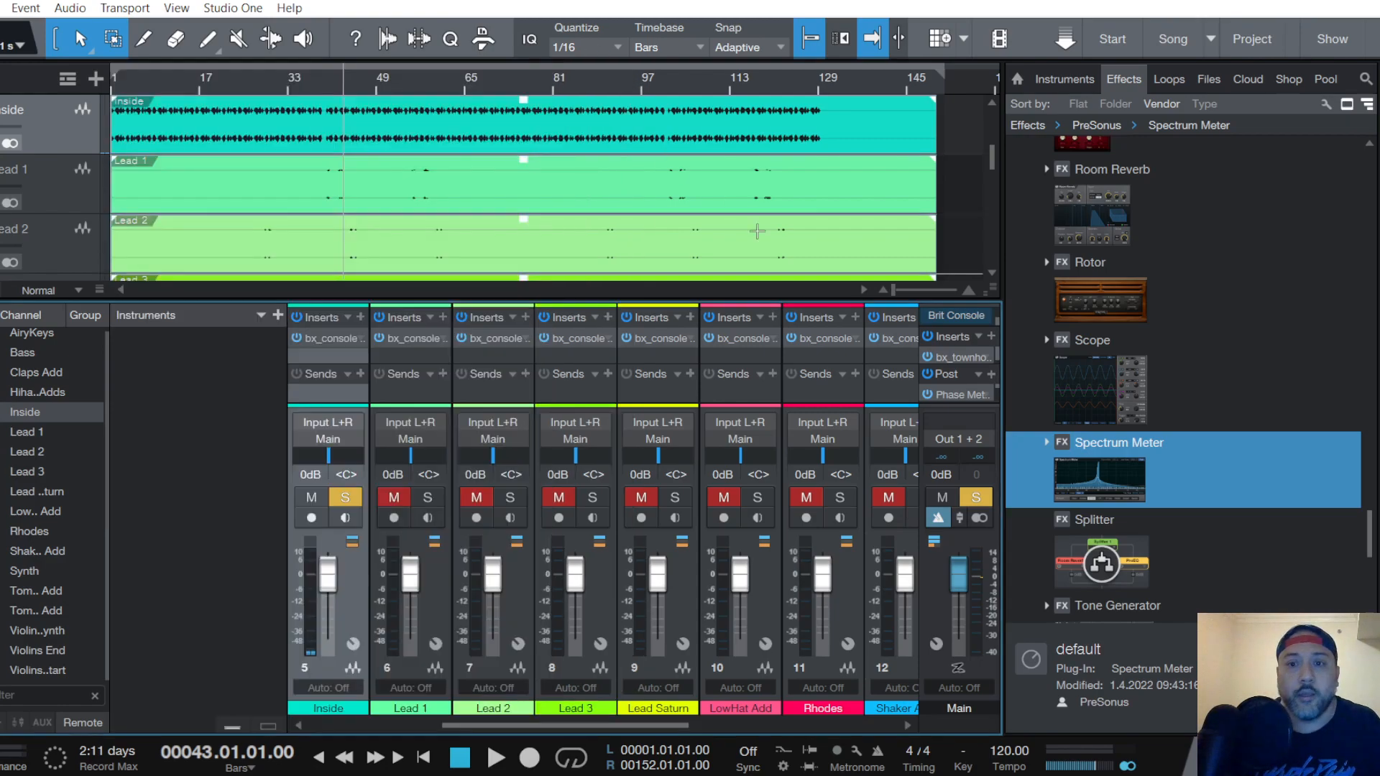
Load Brit Console as the Main channel's Mix FX and apply the G-Style preset
left_click(967, 317)
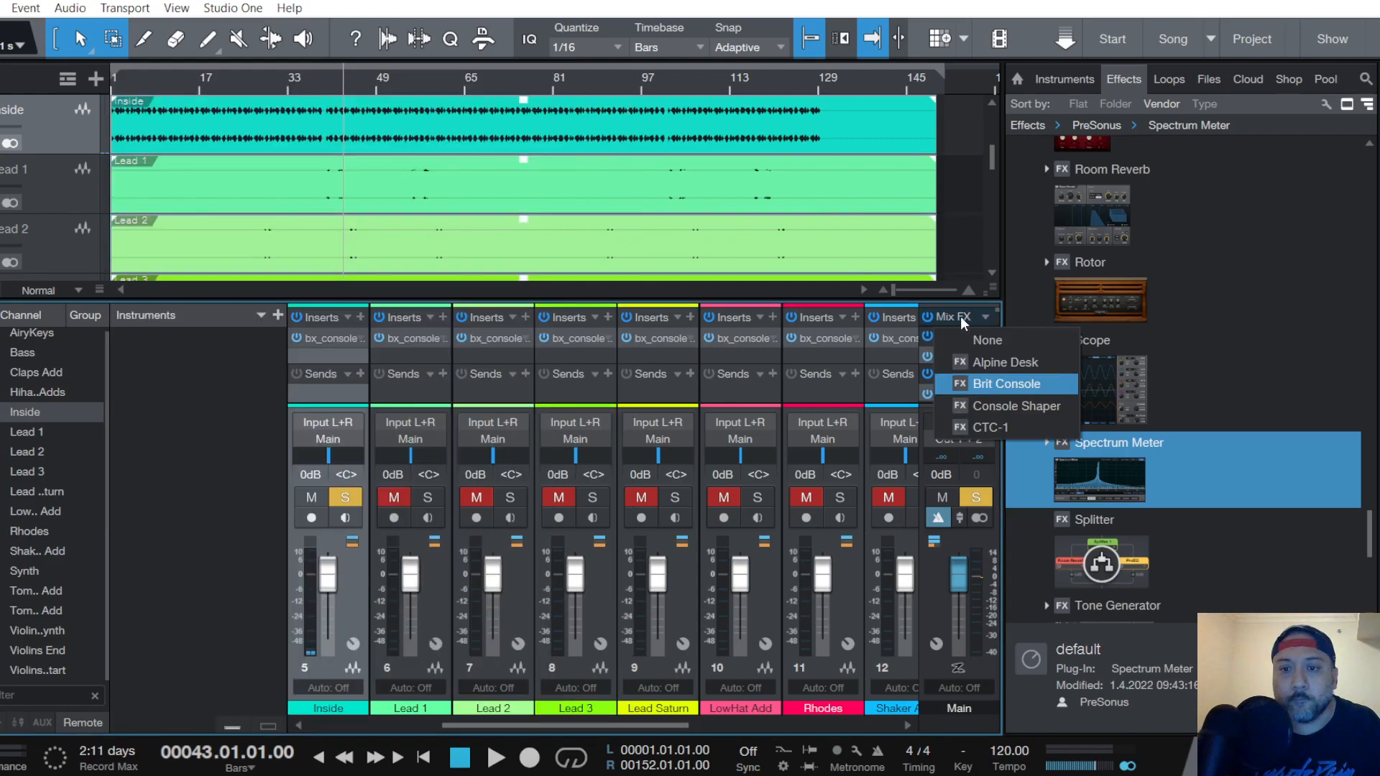
left_click(994, 381)
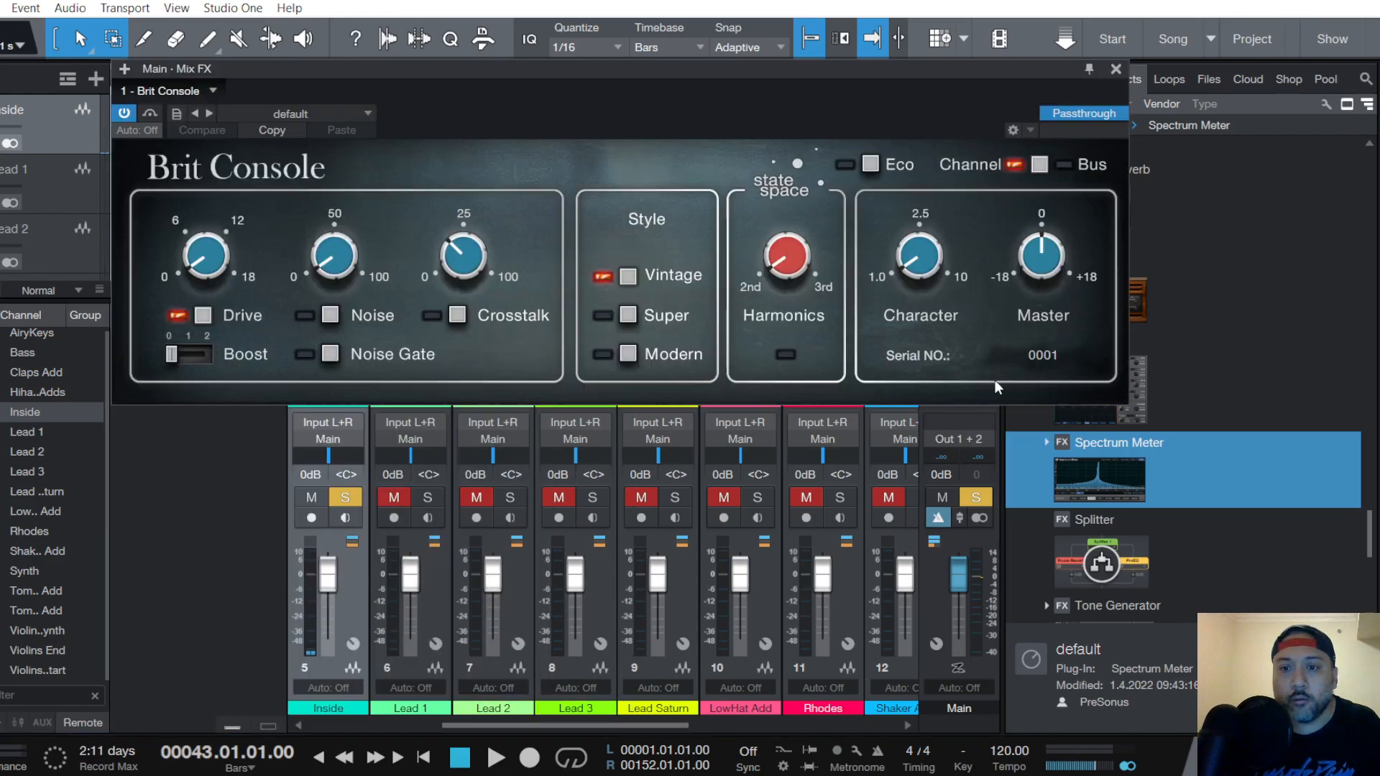
left_click(317, 111)
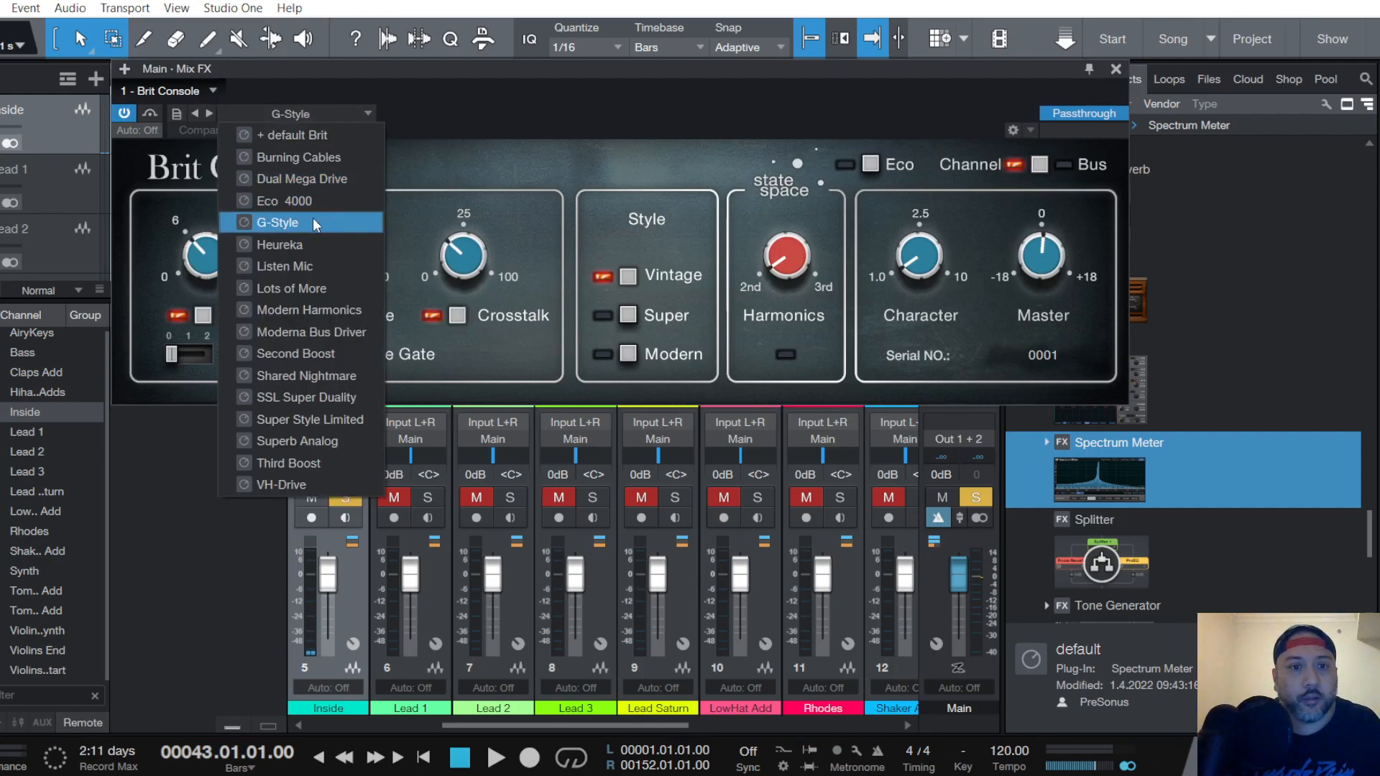
left_click(312, 219)
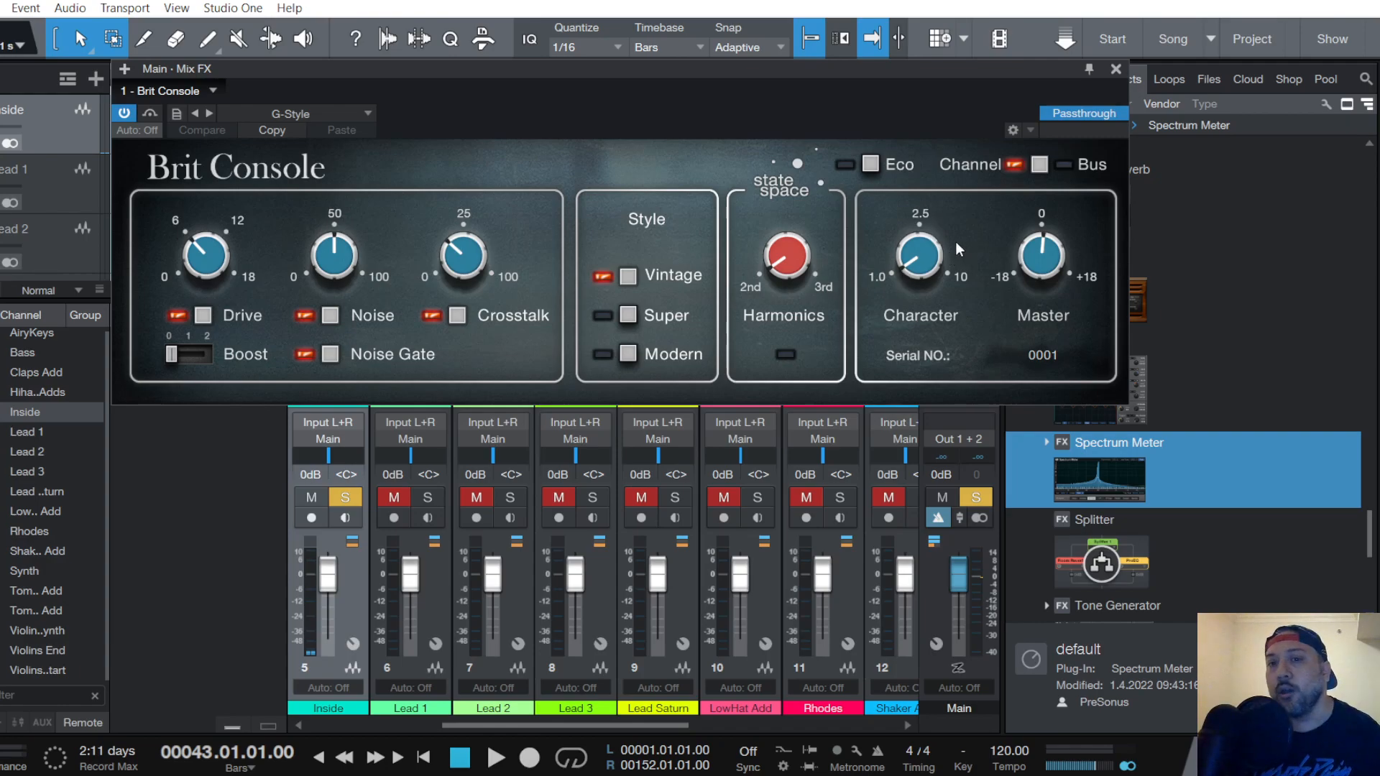
left_click(1115, 68)
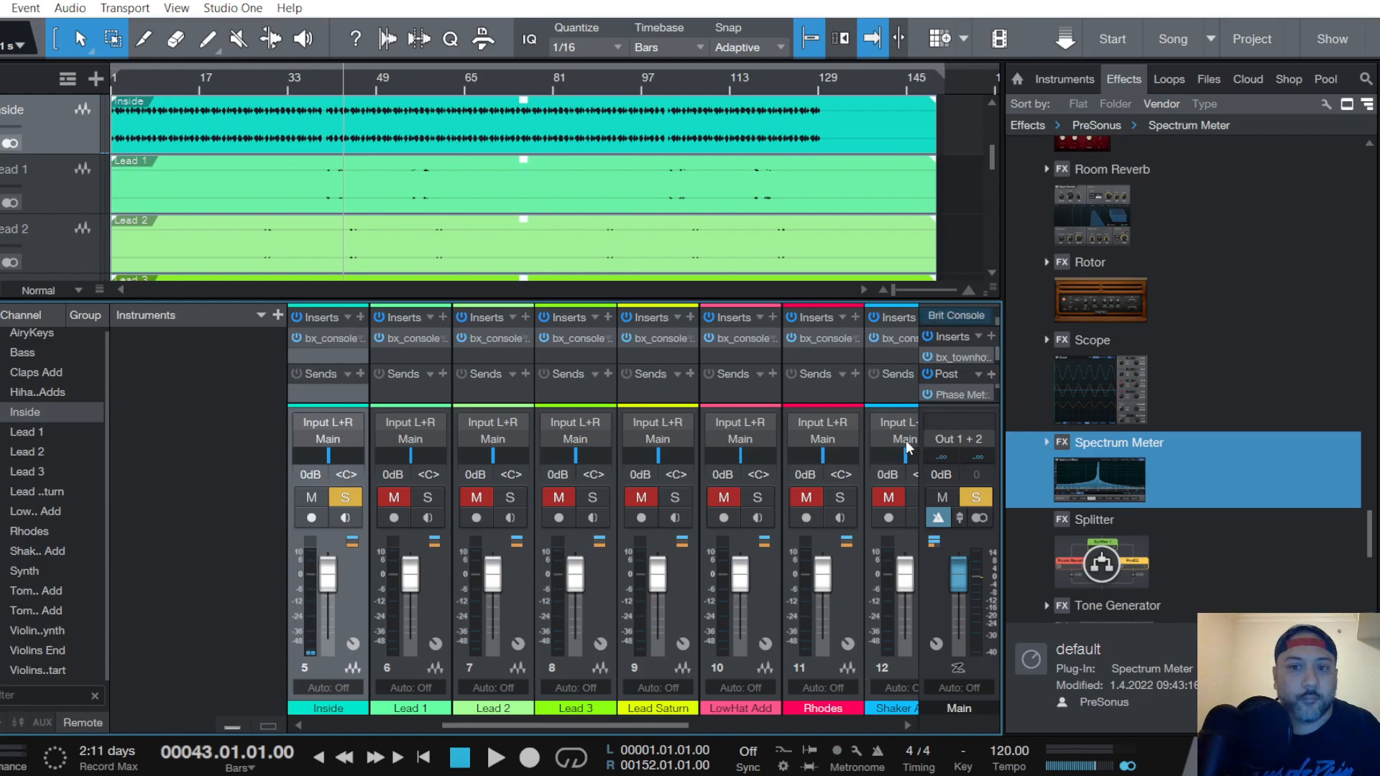
Inspect the bx_townhouse Buss Compressor insert on the Main channel and close its window
left_click(961, 352)
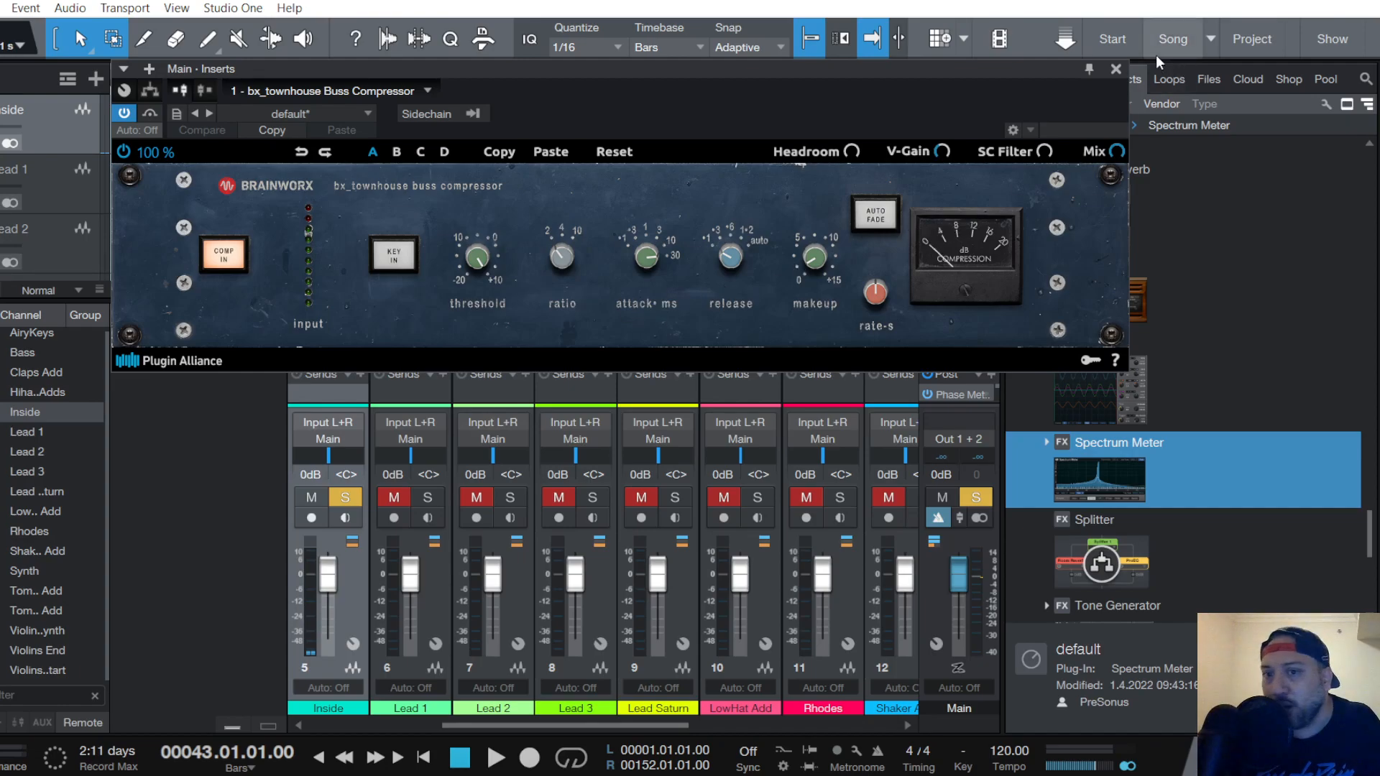
left_click(1116, 68)
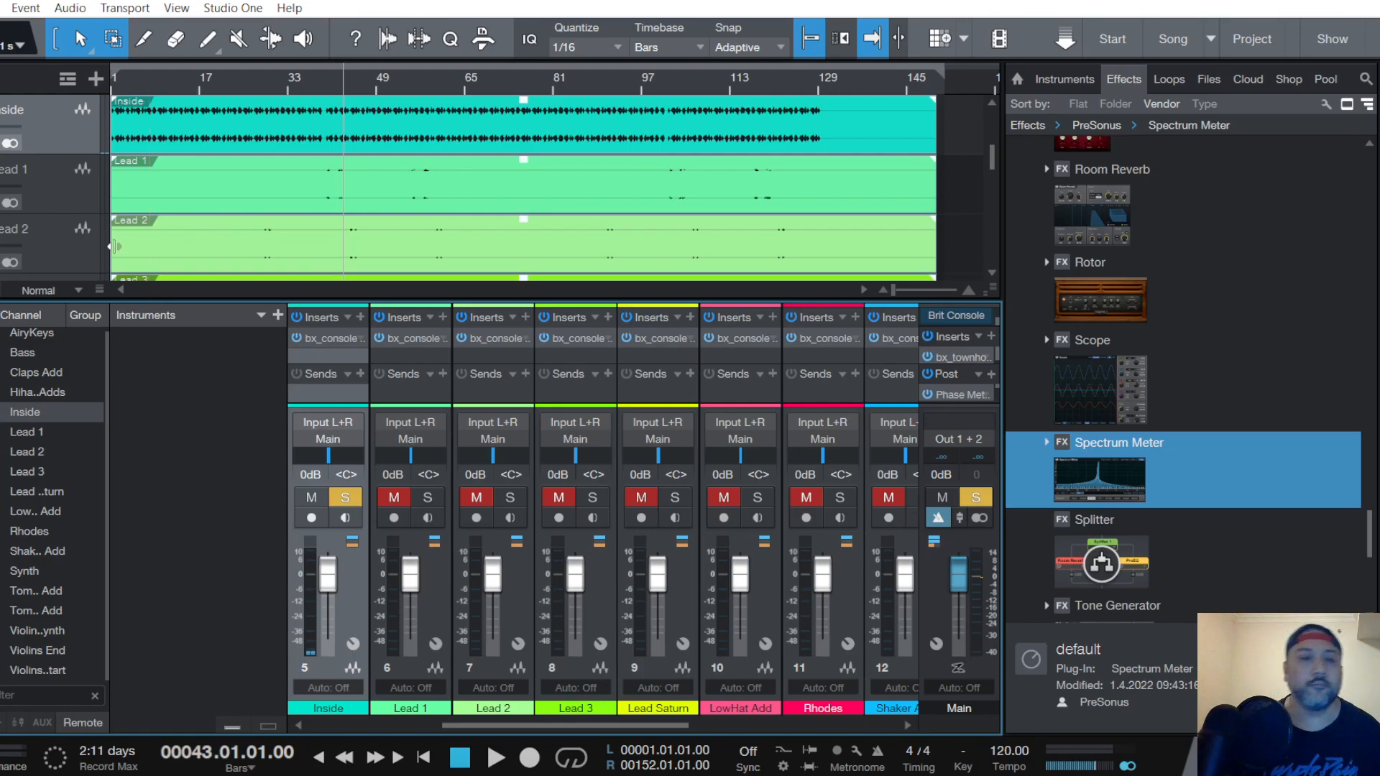
Play the song with the Inside channel's bx_console SSL 4000 E open, and set the system volume to 50
key("space")
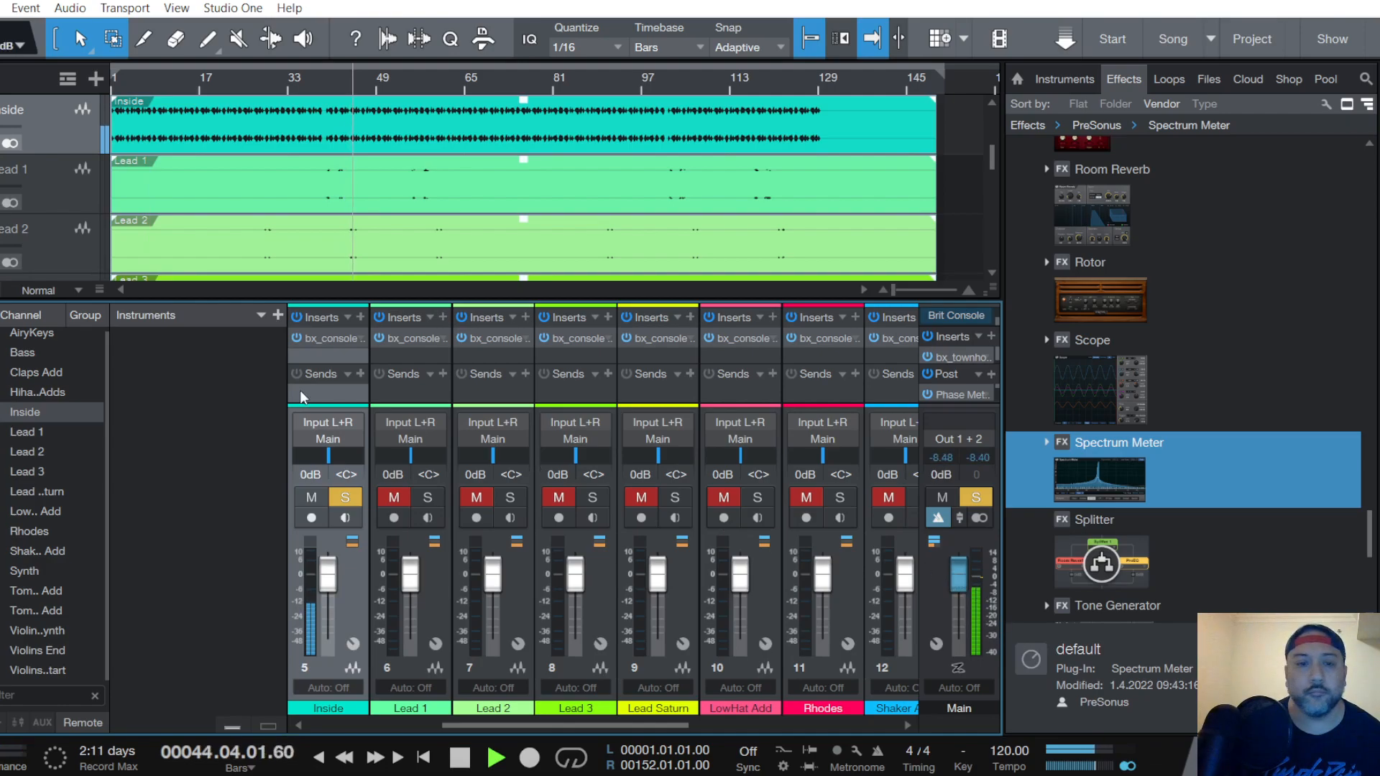
left_click(329, 337)
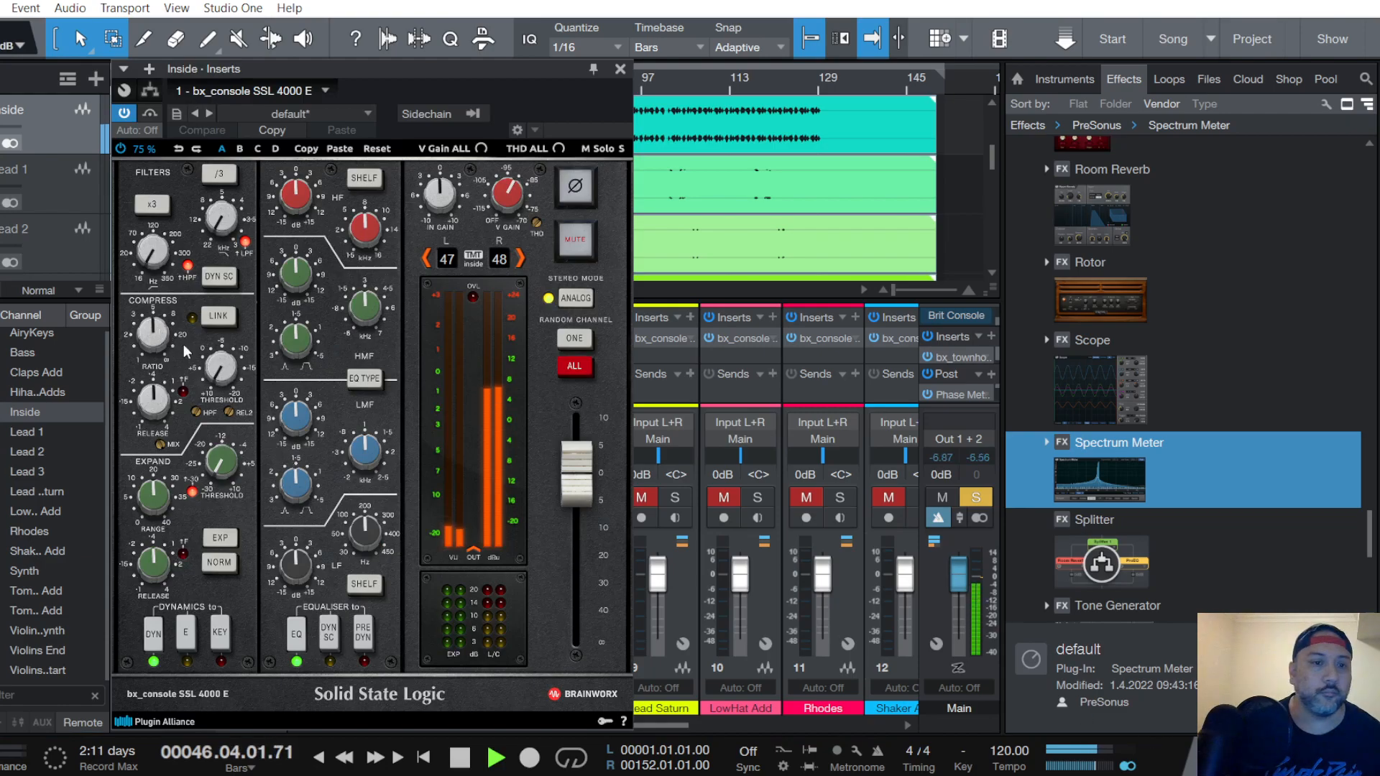
key("super+a")
left_click_drag(1158, 685, 1192, 686)
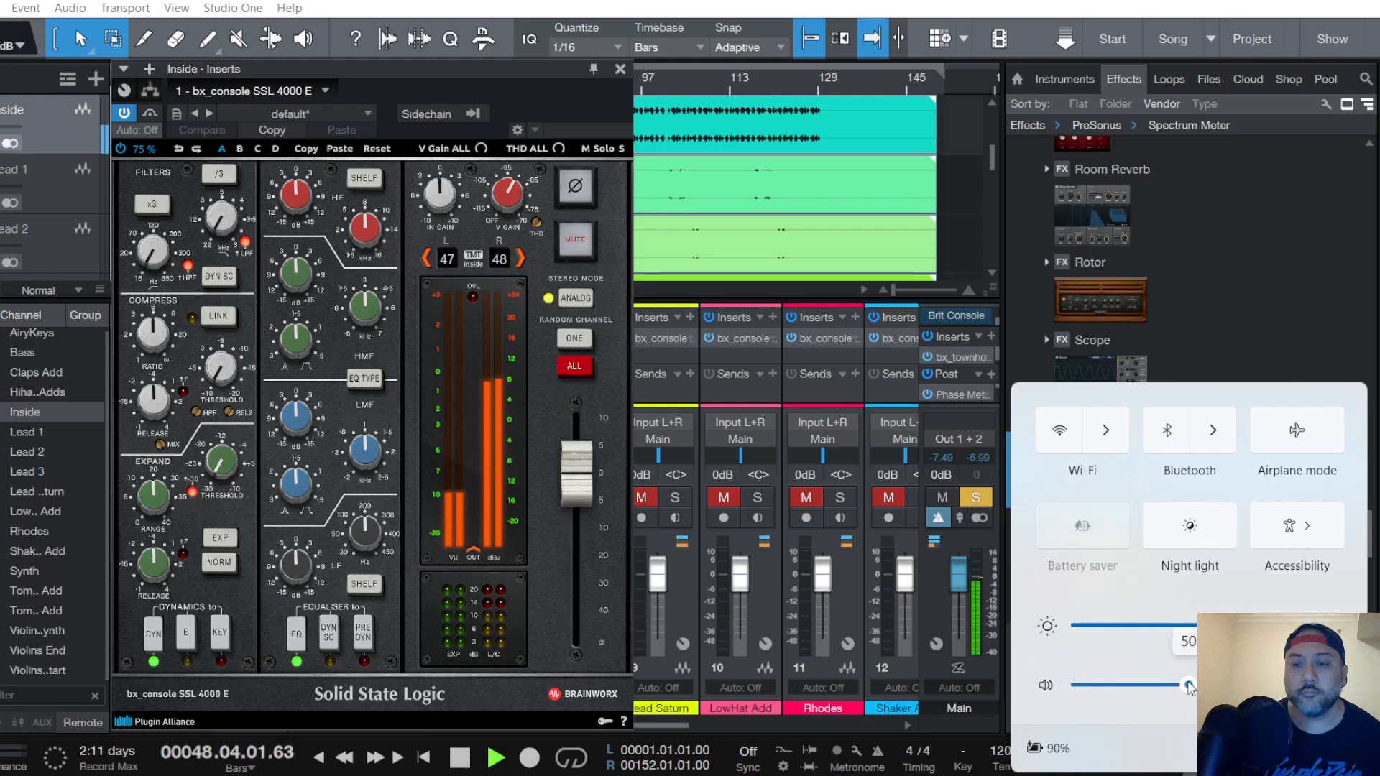
left_click(380, 79)
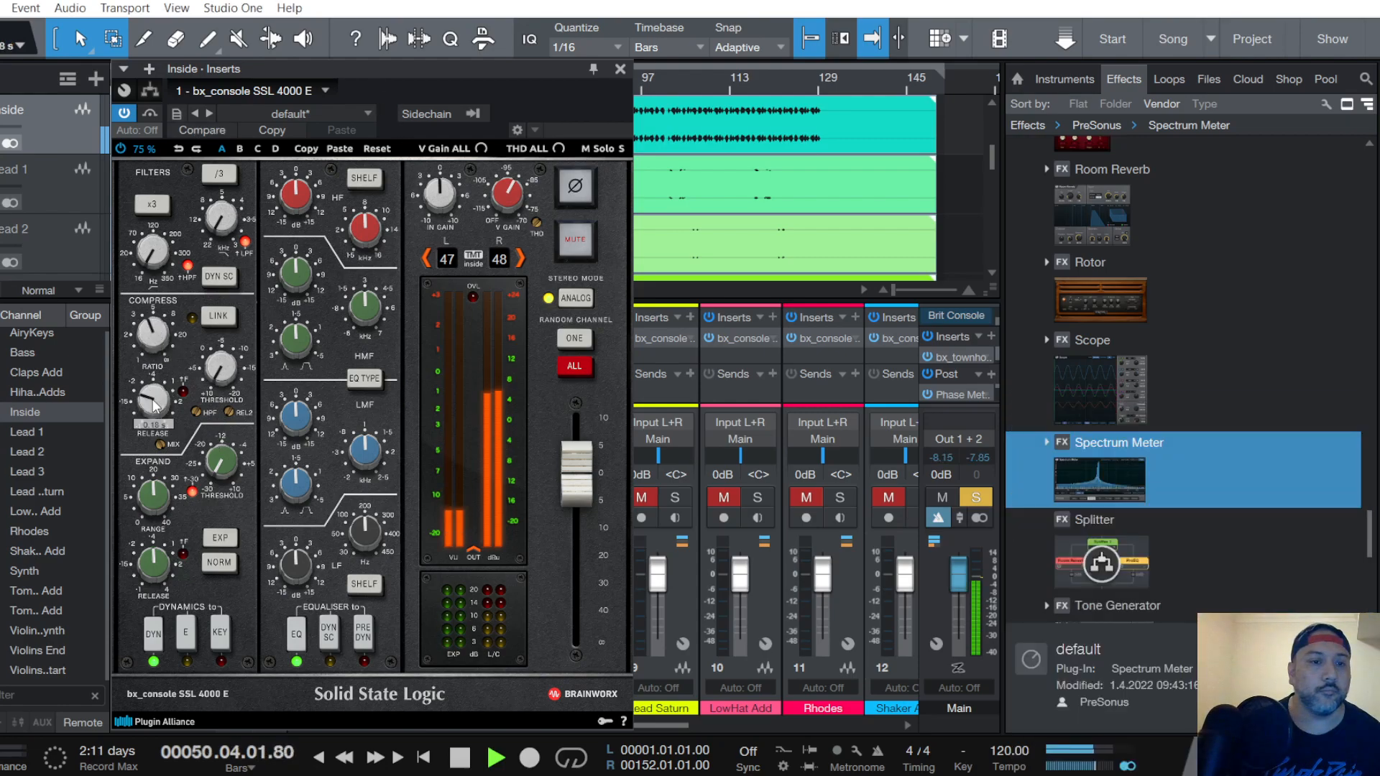
Lower the compressor threshold in the Inside channel's bx_console and switch its equaliser to PRE DYN
mouse_move(225, 368)
scroll(224, 368, "down", 8)
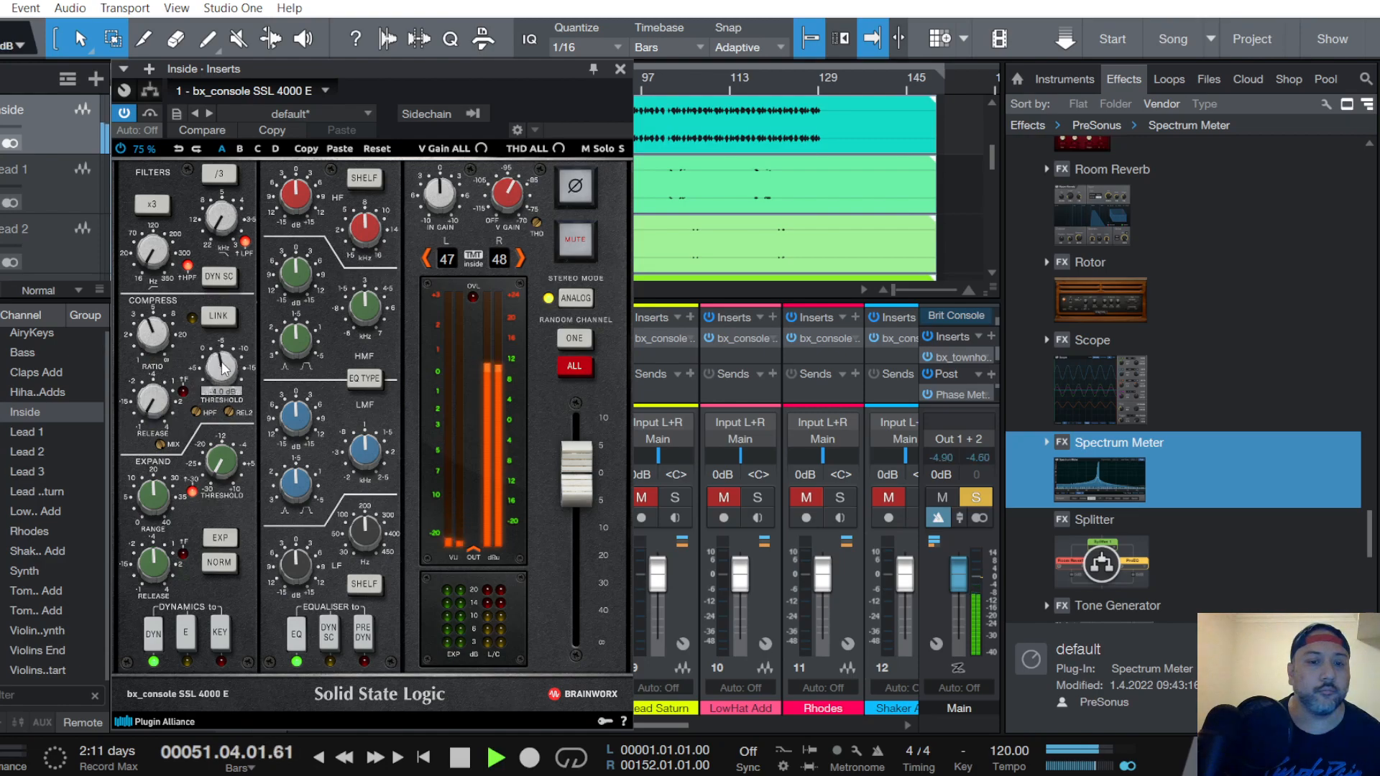
scroll(222, 371, "up", 1)
left_click(362, 632)
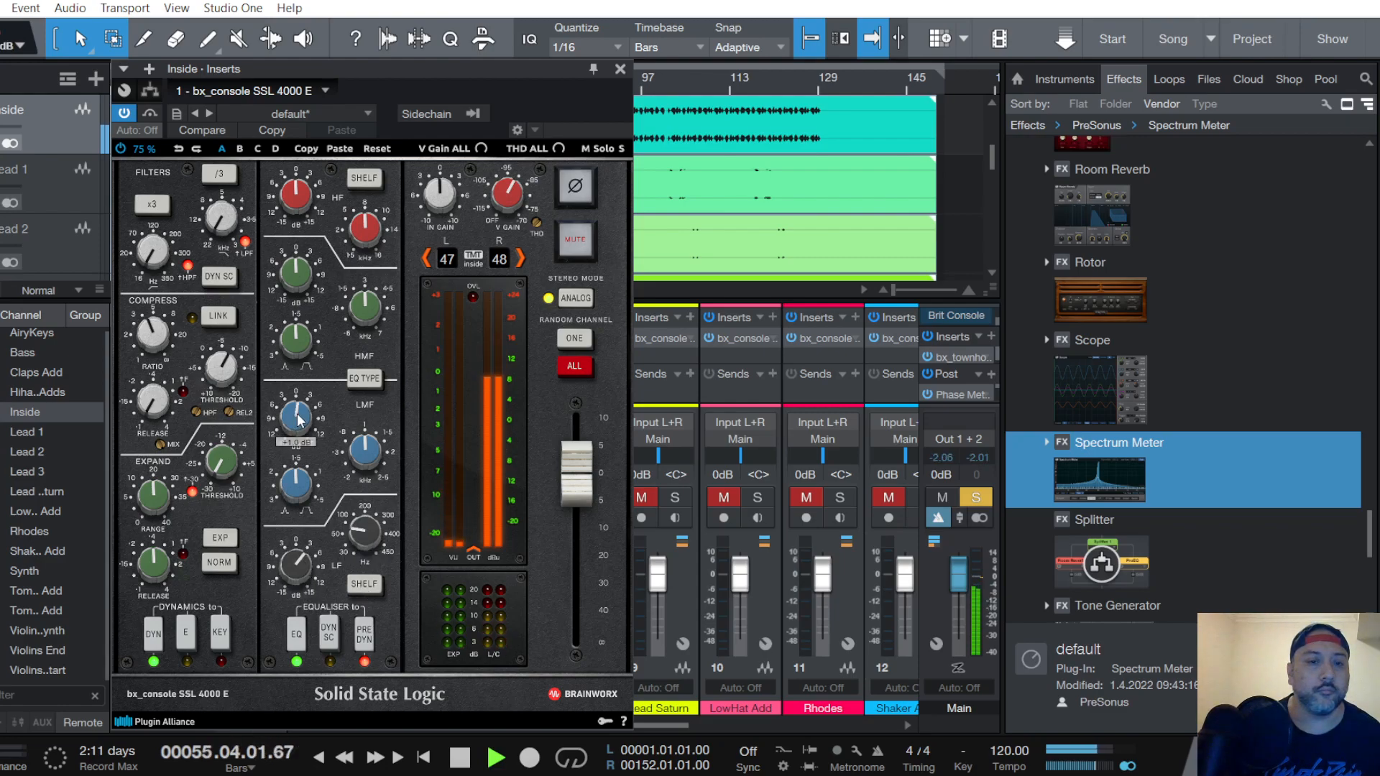
Switch to OBS to check the recording's audio levels, and minimize it again
left_click(1068, 774)
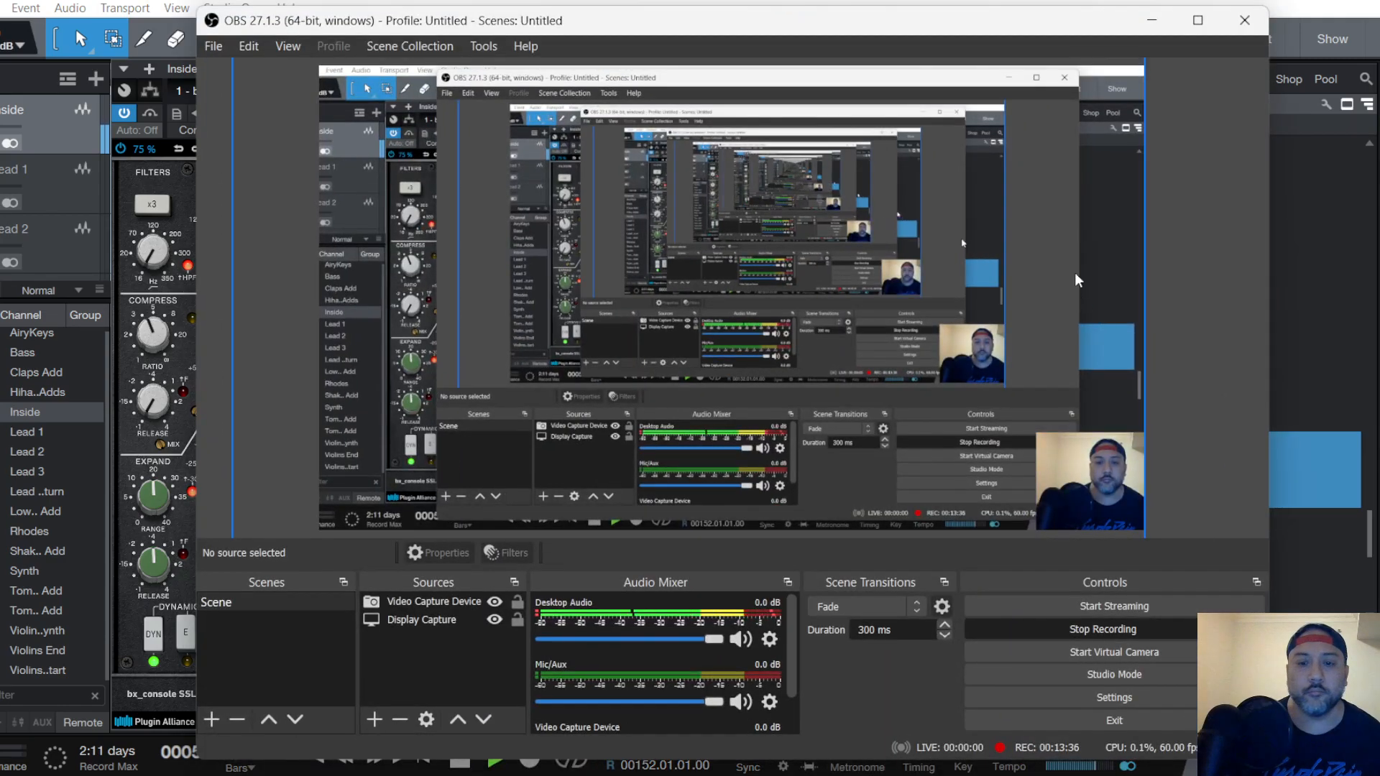
left_click(1152, 20)
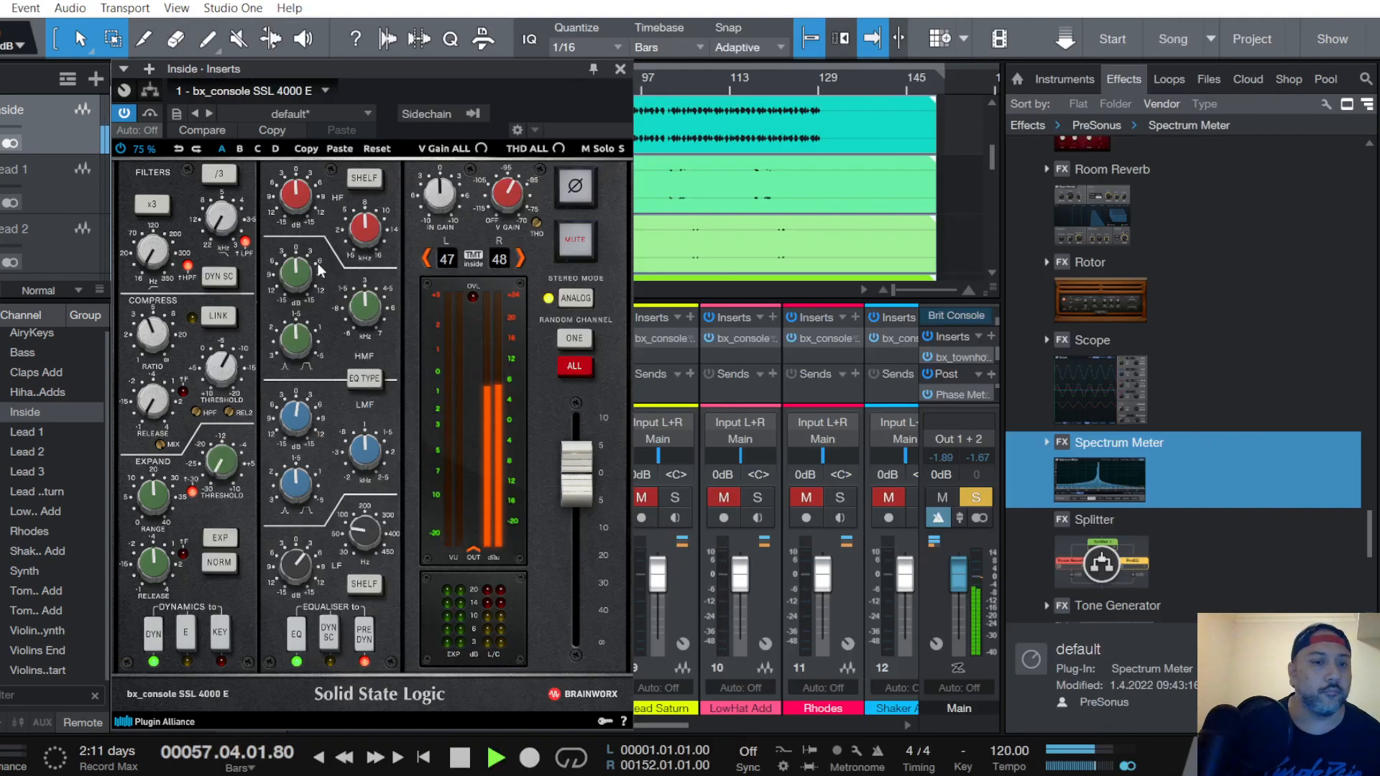
Fine-tune the HF and HMF gain in the Inside channel's bx_console, closing its window and stopping playback
mouse_move(300, 201)
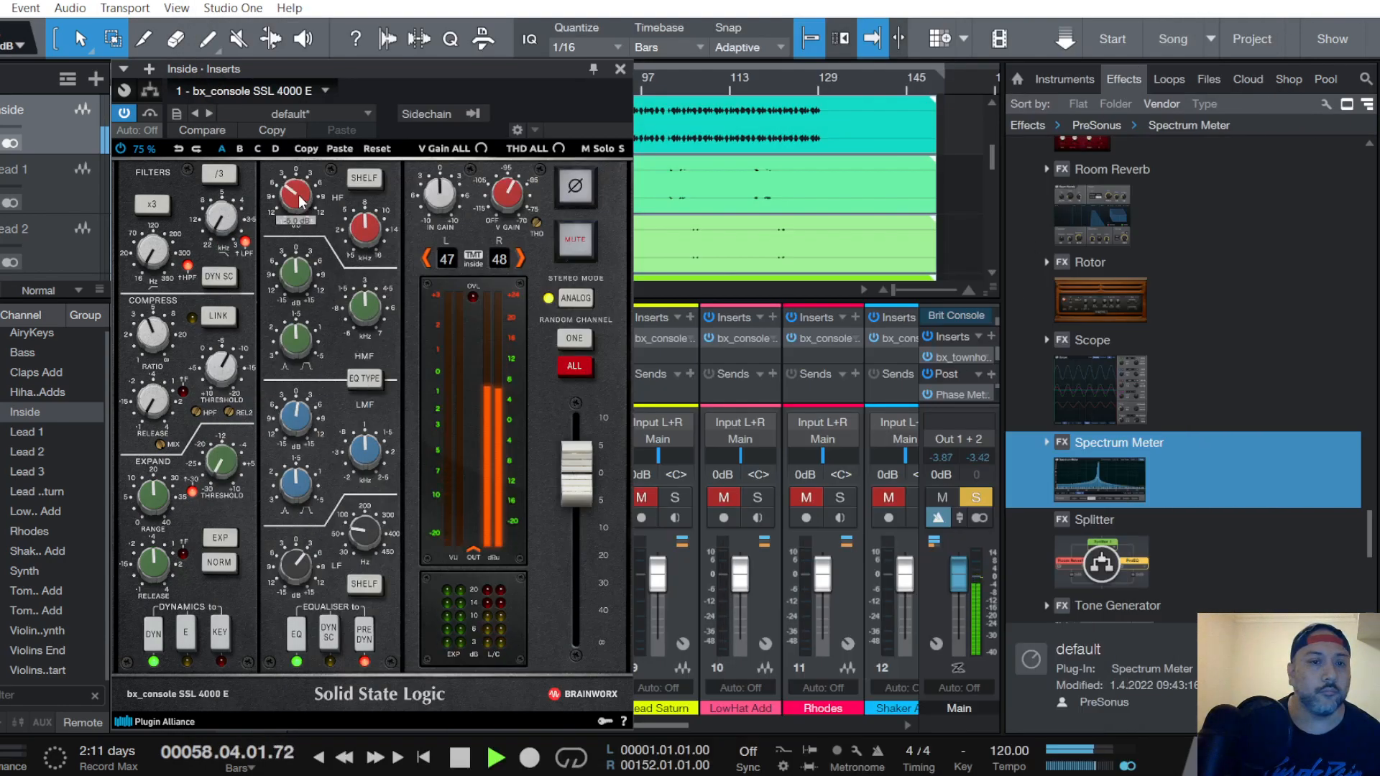
left_click_drag(300, 202, 302, 234)
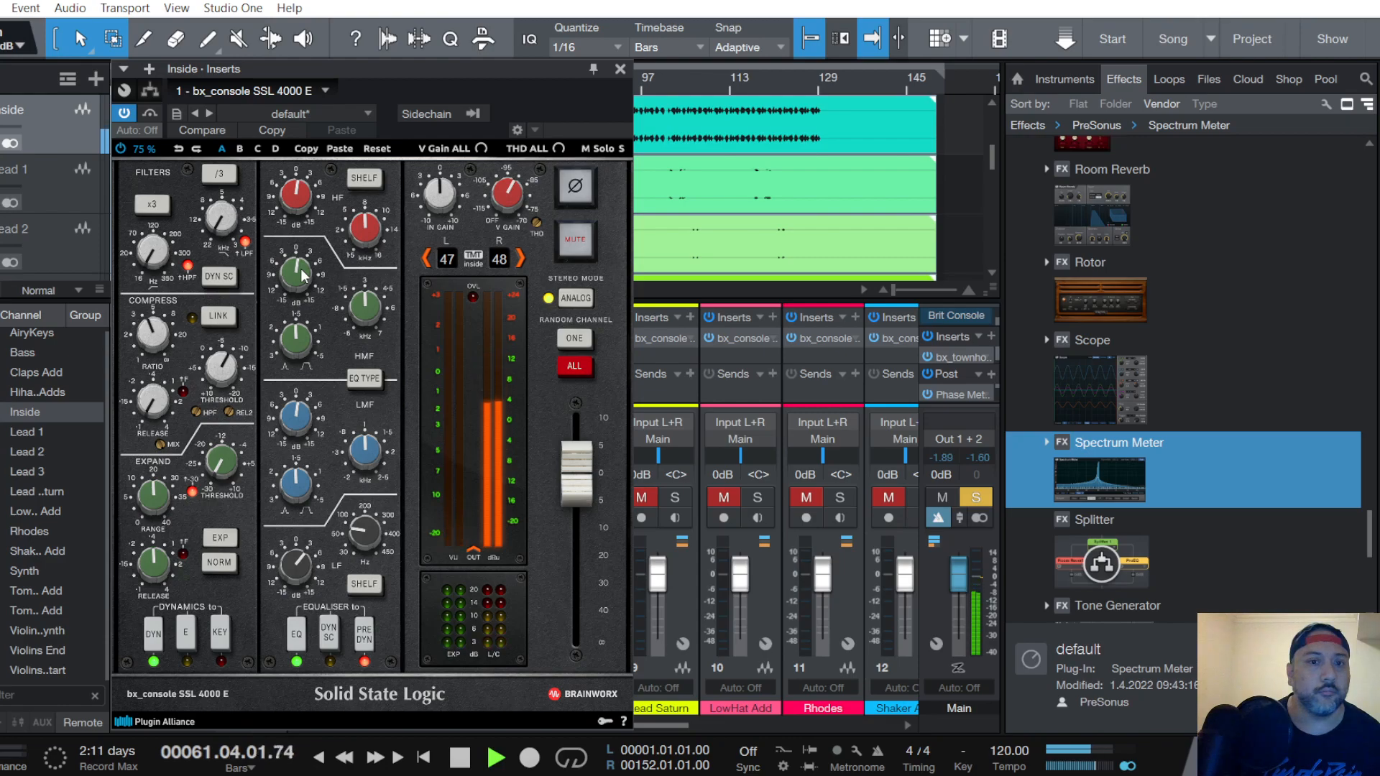
left_click_drag(301, 270, 313, 278)
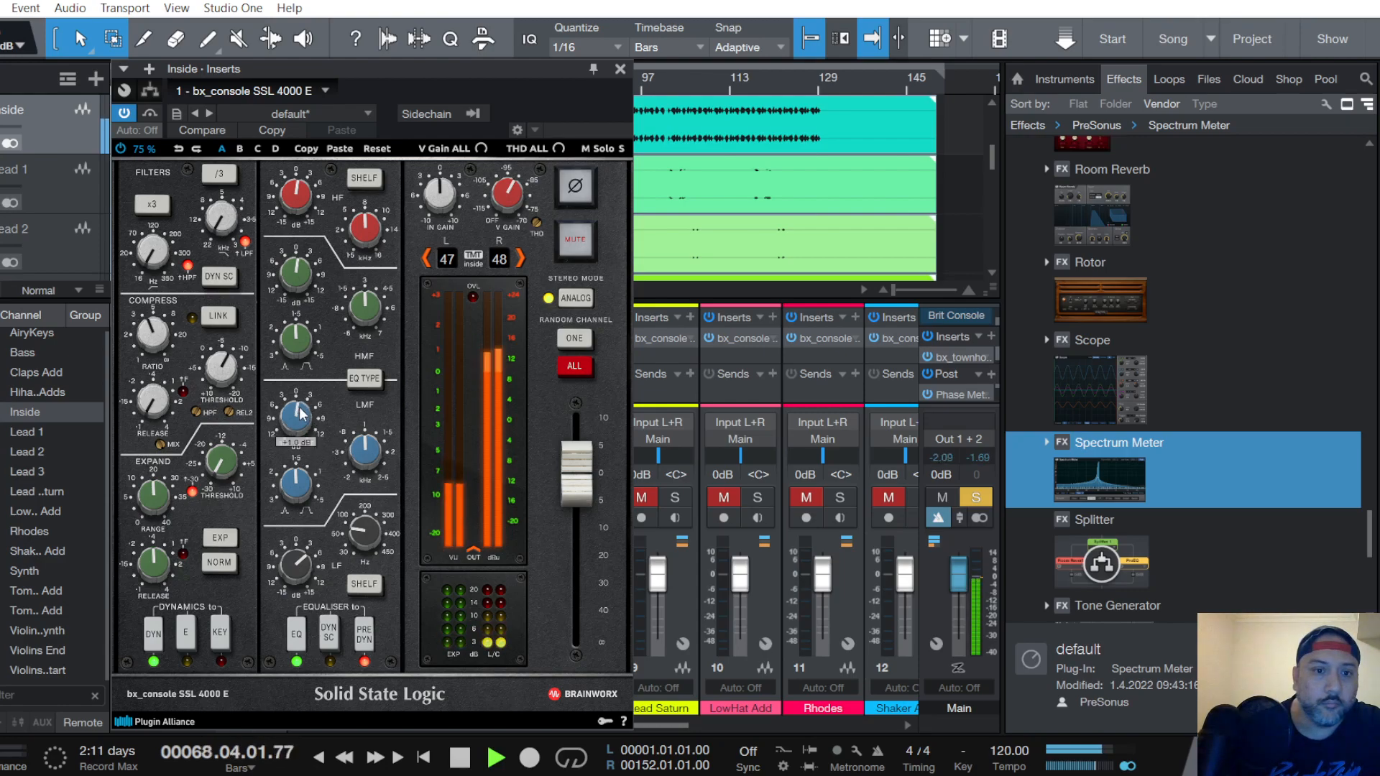
left_click(621, 69)
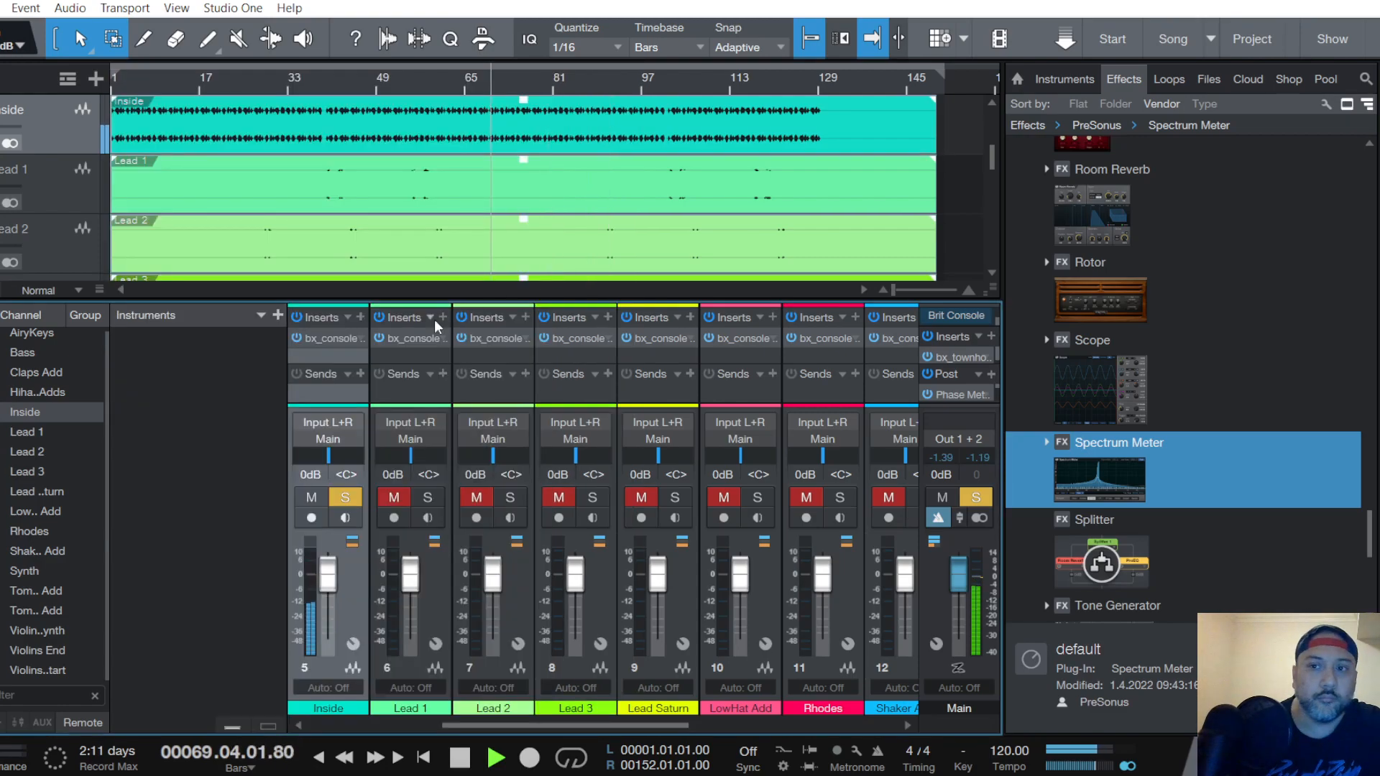
key("space")
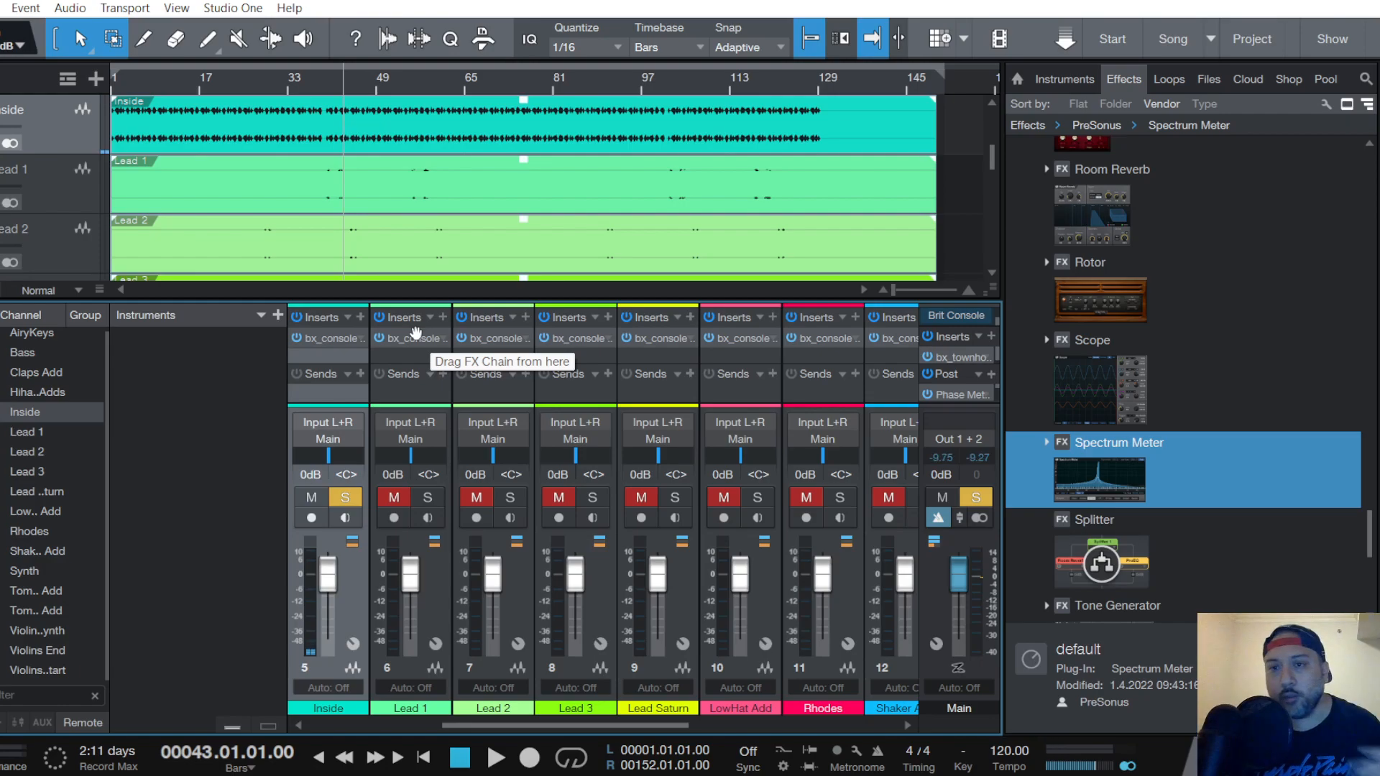
Review the Inside channel's bx_console SSL 4000 E settings with playback stopped, and close its window
left_click(334, 338)
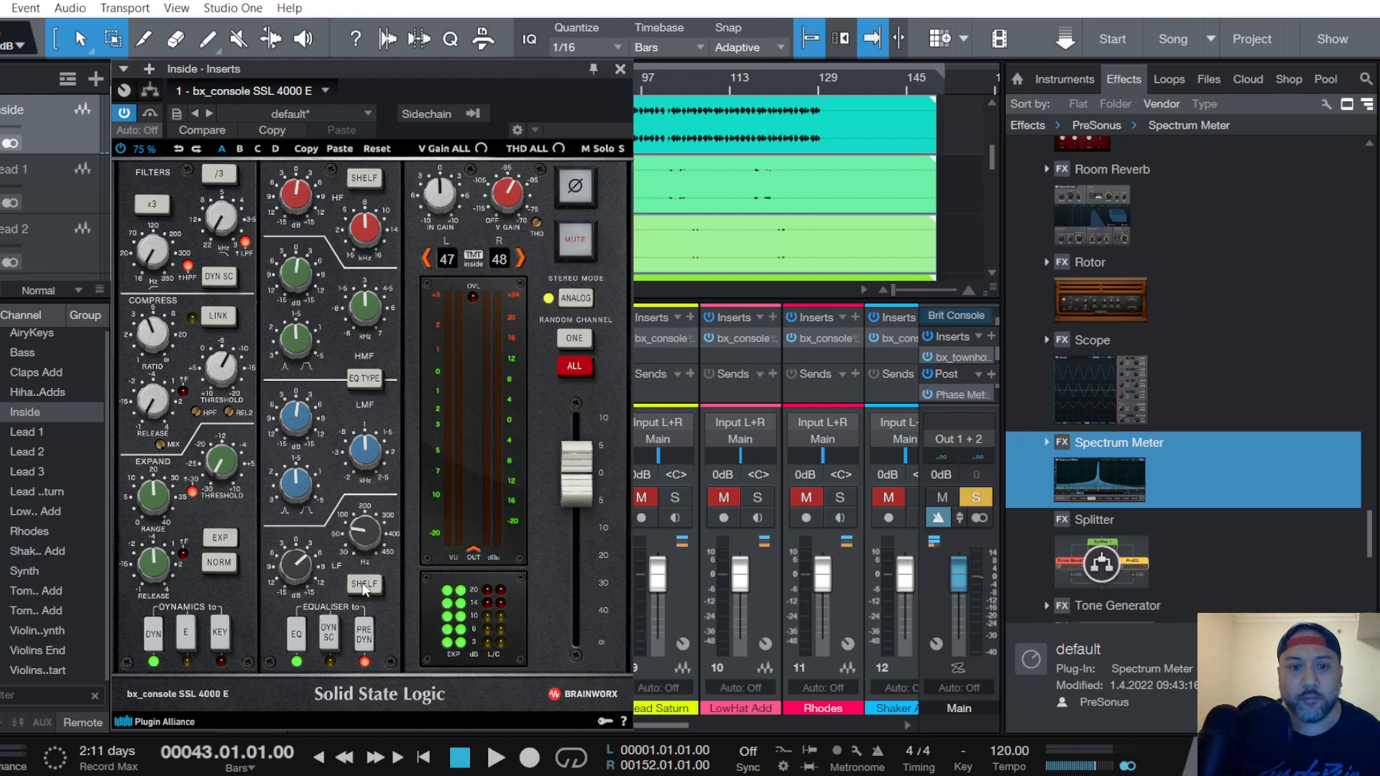
left_click(620, 70)
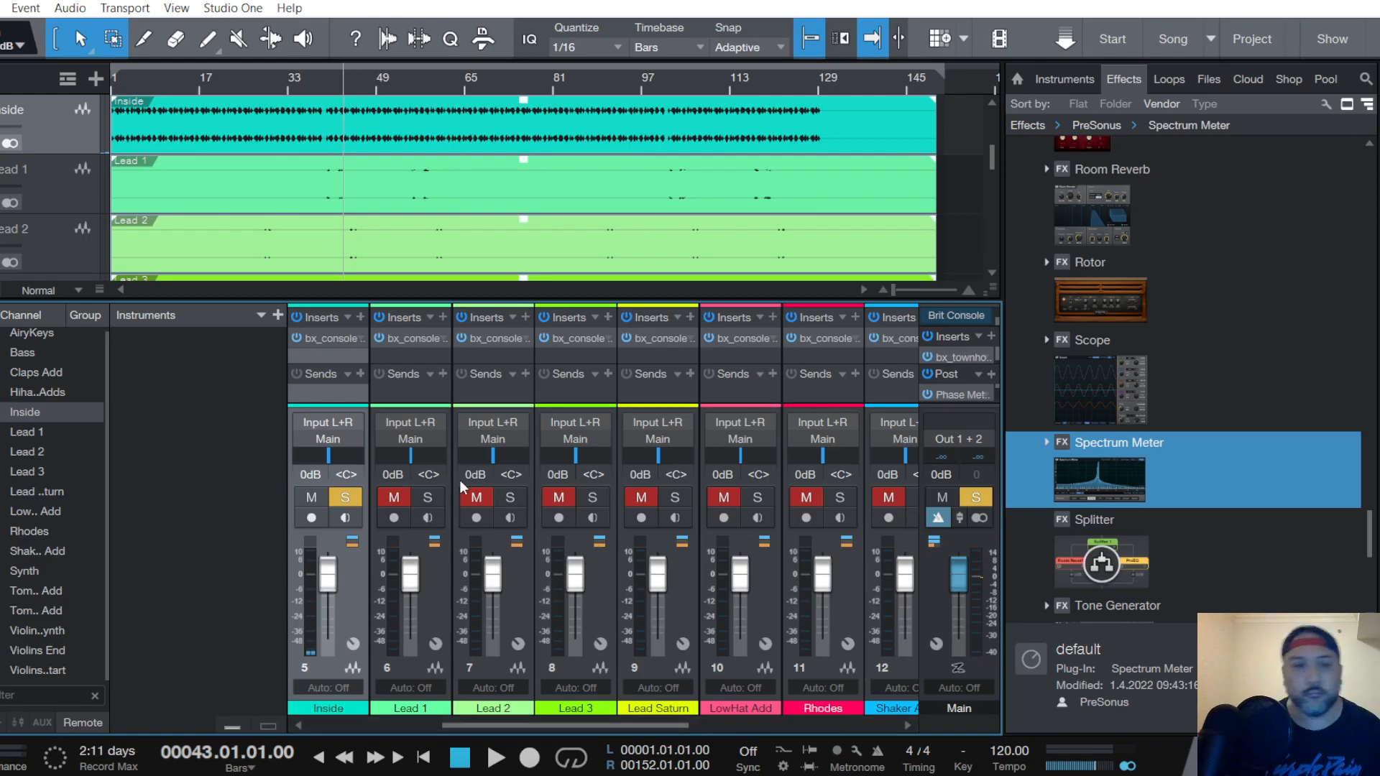
Bring the Bass channel into the playing mix, unmuted and soloed, with its fader at -0.4 dB
scroll(98, 209, "up", 4)
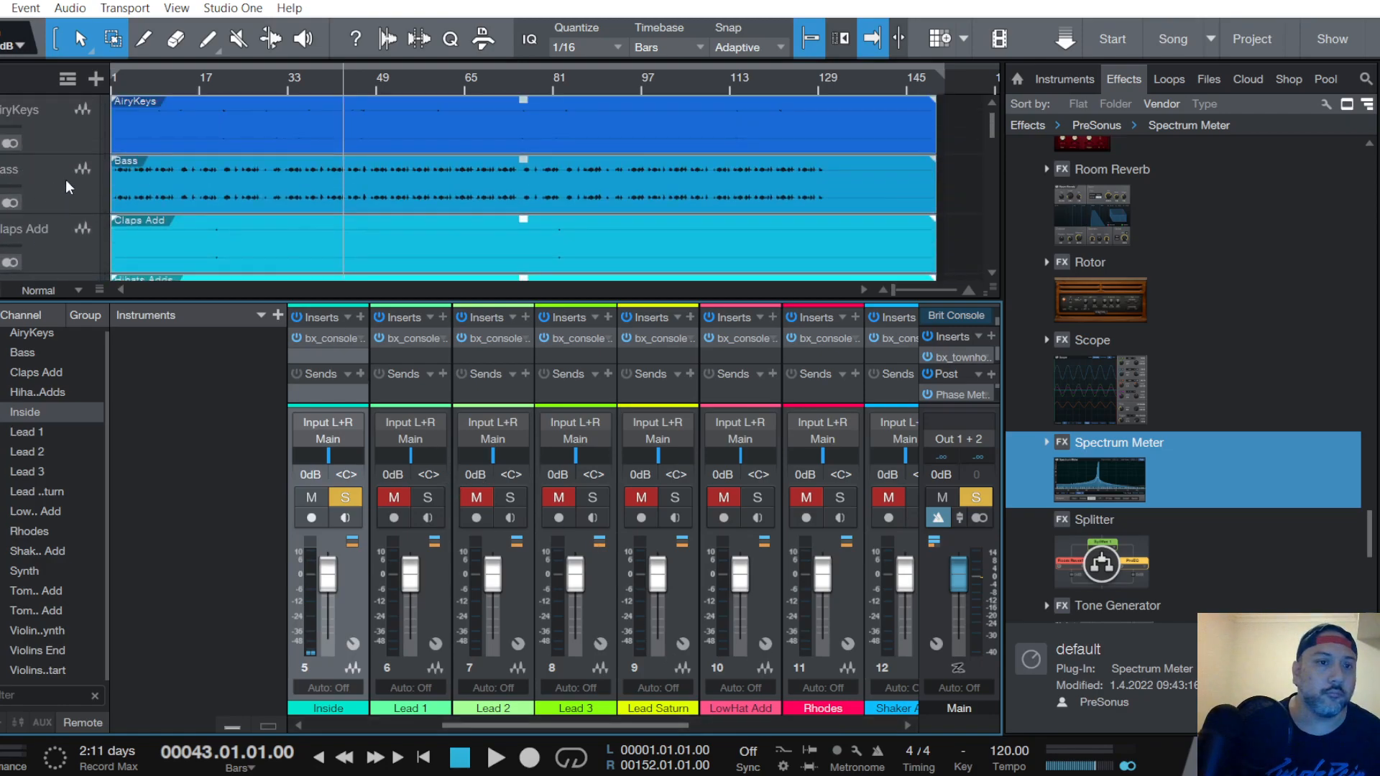
left_click(66, 179)
left_click(311, 502)
key("space")
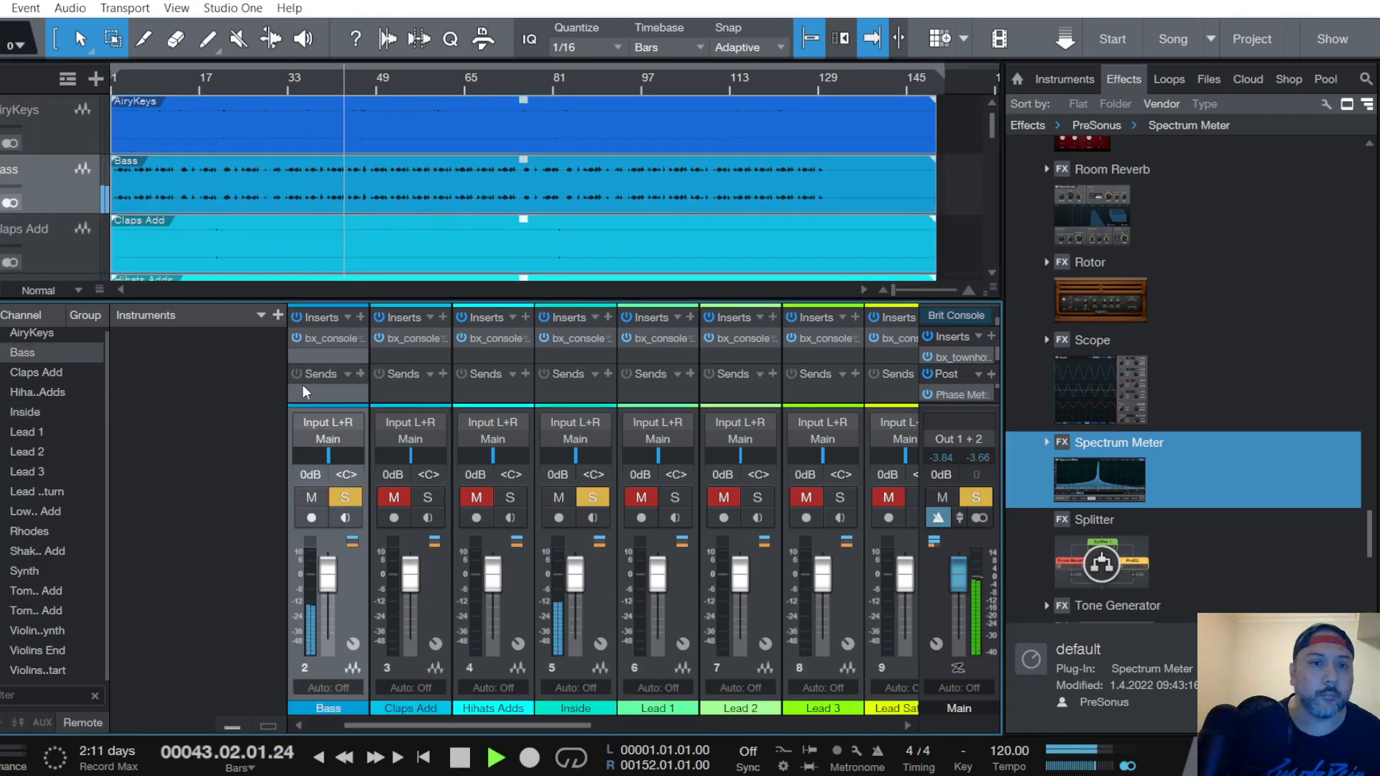
left_click_drag(329, 579, 330, 580)
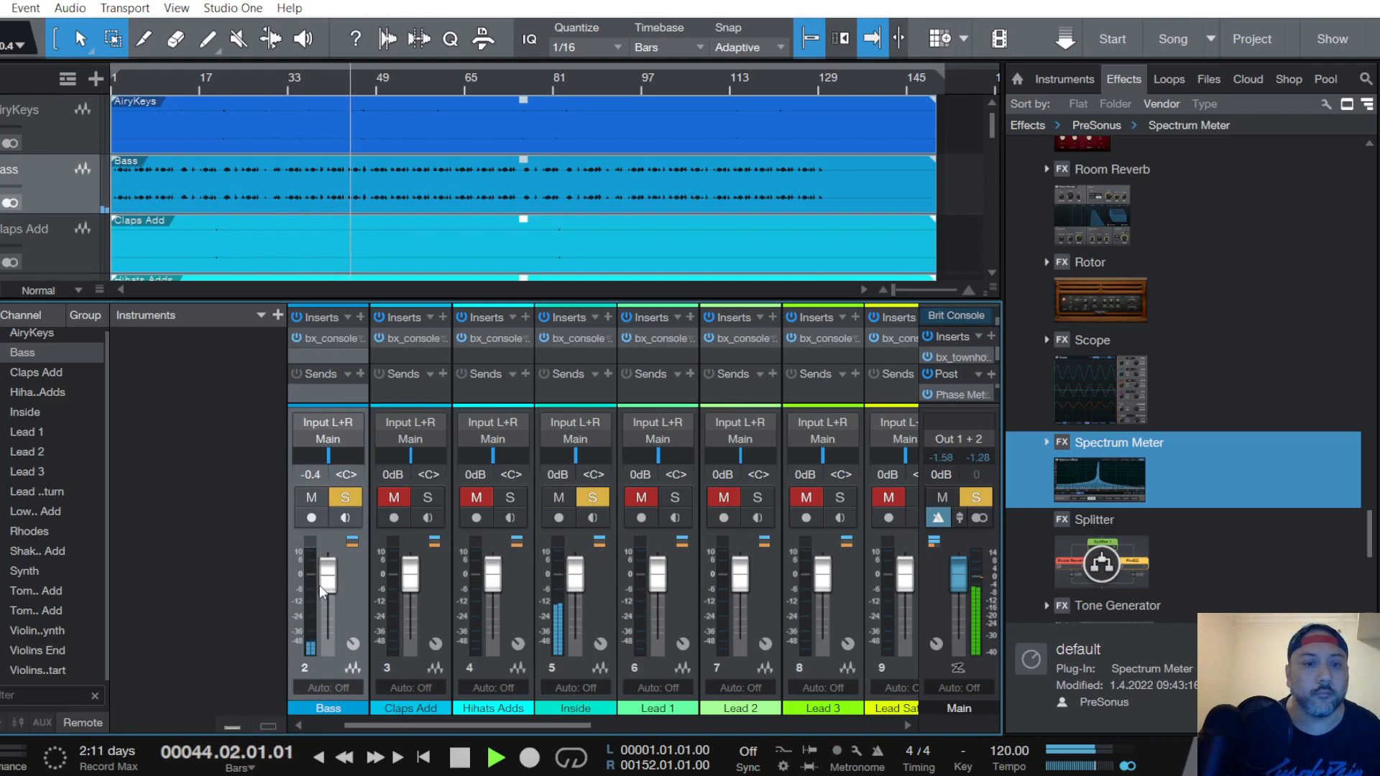
Lower the compressor threshold in the Bass channel's bx_console SSL 4000 E and switch its equaliser to PRE DYN, closing the window
left_click(332, 338)
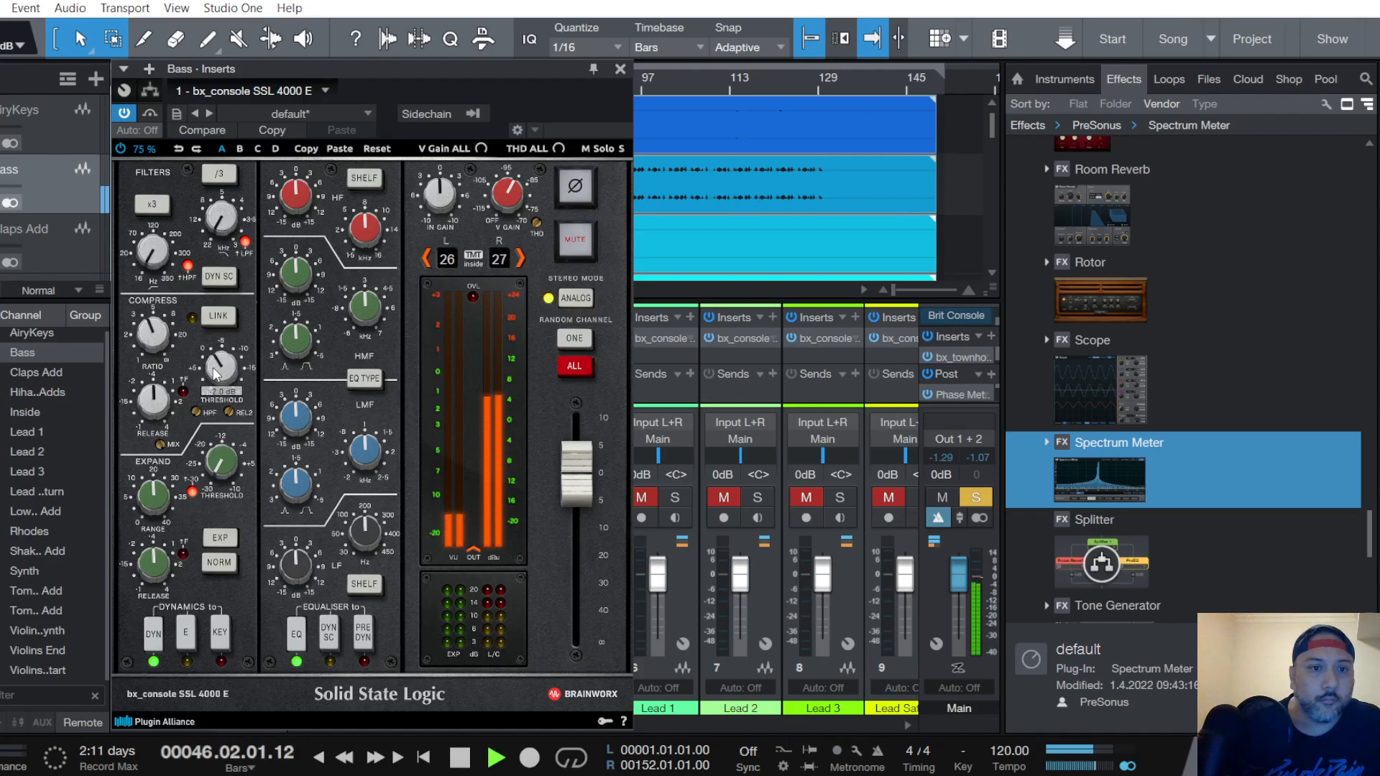
left_click_drag(212, 377, 216, 381)
left_click(363, 631)
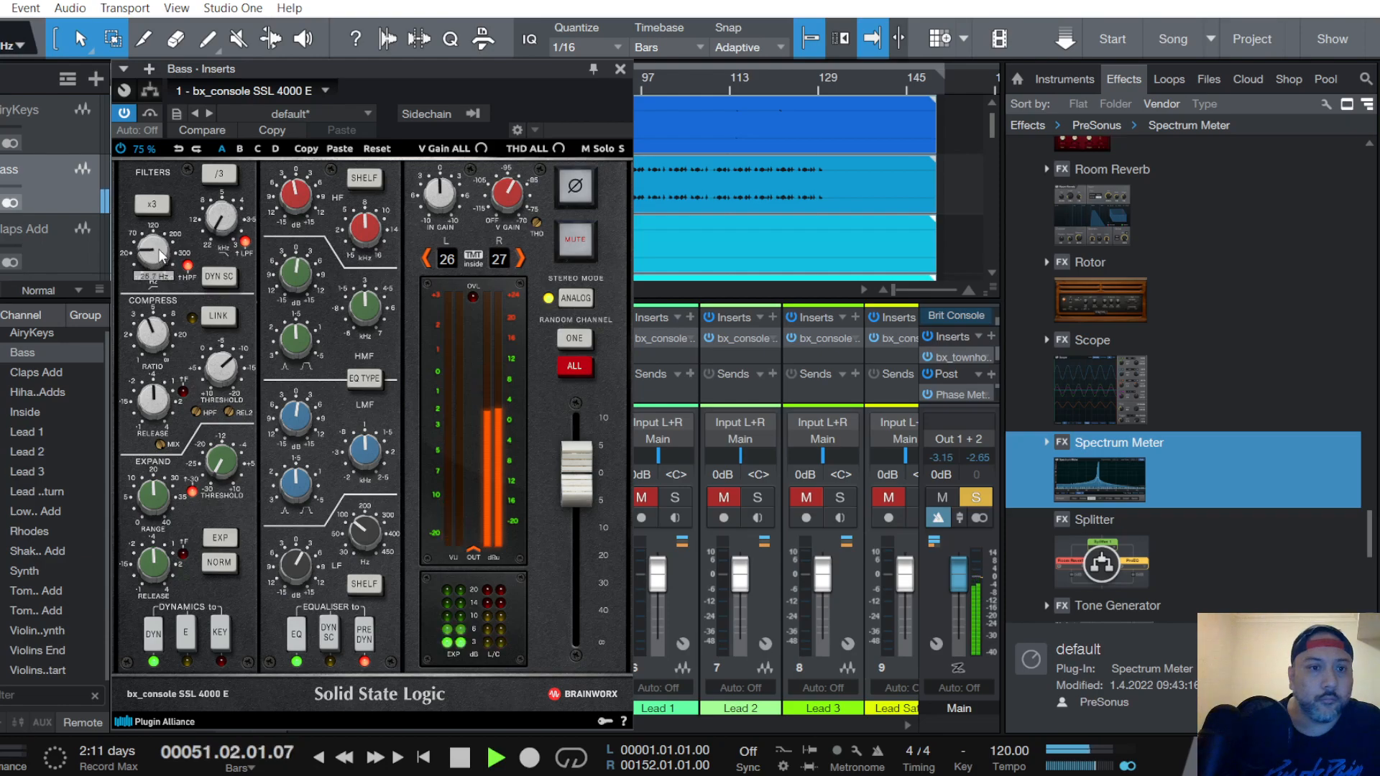
left_click(619, 69)
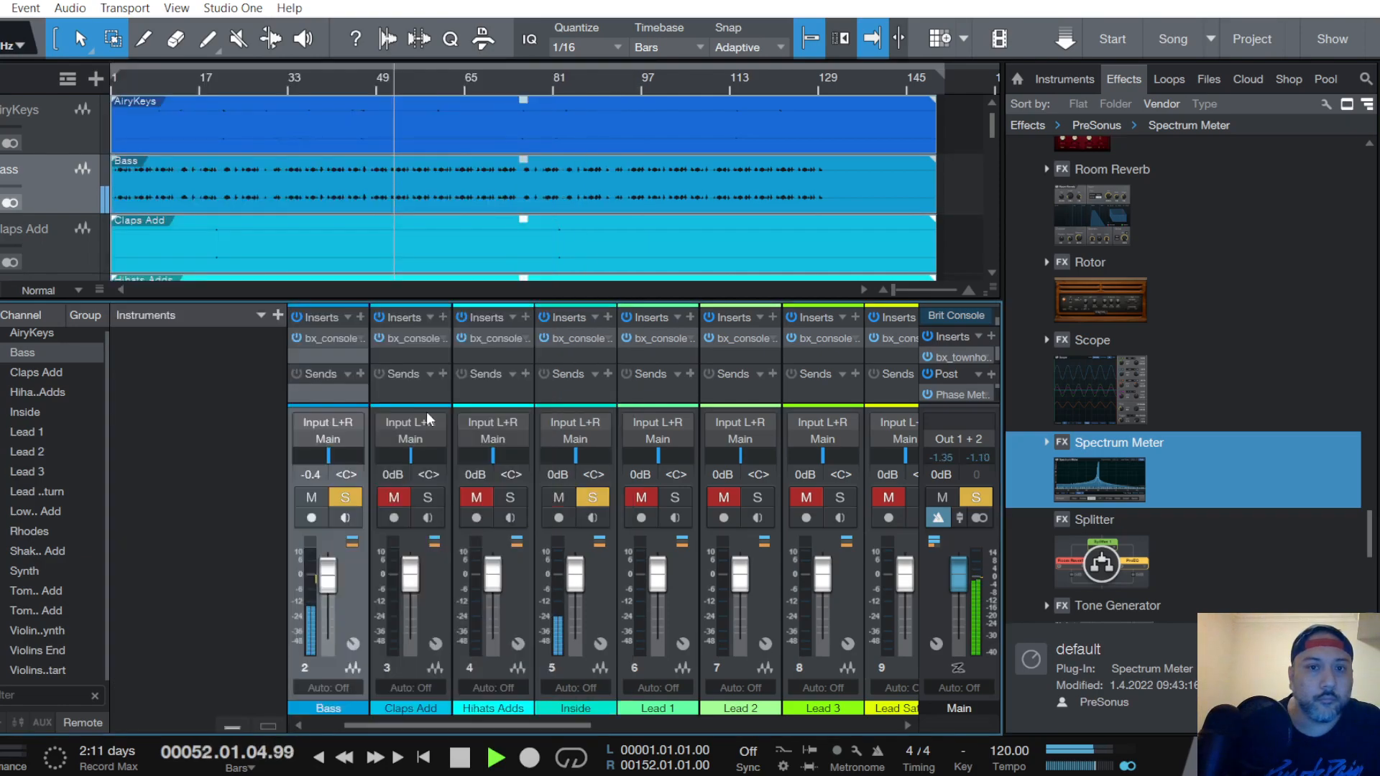
Lower the Bass channel's fader to -2.5 dB while the song plays
scroll(327, 581, "down", 2)
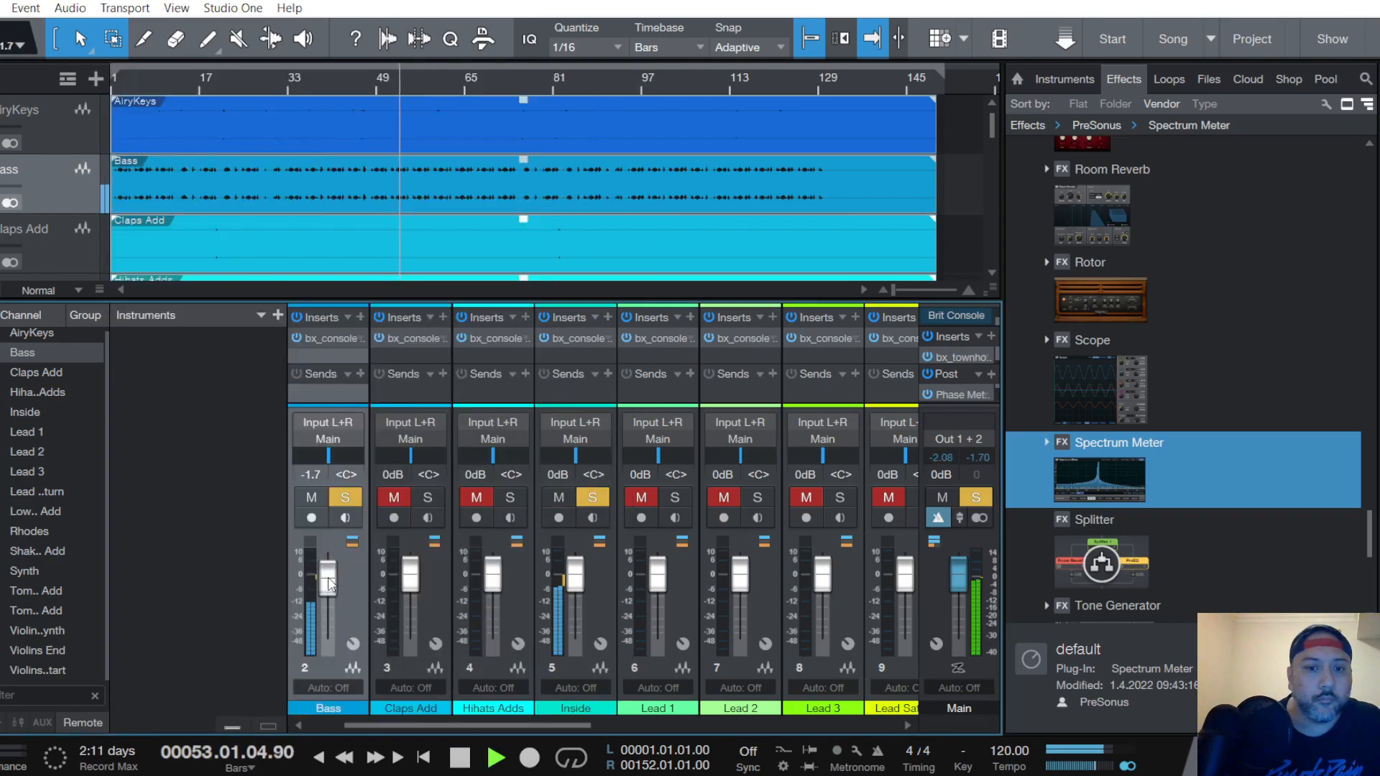
scroll(327, 582, "down", 1)
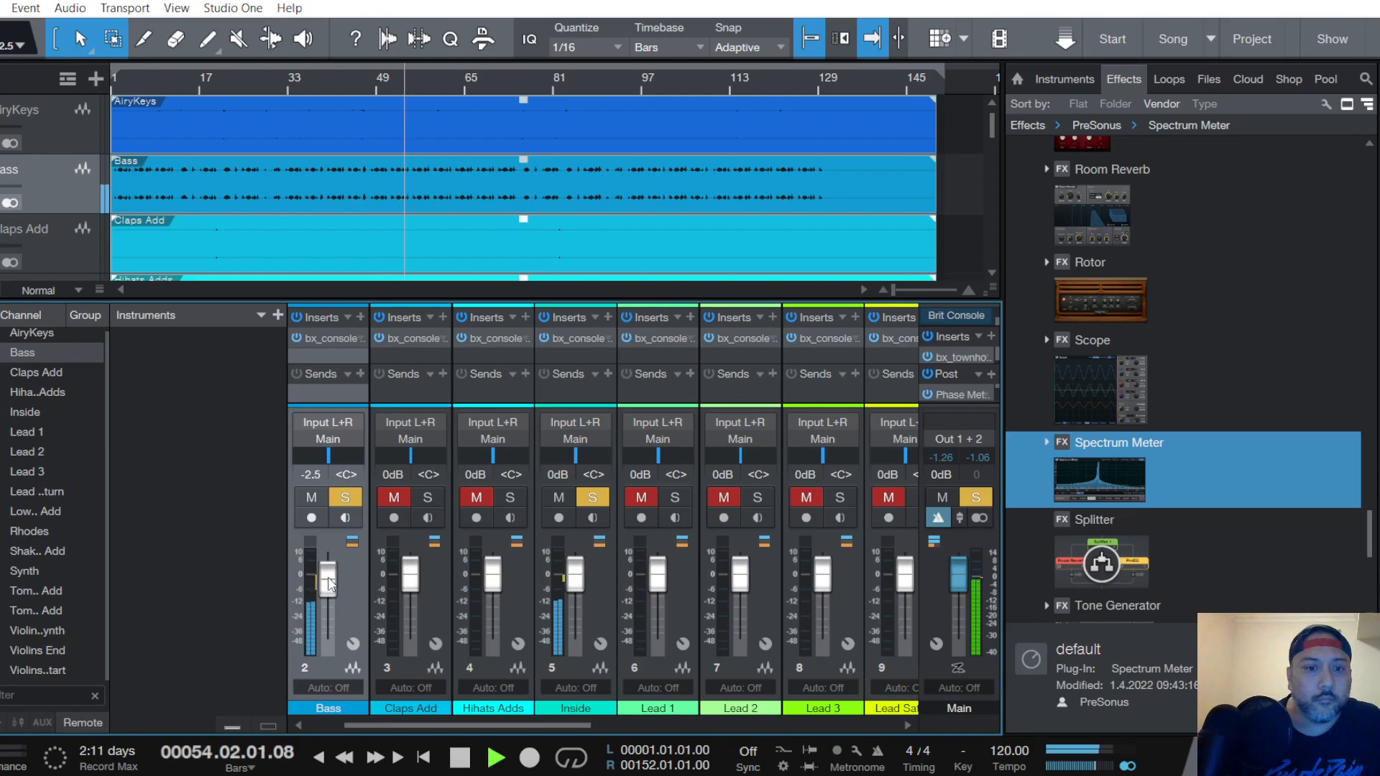
scroll(328, 583, "up", 1)
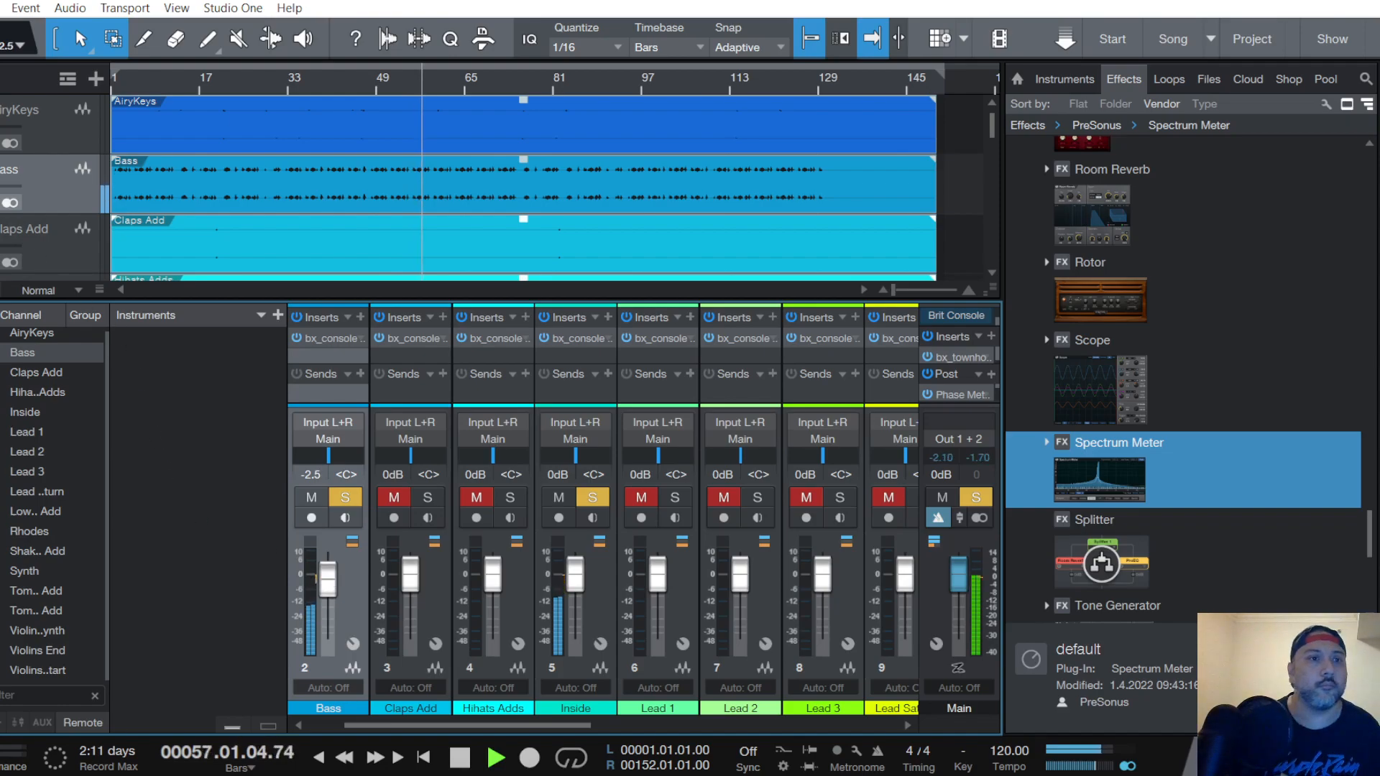
Select the Claps Add track and set the arrangement's track height to X-Large
left_click(2, 8)
left_click(14, 233)
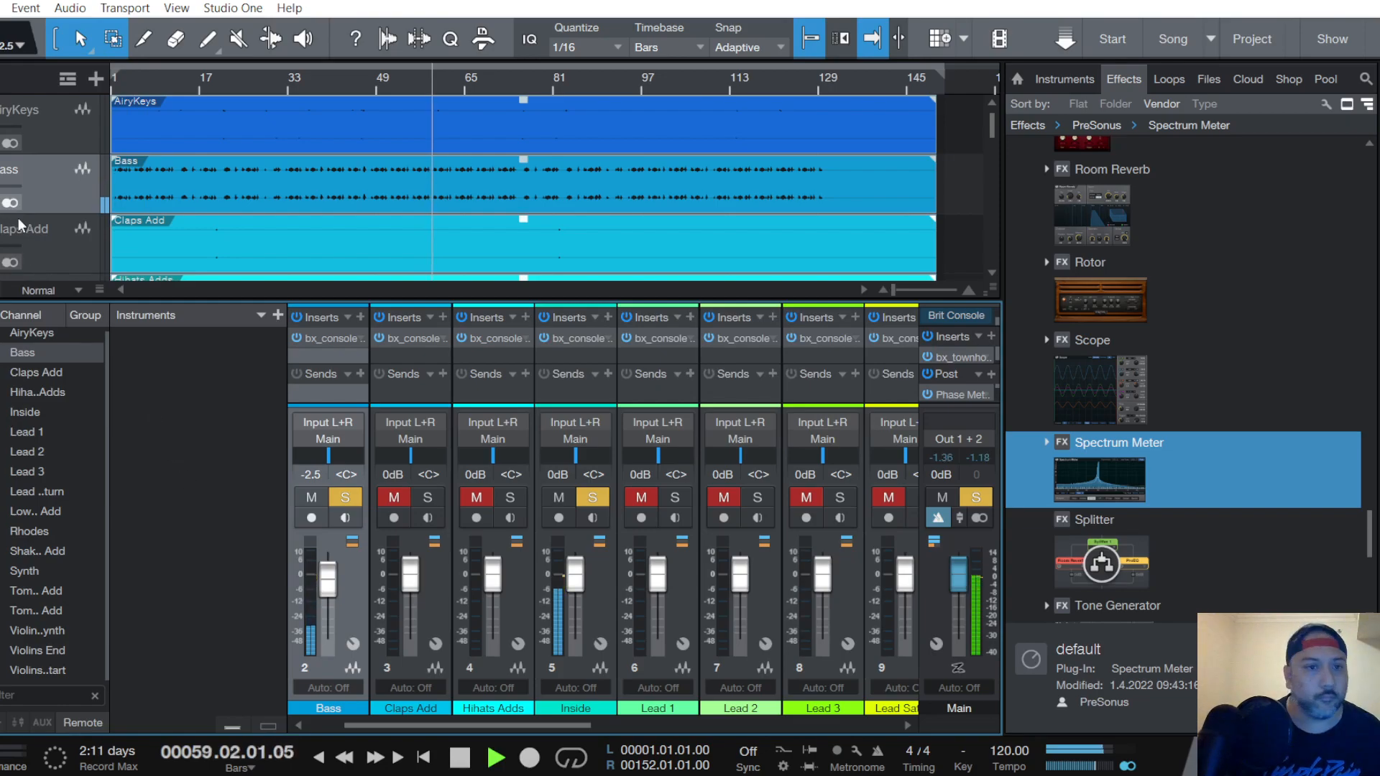
scroll(49, 187, "down", 1)
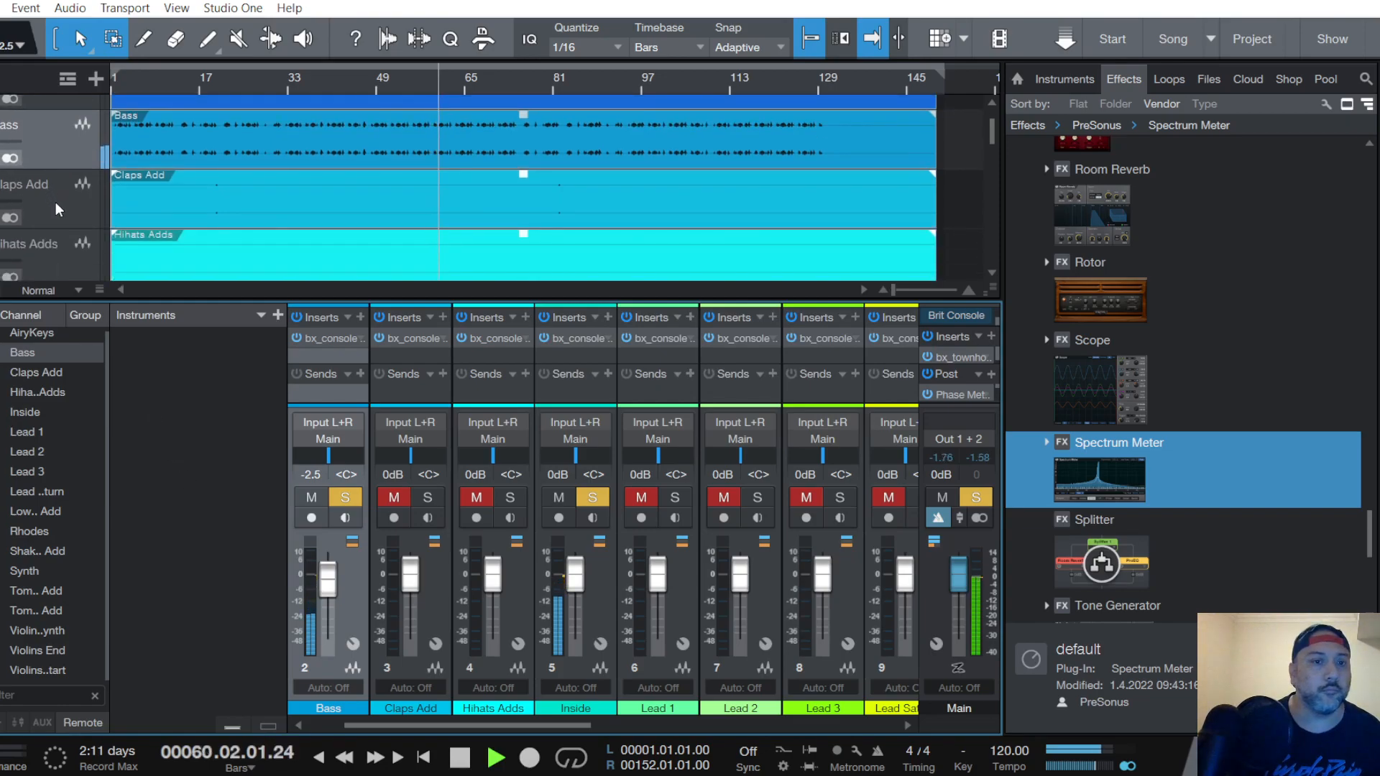
left_click(49, 205)
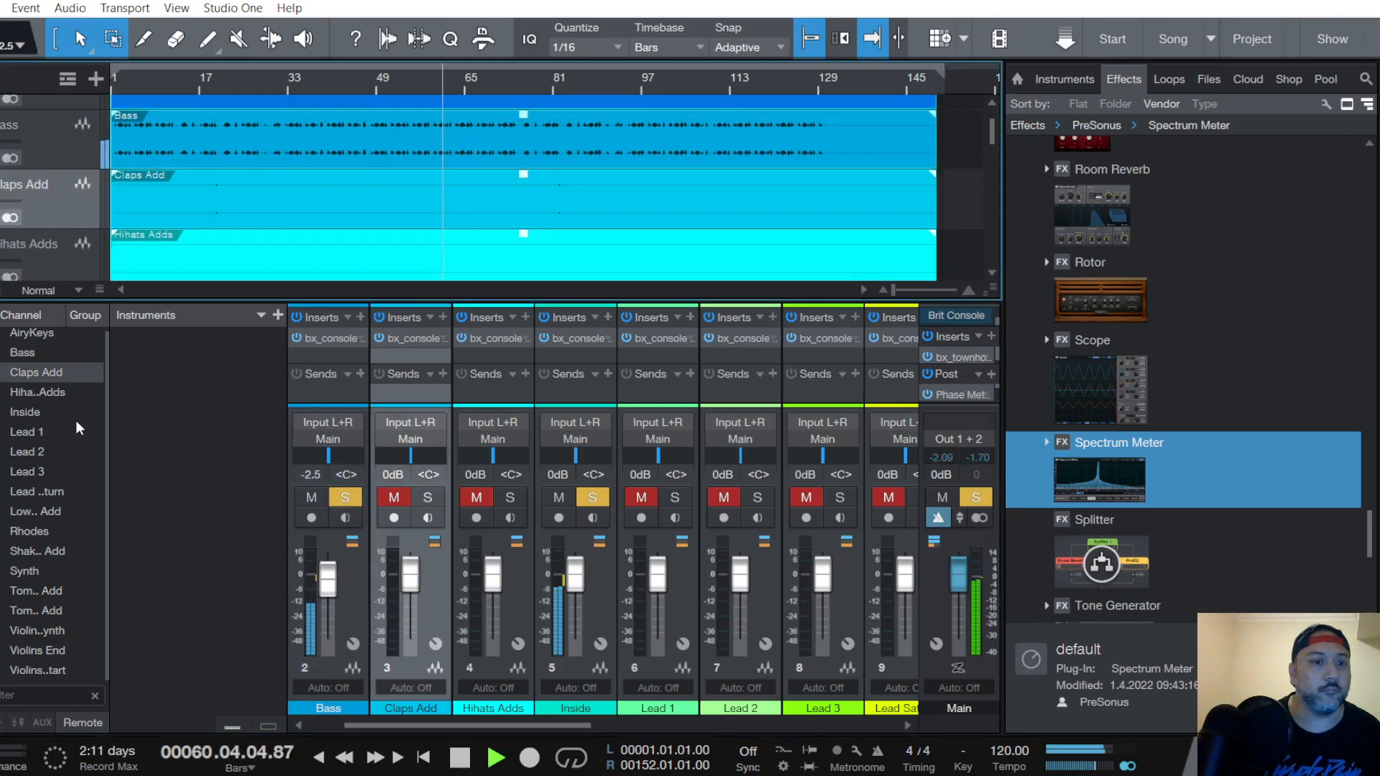
left_click(76, 292)
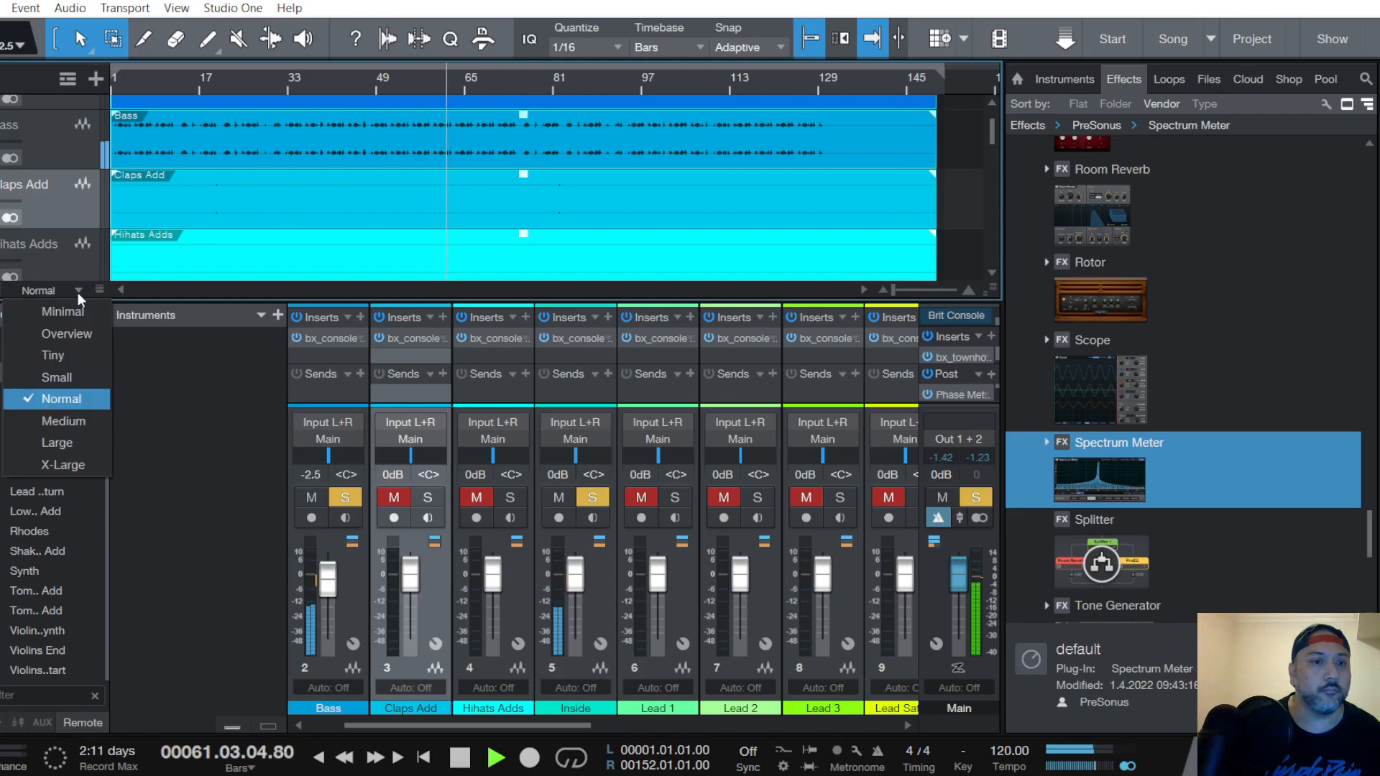
left_click(81, 464)
Restart playback from bar 19 with the Claps Add channel unmuted and soloed
key("space")
left_click(208, 85)
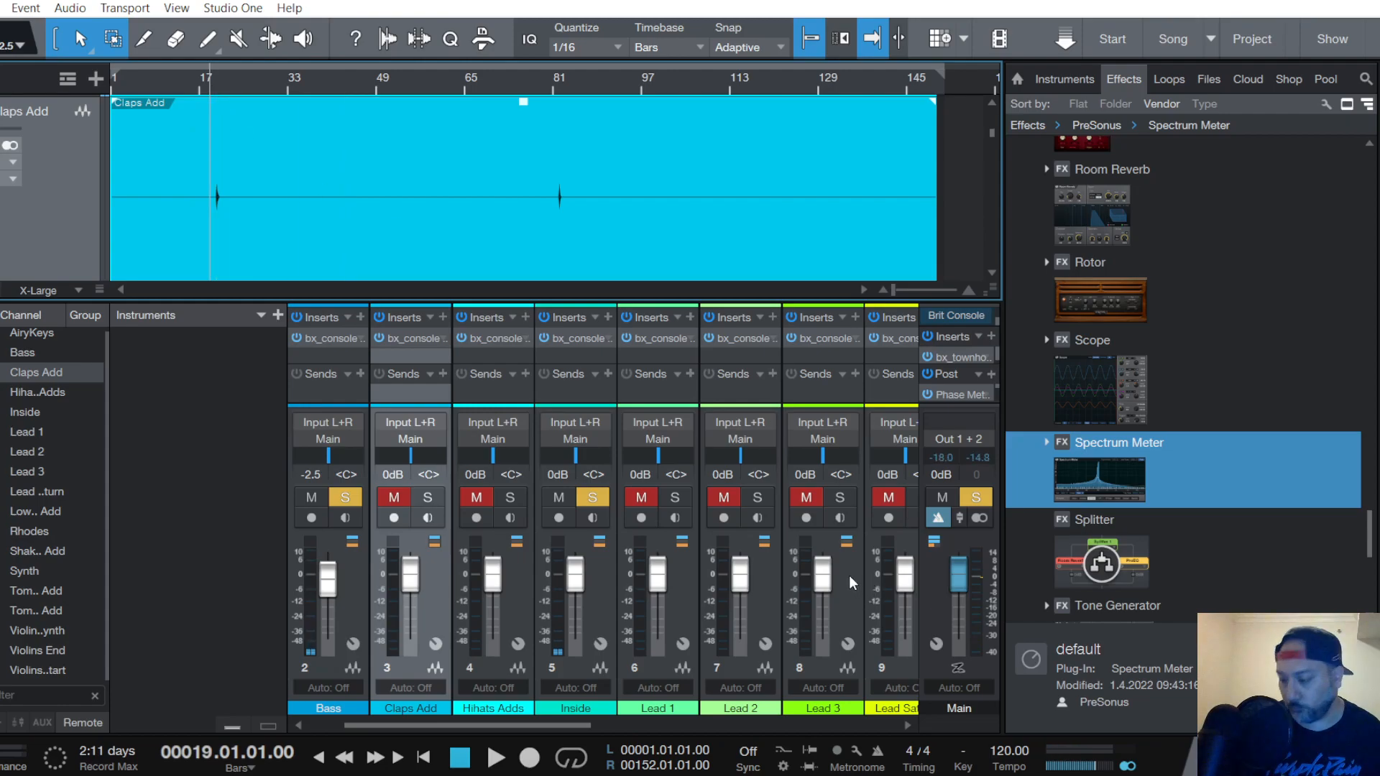
key("space")
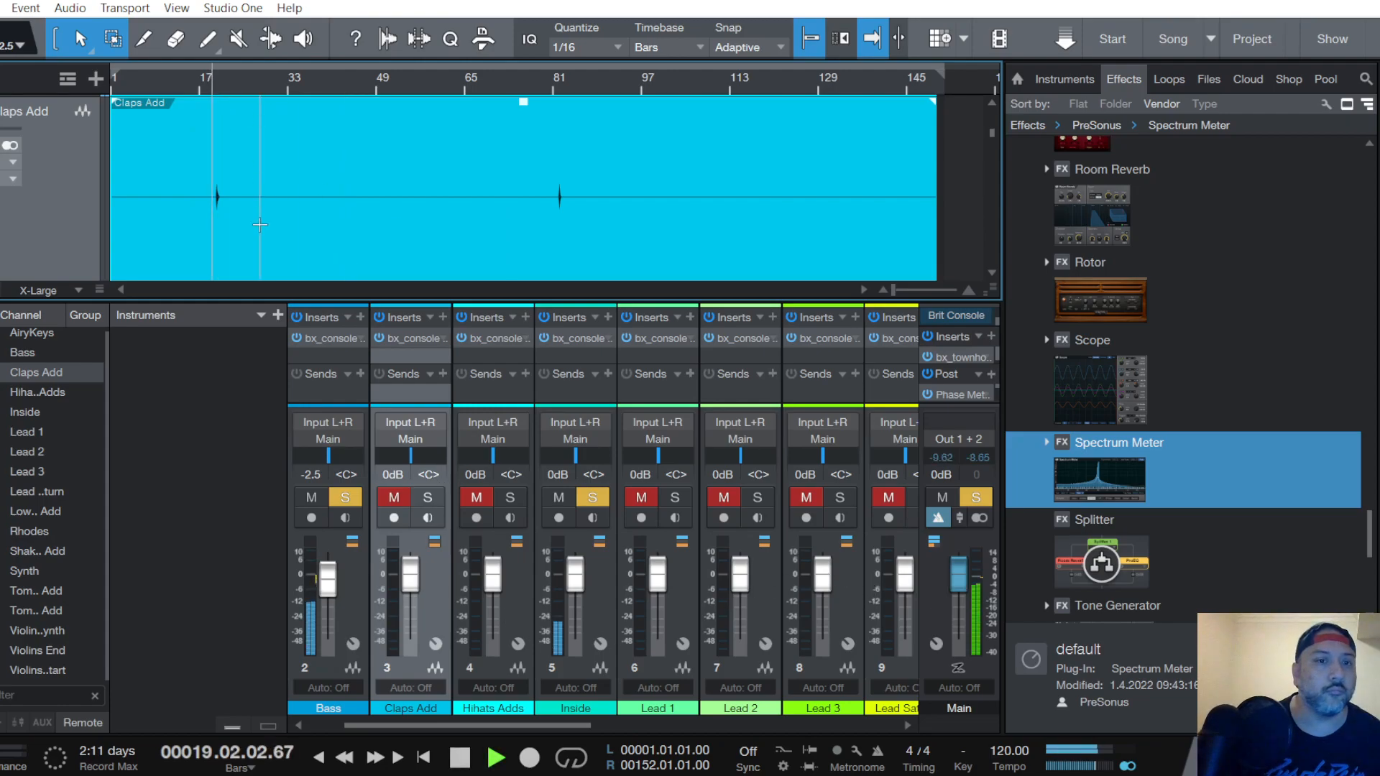
left_click(394, 498)
left_click(428, 498)
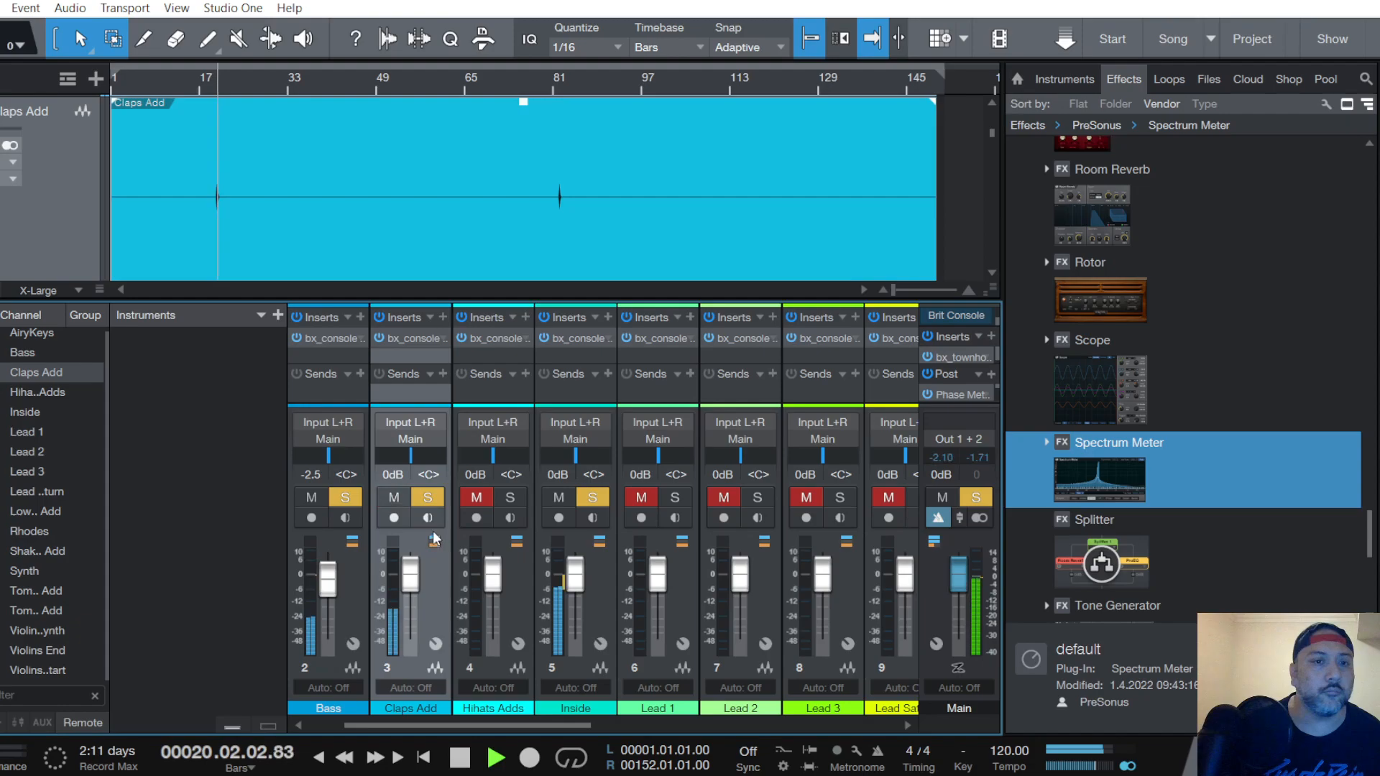
Set the compressor threshold to -20.0 dB and raise the input gain in the Claps Add channel's bx_console SSL 4000 E
left_click(416, 339)
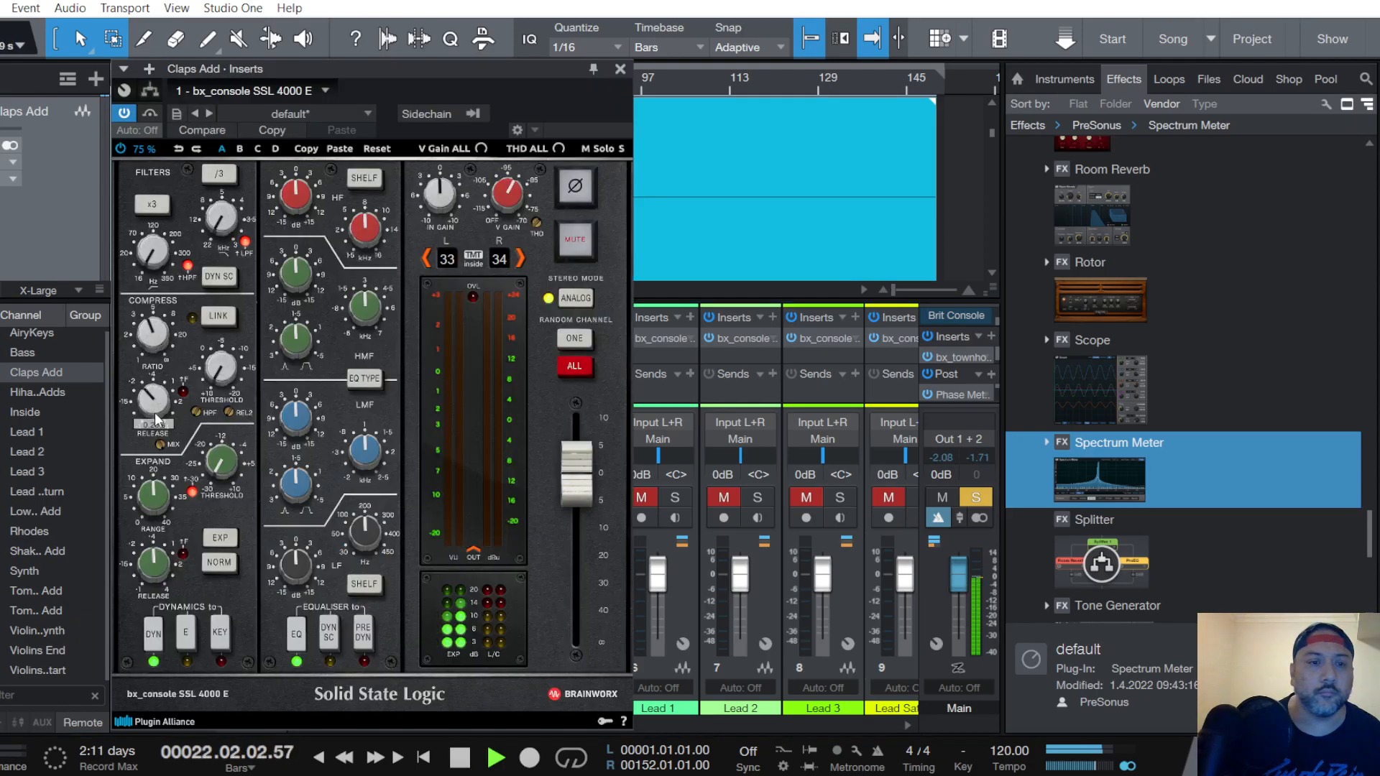
scroll(226, 368, "up", 3)
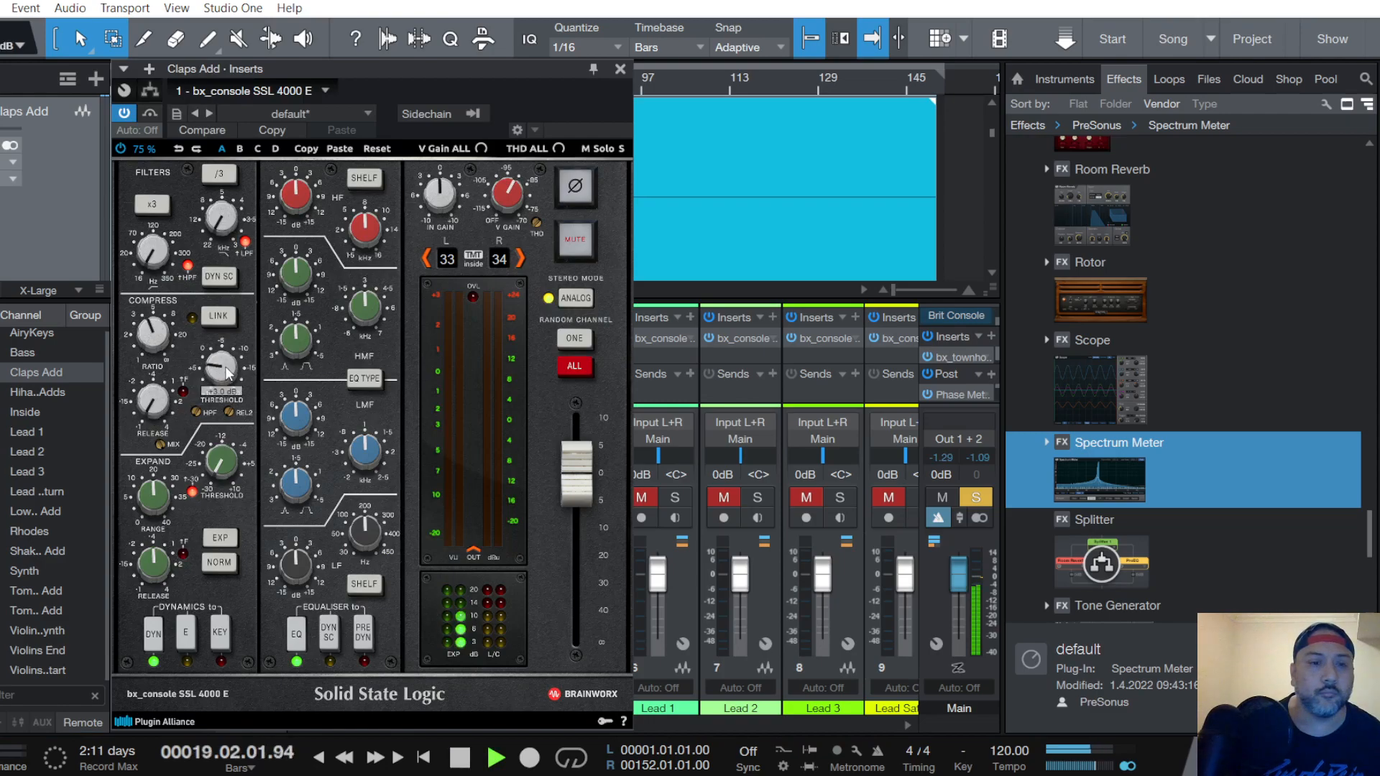
scroll(227, 371, "up", 5)
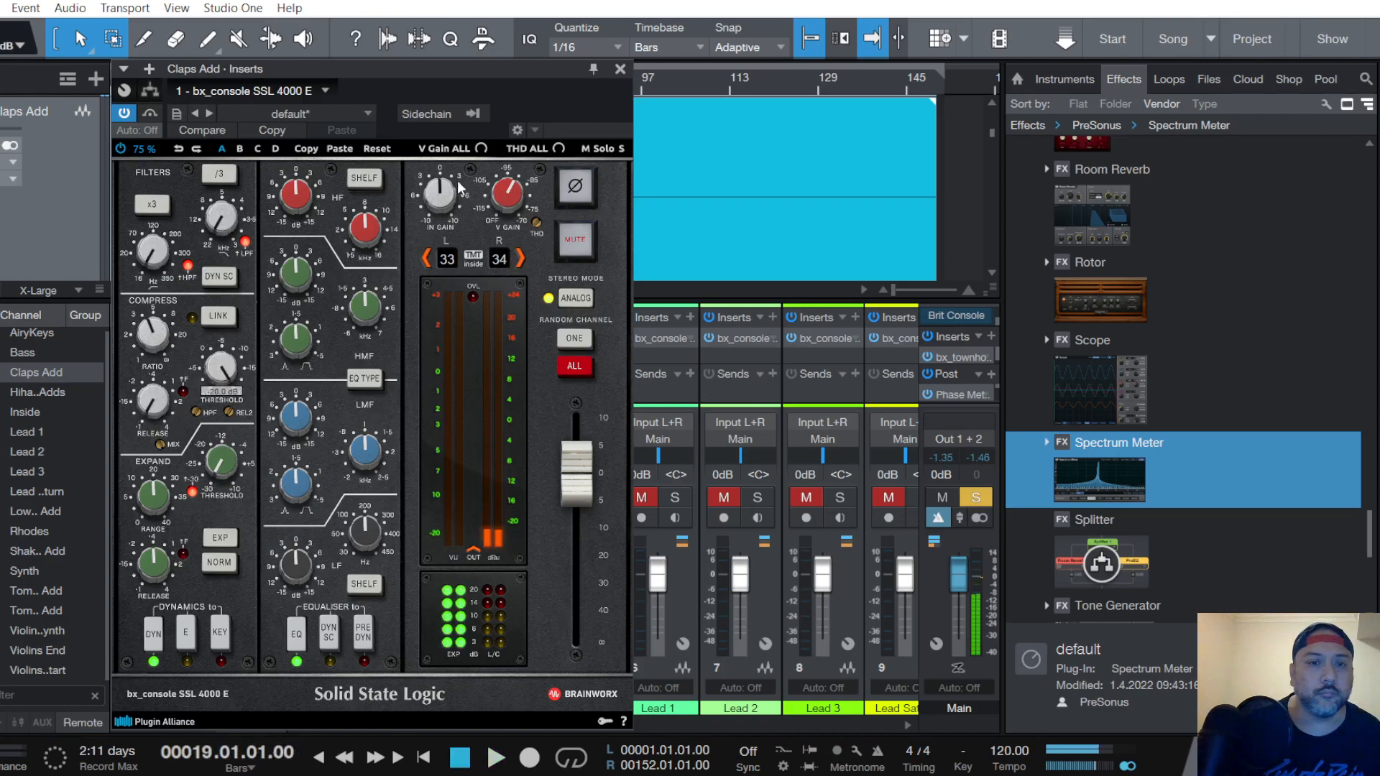
scroll(440, 201, "up", 2)
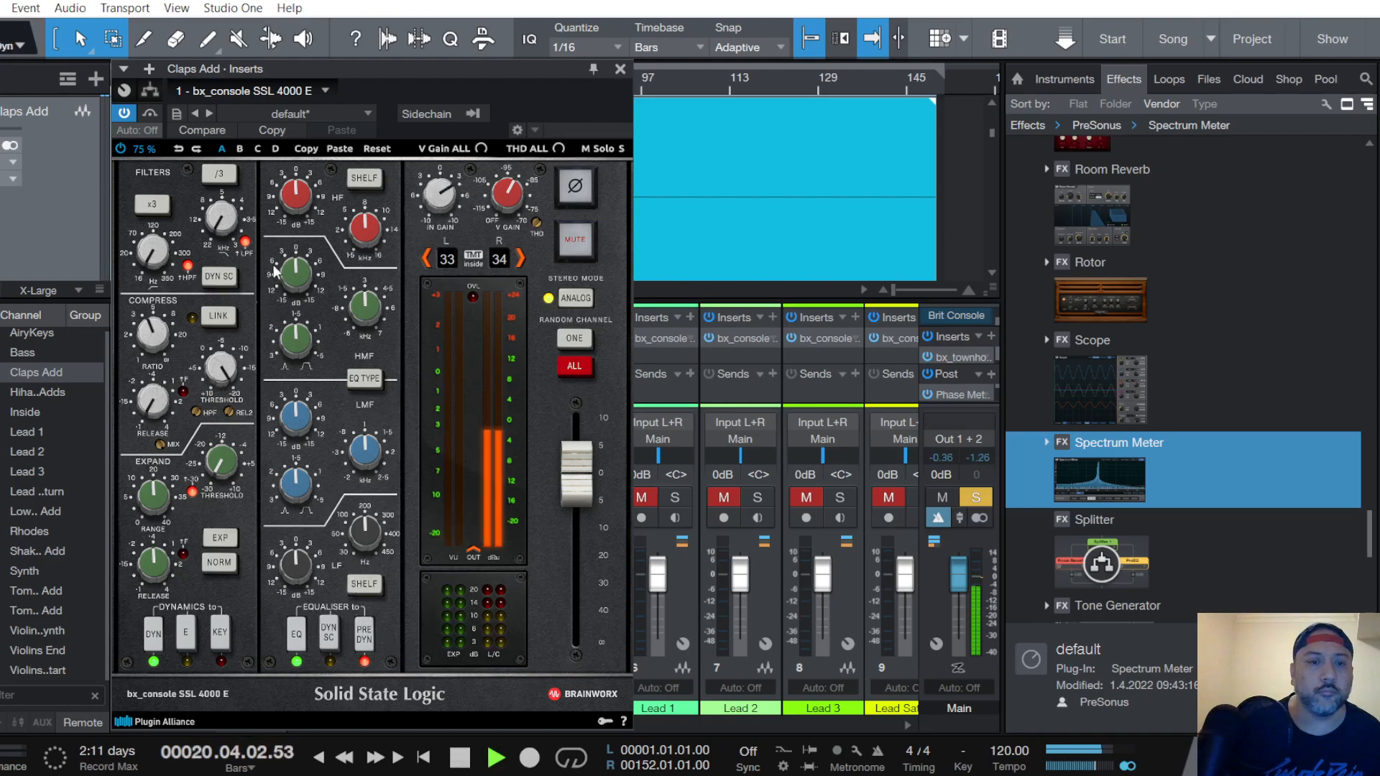
Cut the HF gain in the Claps Add console's EQ and lower the channel's fader to -3.3 dB
mouse_move(219, 368)
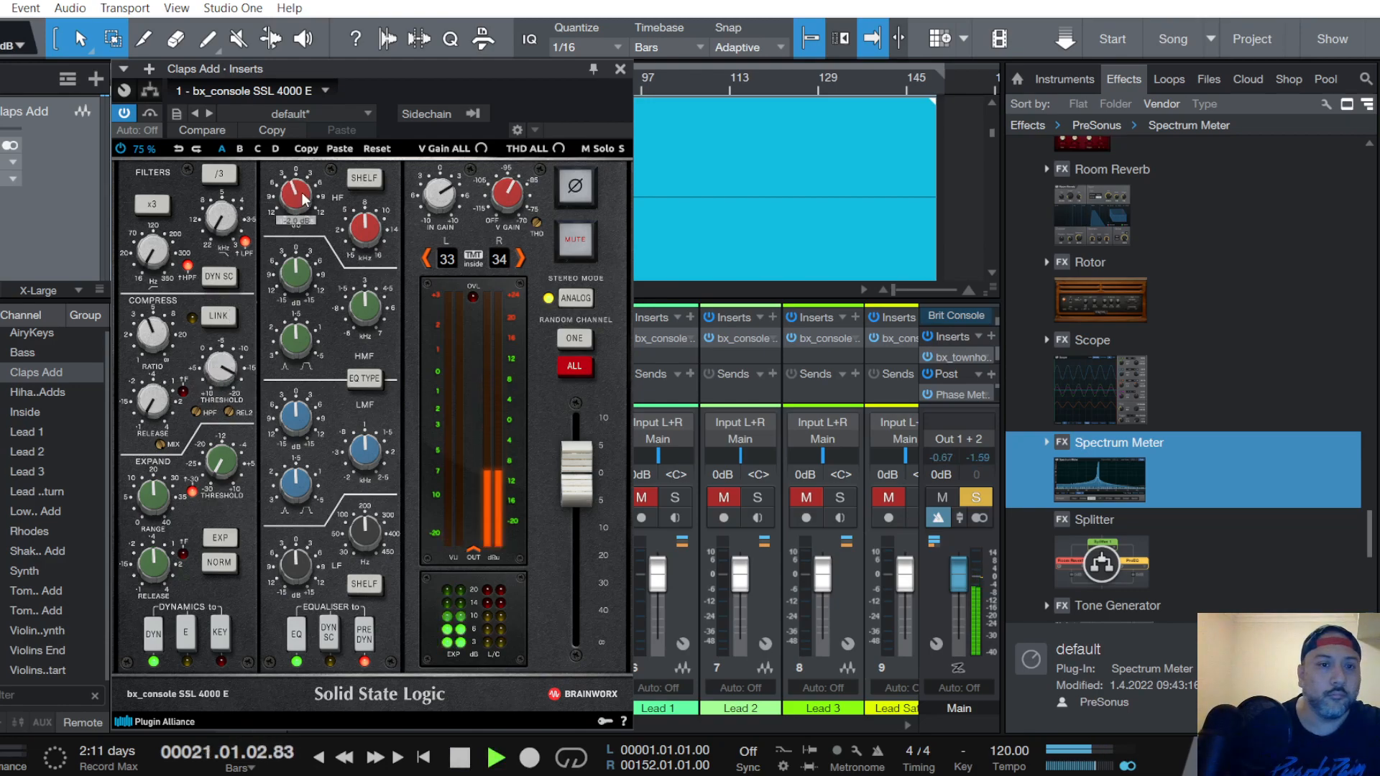
mouse_move(290, 280)
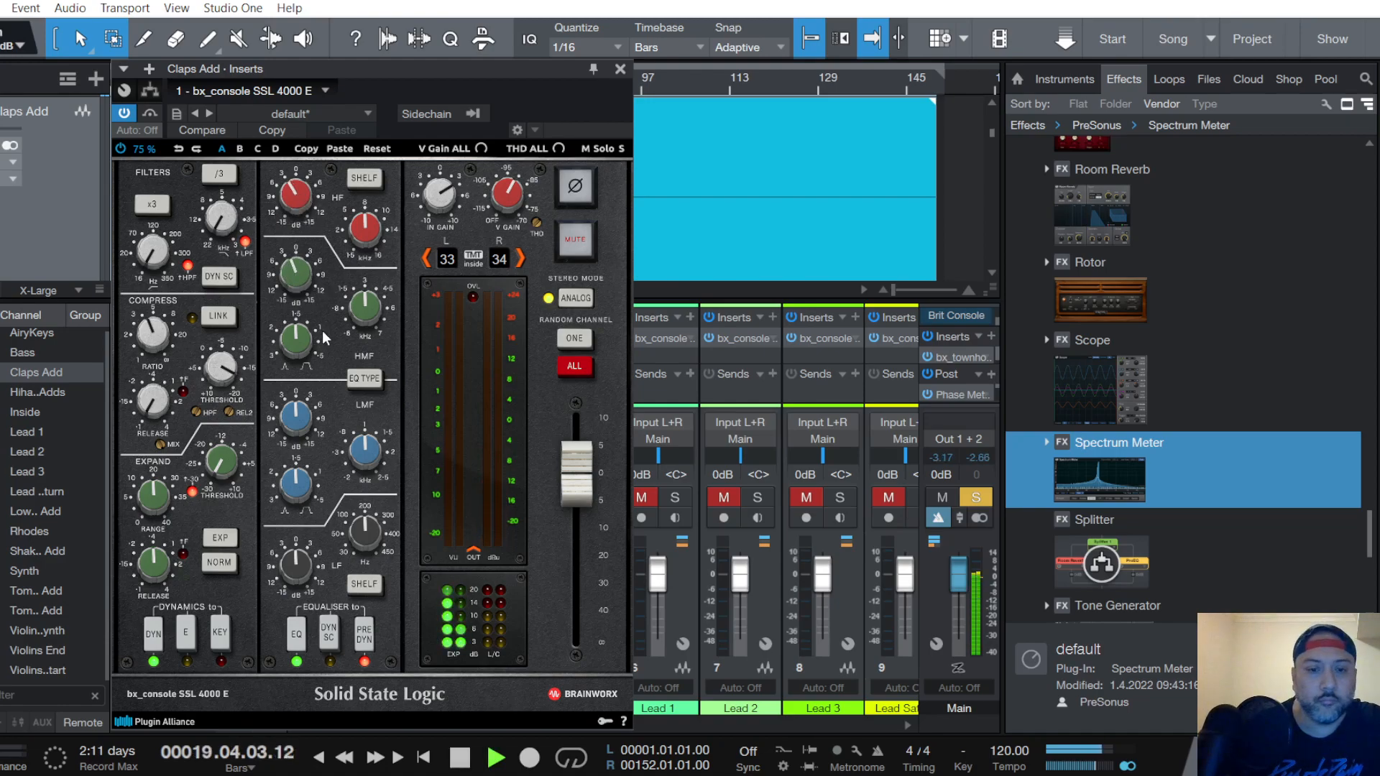
left_click(620, 69)
left_click_drag(407, 580, 411, 591)
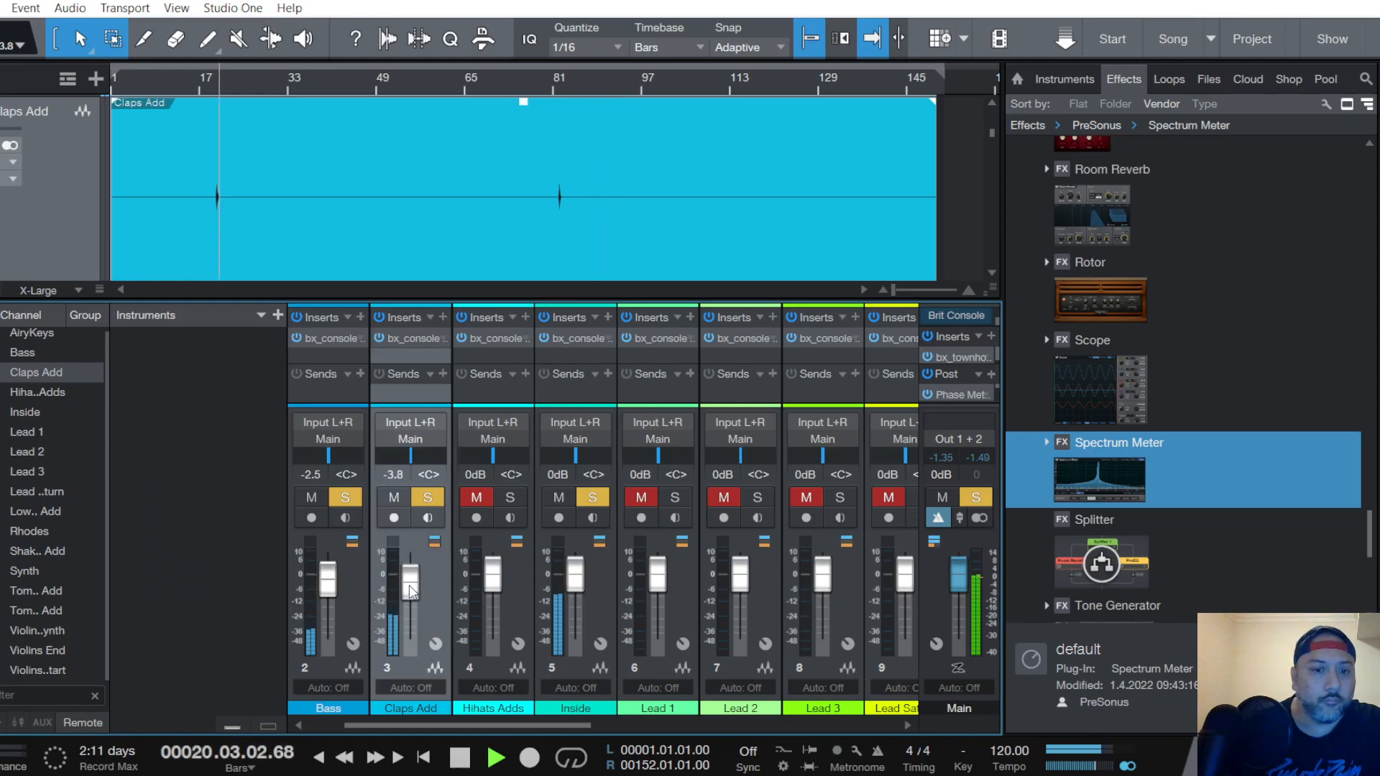
Select the Hihats Adds track and show it at X-Large track height in the arrangement
left_click(74, 290)
left_click(62, 401)
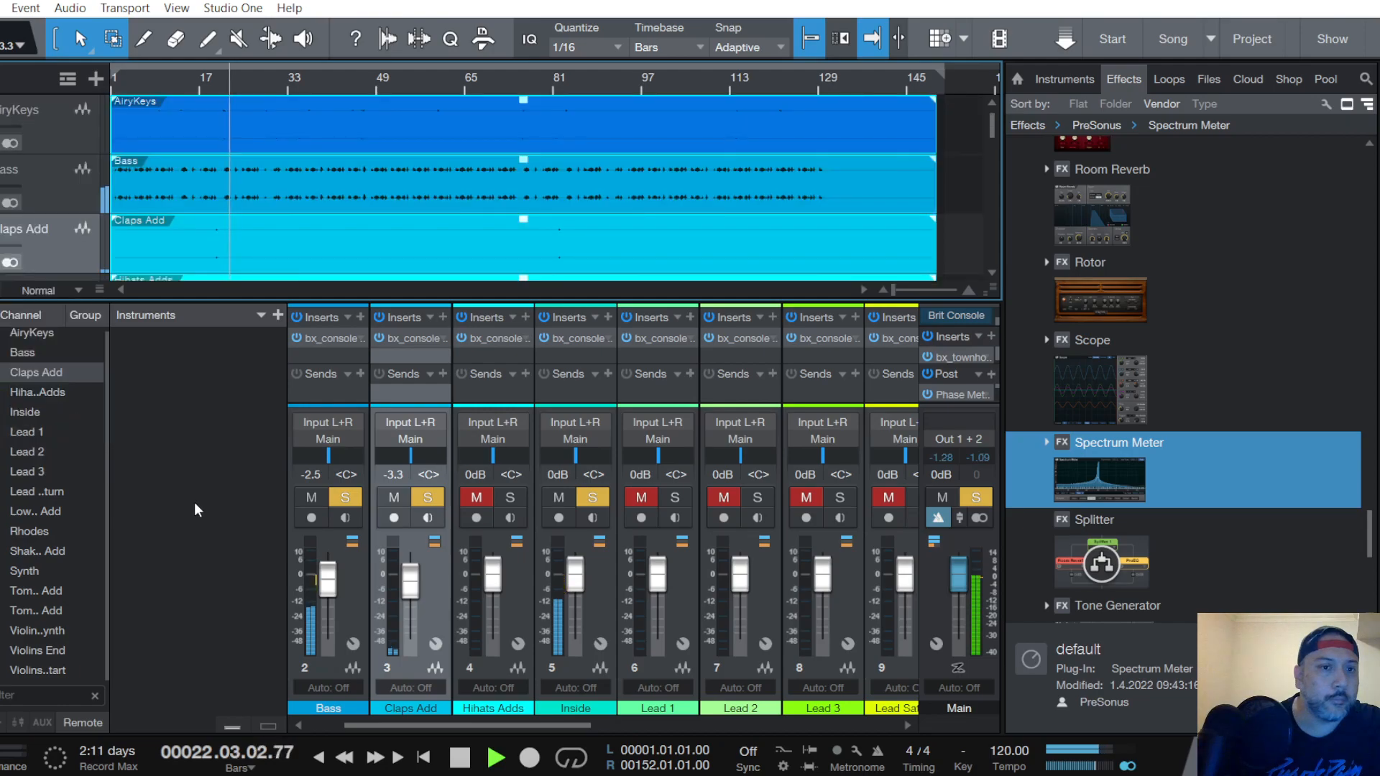
scroll(56, 210, "down", 3)
left_click(56, 210)
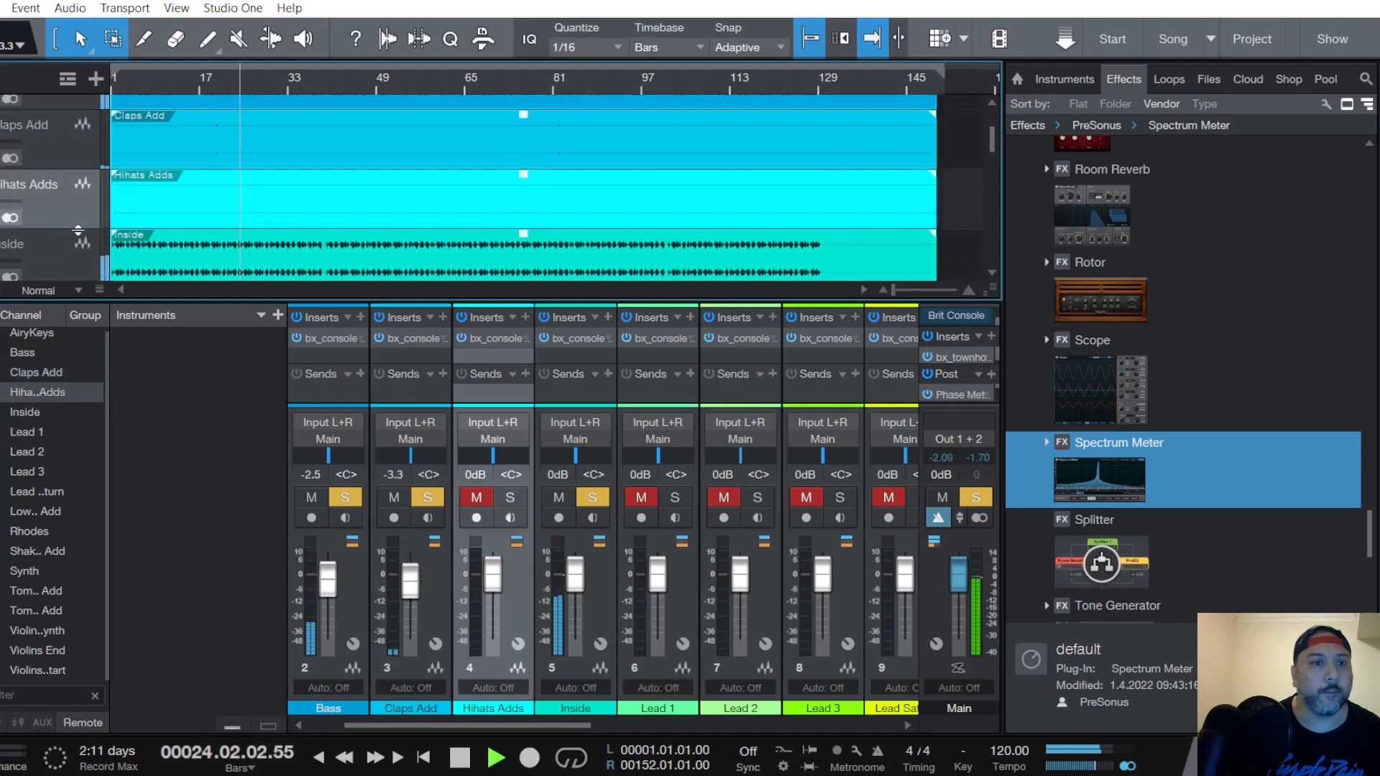
left_click(80, 289)
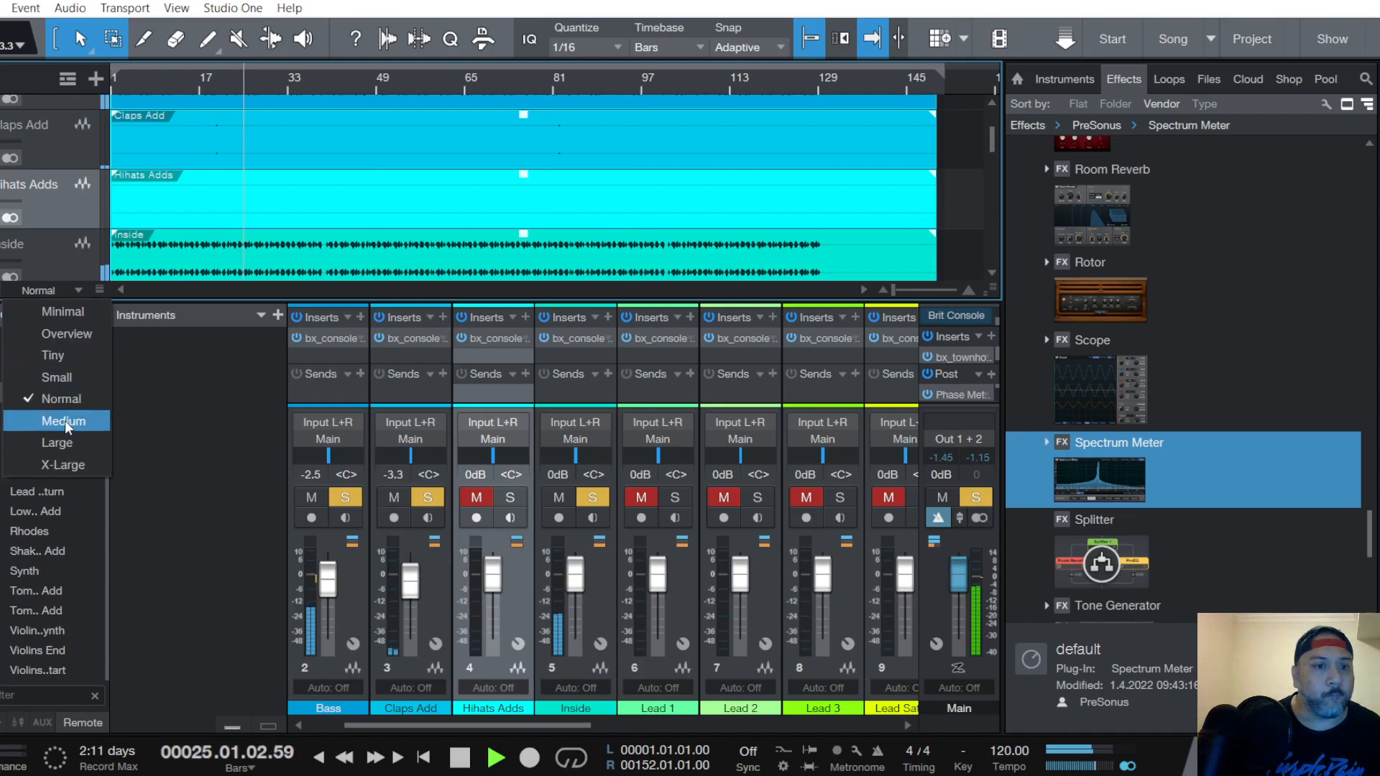
left_click(65, 464)
Unmute and solo the Hihats Adds channel and restart playback from bar 19
left_click(480, 497)
key("space")
key("space")
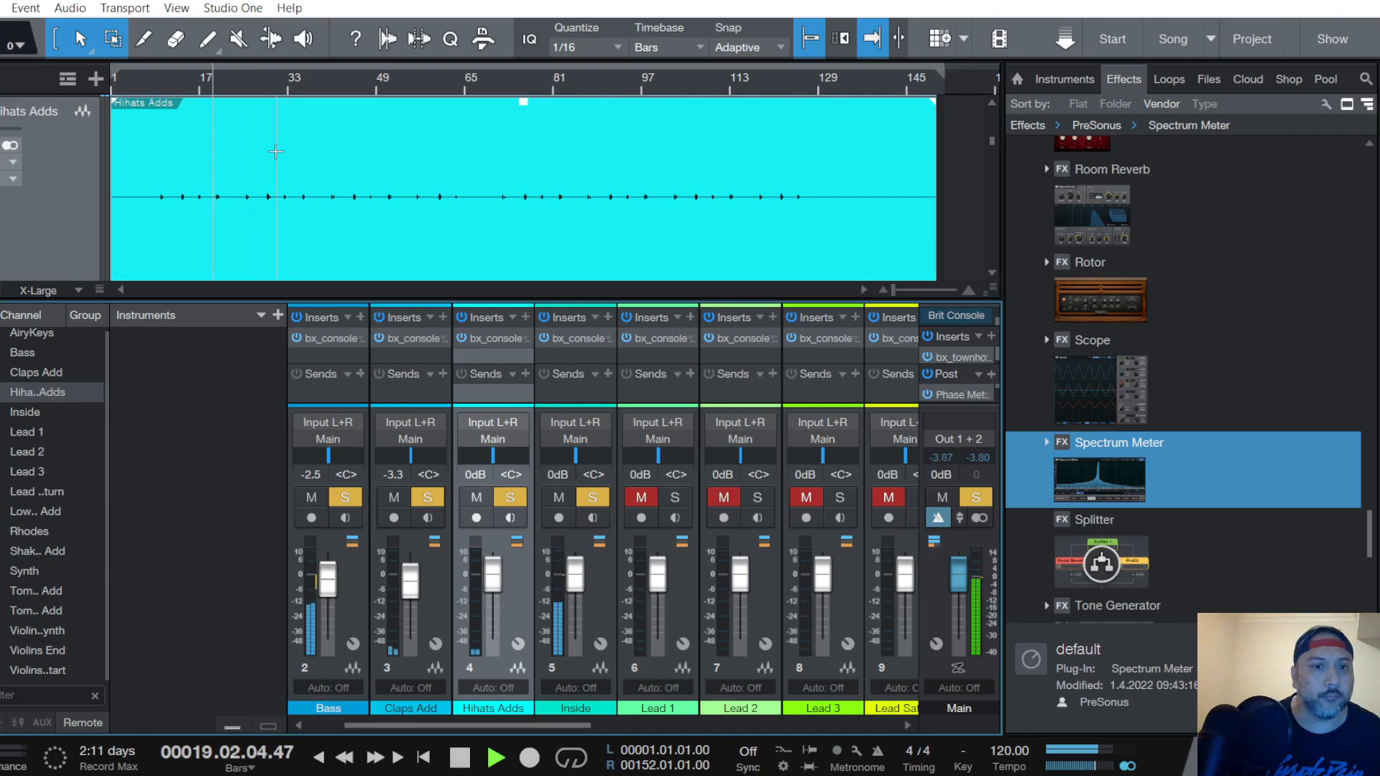
In the Hihats Adds channel's bx_console SSL 4000 E, set the compressor to a 4.2:1 ratio and -20.0 dB threshold, and raise the input gain
left_click(501, 337)
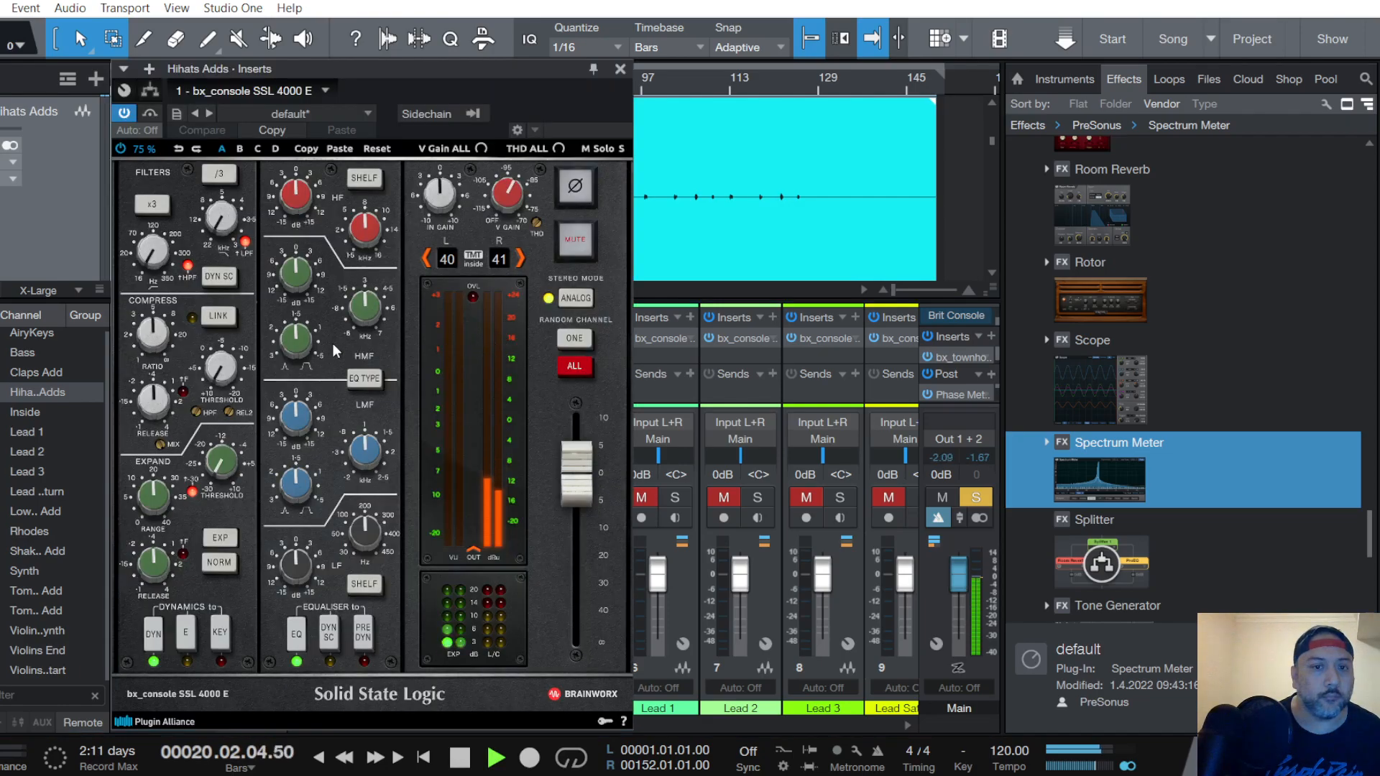
scroll(147, 342, "down", 2)
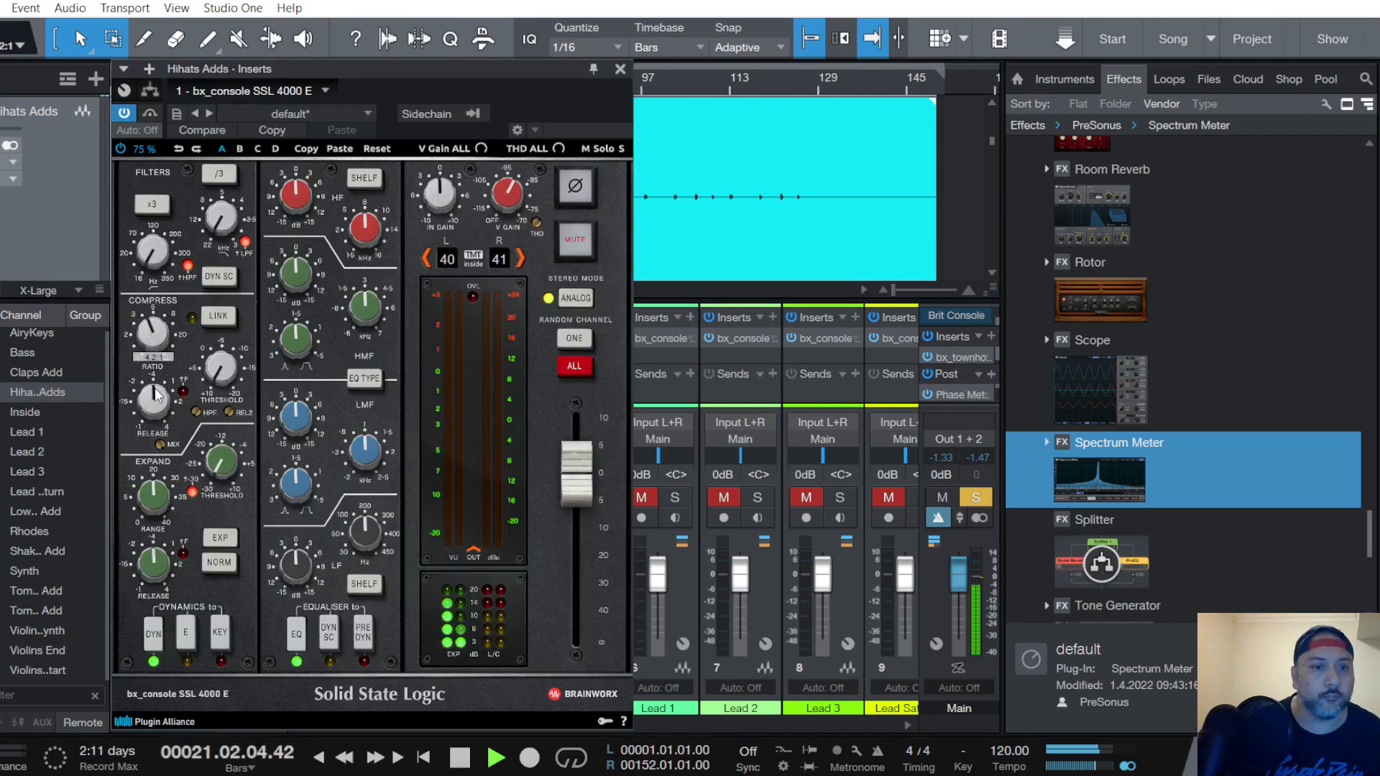
scroll(153, 400, "down", 8)
scroll(223, 368, "down", 3)
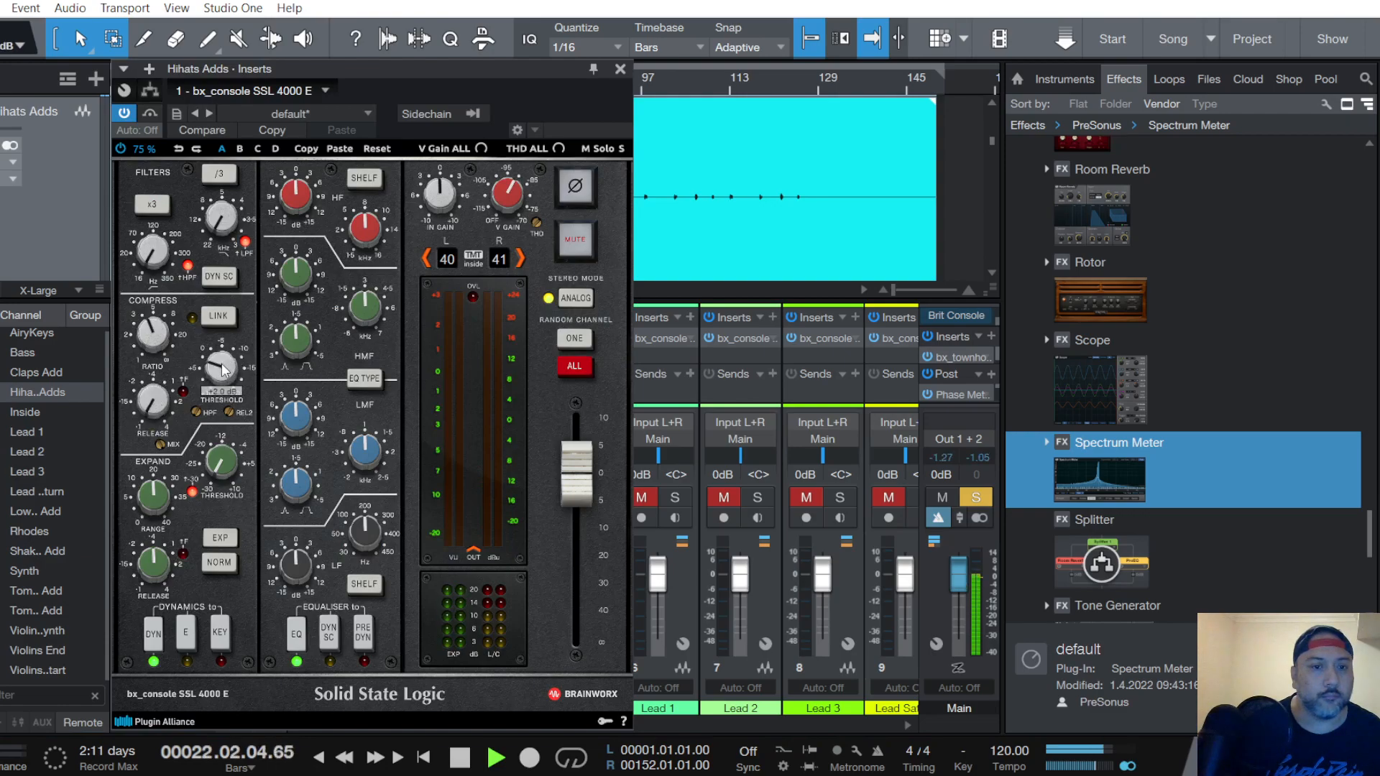
scroll(223, 368, "down", 6)
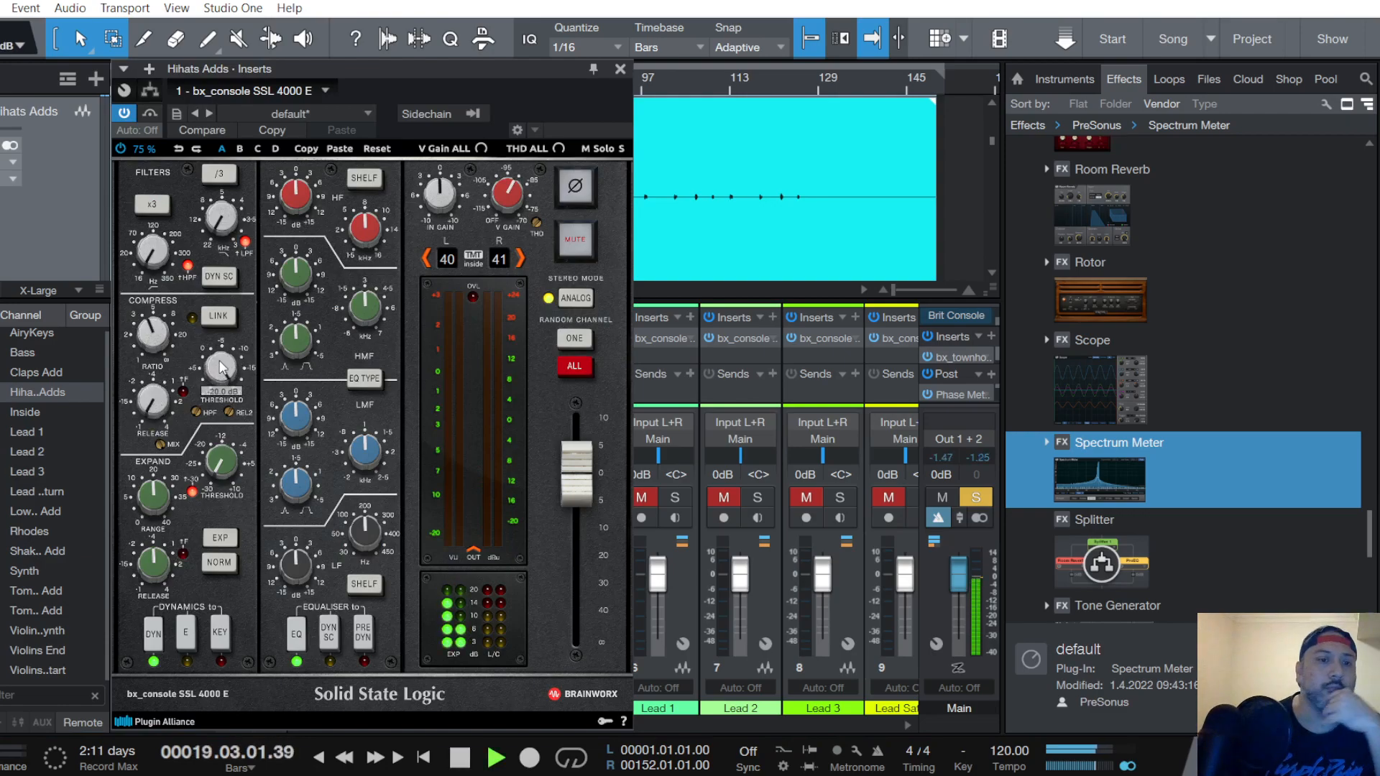
scroll(440, 194, "up", 6)
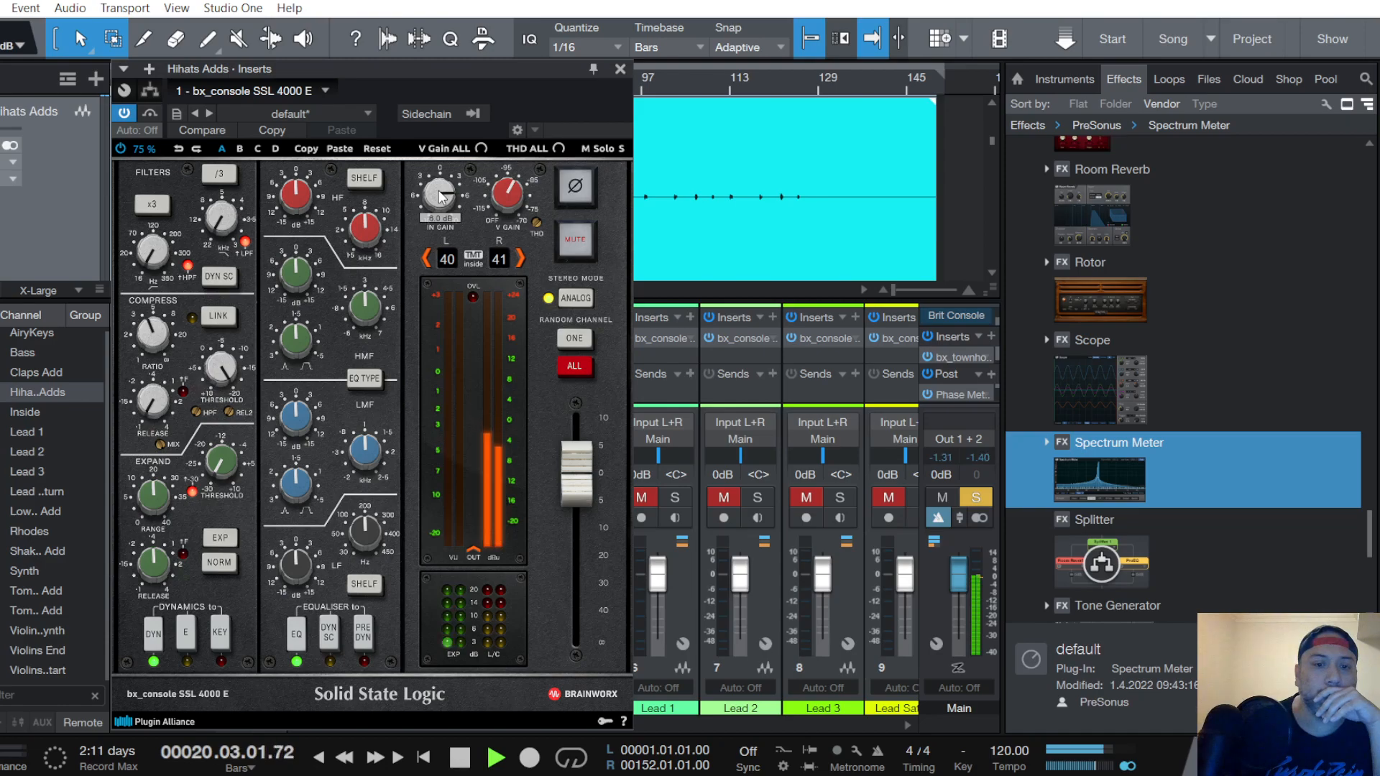
scroll(440, 195, "up", 3)
Place the Hihats Adds console's EQ before the dynamics and boost its HF gain while replaying from bar 19
left_click(366, 643)
key("space")
key("space")
left_click_drag(303, 192, 301, 189)
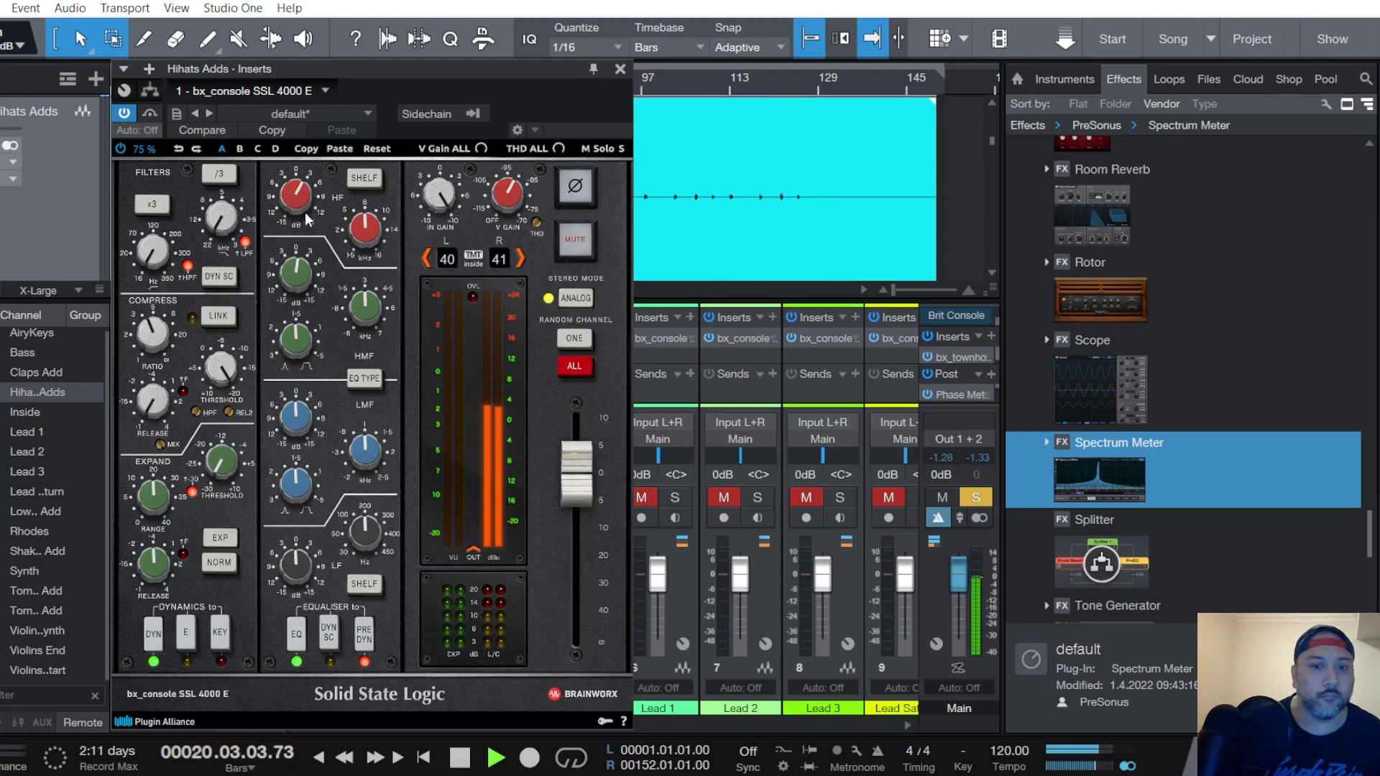
Close the Hihats Adds console, replay the section and lower the channel's fader to -7.1 dB
left_click(620, 69)
key("space")
key("space")
left_click_drag(493, 585, 495, 593)
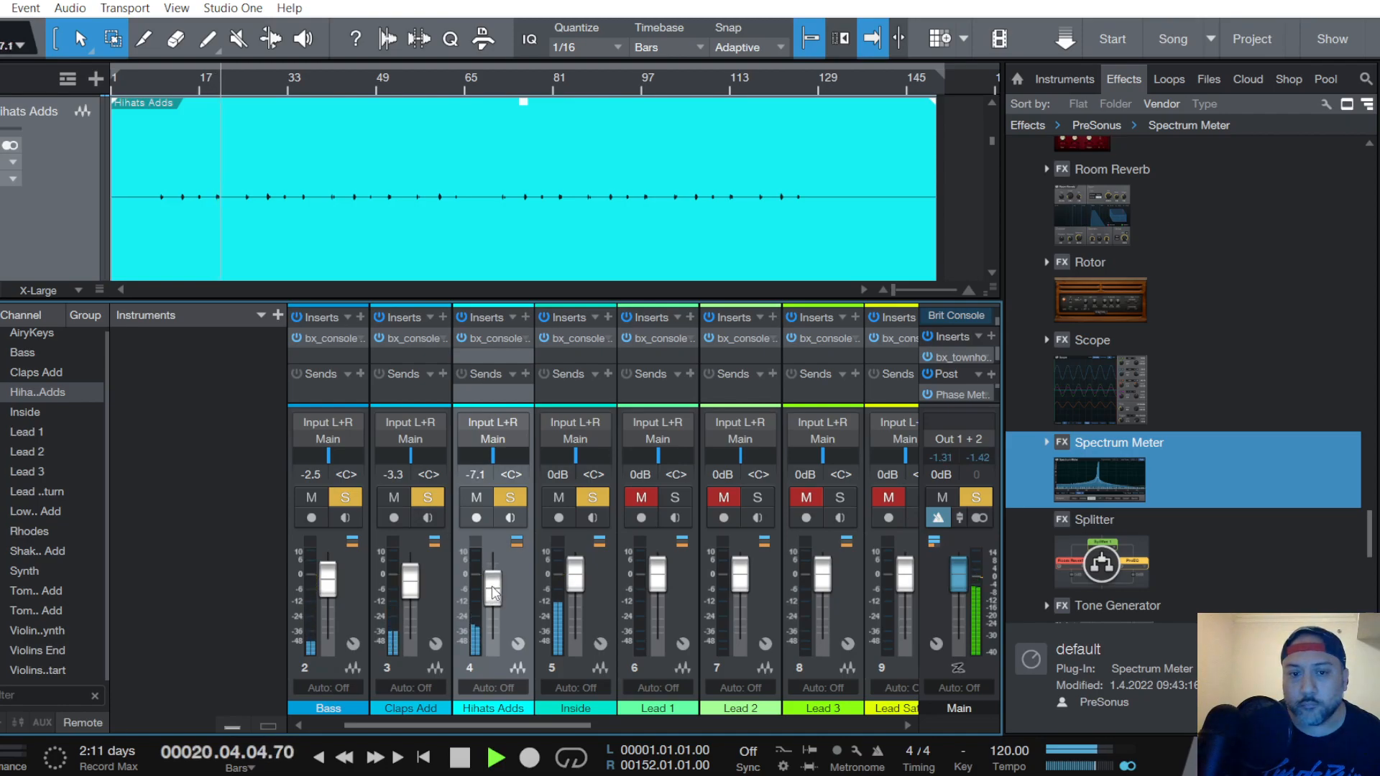
Reduce the HF boost in the Hihats Adds console's EQ and lower the channel's fader to -7.9 dB
left_click(495, 337)
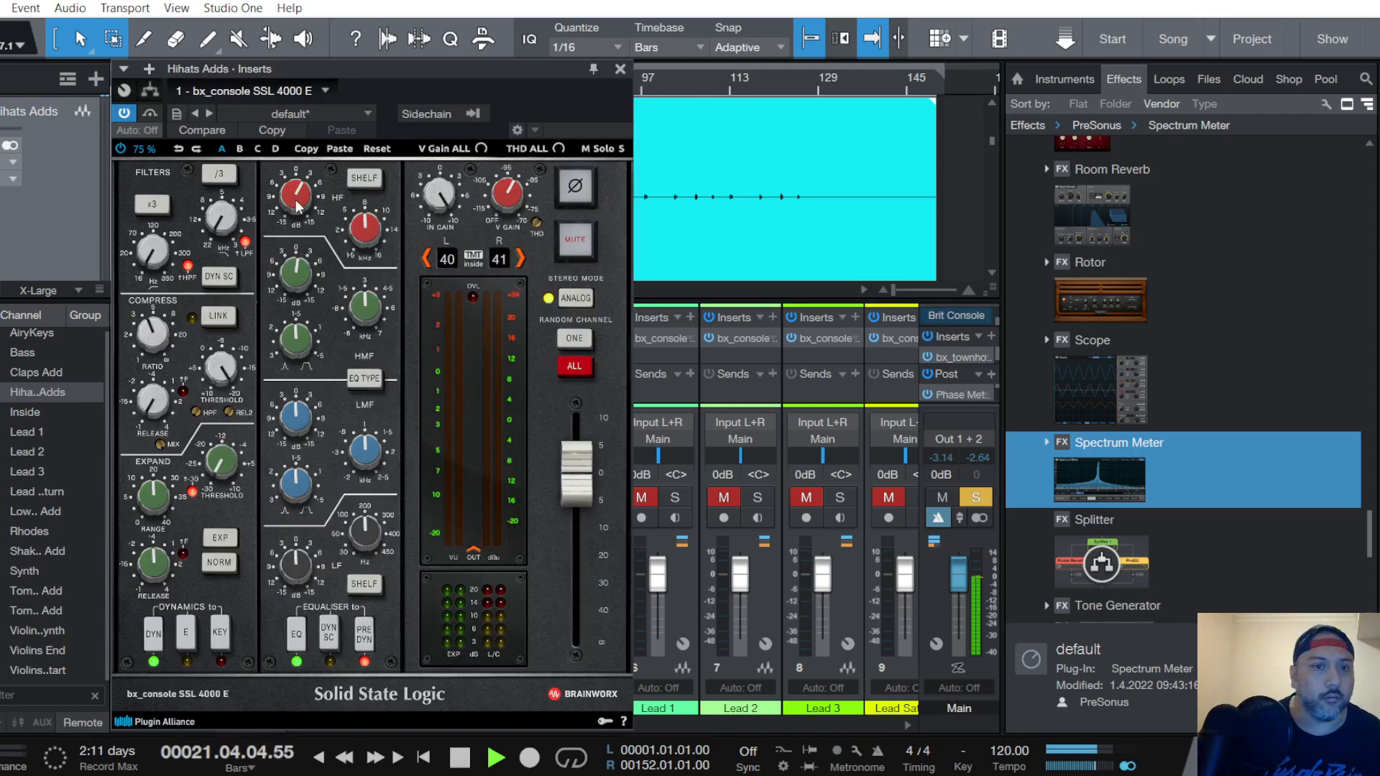
left_click_drag(296, 194, 295, 188)
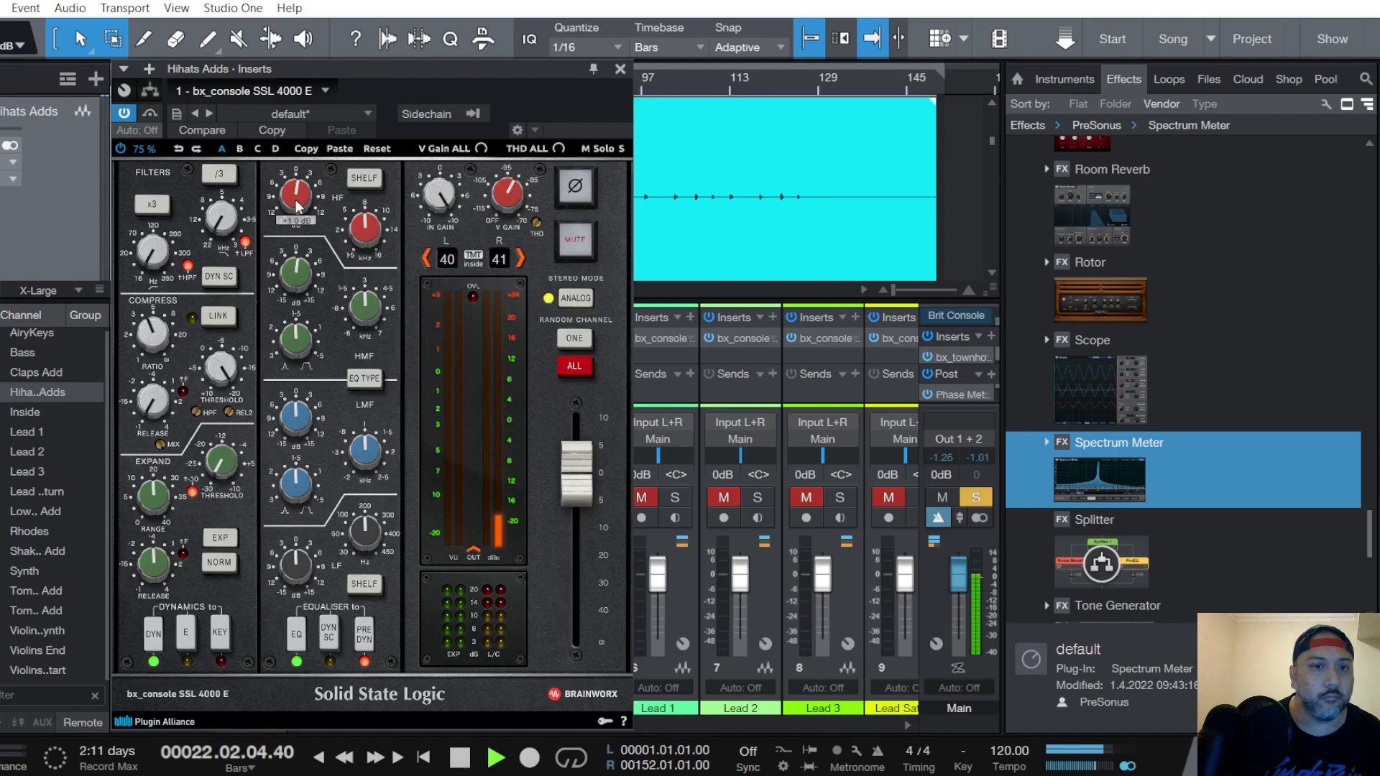
left_click(619, 68)
left_click_drag(494, 590, 496, 596)
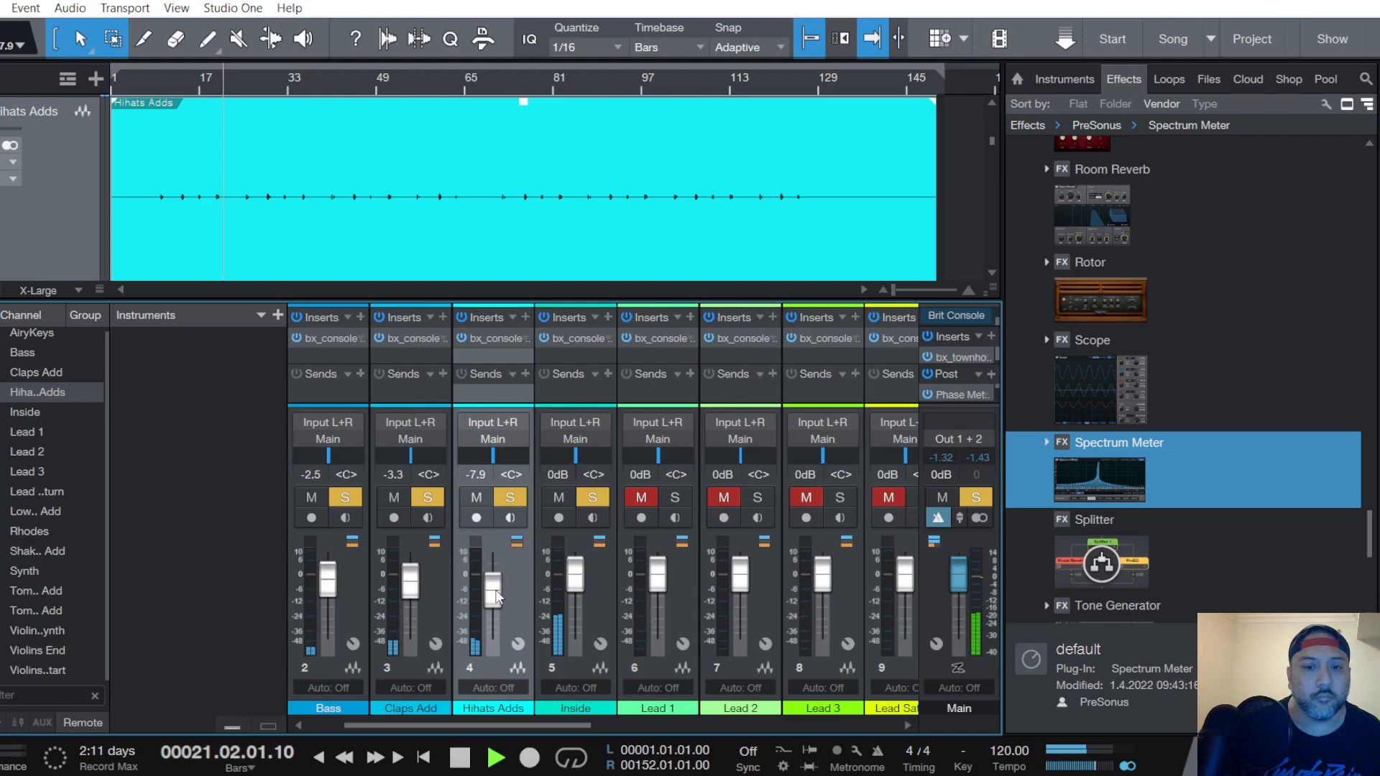
Save the song and return the arrangement's track height to Normal
left_click(0, 8)
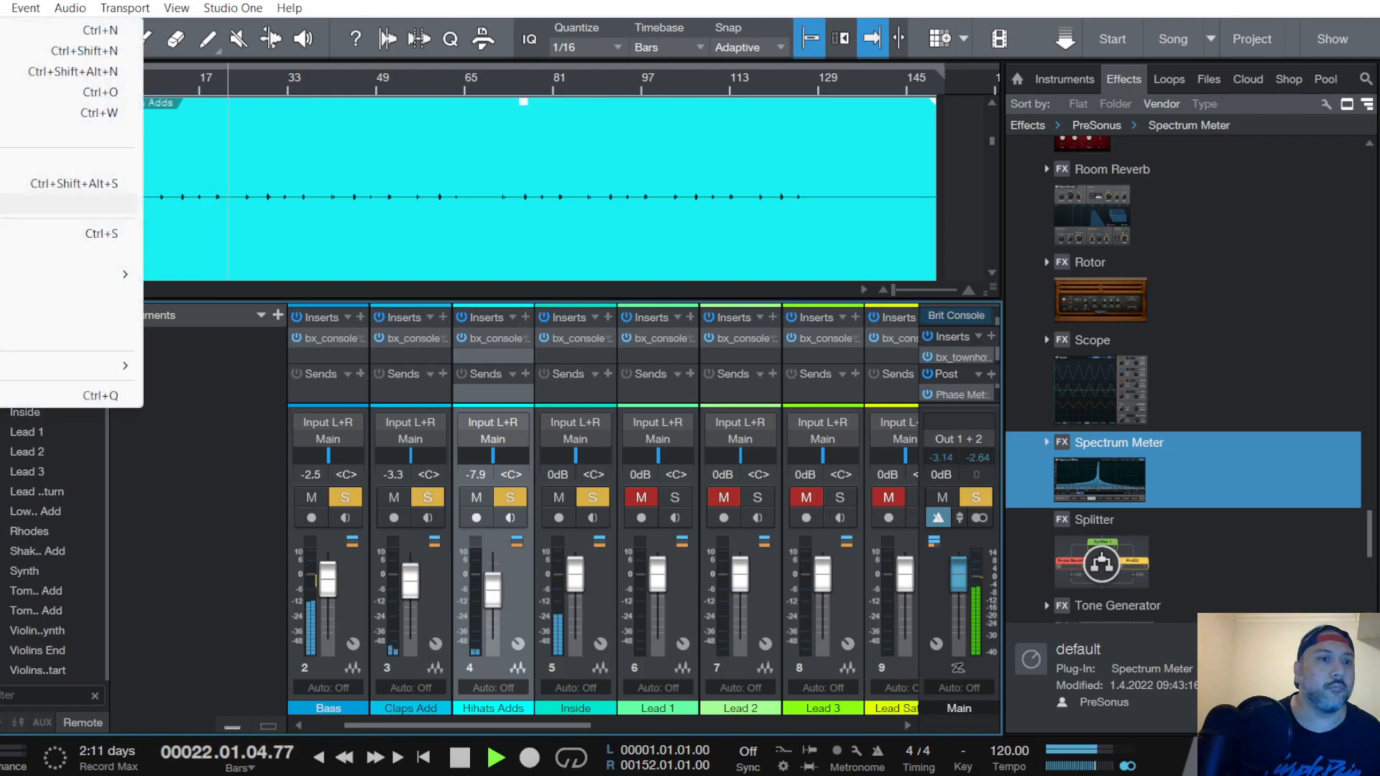
left_click(0, 234)
scroll(69, 160, "down", 1)
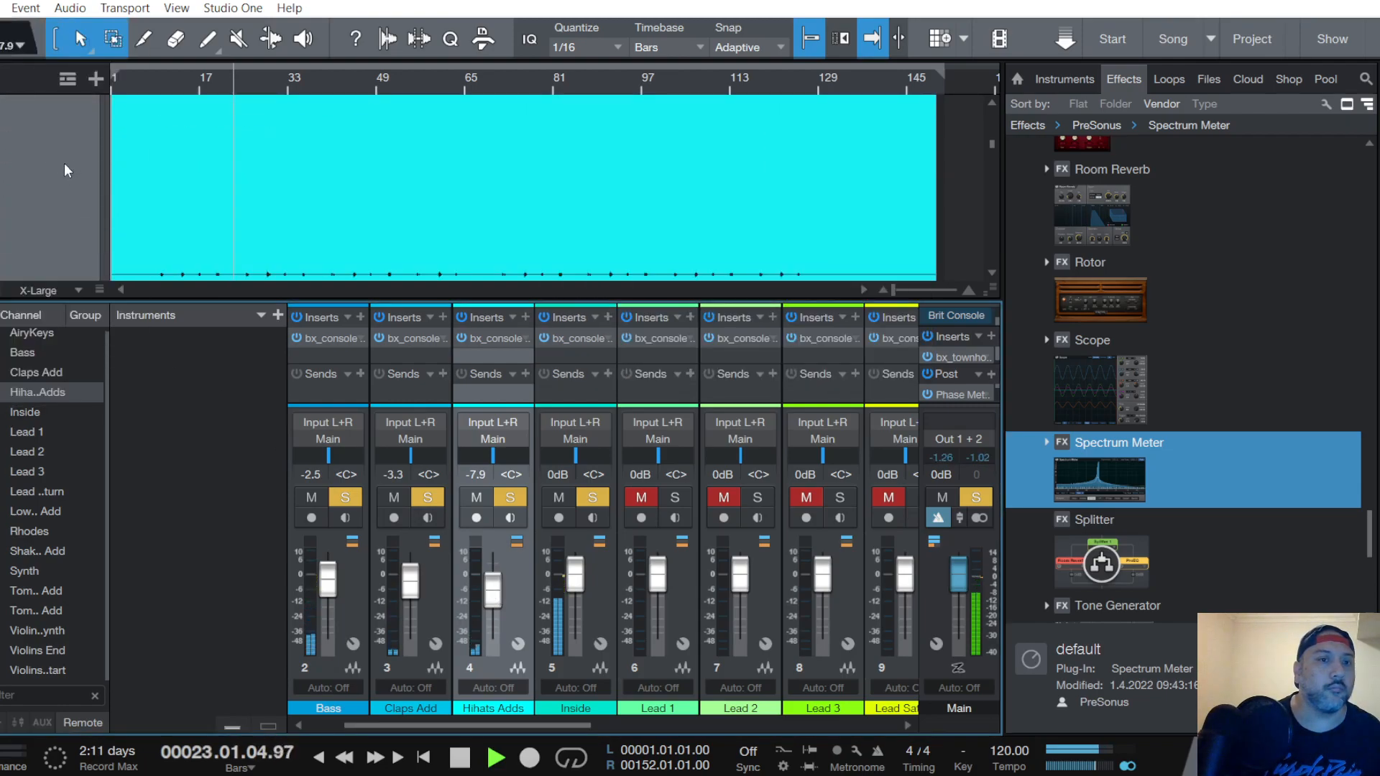
left_click(77, 291)
left_click(59, 406)
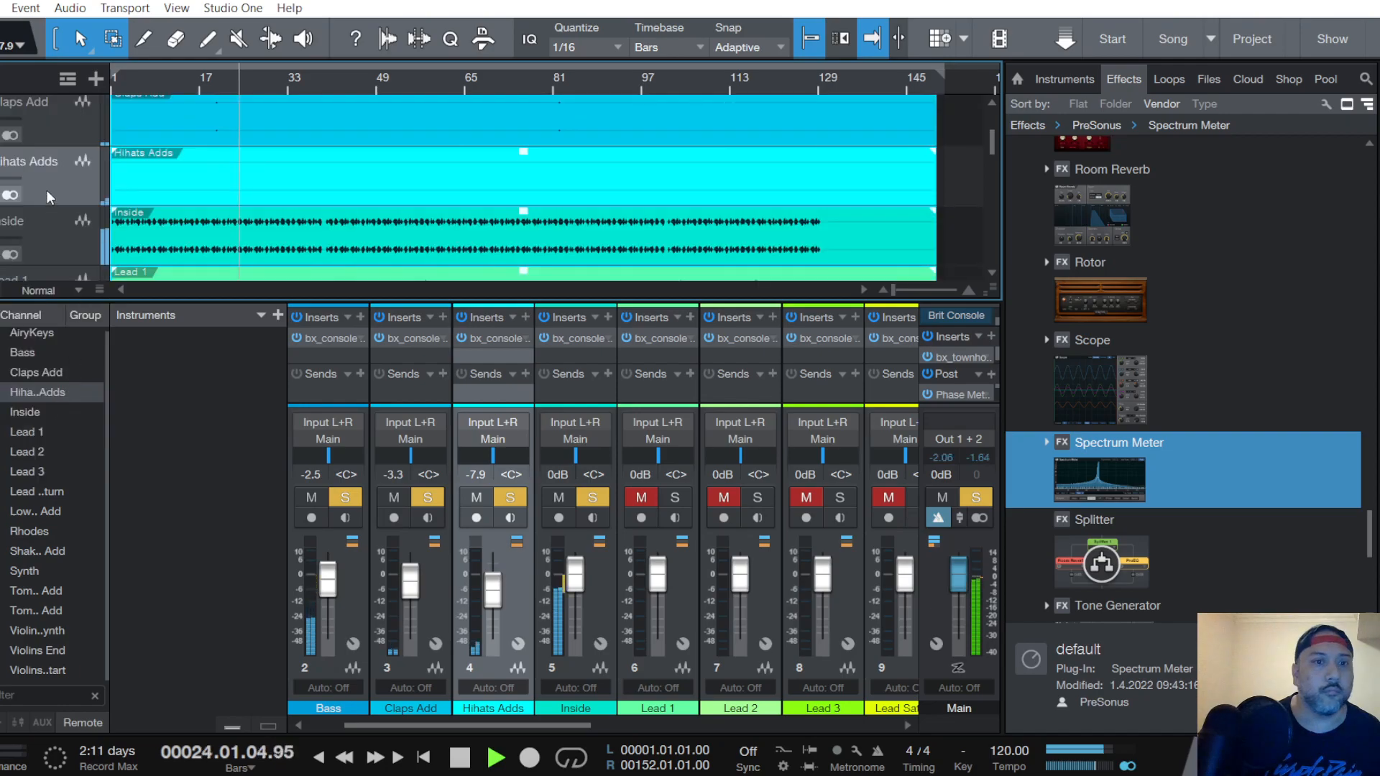
Select the LowHat Add track and set the arrangement's track height to X-Large
scroll(46, 190, "down", 4)
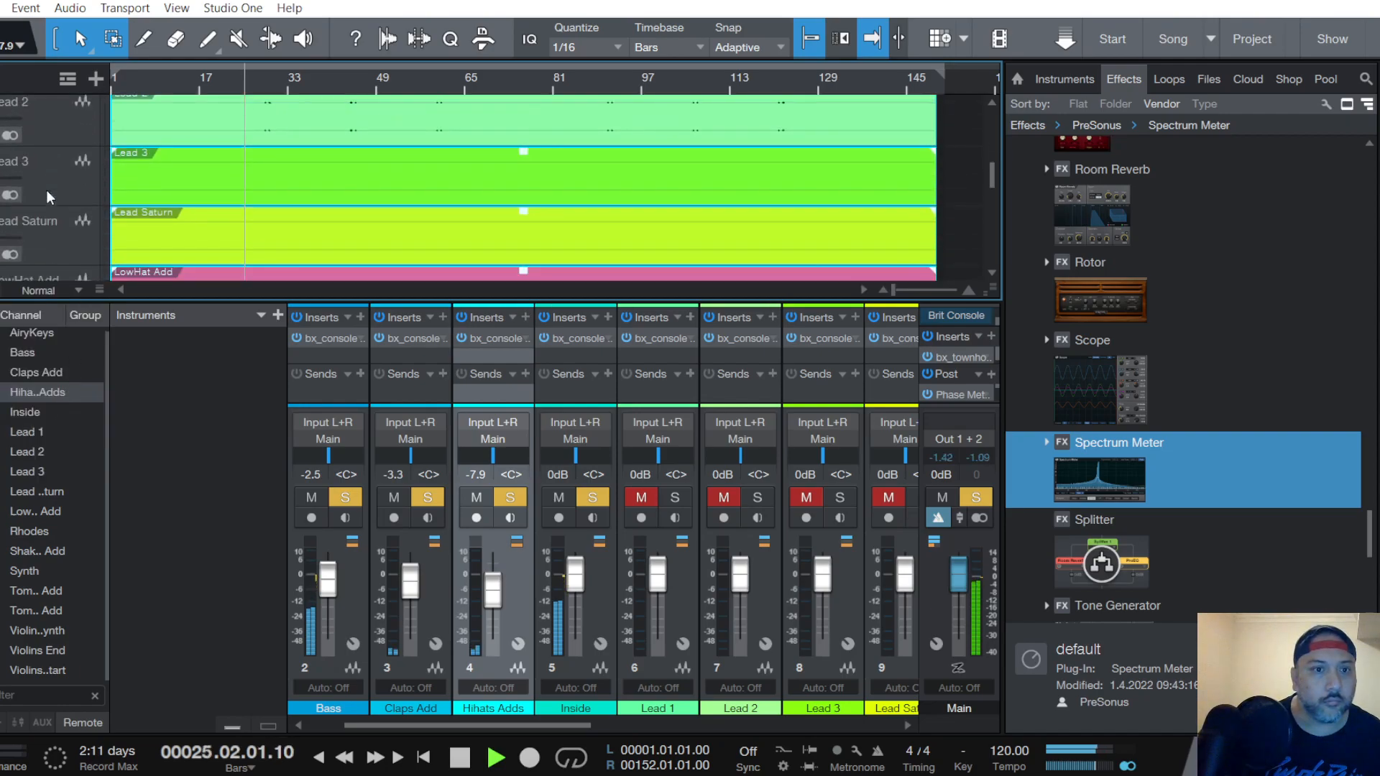
scroll(46, 190, "down", 3)
scroll(46, 189, "up", 1)
left_click(62, 174)
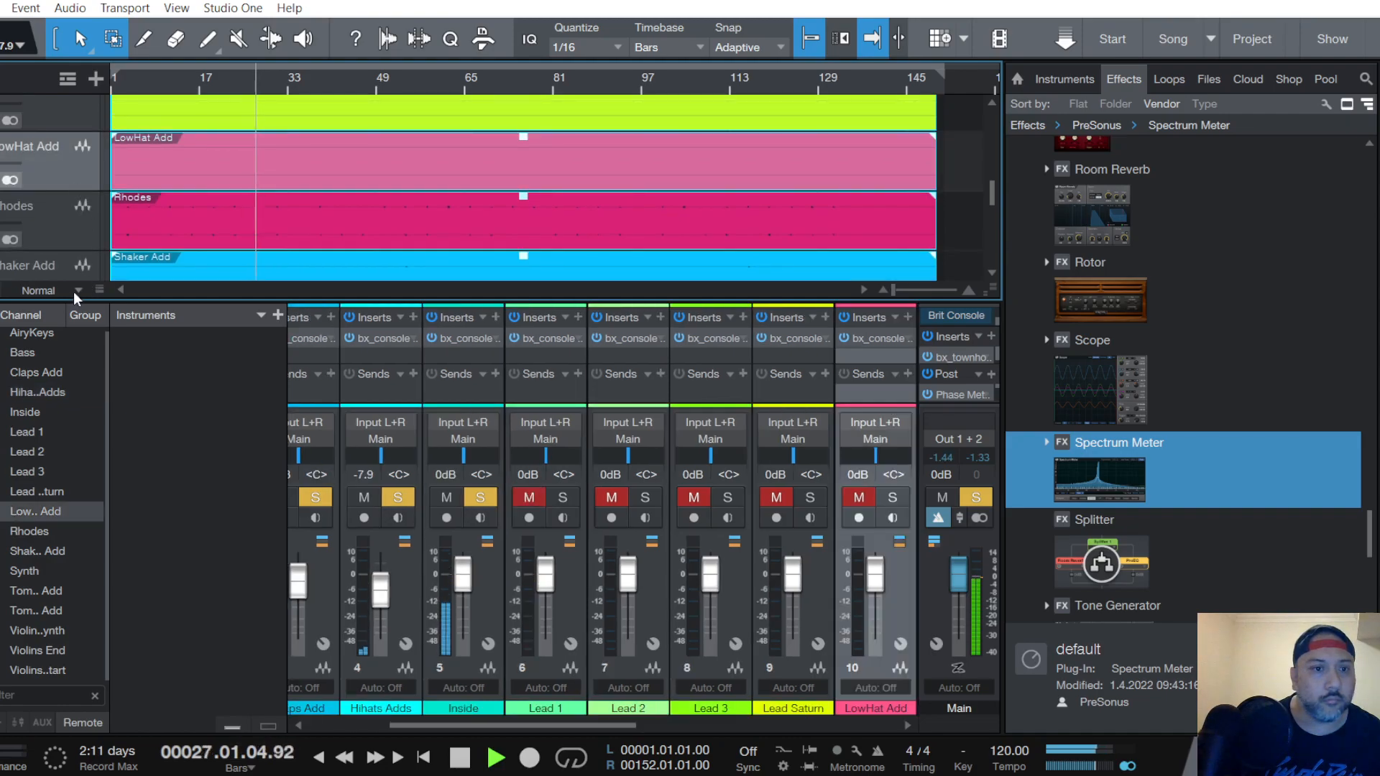
left_click(75, 290)
left_click(86, 467)
Stop playback, unmute and solo the LowHat Add channel, and play again from bar 19
key("space")
left_click(858, 497)
left_click(891, 497)
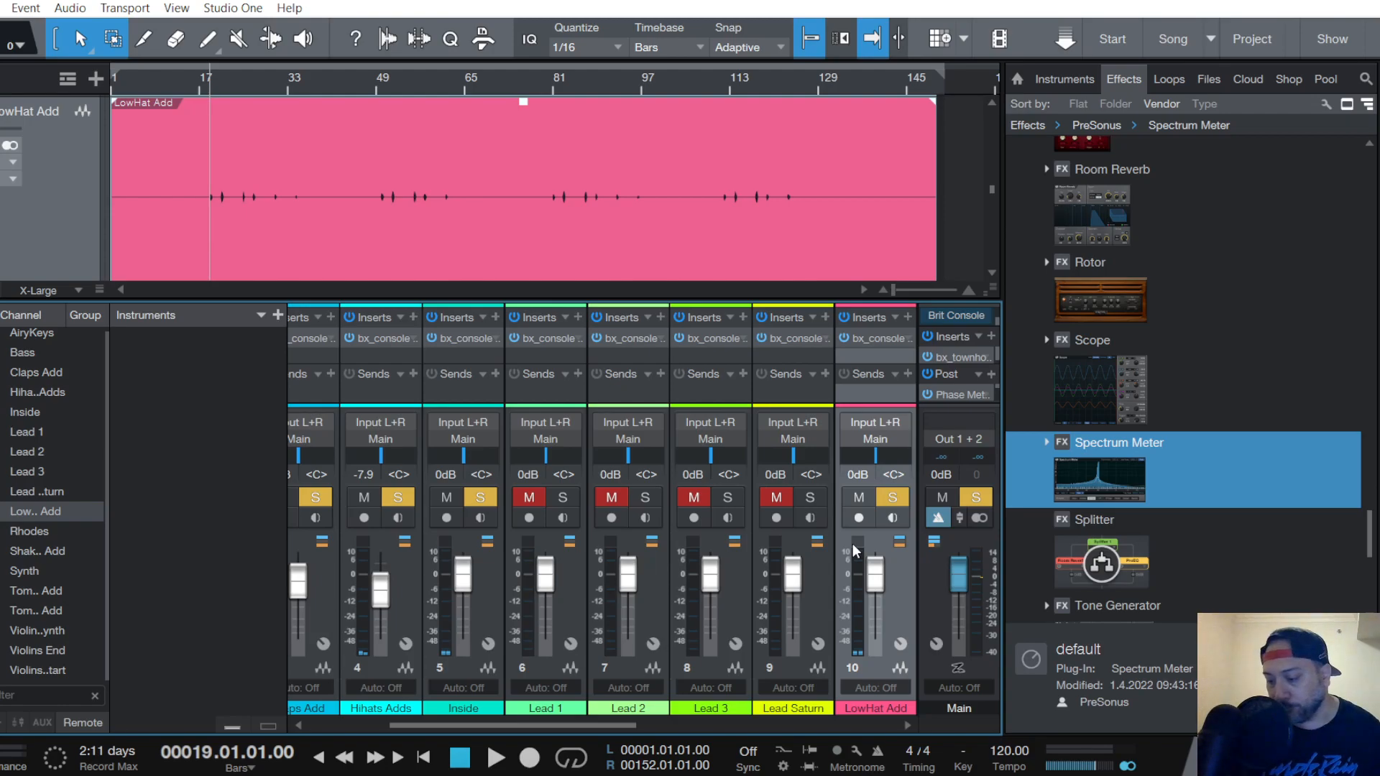
key("space")
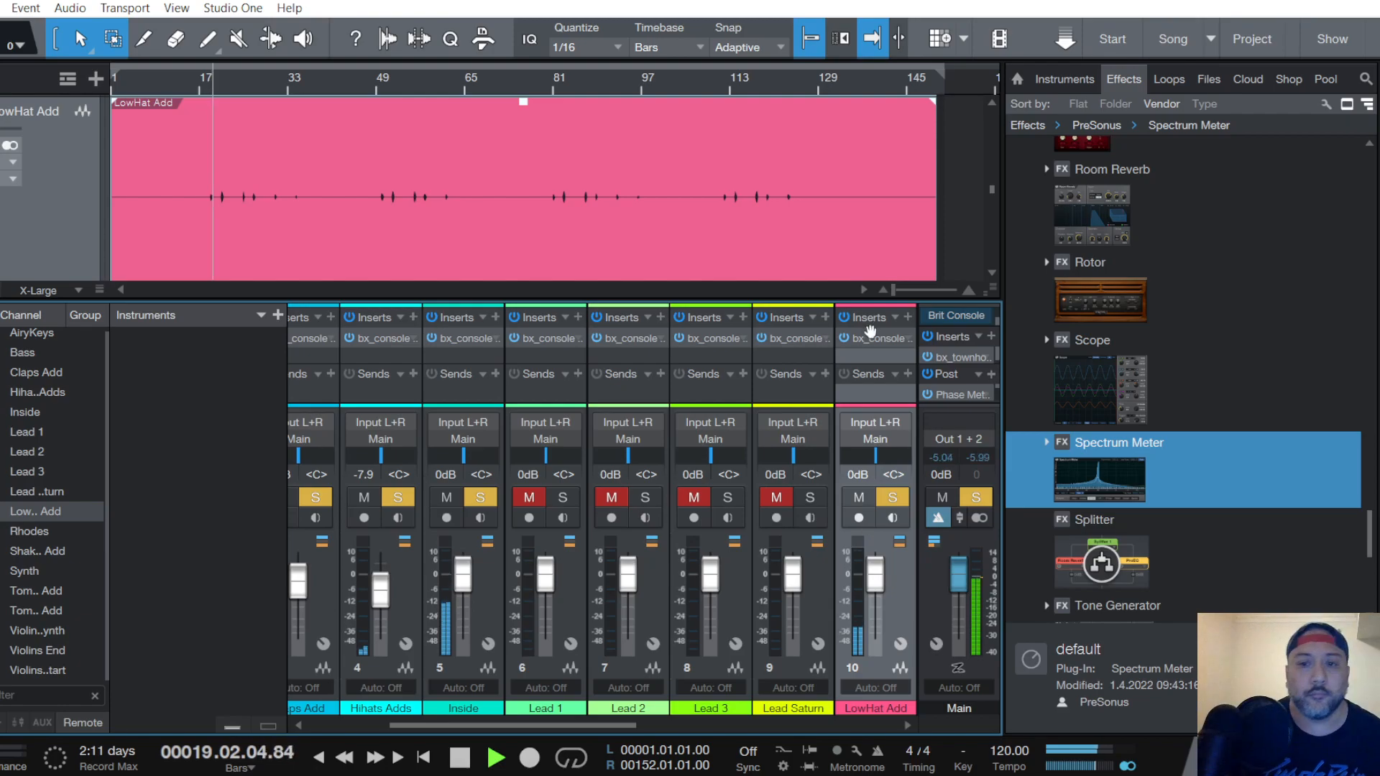
In the LowHat Add channel's console, set a 4.2:1 compressor ratio, lower the threshold for more compression, and raise the input gain to 4.7 dB
left_click(876, 339)
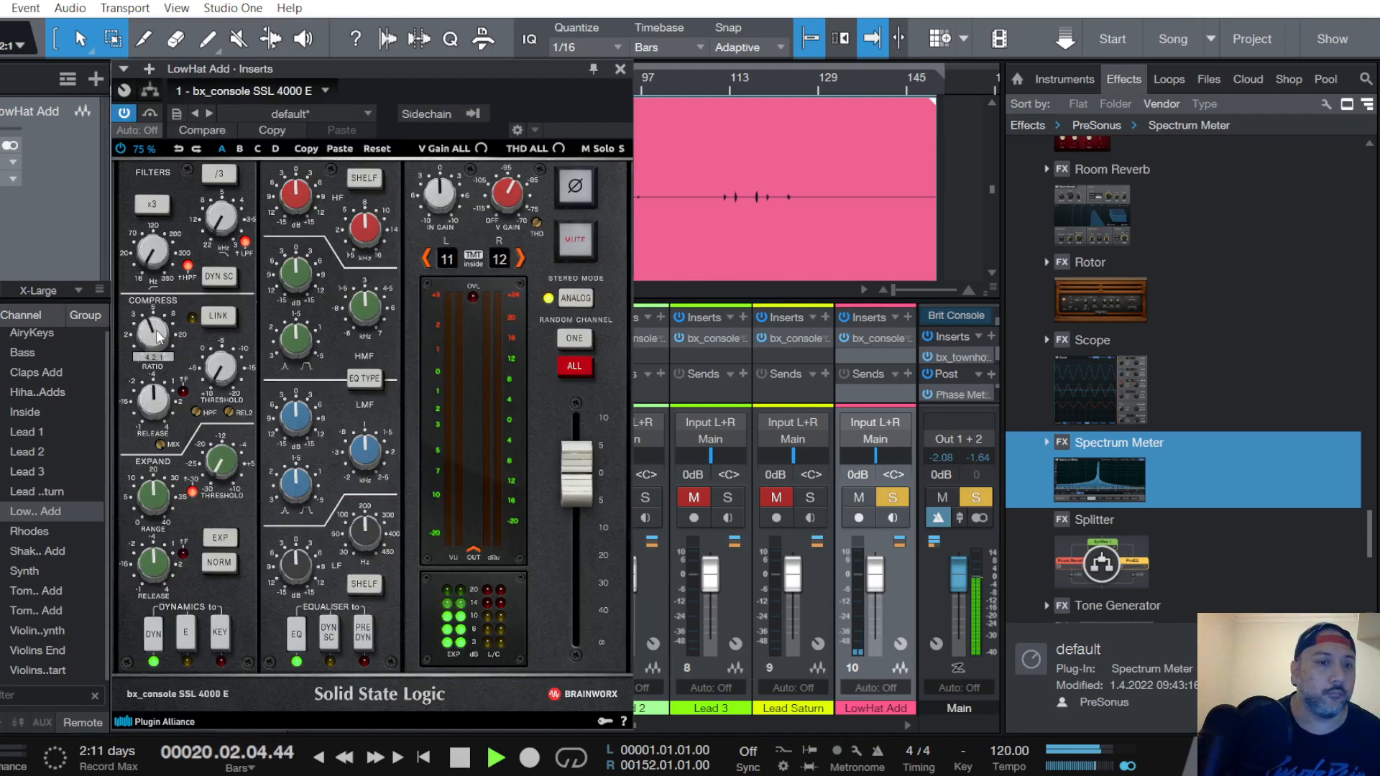
scroll(151, 400, "down", 4)
scroll(226, 372, "up", 8)
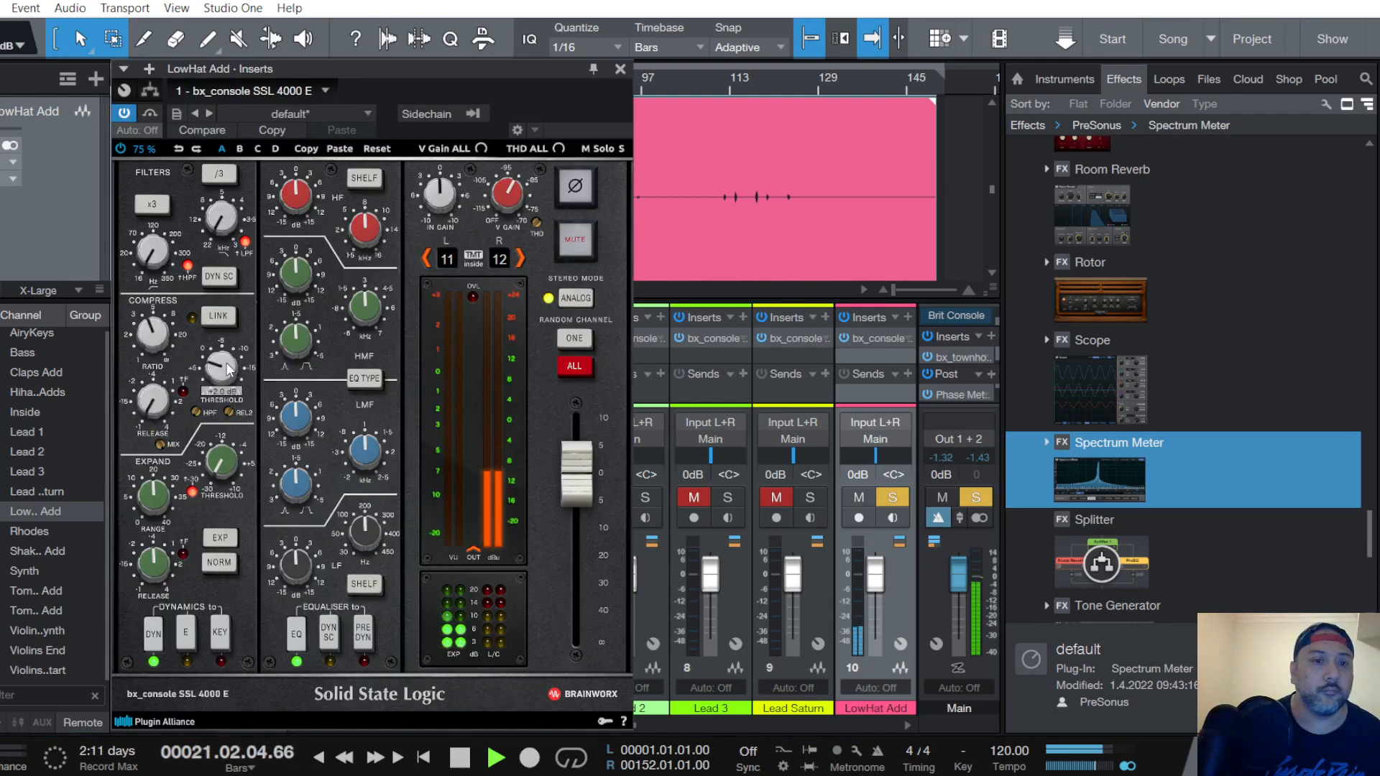
scroll(226, 373, "up", 3)
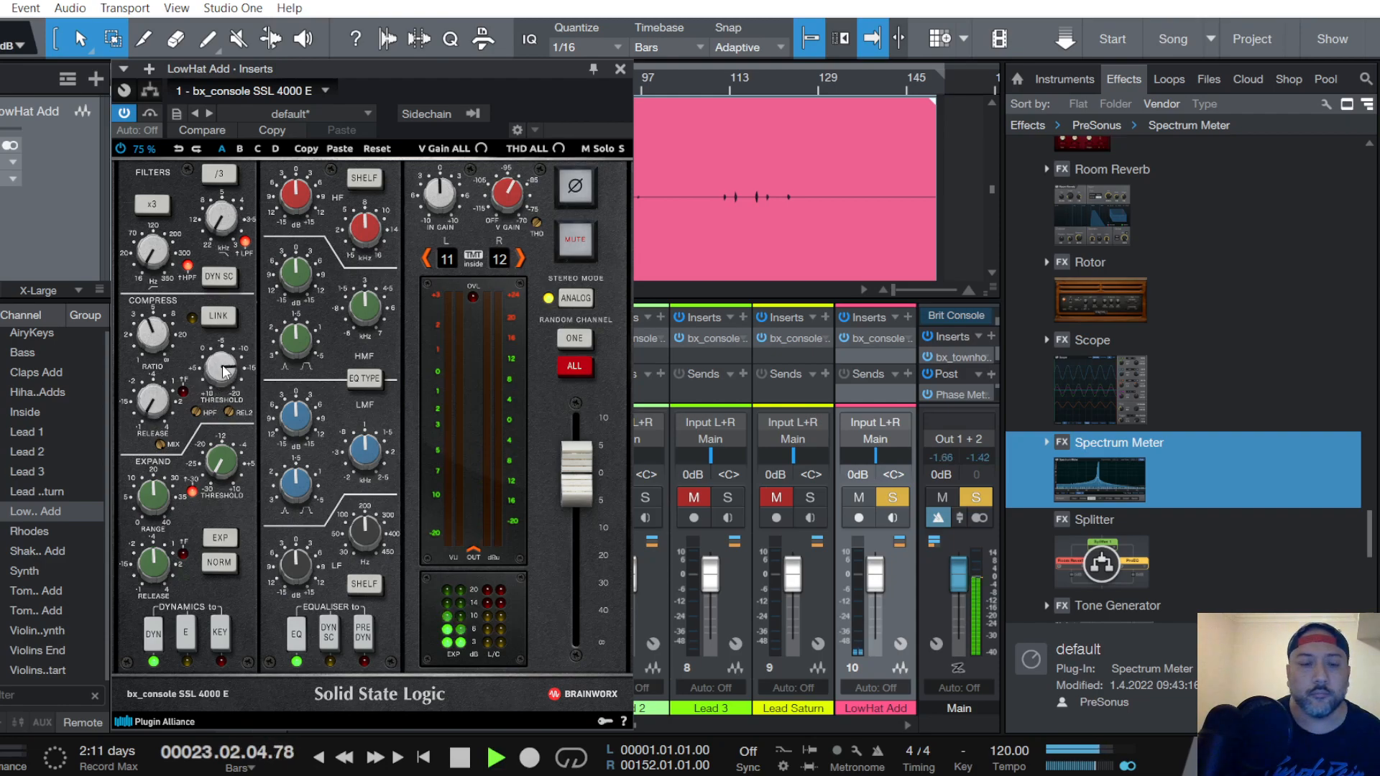
key("space")
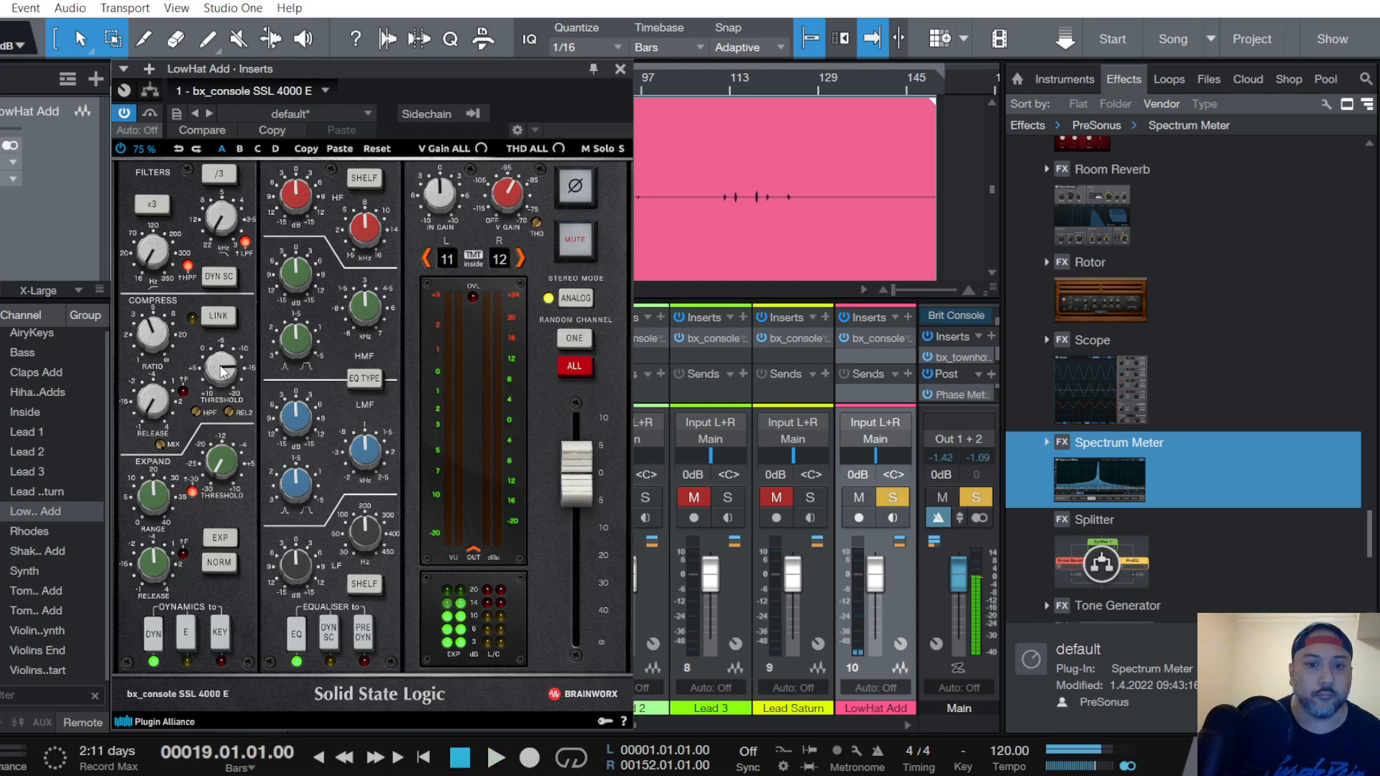
key("space")
scroll(223, 371, "up", 6)
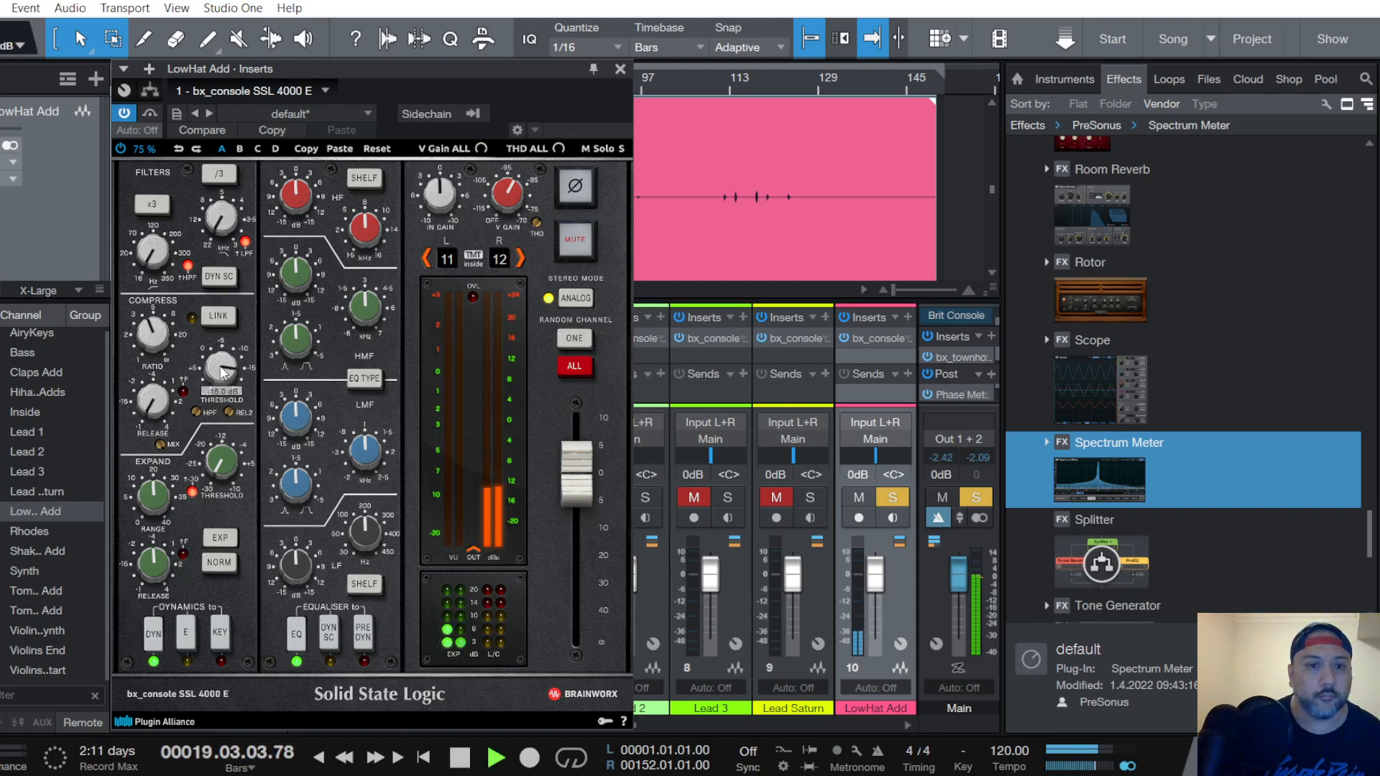
scroll(446, 207, "up", 3)
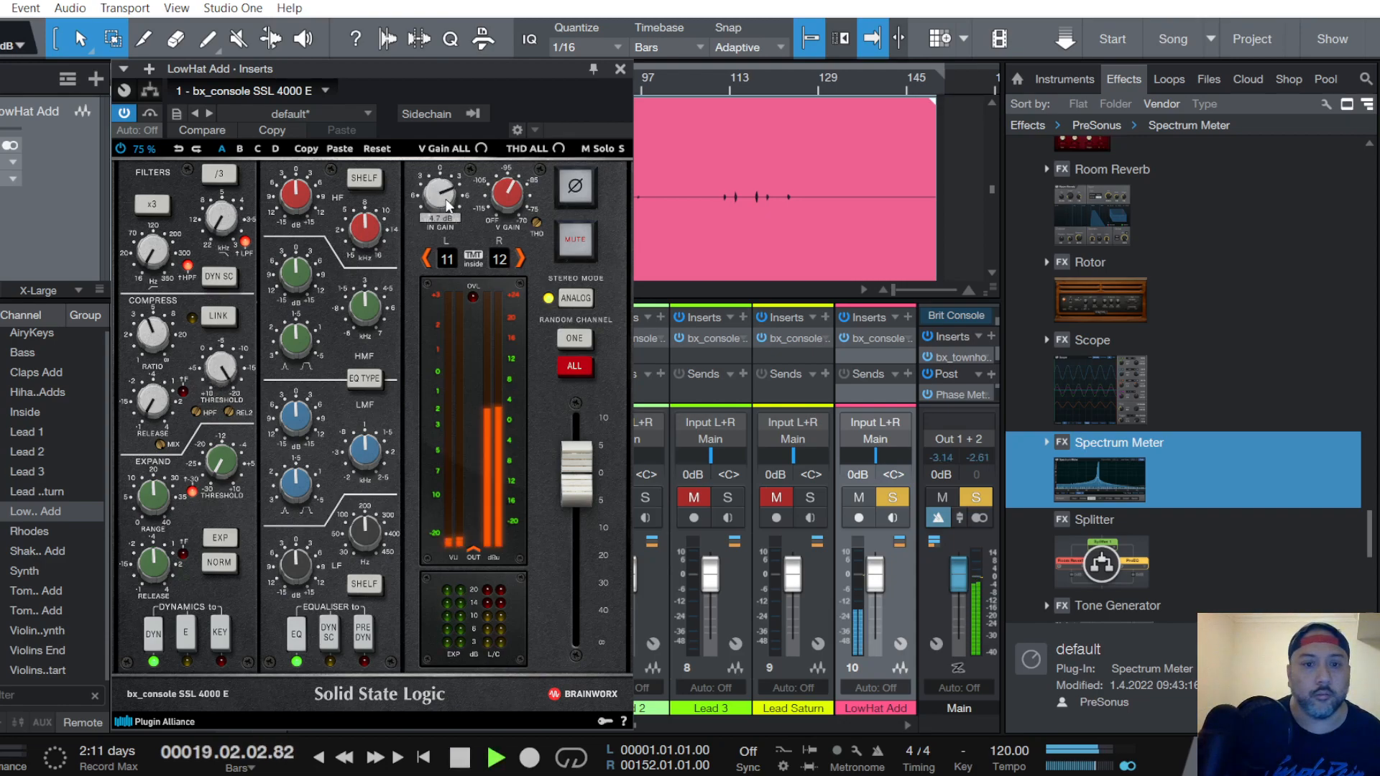
Boost the LowHat Add console's HMF gain by 1.0 dB and lower the channel's fader to -1.3 dB
scroll(302, 195, "up", 1)
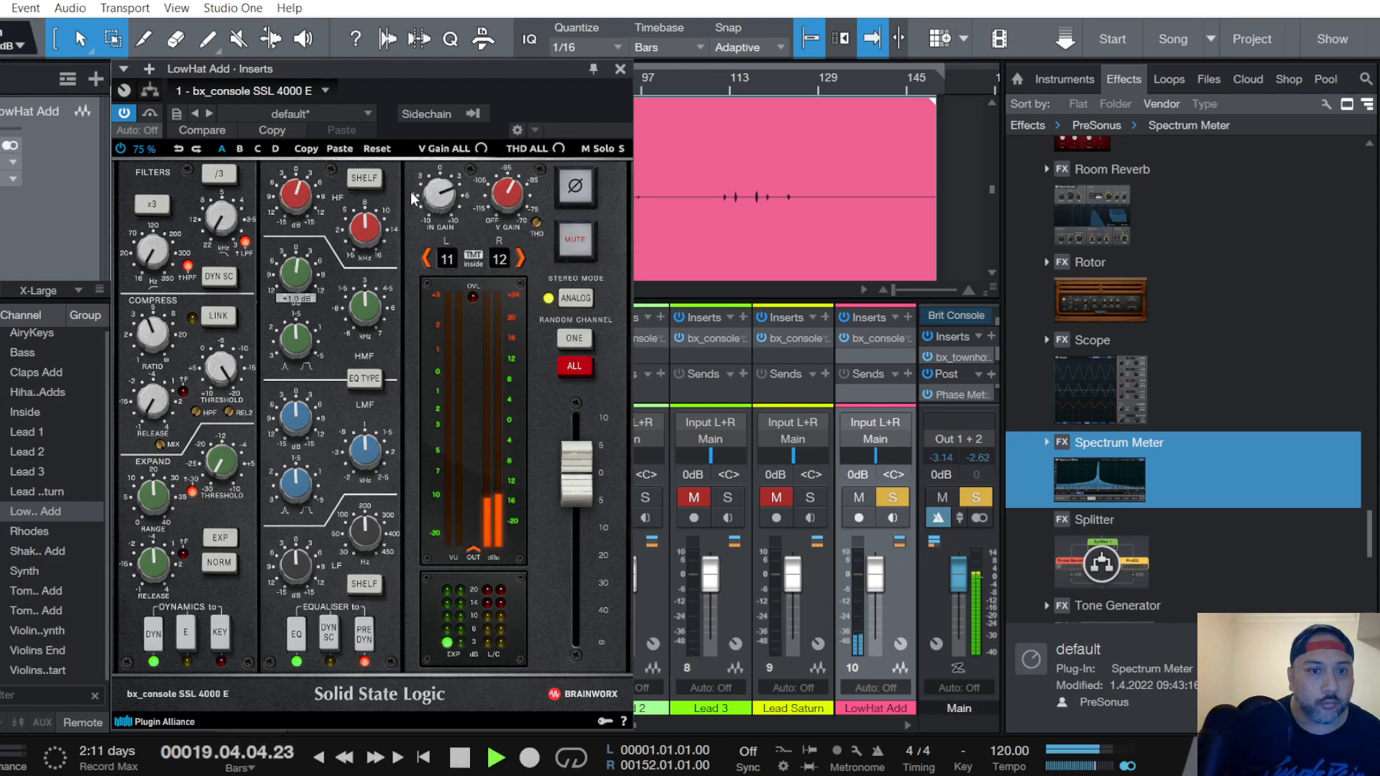
left_click(621, 69)
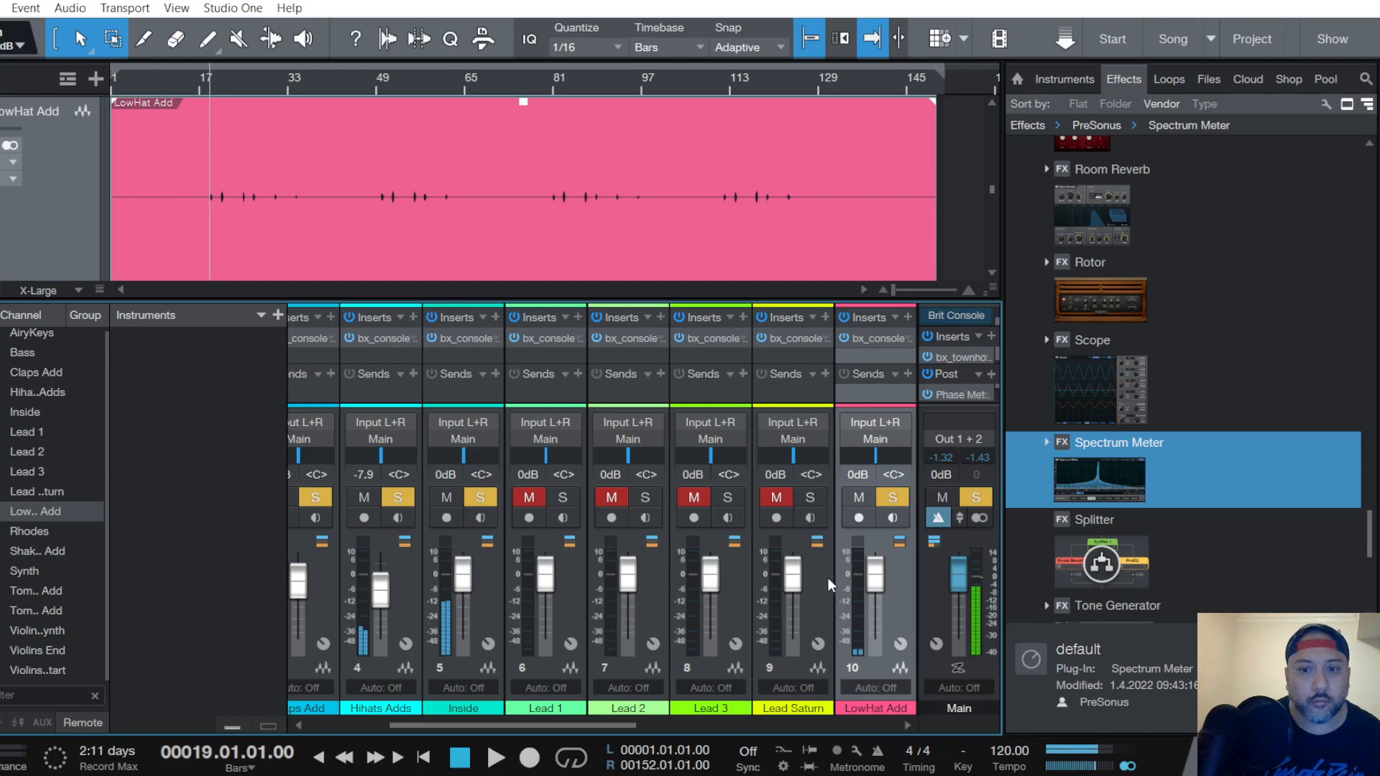
scroll(878, 581, "down", 1)
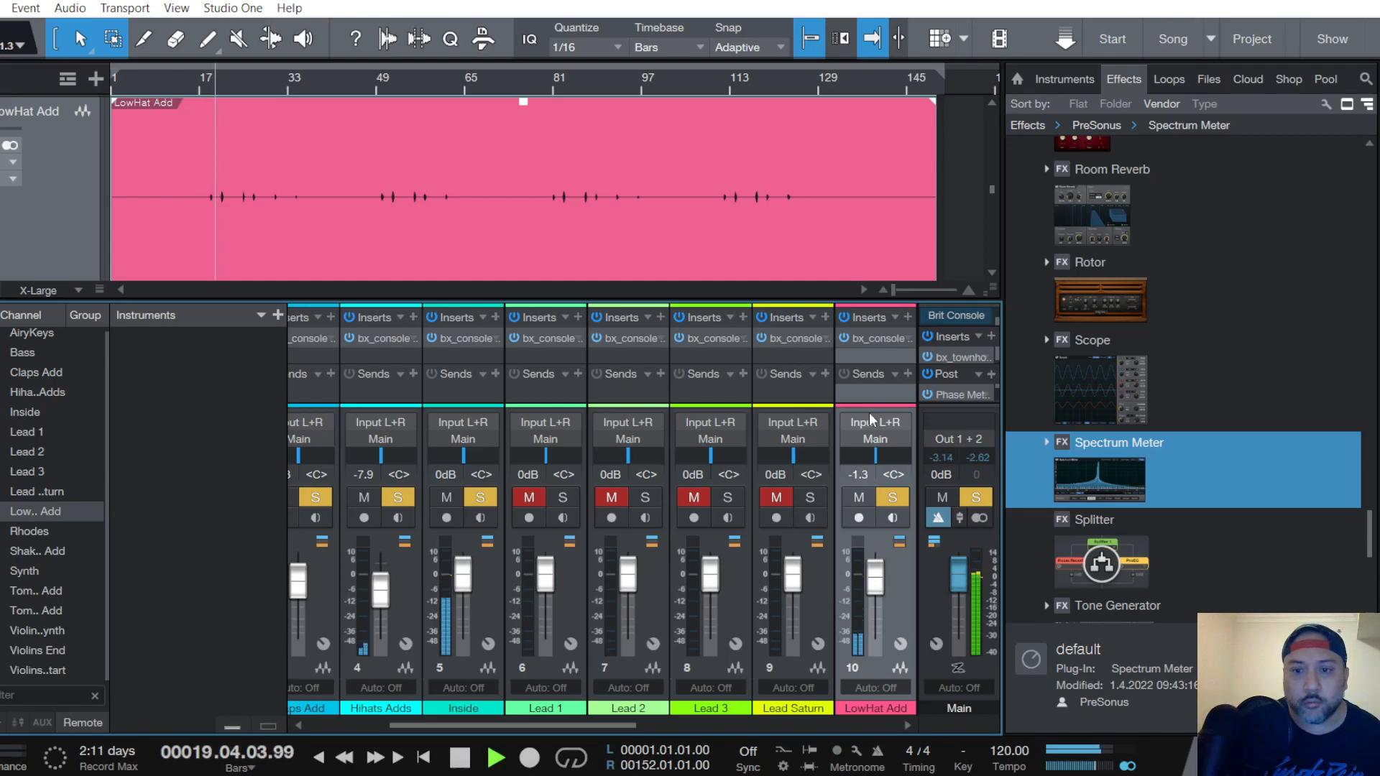
Revisit the LowHat Add console's EQ and lower the channel's fader to -3.8 dB while the song plays
left_click(880, 335)
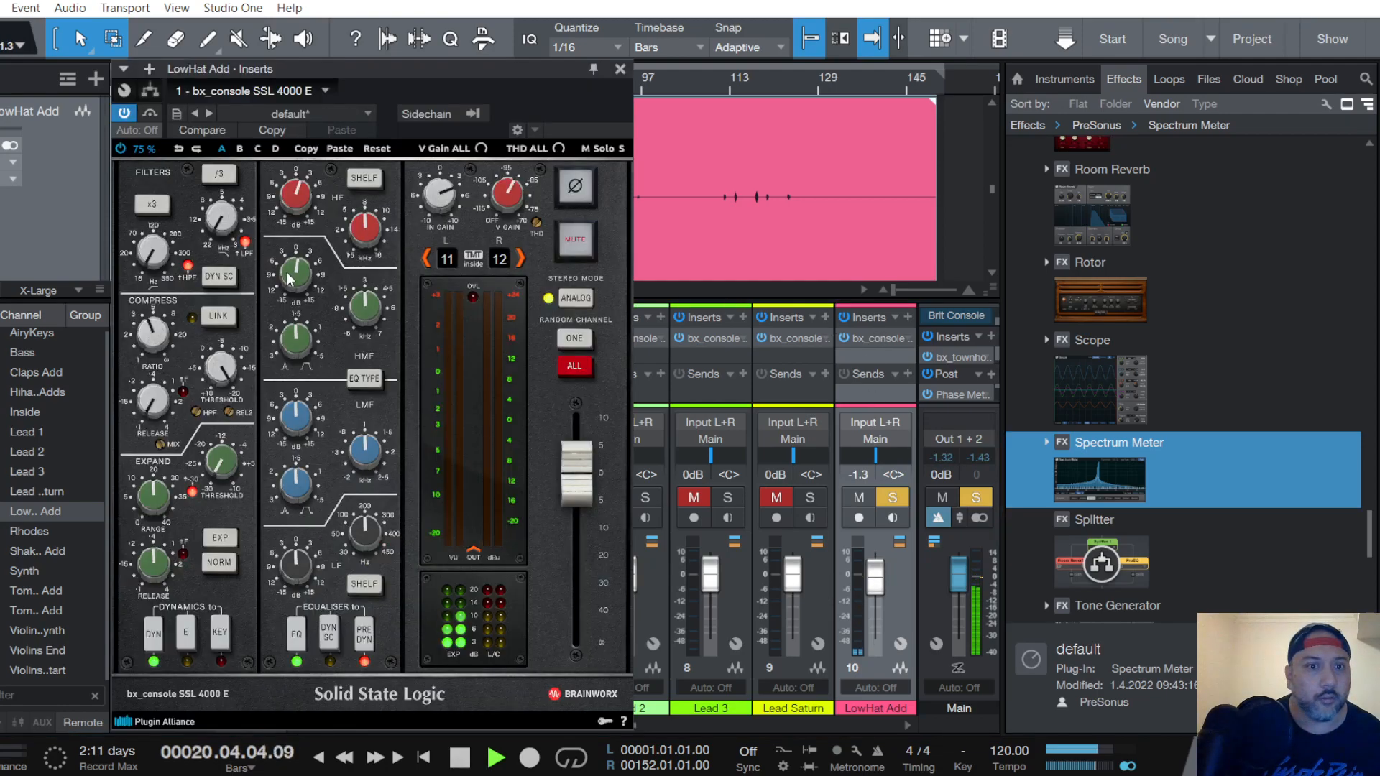
left_click(617, 68)
scroll(875, 582, "down", 1)
scroll(875, 586, "down", 2)
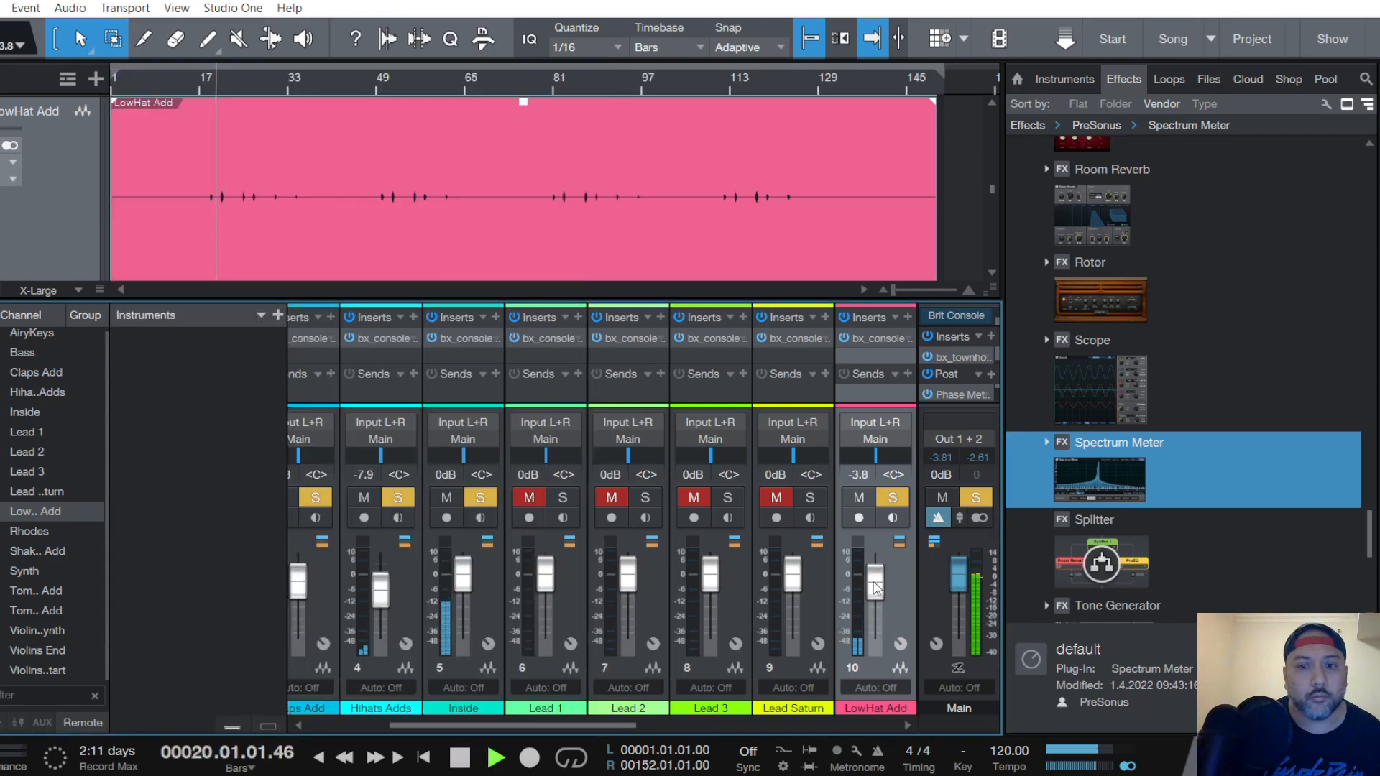
Lower the LowHat Add channel's fader to -6.7 dB while the song plays and save the song
scroll(875, 587, "down", 2)
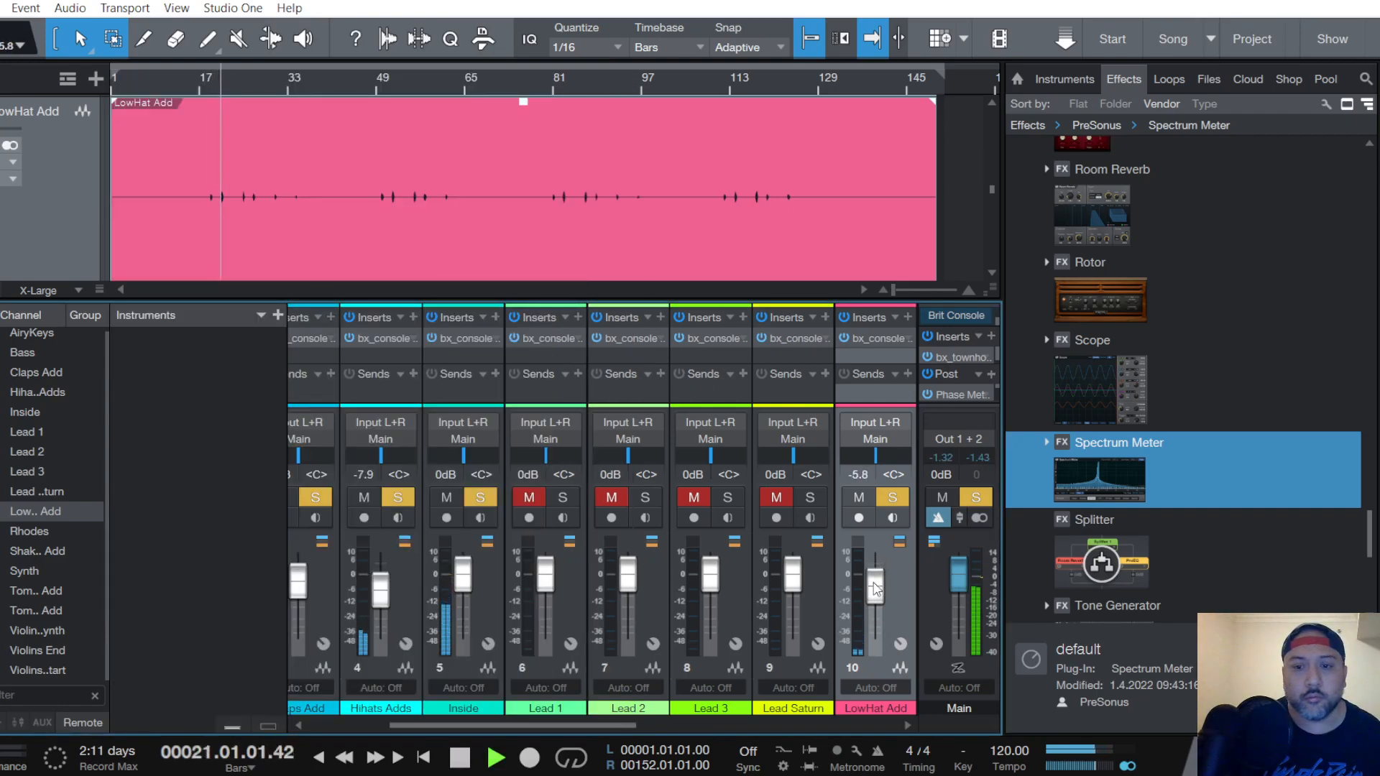
scroll(875, 589, "down", 2)
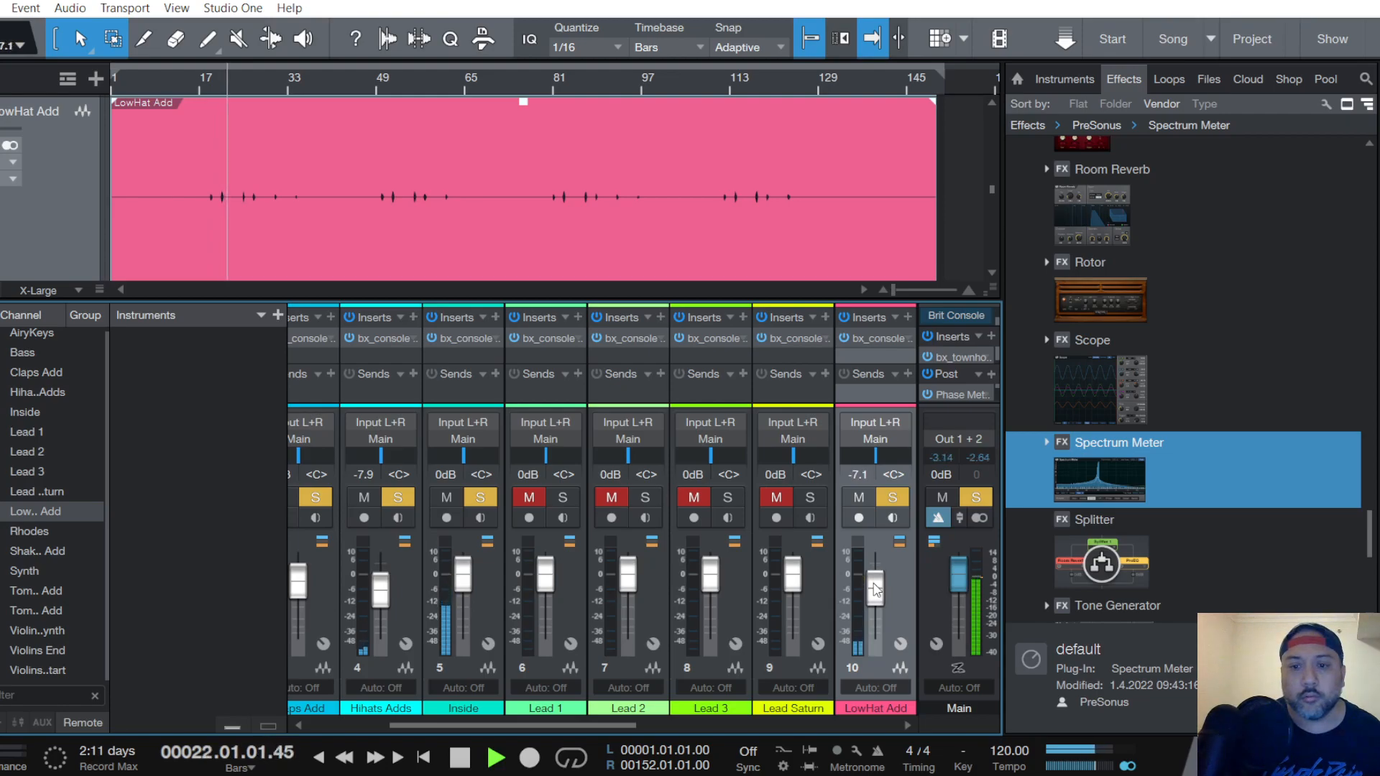
key("alt+f")
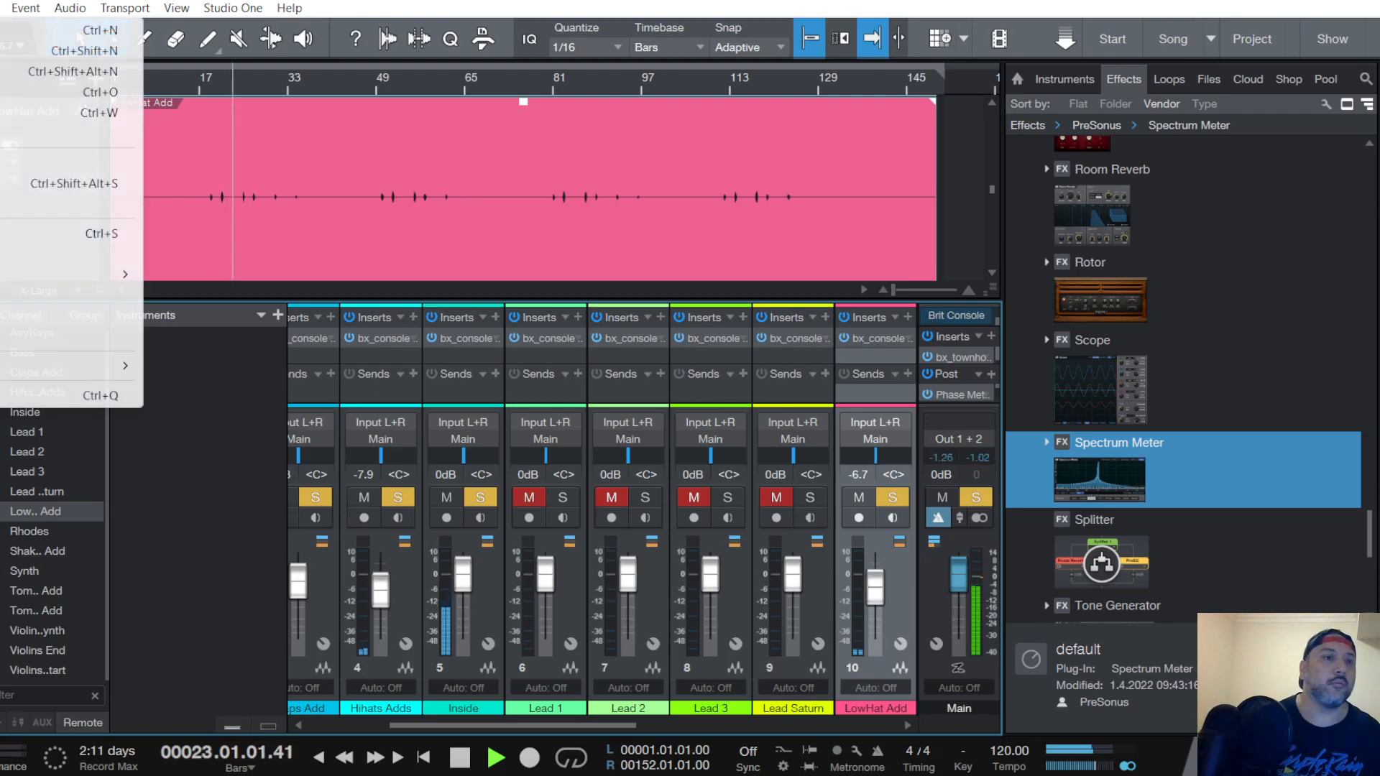
left_click(9, 233)
Reduce the track height to Normal, select the Shaker Add track, and set the height back to X-Large
scroll(64, 207, "down", 2)
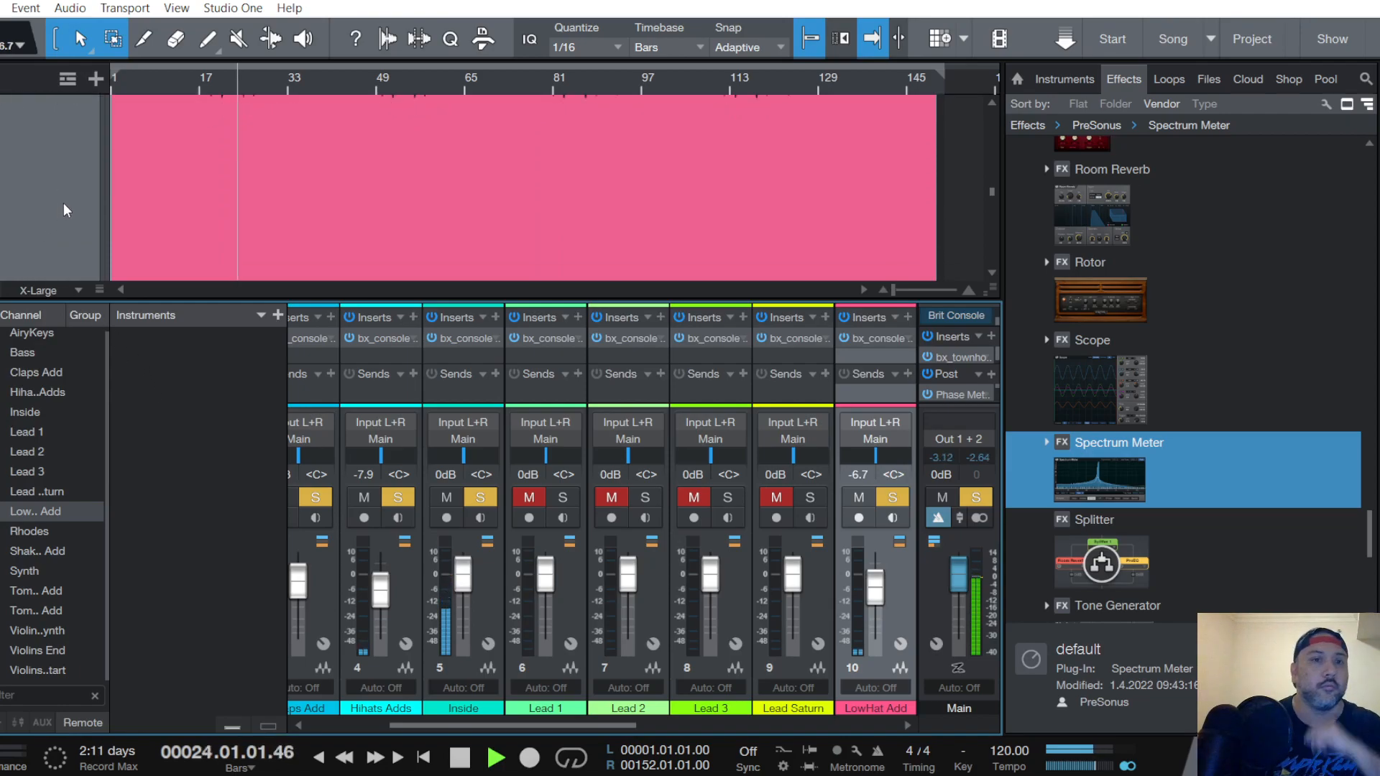
left_click(79, 291)
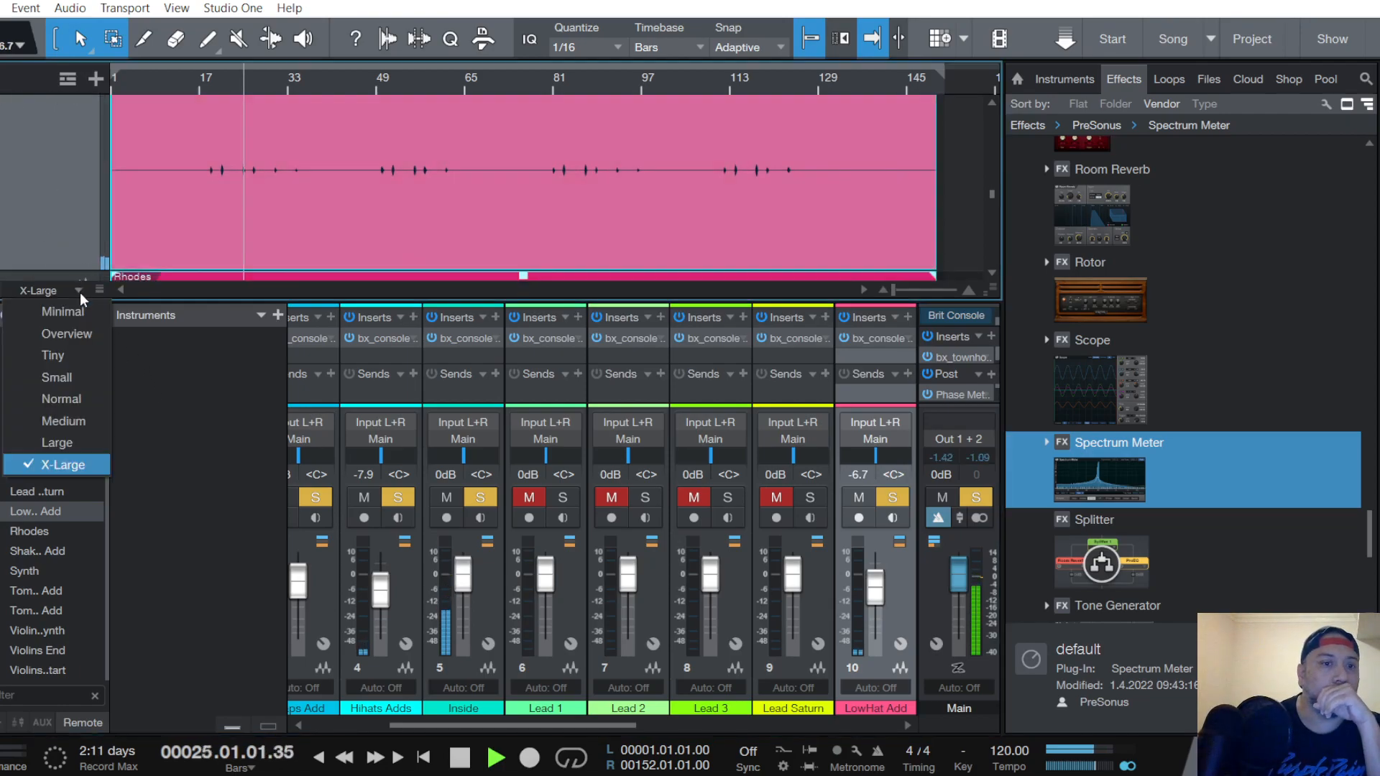
left_click(60, 403)
scroll(59, 187, "down", 2)
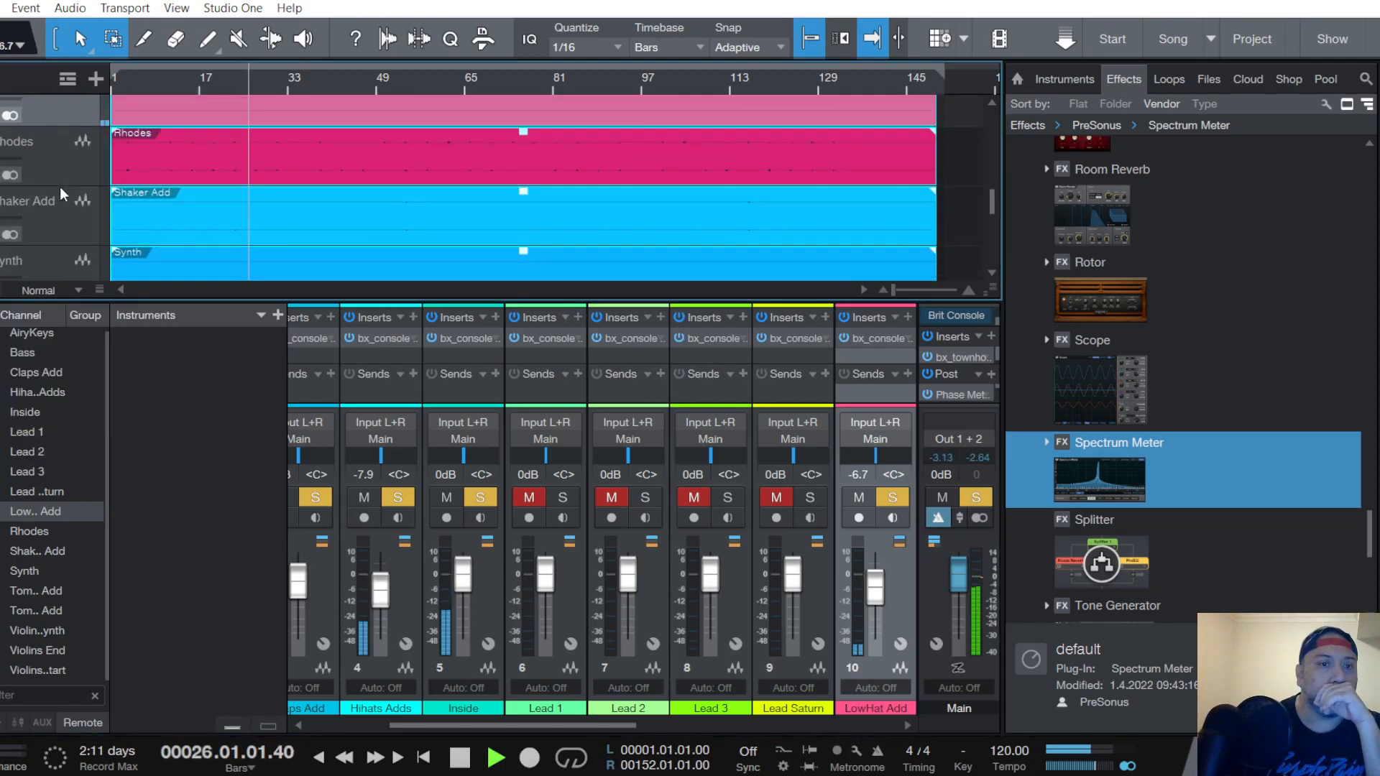
left_click(67, 186)
left_click(79, 290)
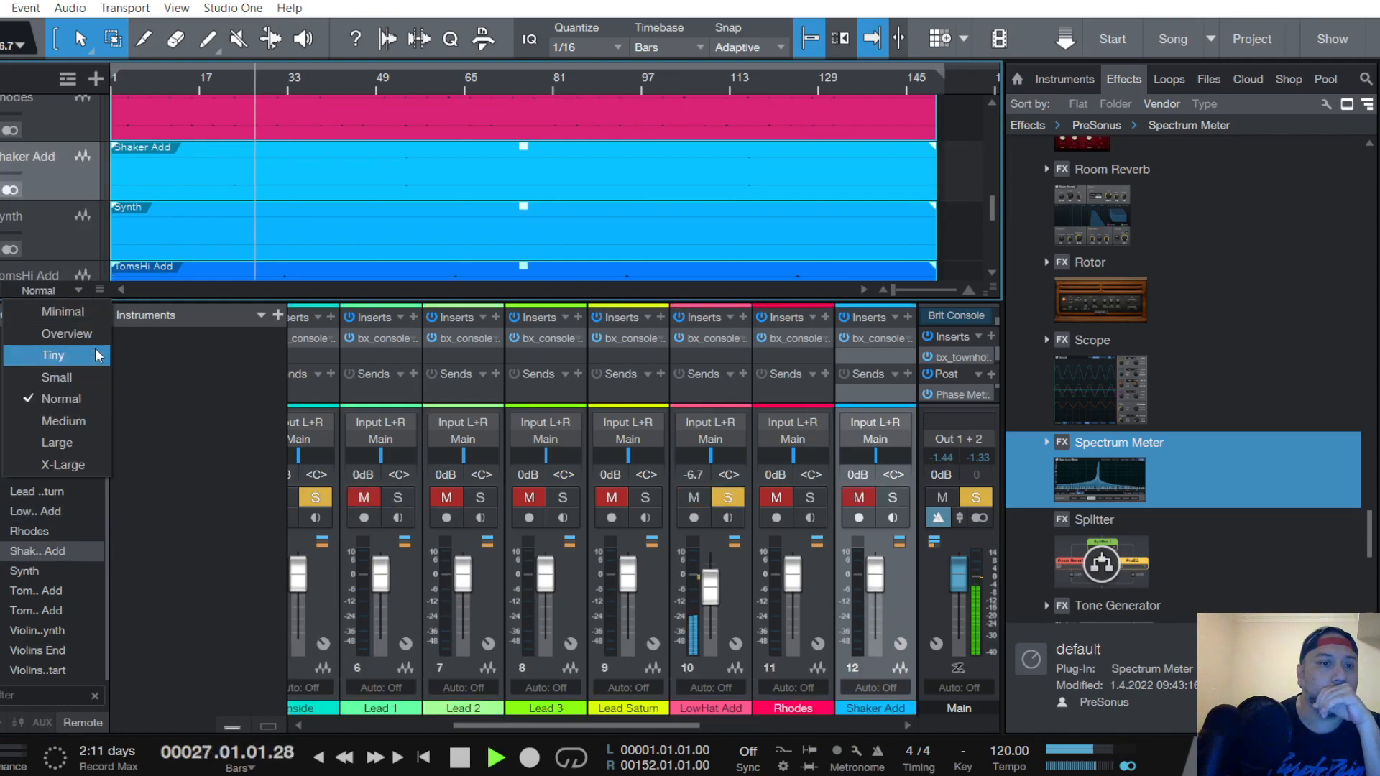
left_click(75, 467)
Stop playback, unmute and solo the Shaker Add channel, and play again from bar 23
key("space")
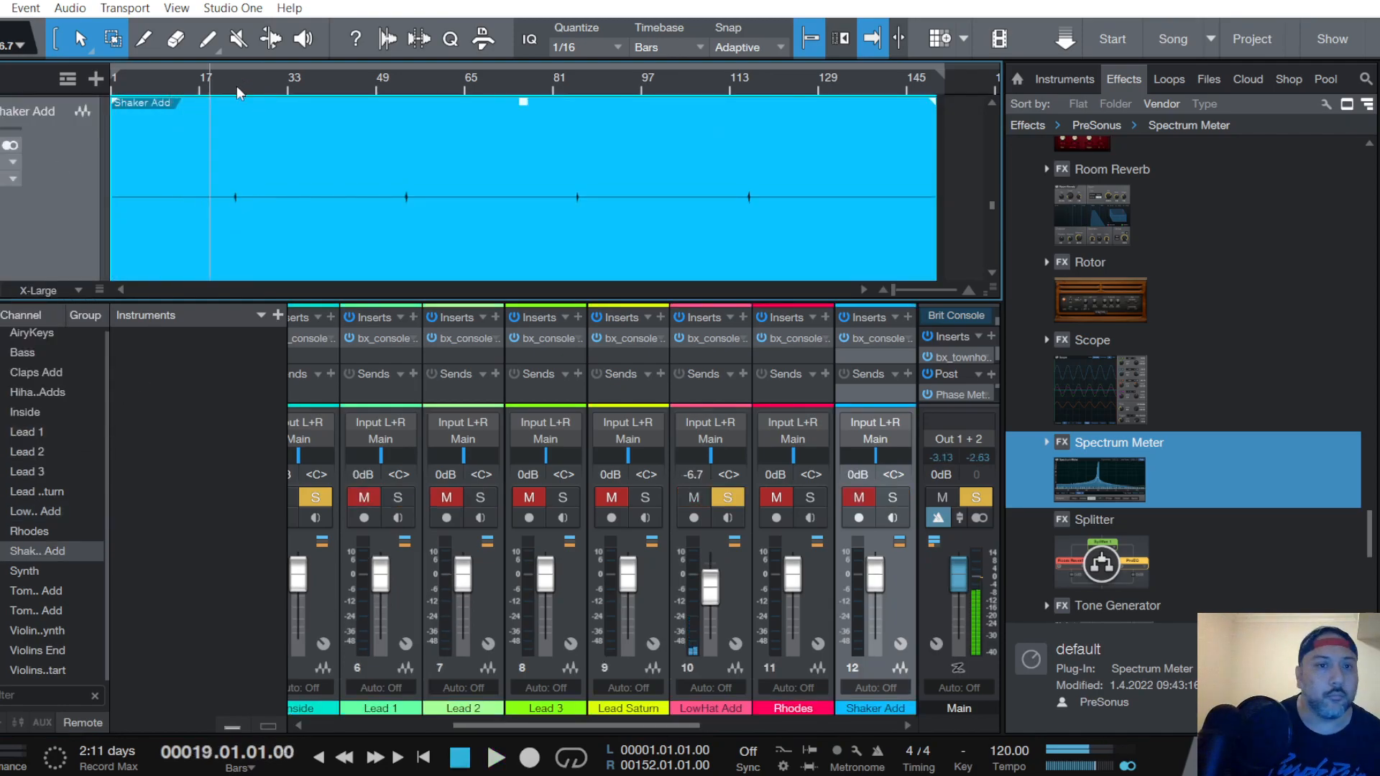
left_click(231, 88)
left_click(859, 498)
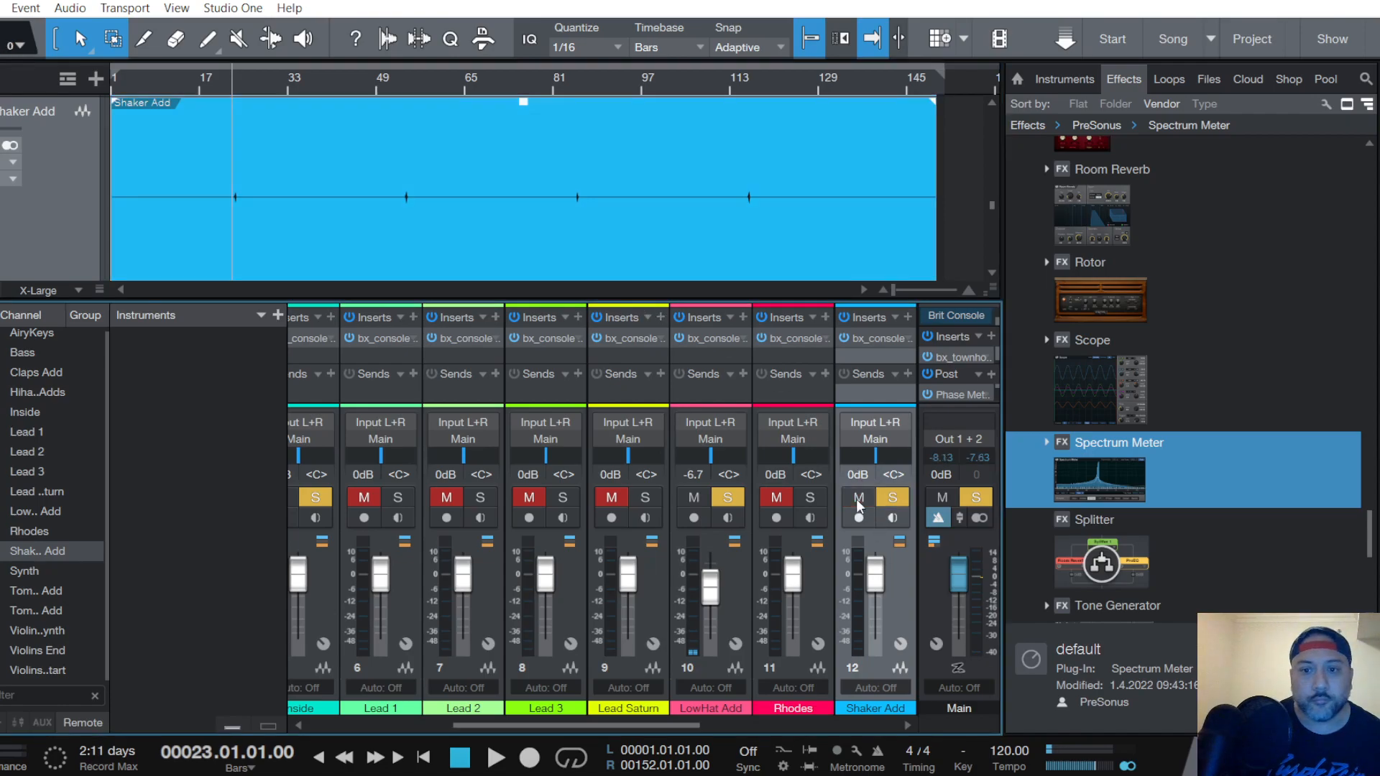
key("space")
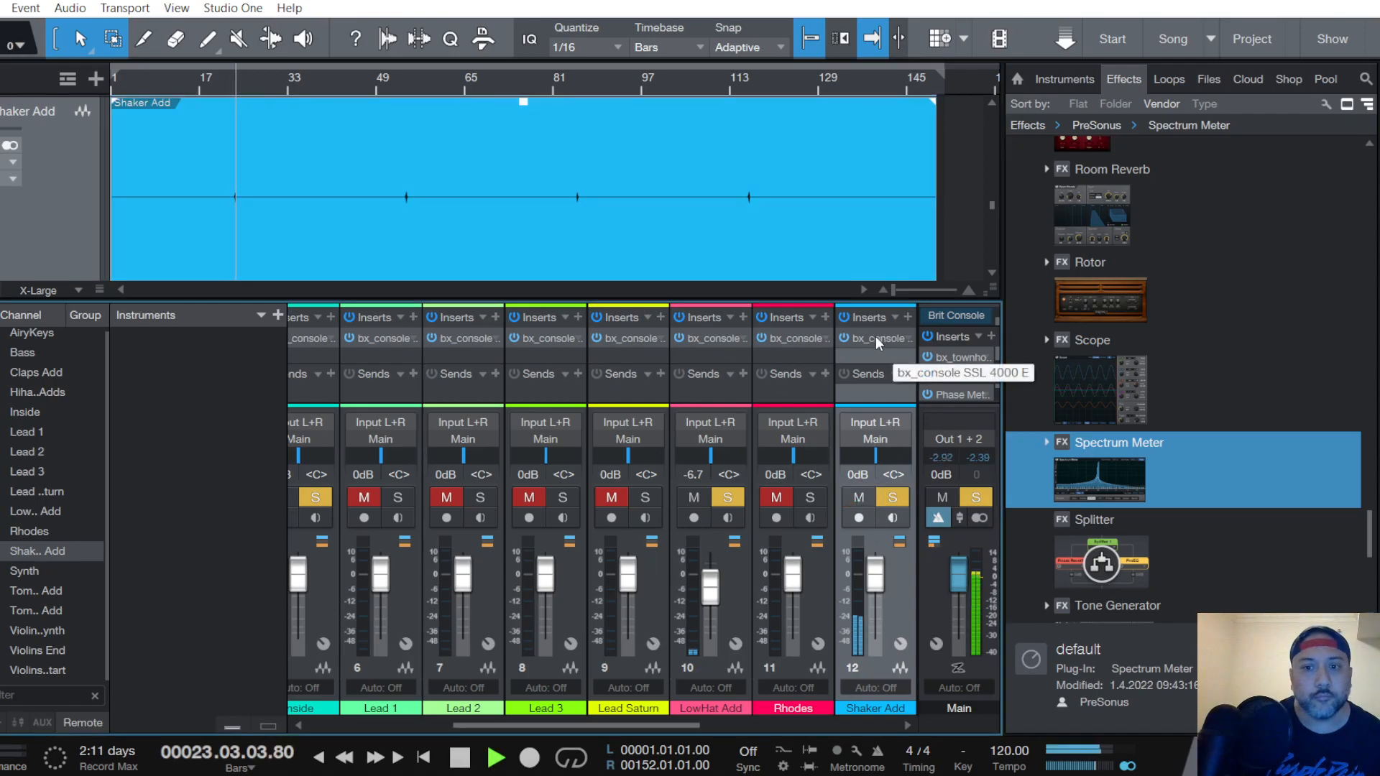
In the Shaker Add channel's console, adjust the compressor release, lower the threshold for more compression, and raise the input gain
left_click(875, 336)
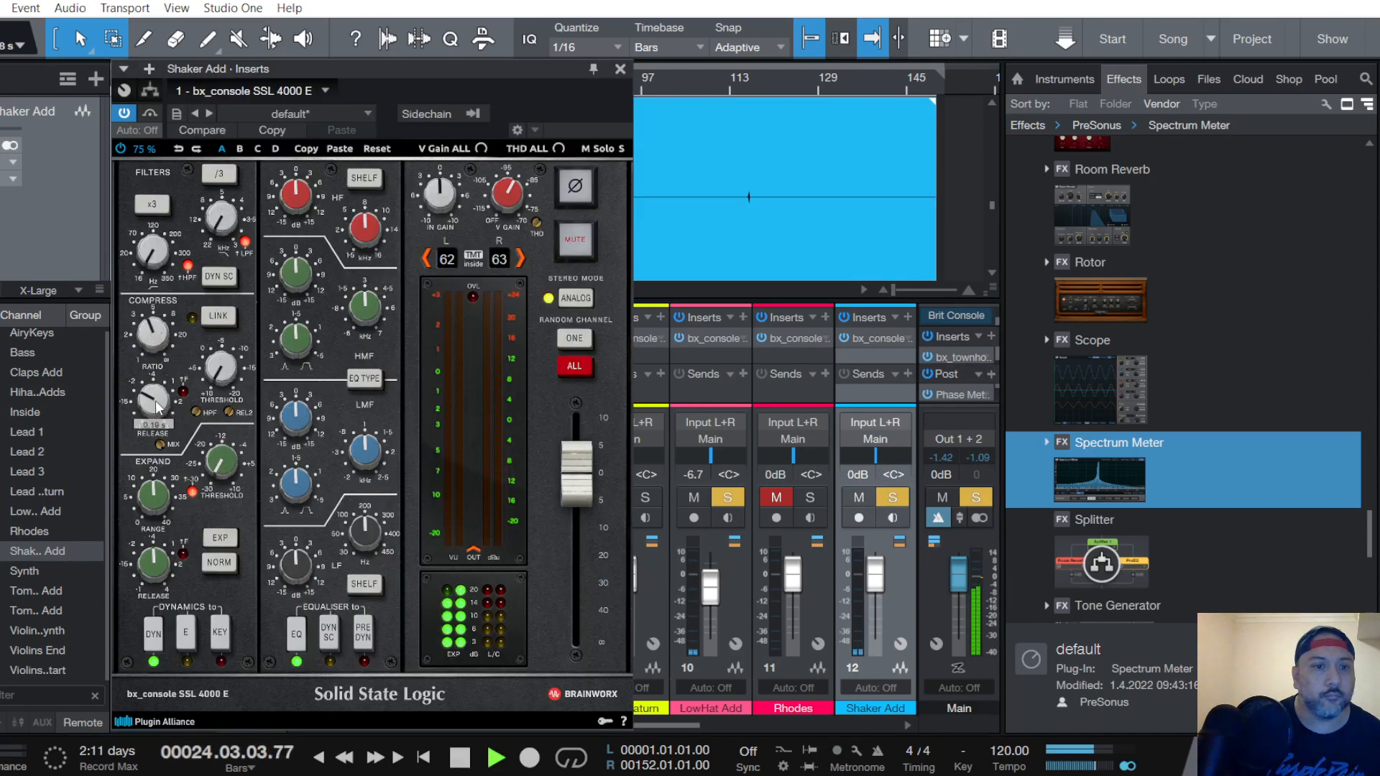
scroll(225, 371, "down", 10)
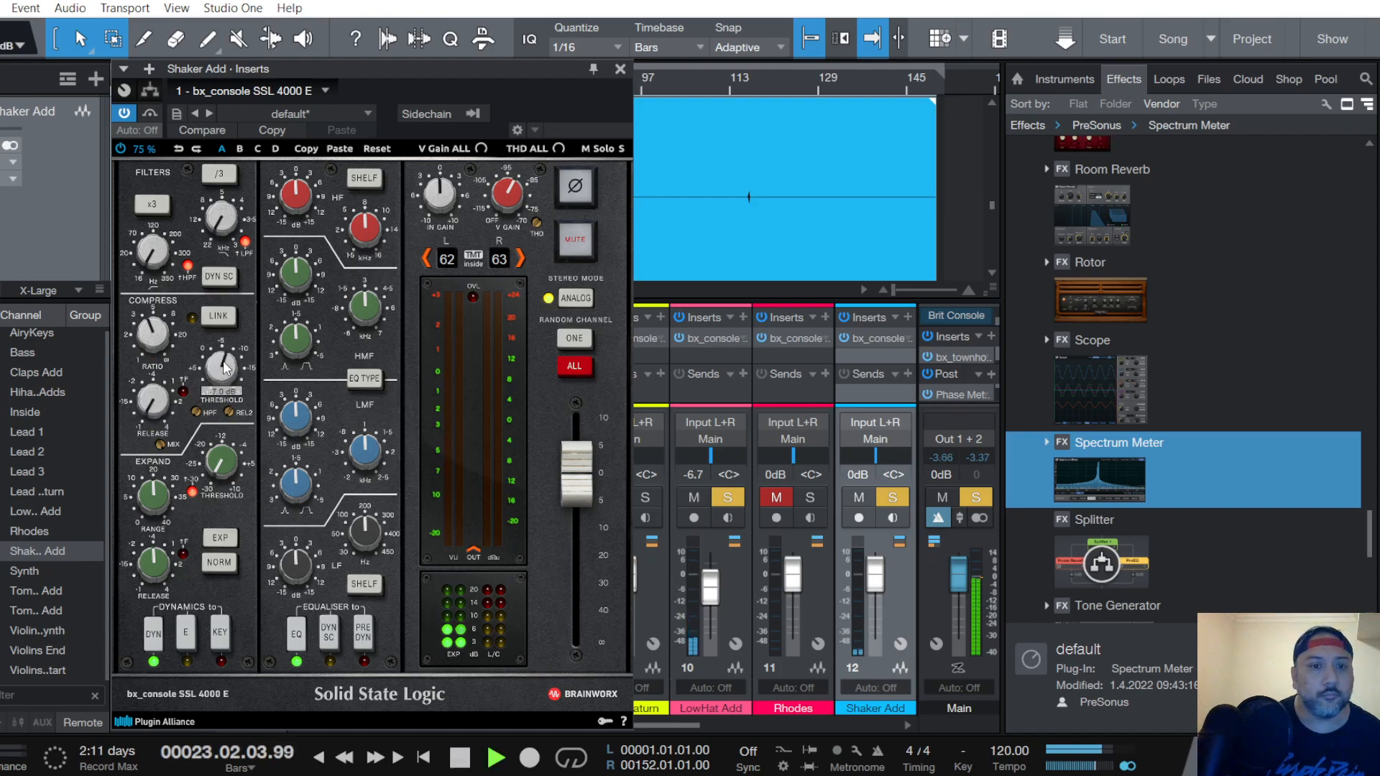
key("space")
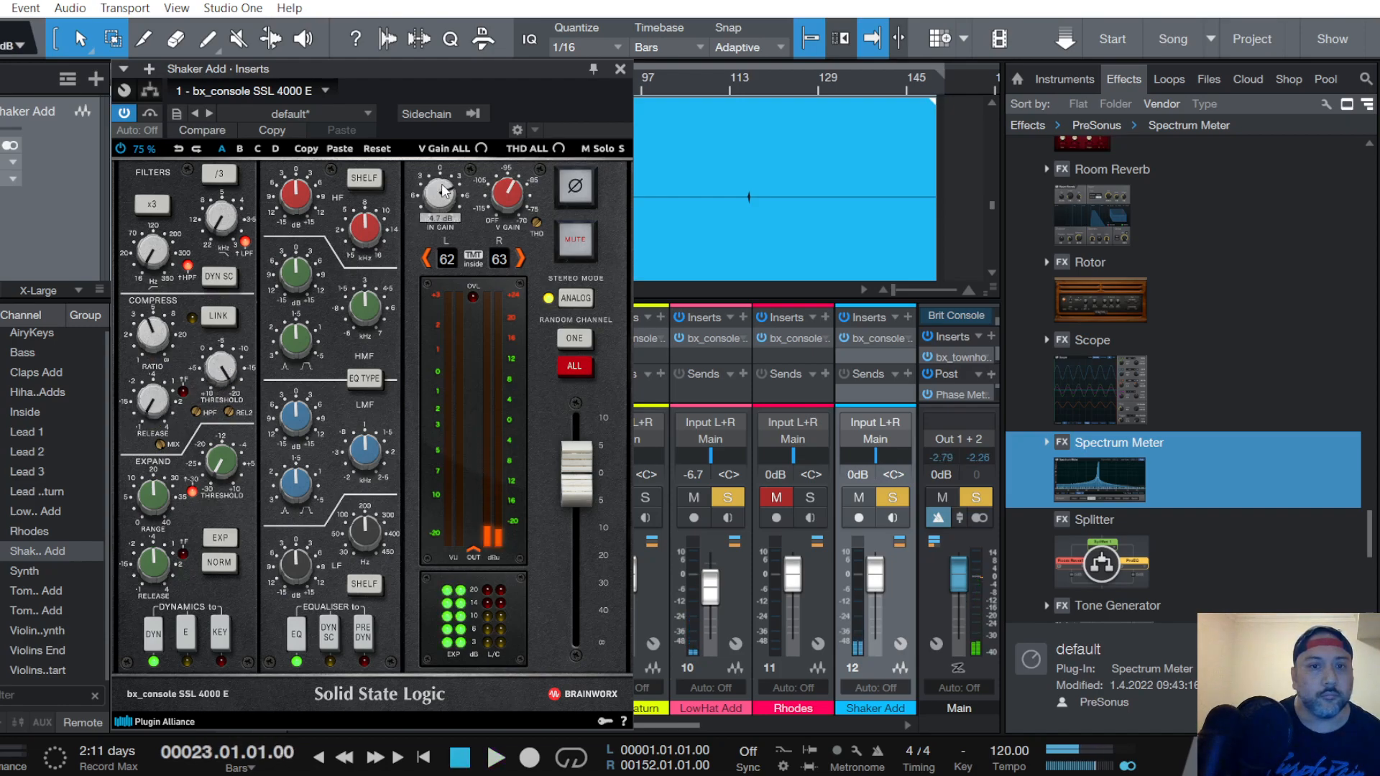
key("space")
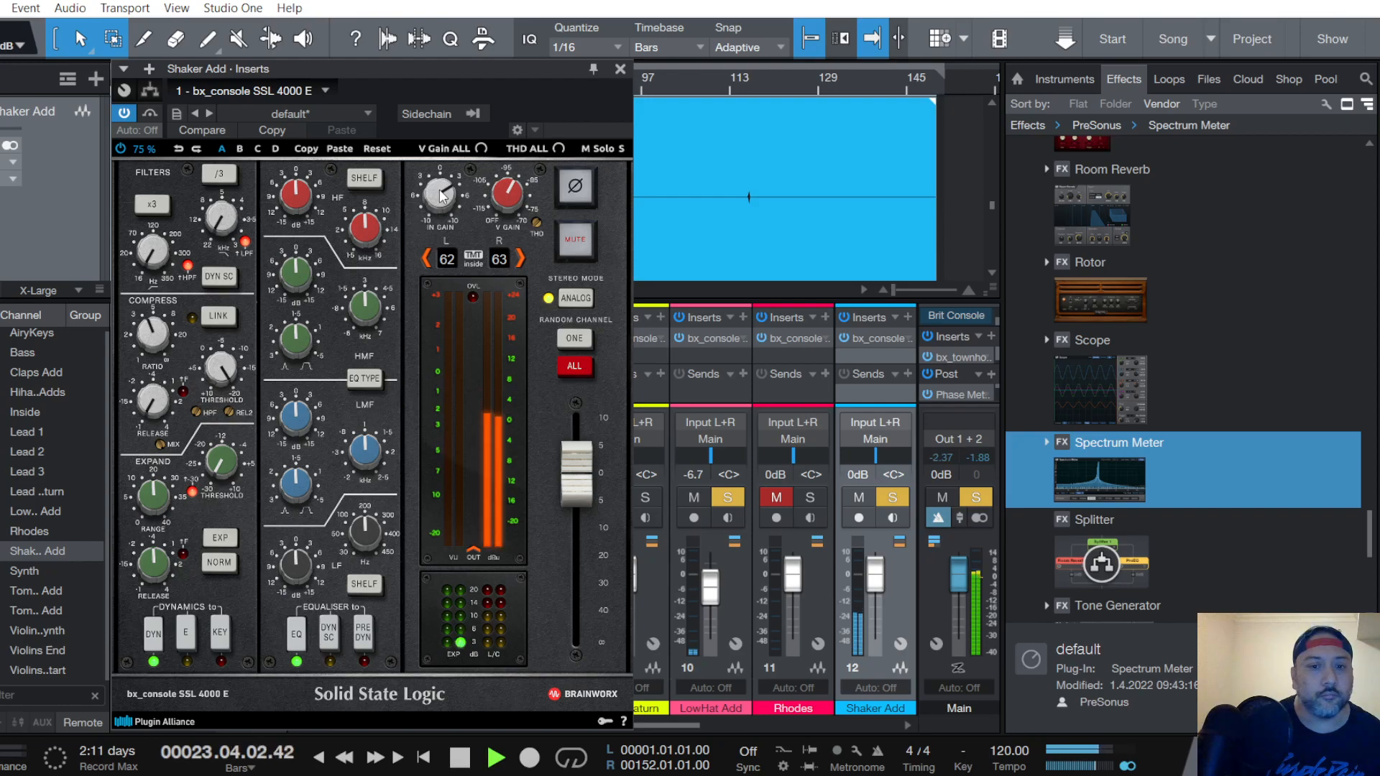
Place the Shaker Add console's EQ before the dynamics, boost its HF gain, and close the console
left_click(363, 644)
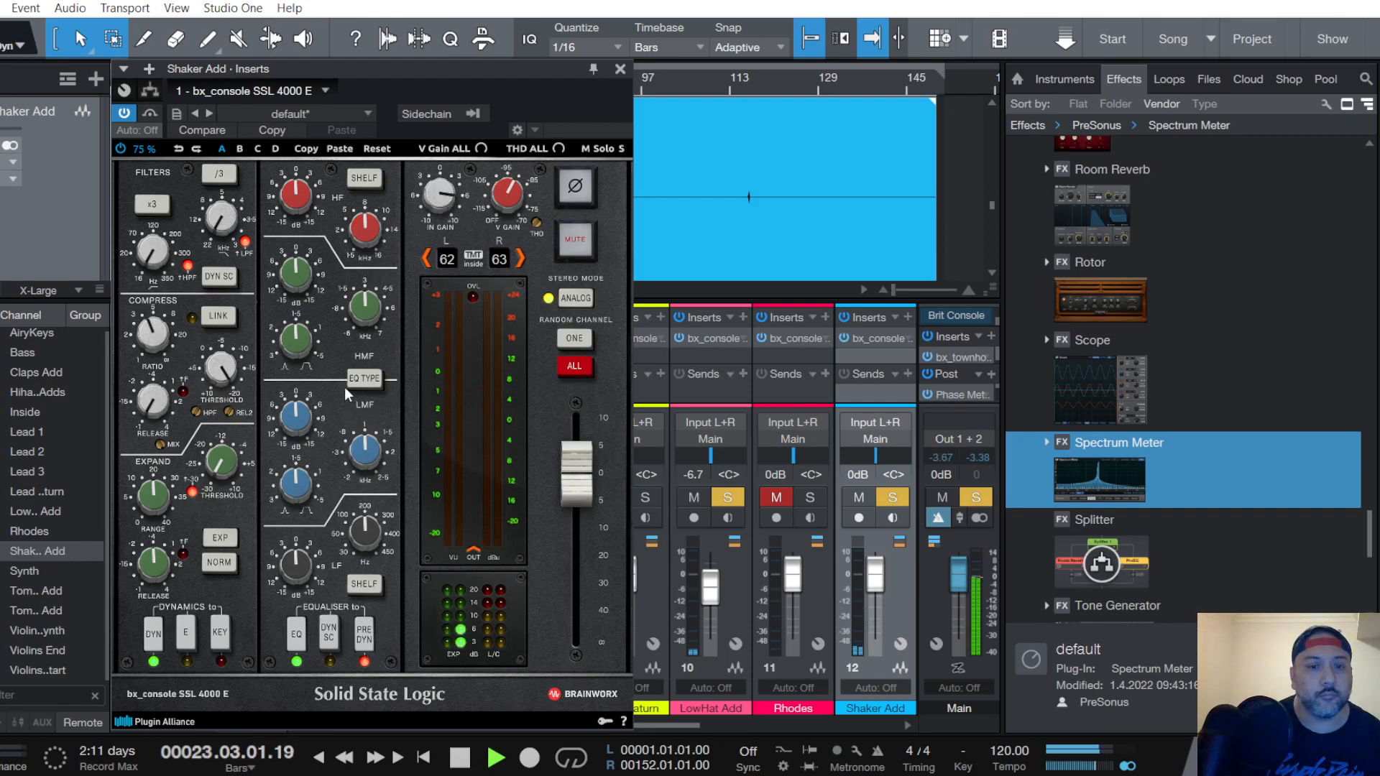
scroll(308, 198, "up", 2)
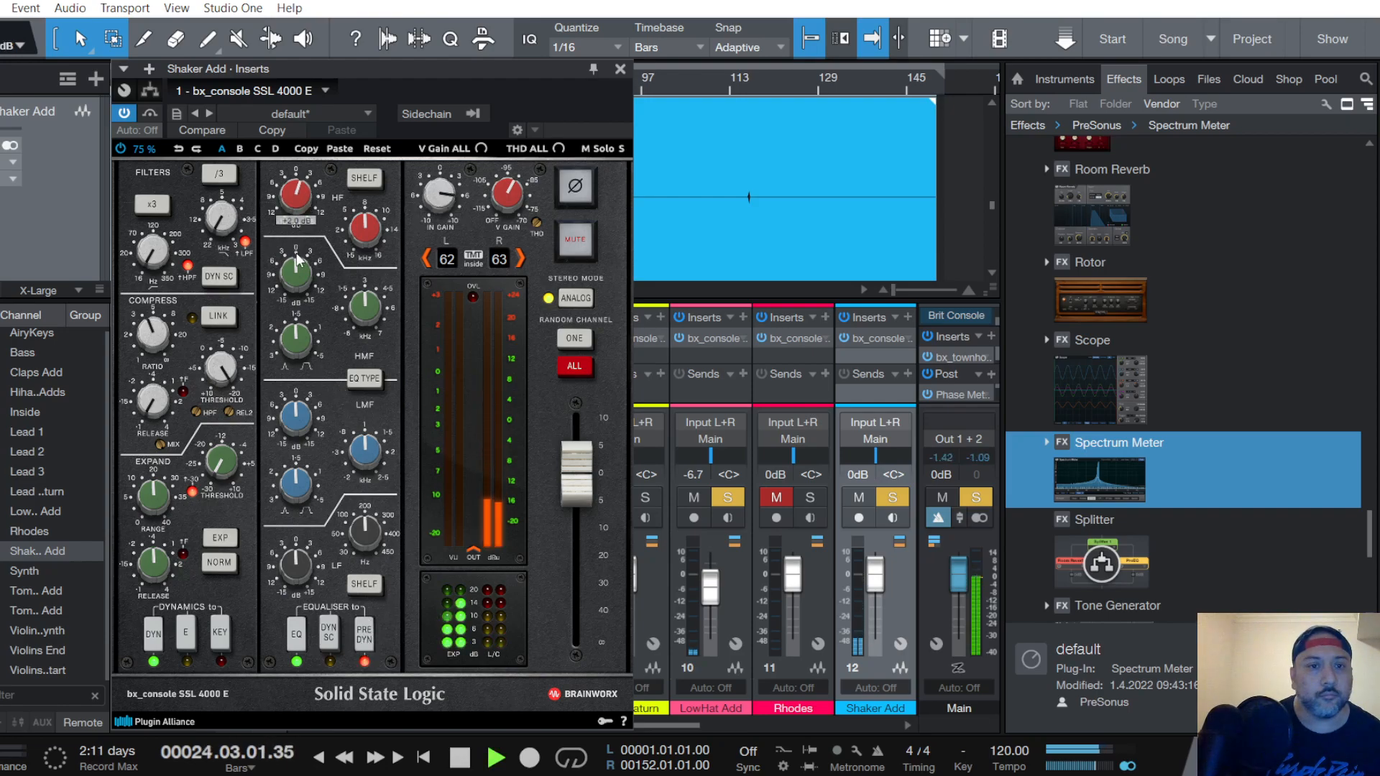
left_click(622, 69)
Lower the Shaker Add channel's fader gradually to -8.8 dB while listening to the song around bar 23
scroll(874, 581, "down", 3)
key("space")
key("space")
scroll(875, 581, "down", 4)
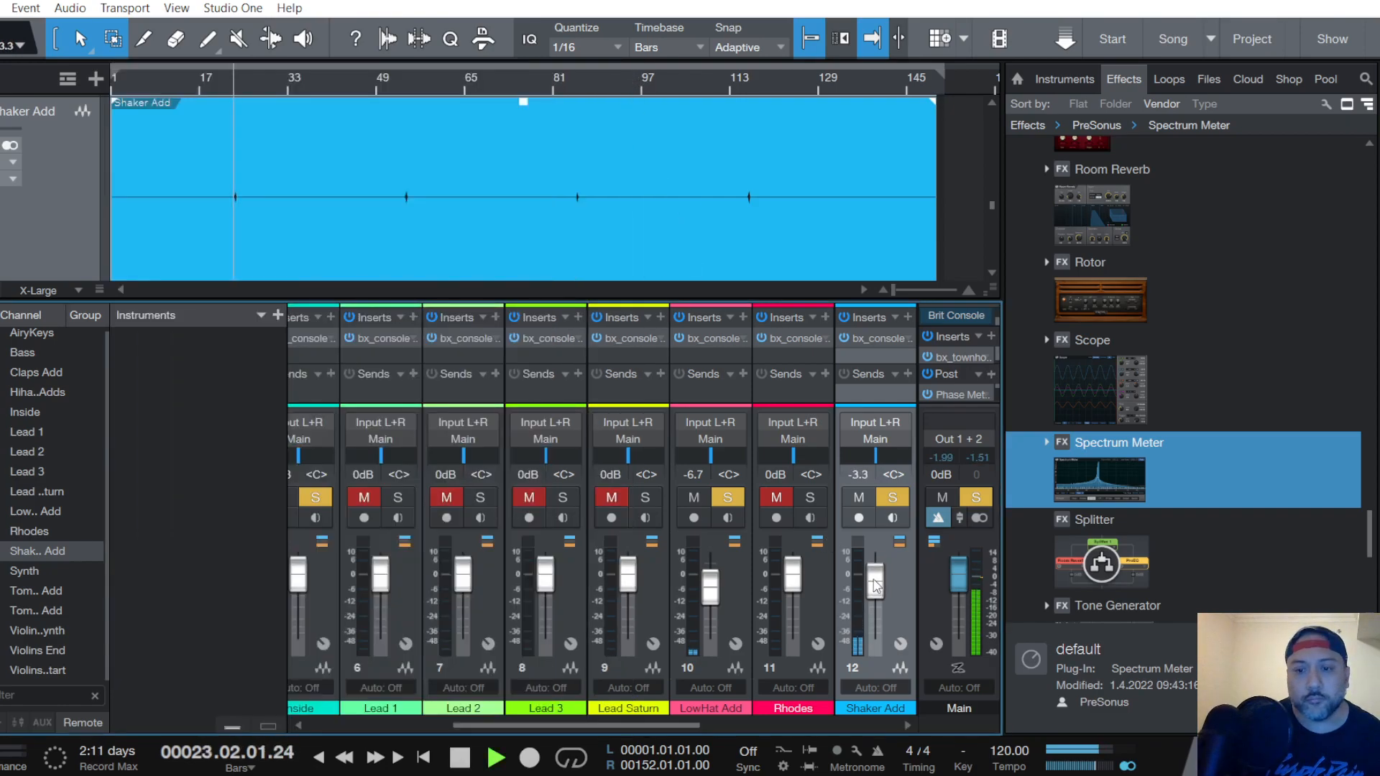
scroll(875, 586, "down", 3)
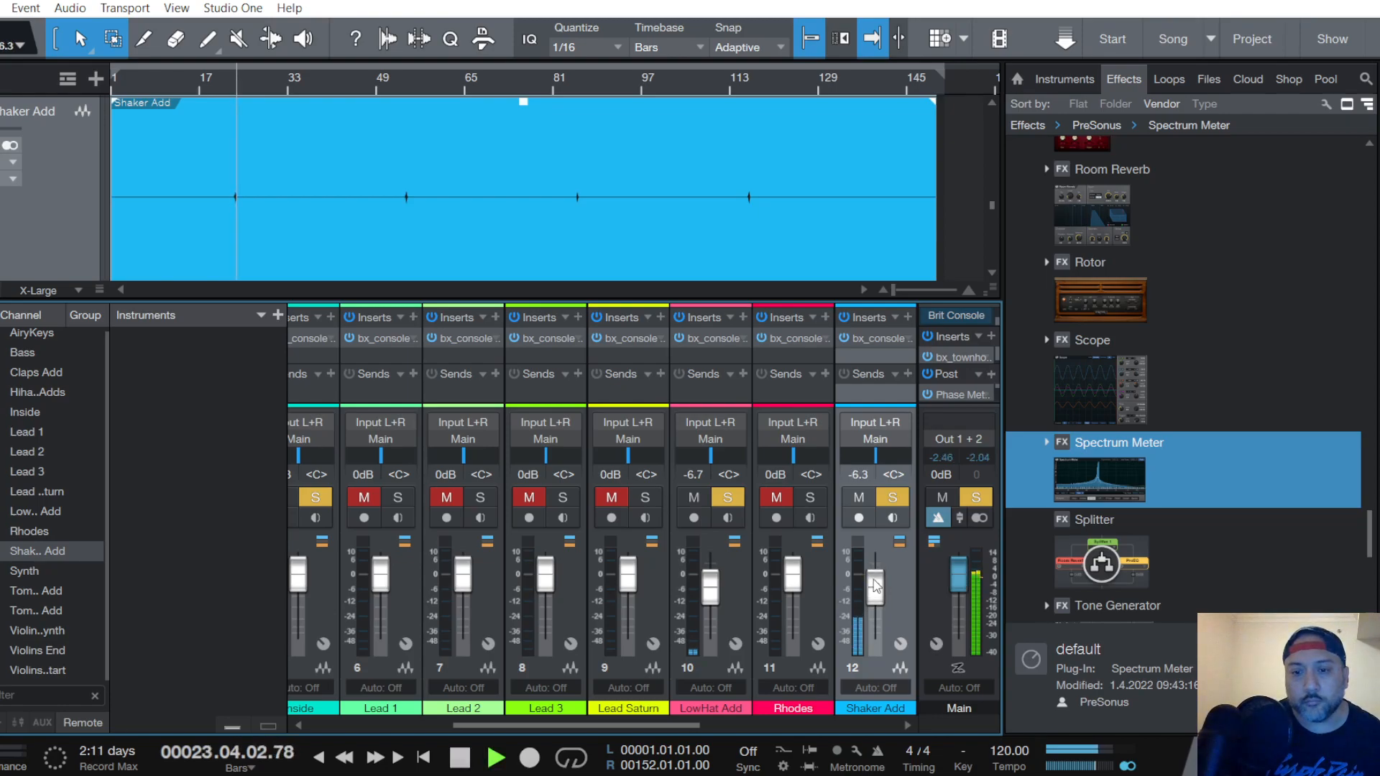
scroll(875, 586, "down", 2)
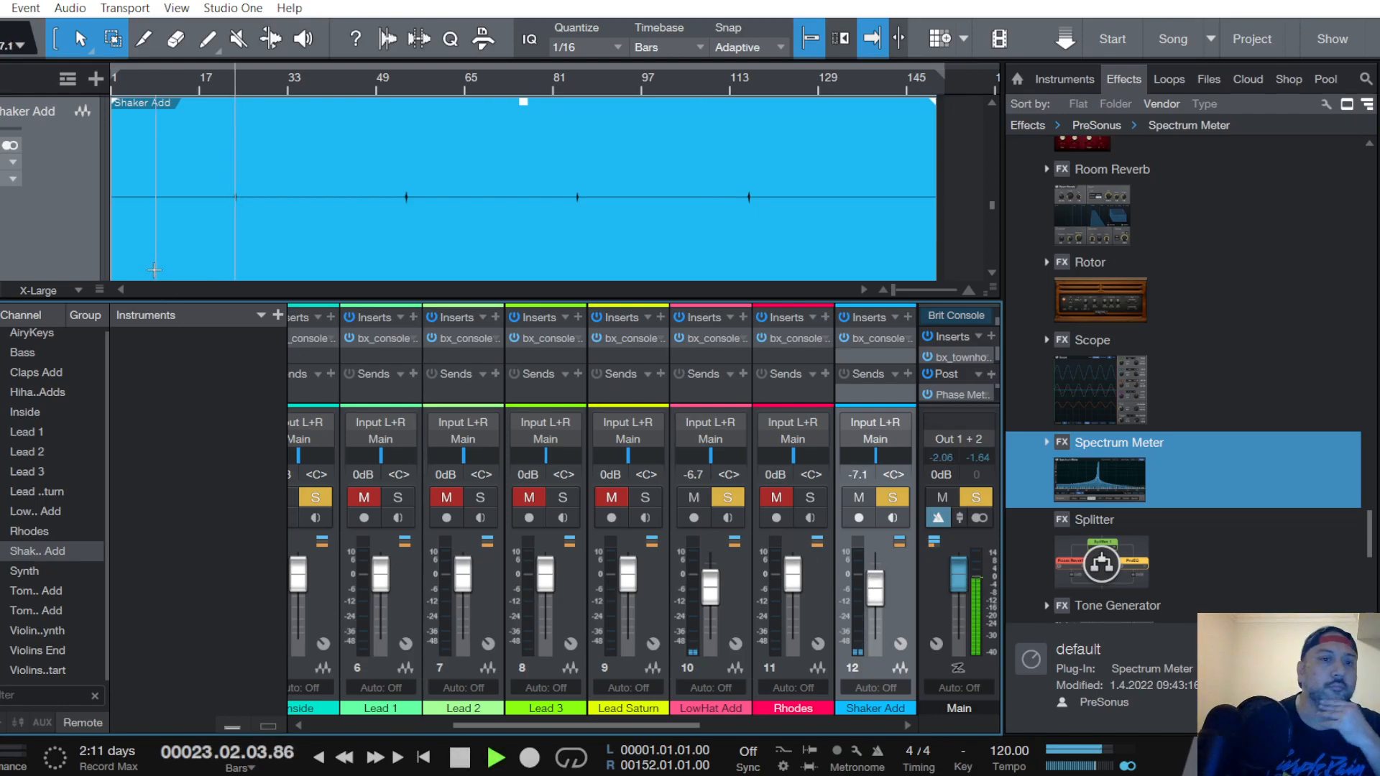
scroll(876, 596, "down", 1)
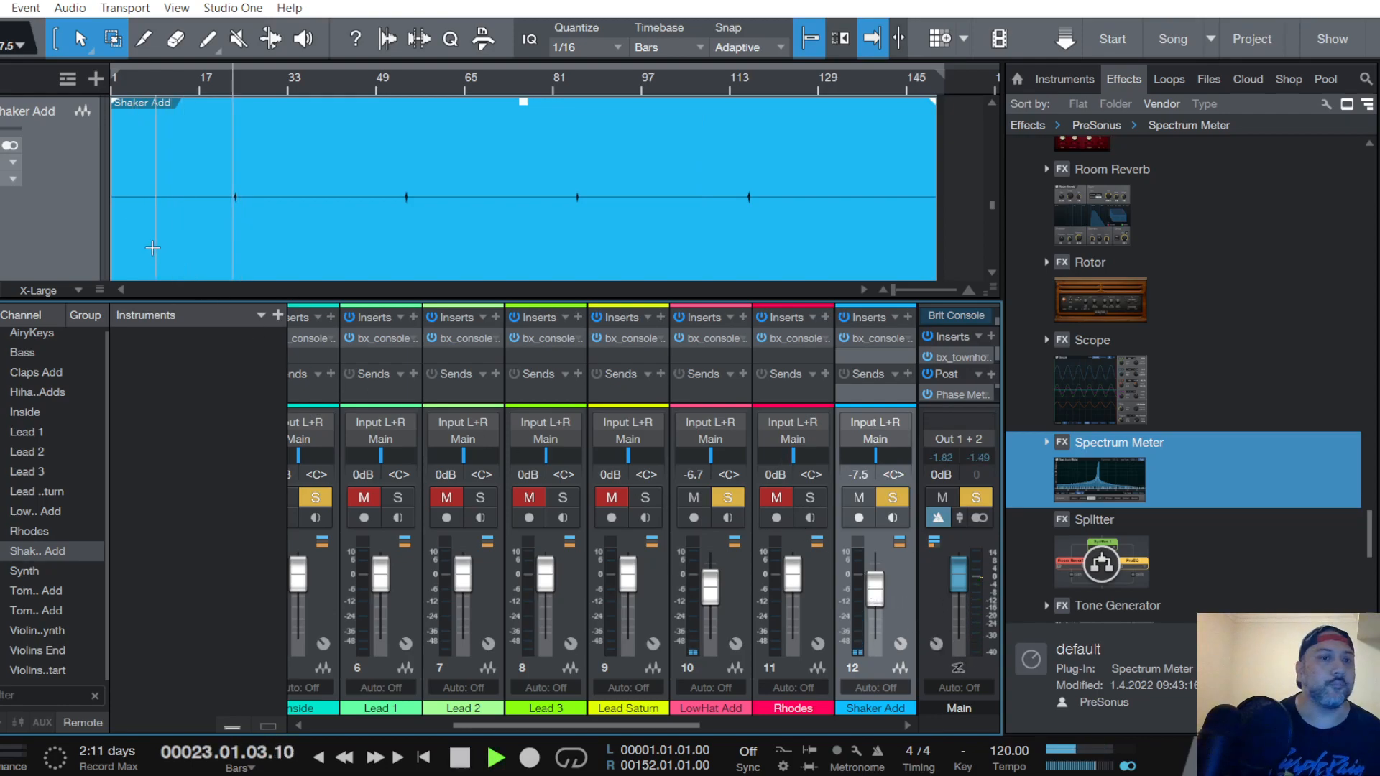
scroll(878, 600, "down", 1)
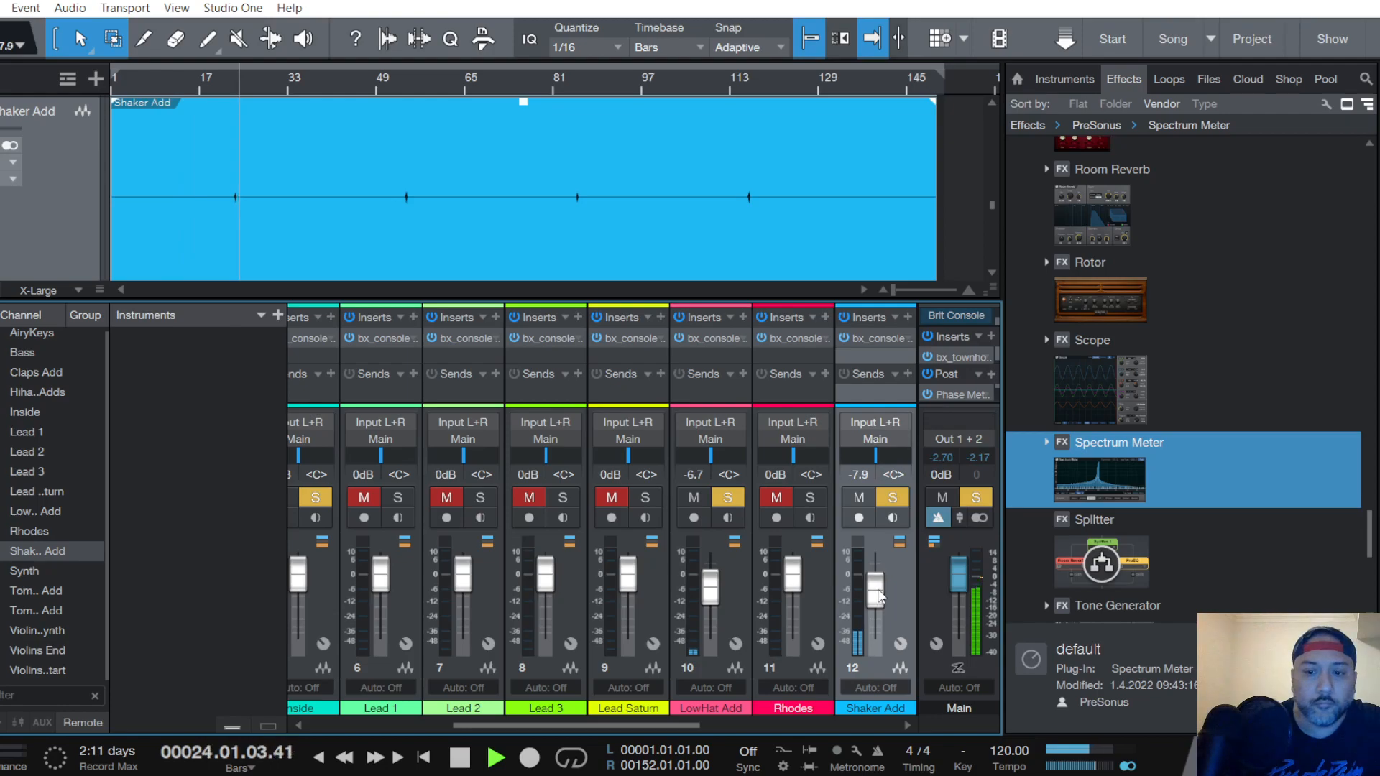
scroll(874, 594, "down", 2)
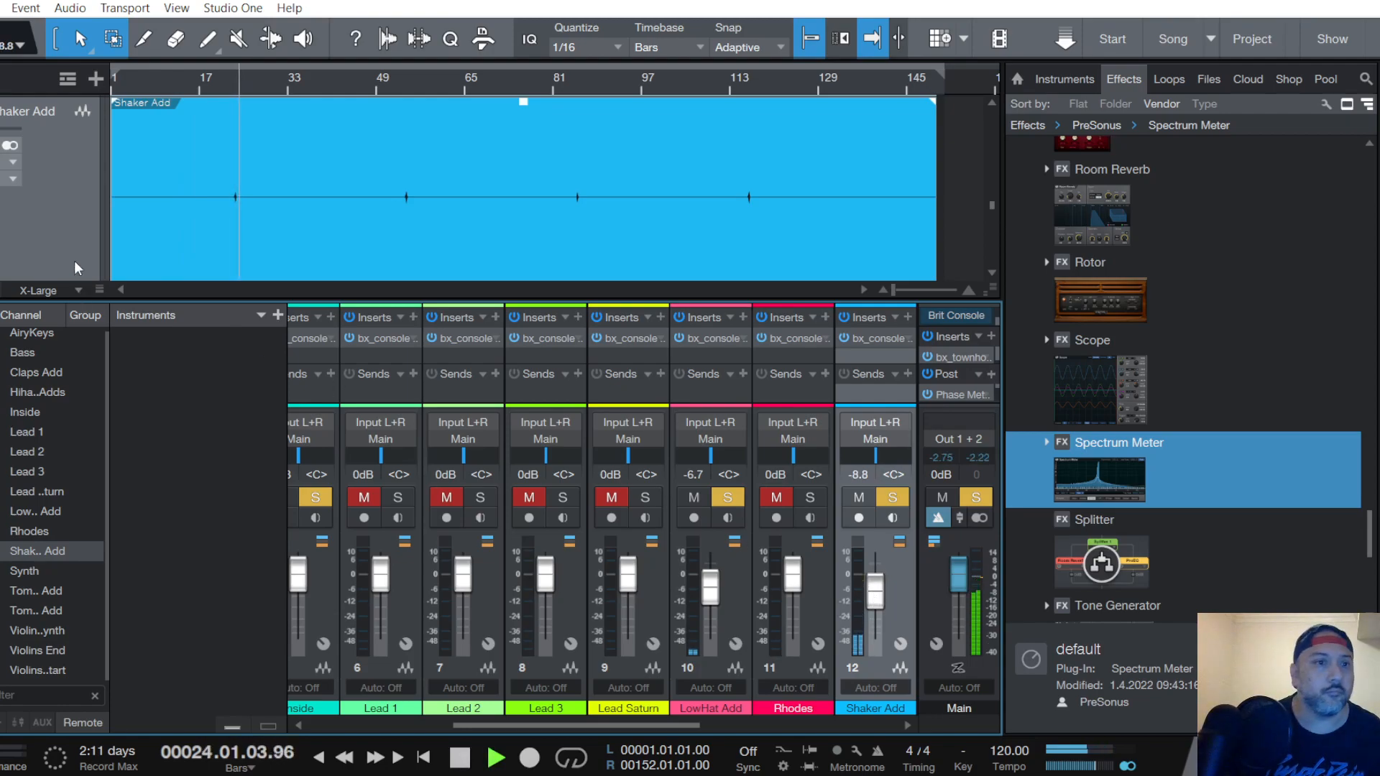
Set the track height to Normal, look through the tracks, and select the Rhodes track
left_click(72, 288)
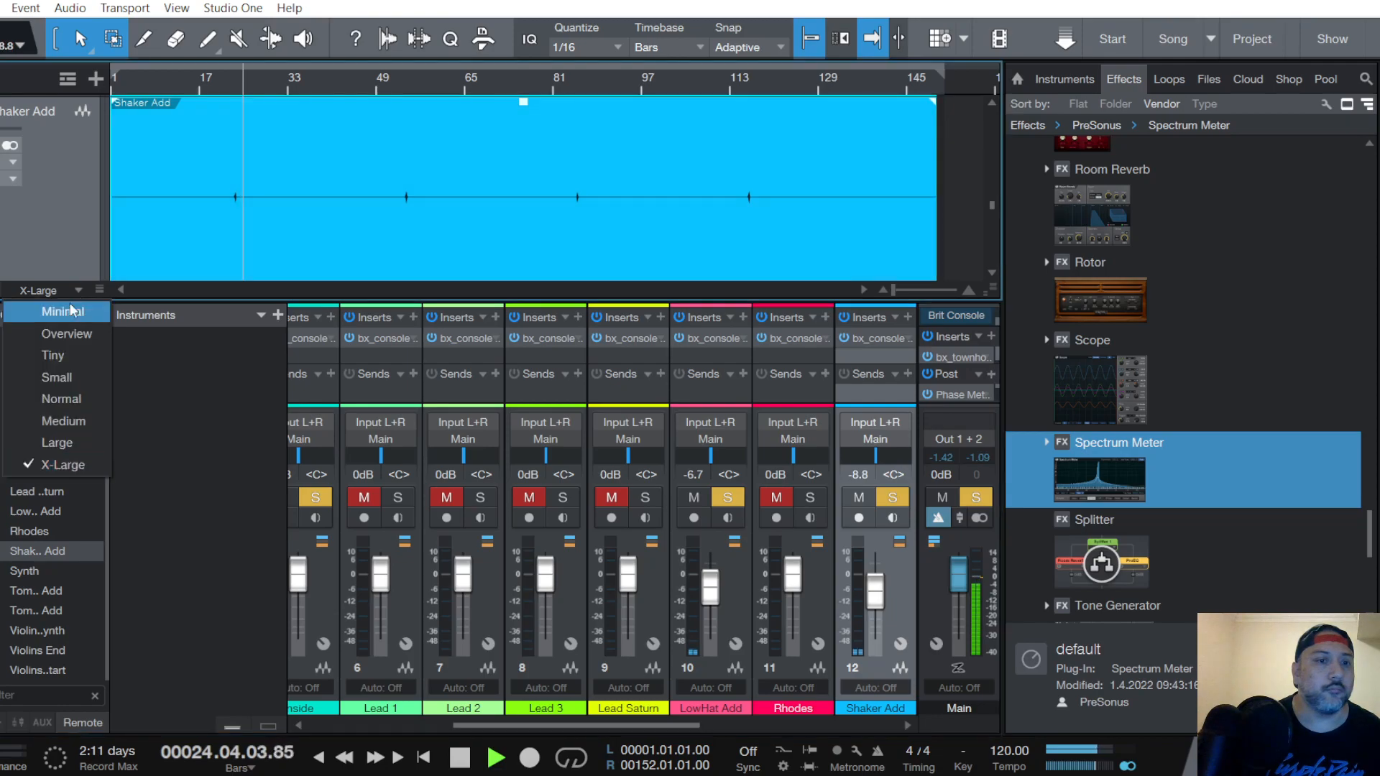
left_click(63, 398)
scroll(61, 215, "down", 4)
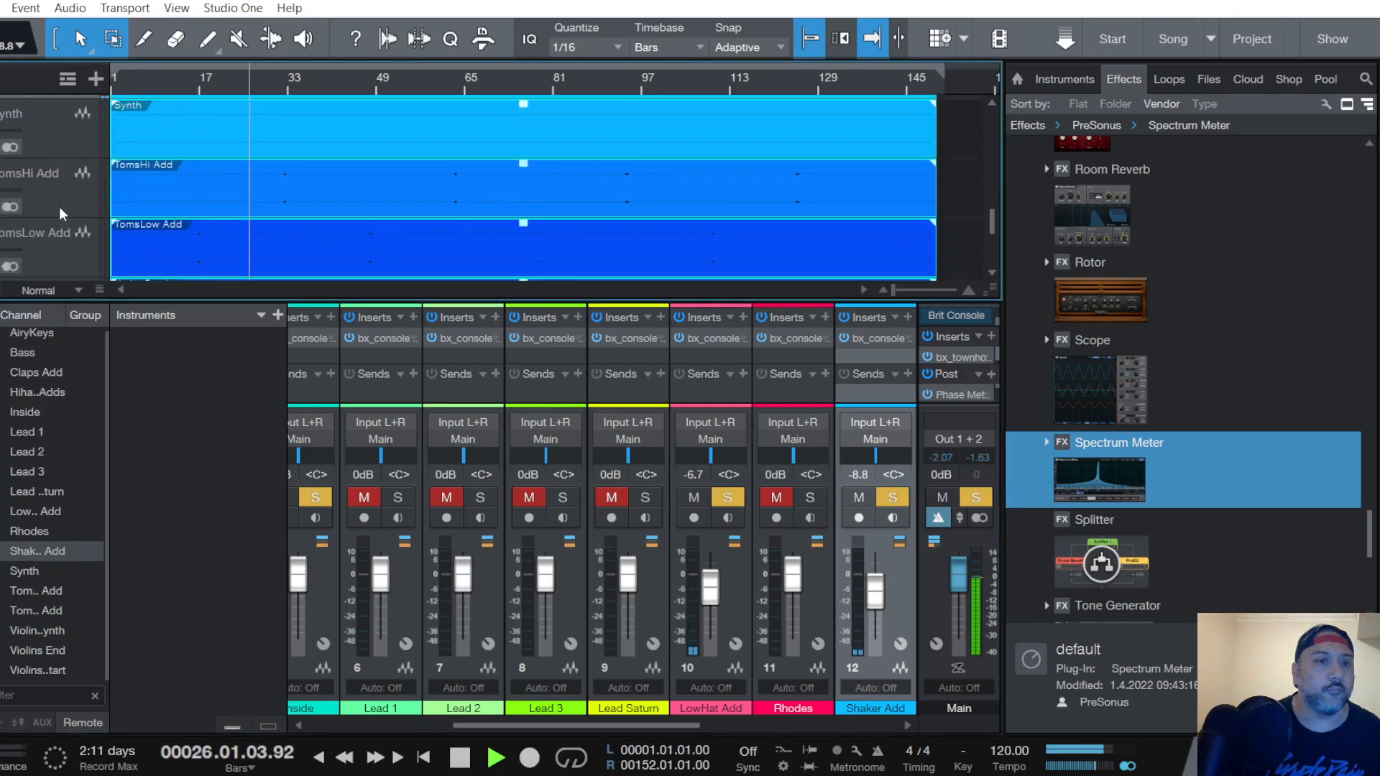
scroll(59, 206, "down", 3)
scroll(59, 205, "up", 5)
scroll(66, 210, "up", 8)
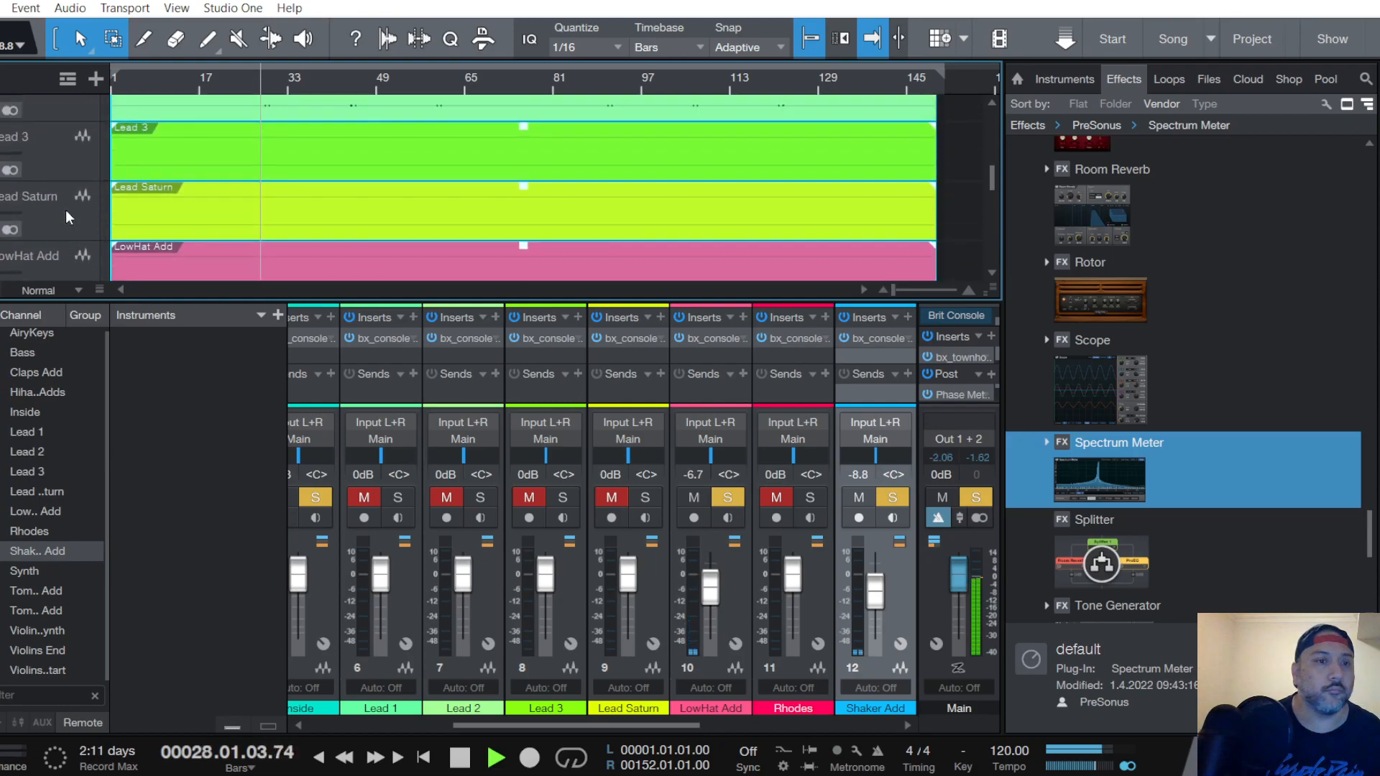
scroll(73, 210, "up", 1)
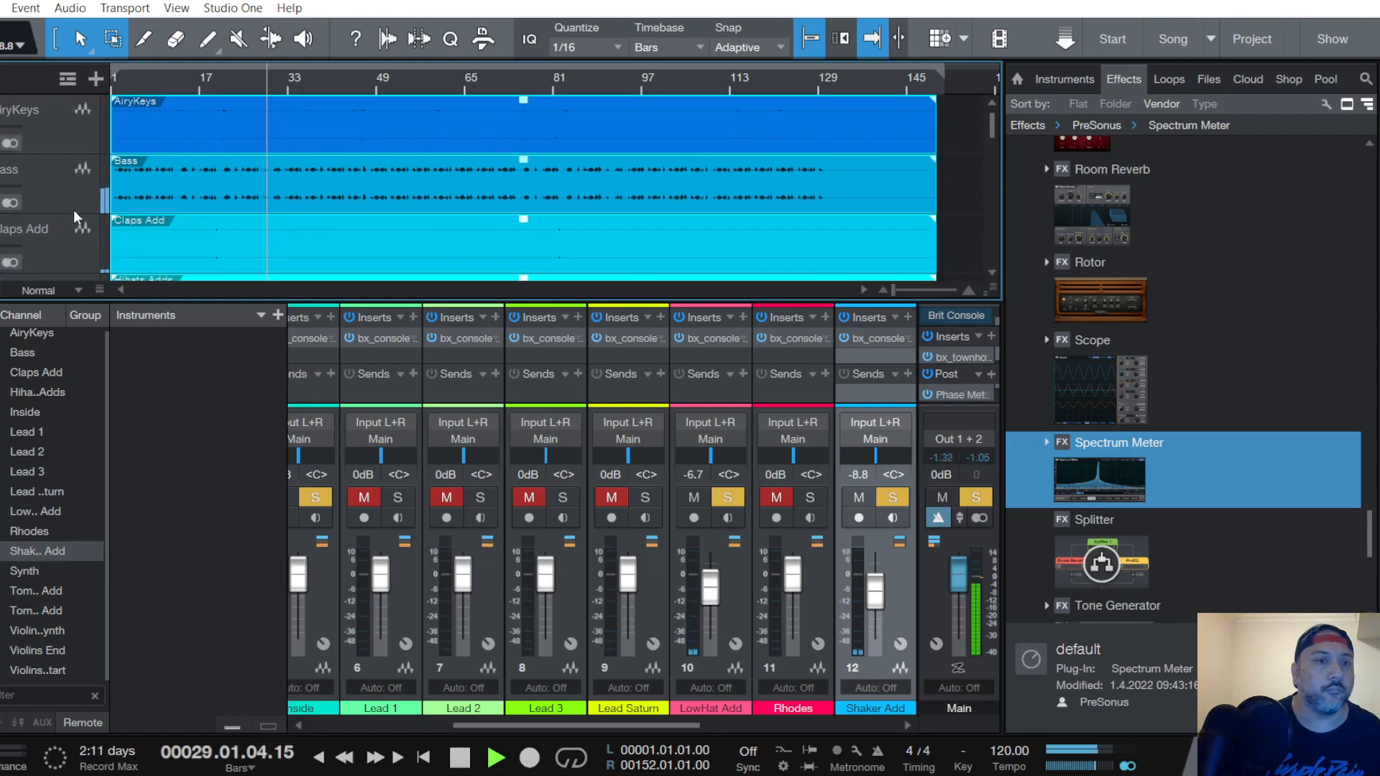
scroll(73, 209, "down", 7)
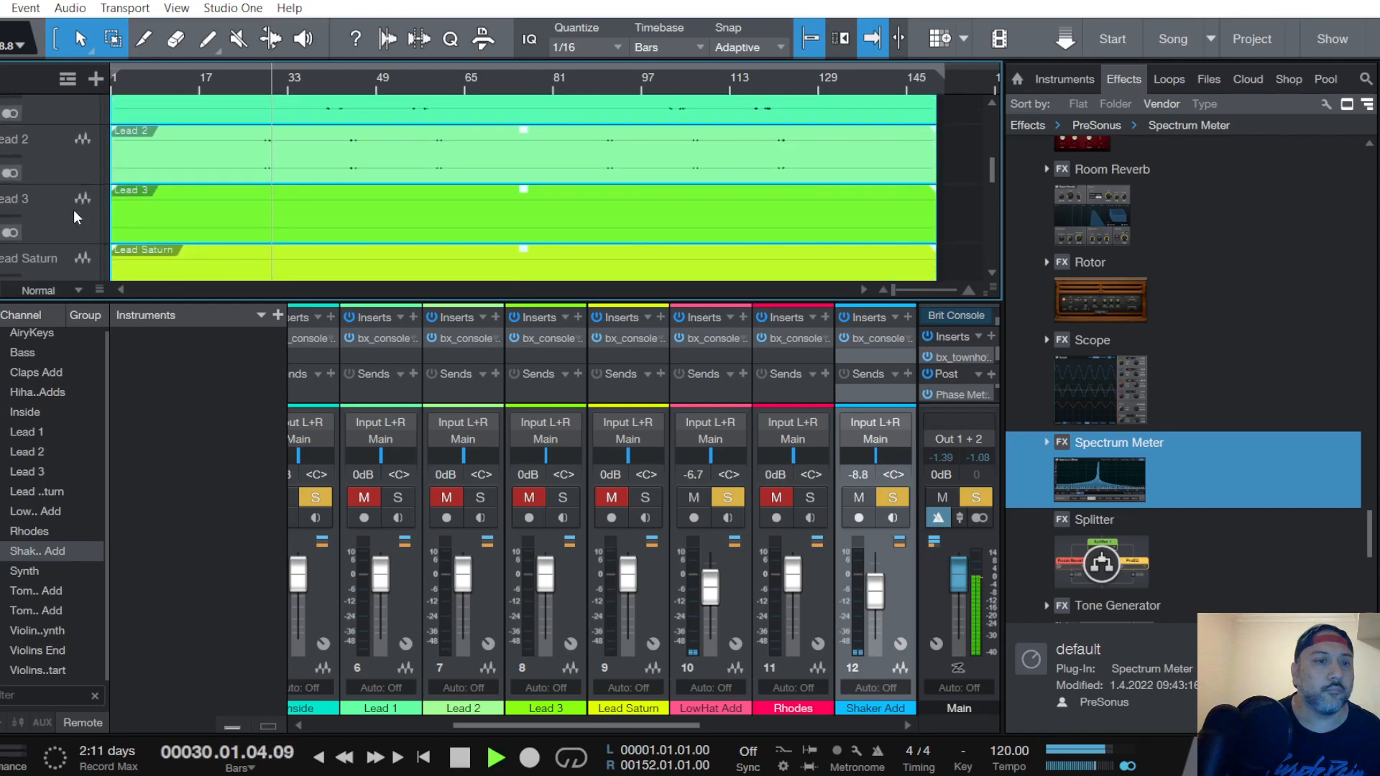
left_click(81, 204)
Unmute and solo the Rhodes channel, and lower its fader to -5.8 dB while playing from bar 23
key("space")
left_click(777, 497)
key("space")
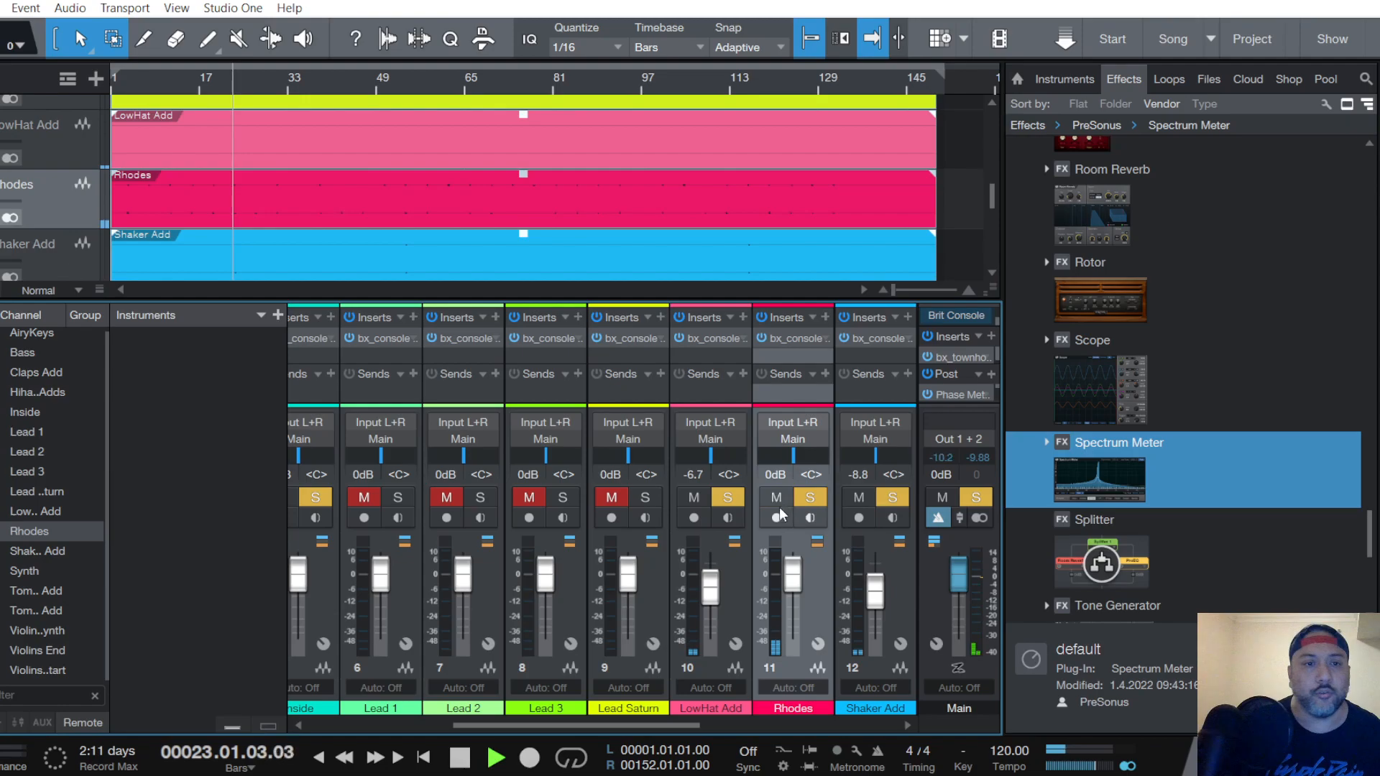
key("shift+s")
key("space")
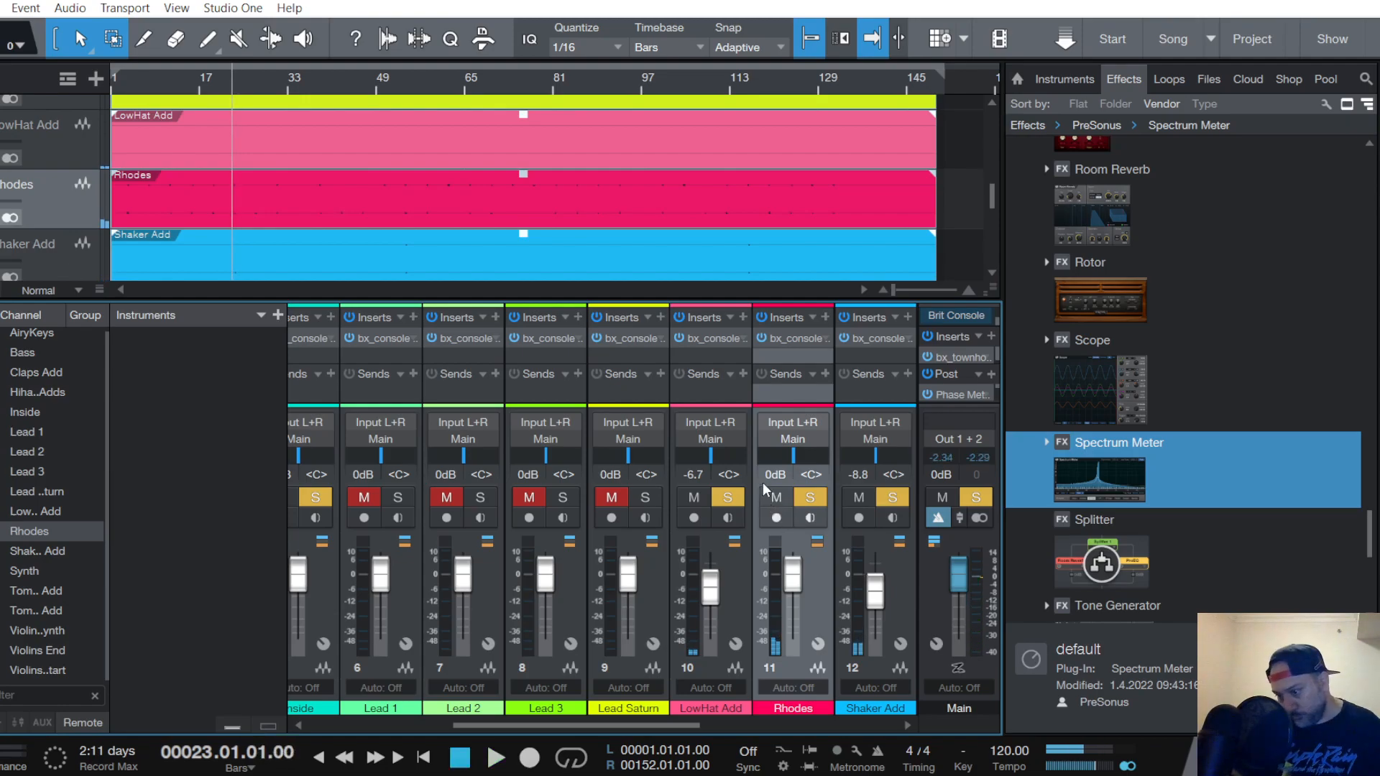
key("space")
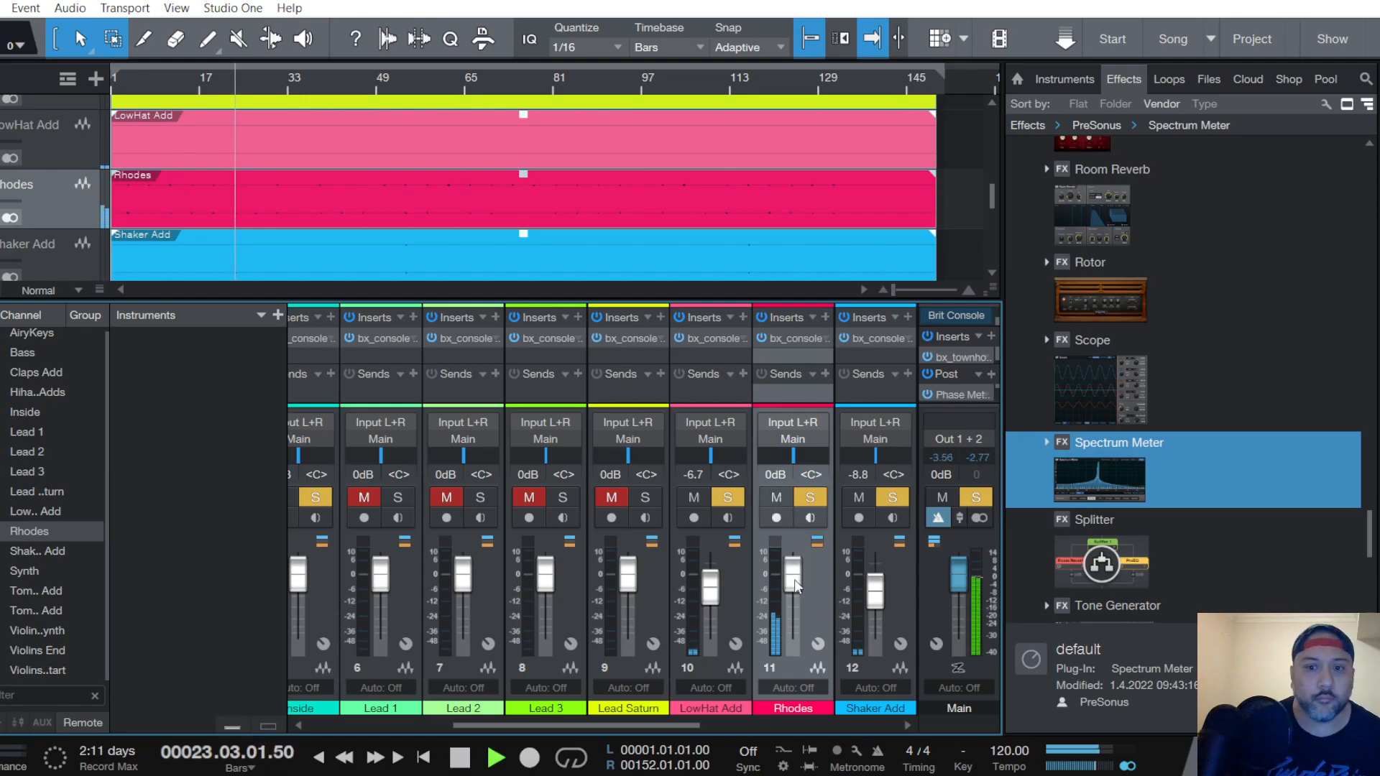
left_click_drag(794, 579, 795, 588)
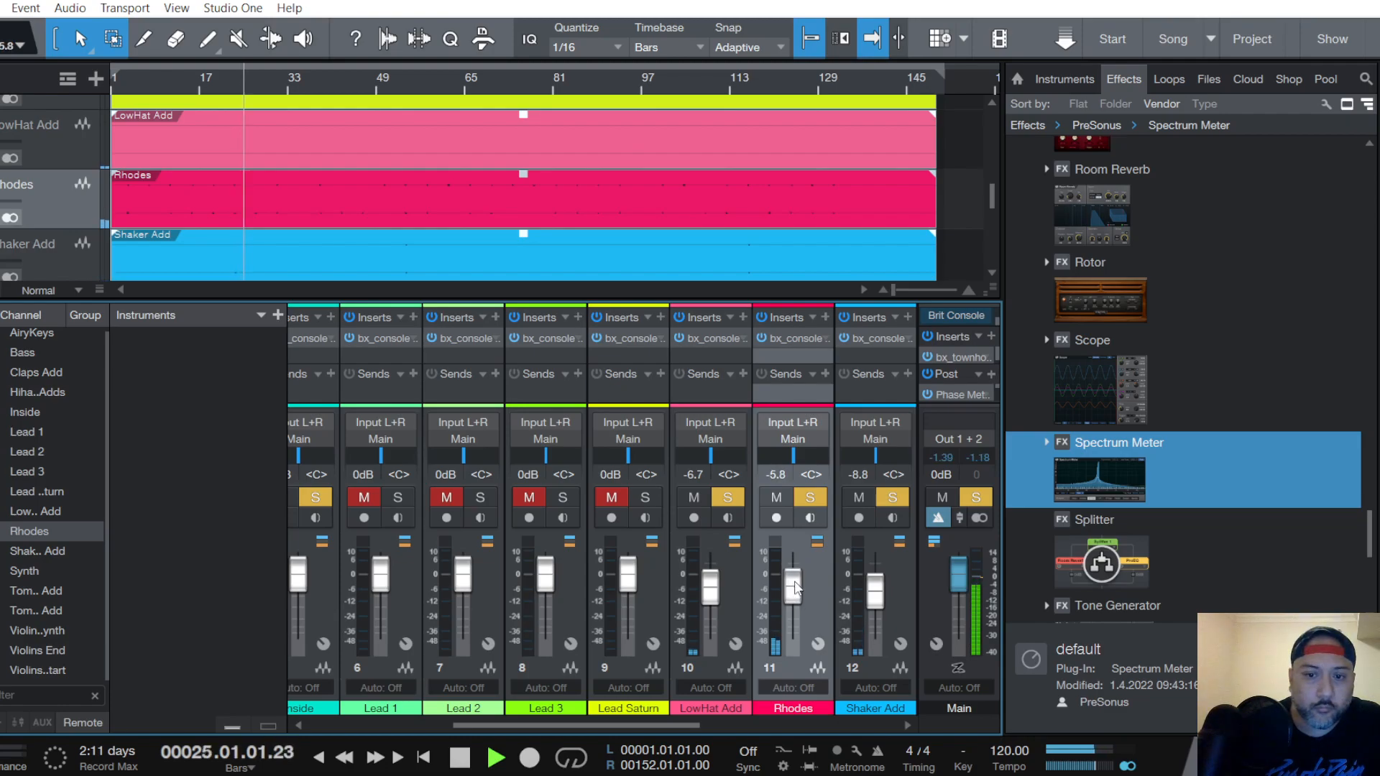
Open the Rhodes channel's bx_console SSL 4000 E and set its compressor ratio to about 2:1 and threshold to -15.0 dB
left_click(792, 338)
scroll(159, 333, "down", 5)
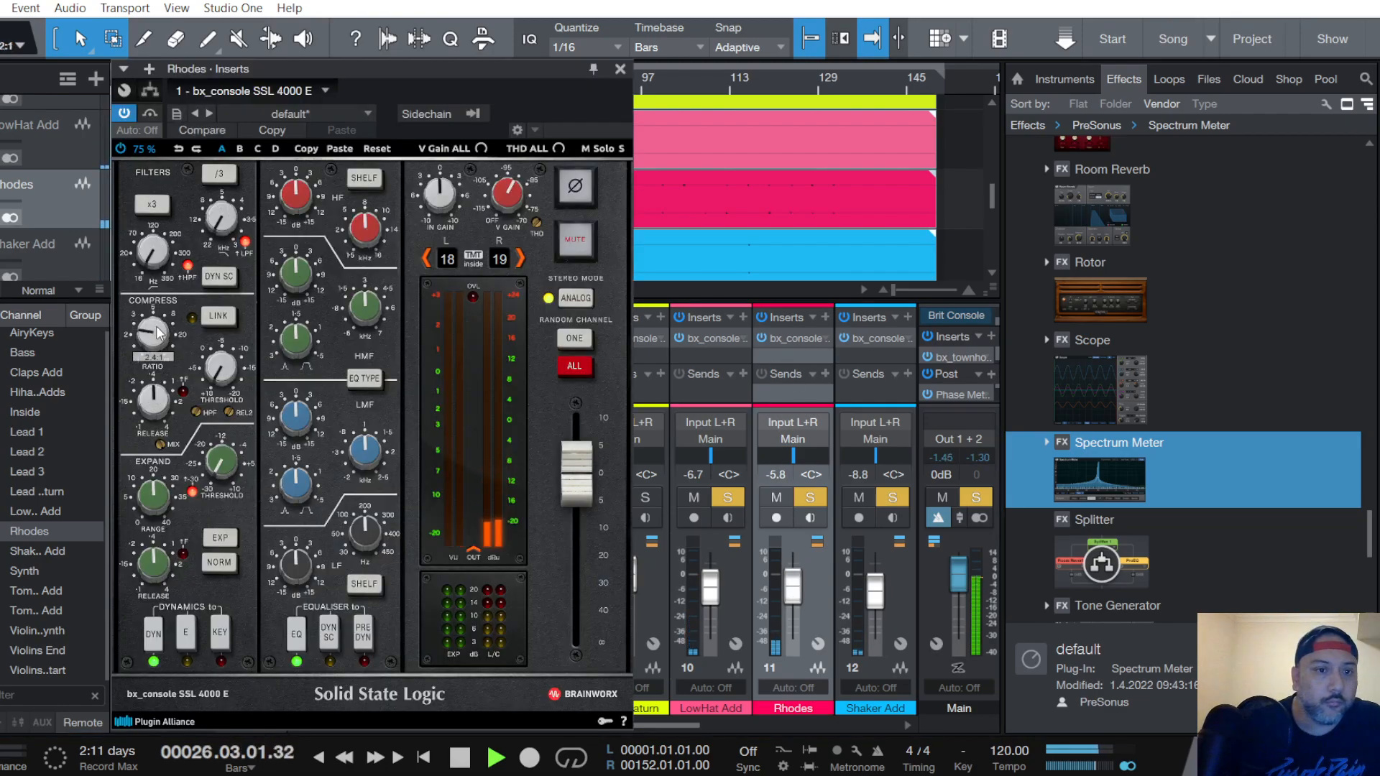
scroll(221, 370, "up", 3)
scroll(221, 371, "down", 8)
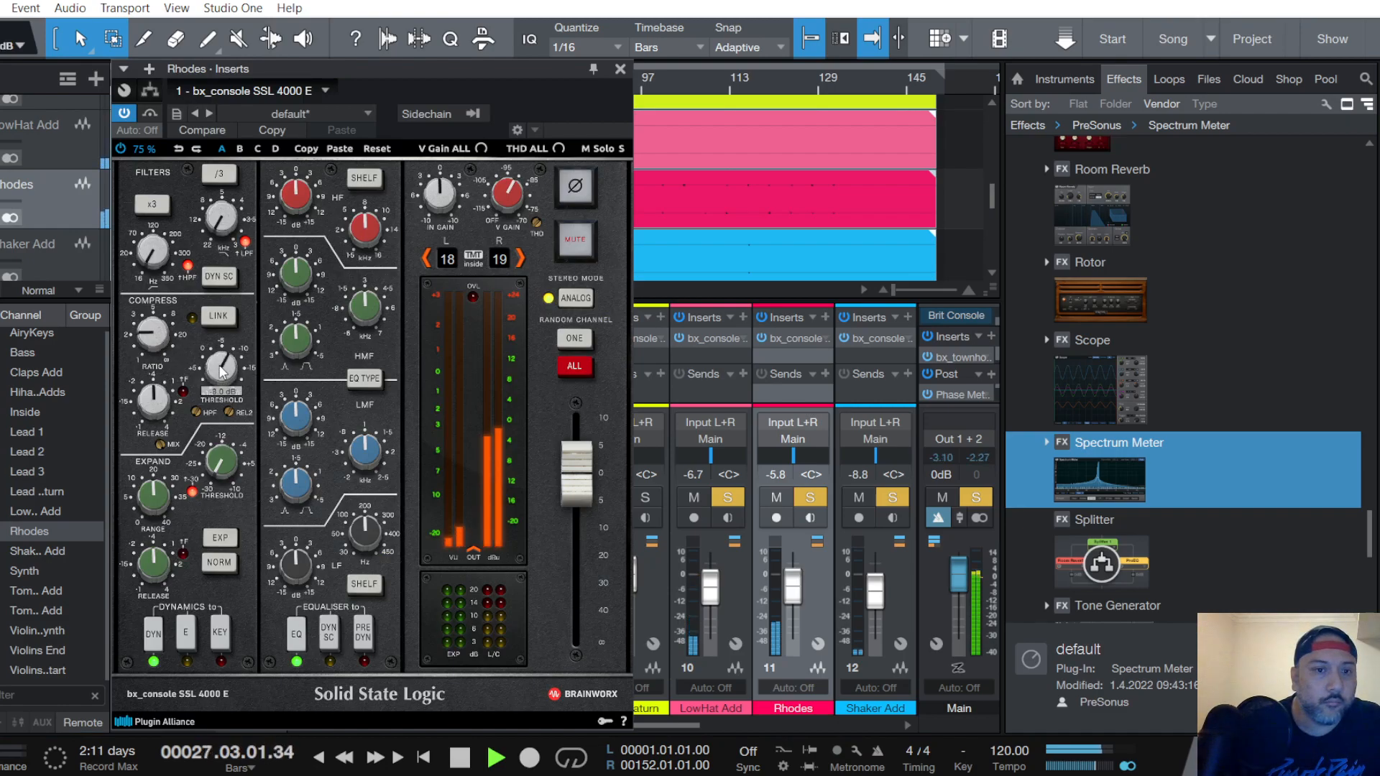
scroll(222, 370, "down", 1)
scroll(222, 370, "down", 1)
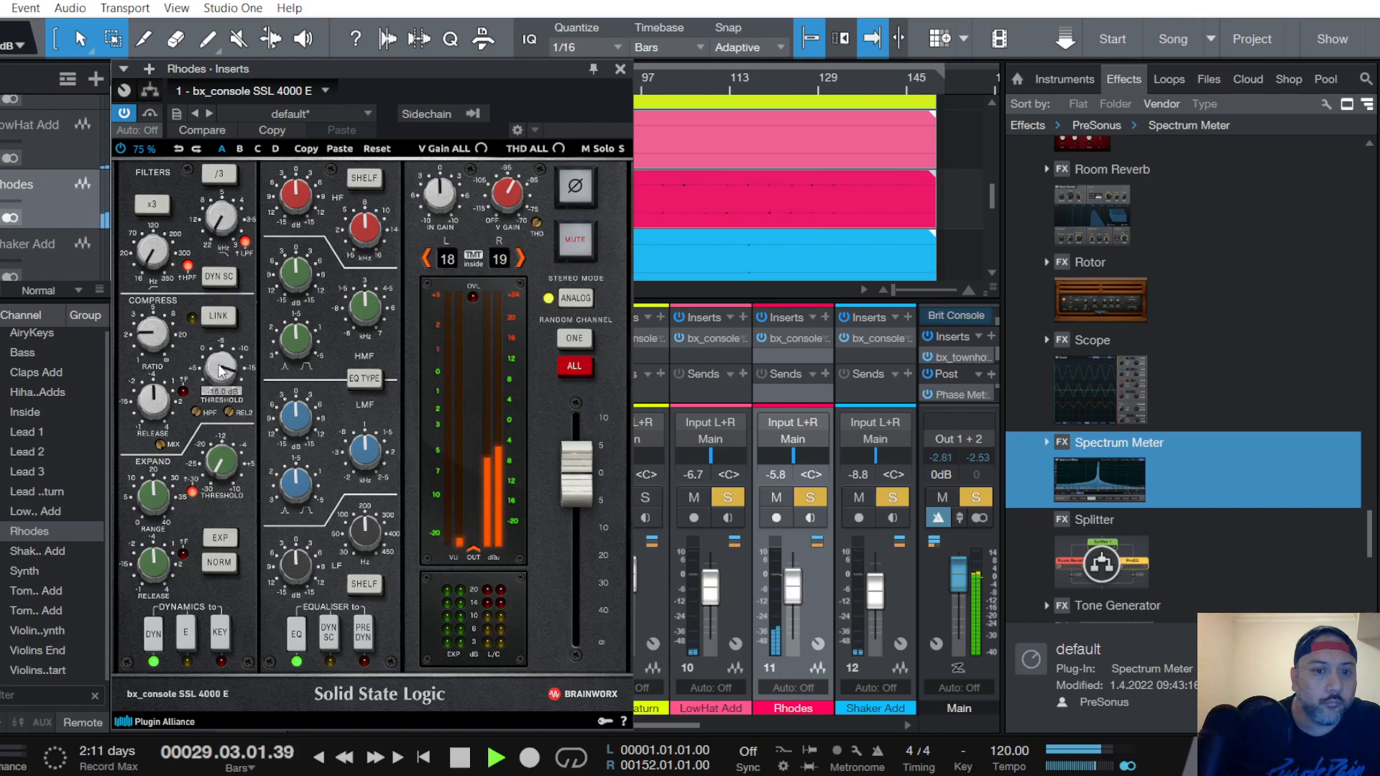
Raise the Rhodes console's input gain, place its EQ before the dynamics with an HF boost, and close the console
mouse_move(444, 200)
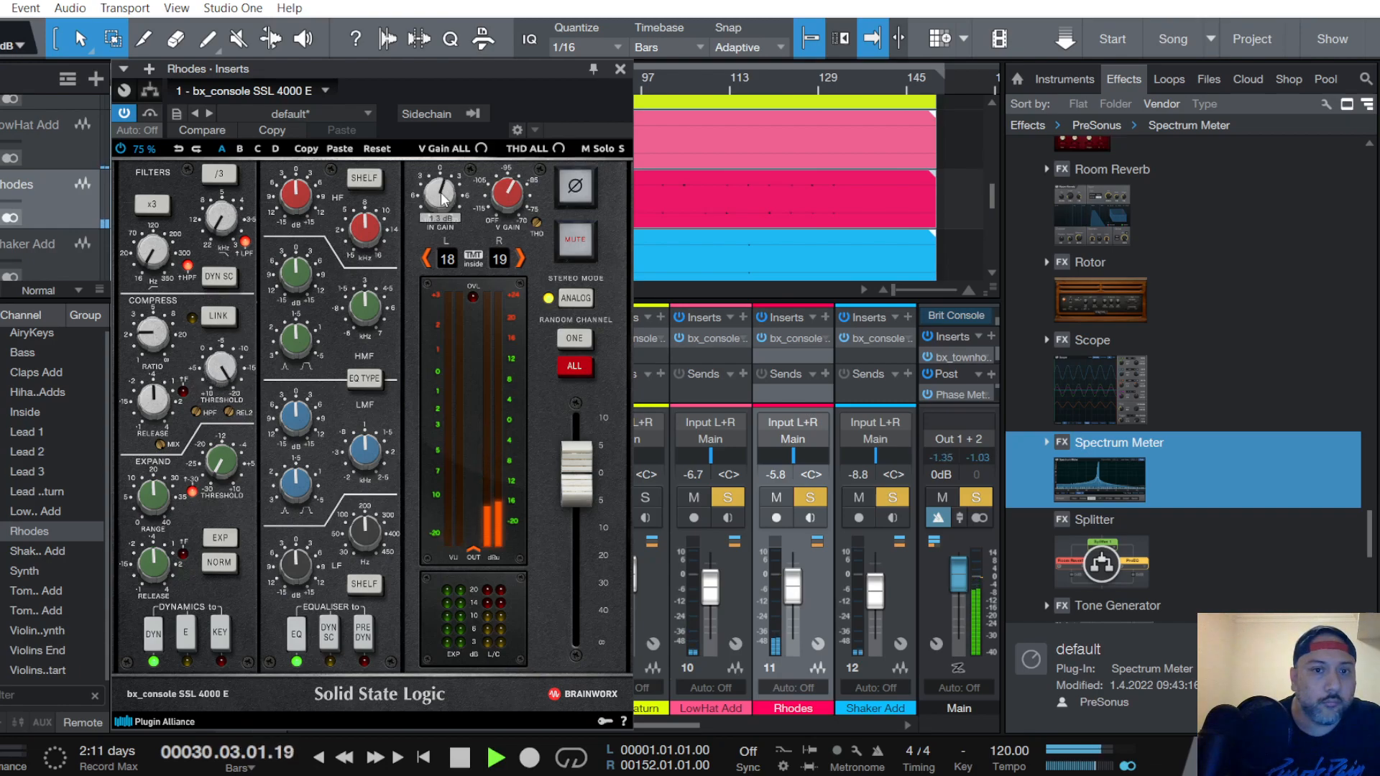
left_click(362, 631)
scroll(447, 188, "up", 3)
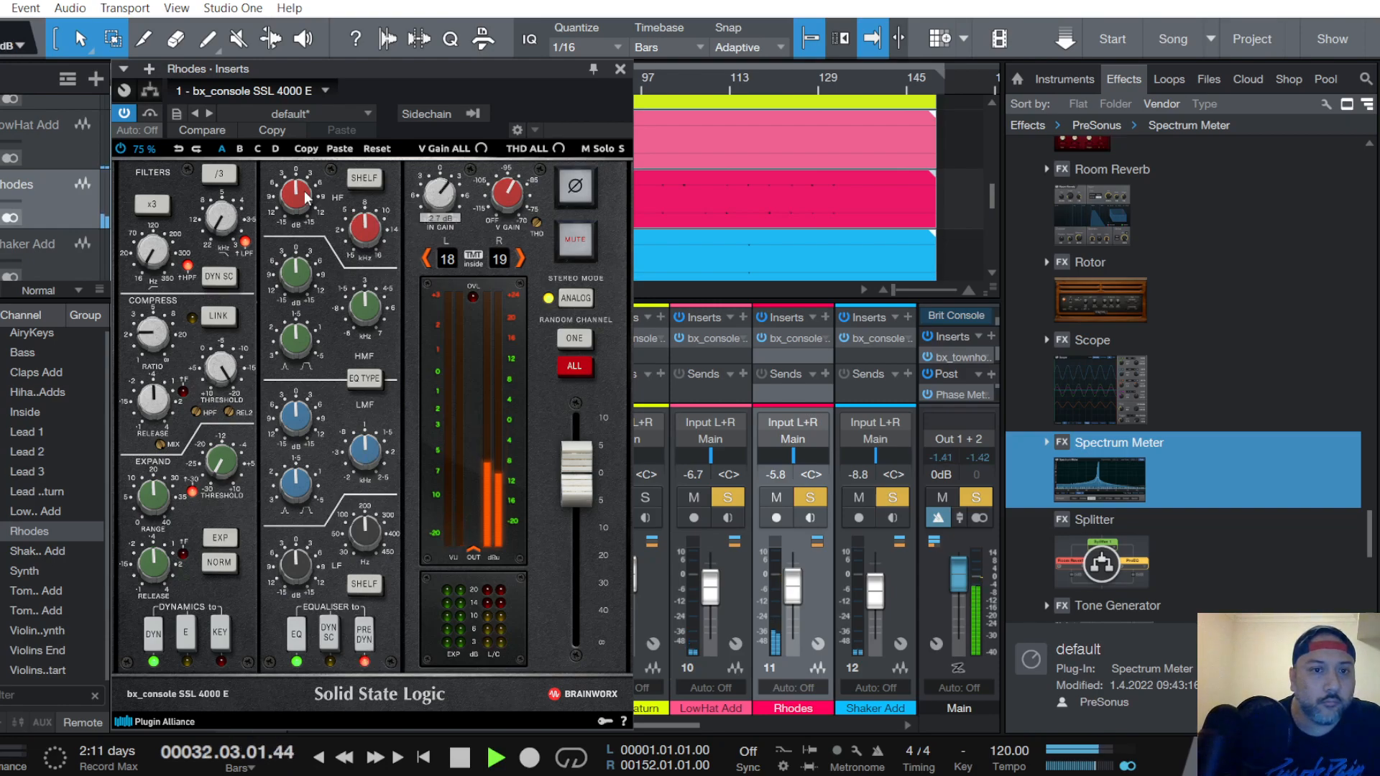
mouse_move(293, 540)
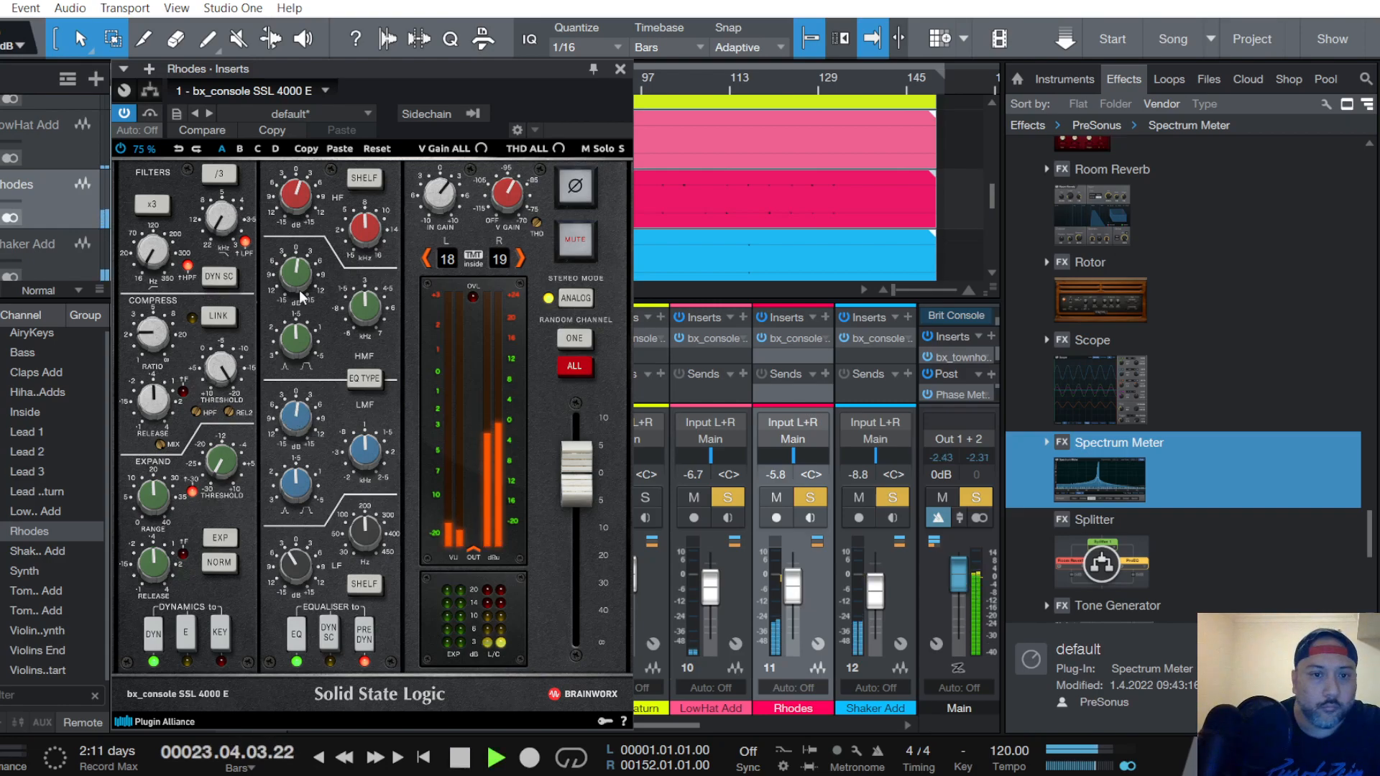
left_click(620, 69)
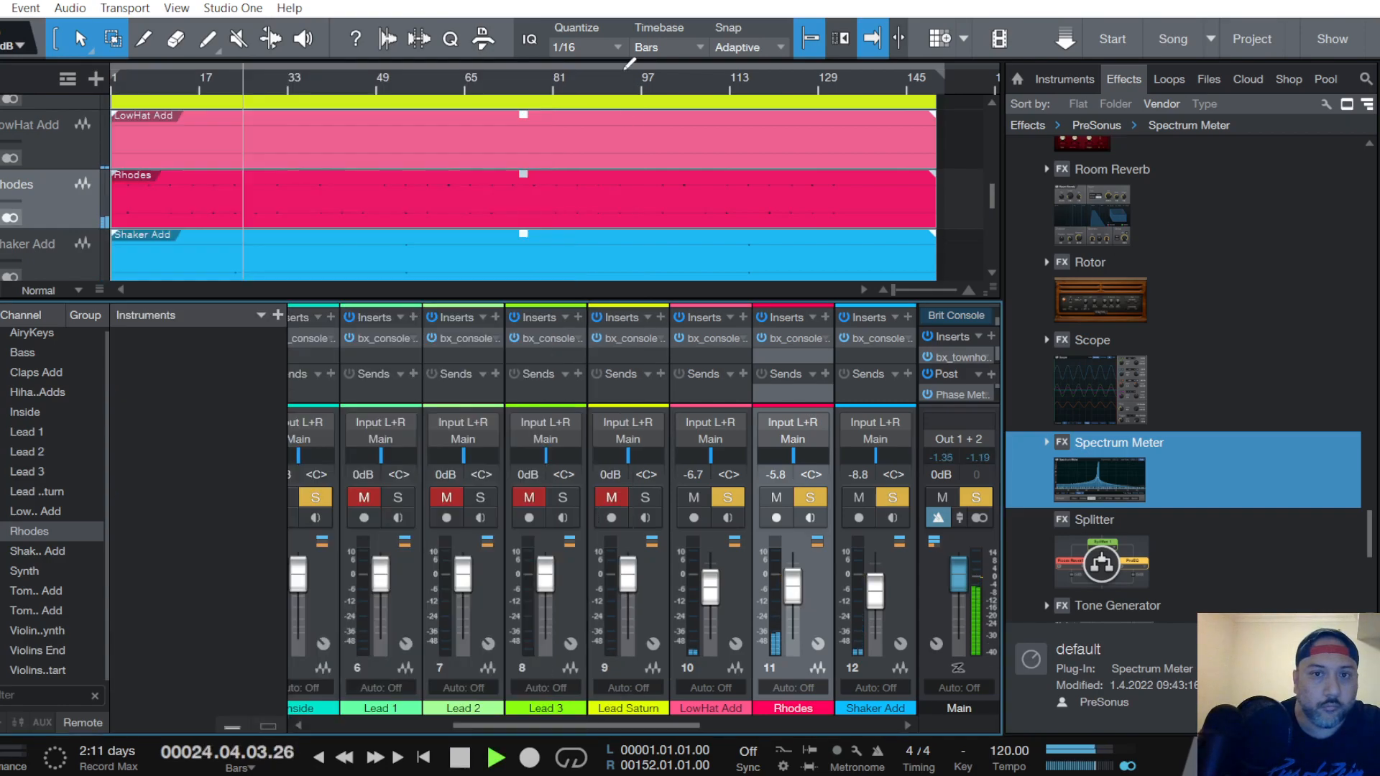
Lower the Rhodes channel's fader in stages to -7.9 dB while replaying the song from around bar 23
left_click_drag(793, 585, 794, 596)
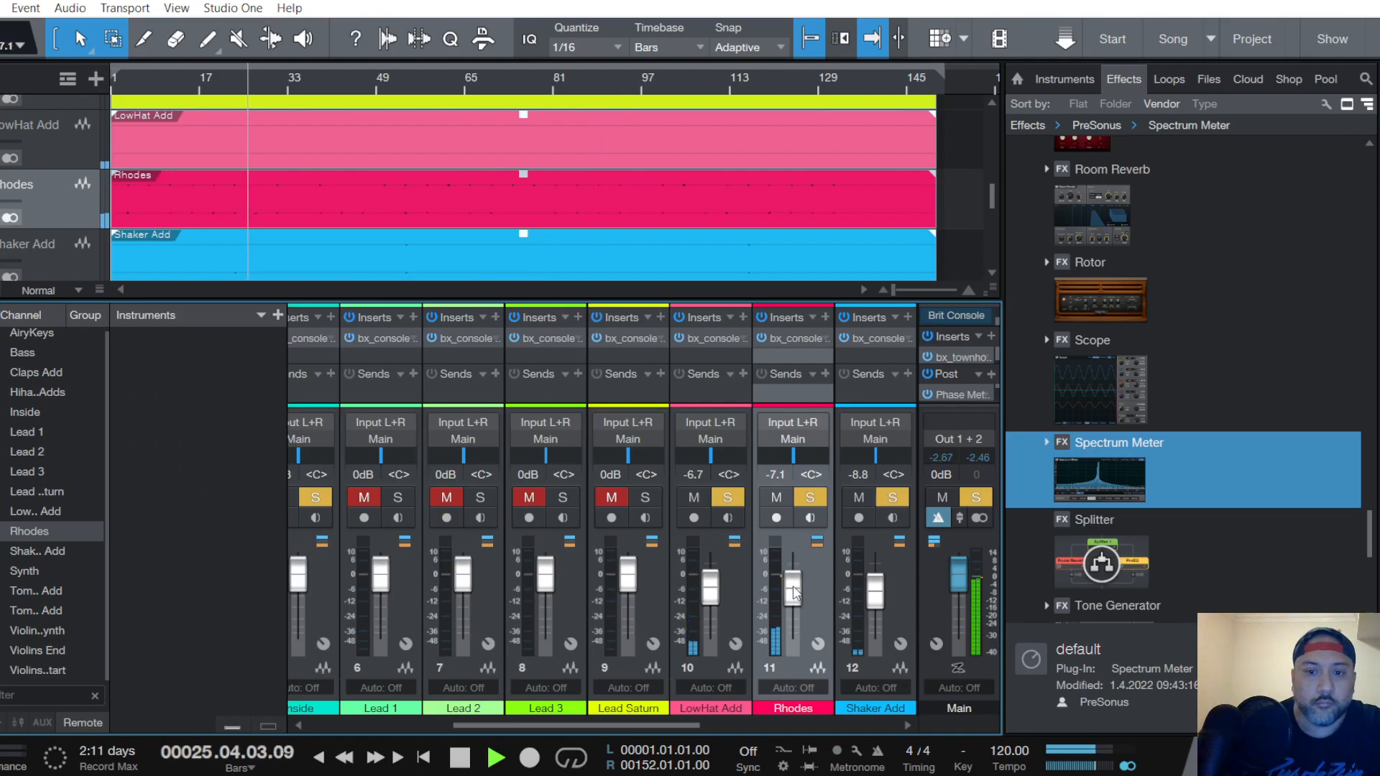
key("space")
key("space")
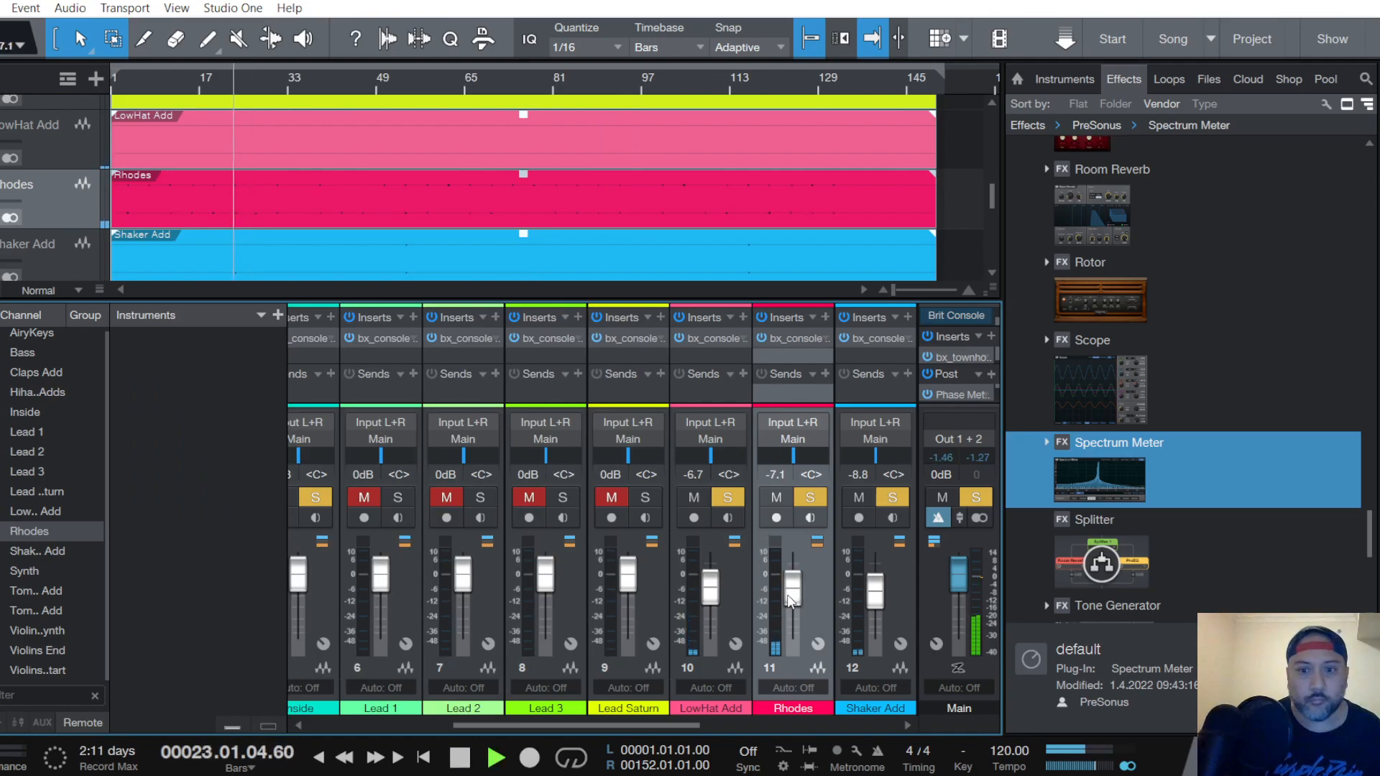
left_click_drag(791, 590, 795, 587)
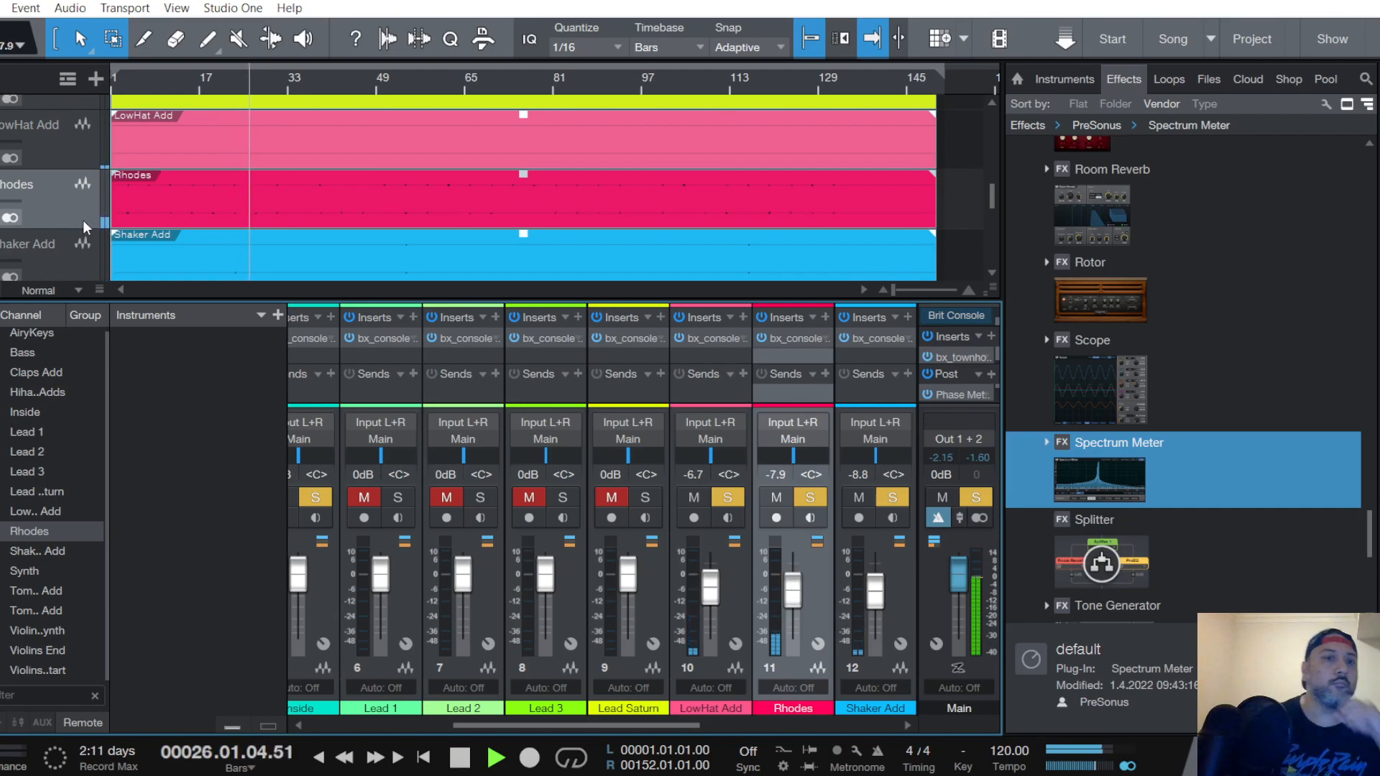
Save the song
scroll(65, 222, "down", 1)
left_click(0, 8)
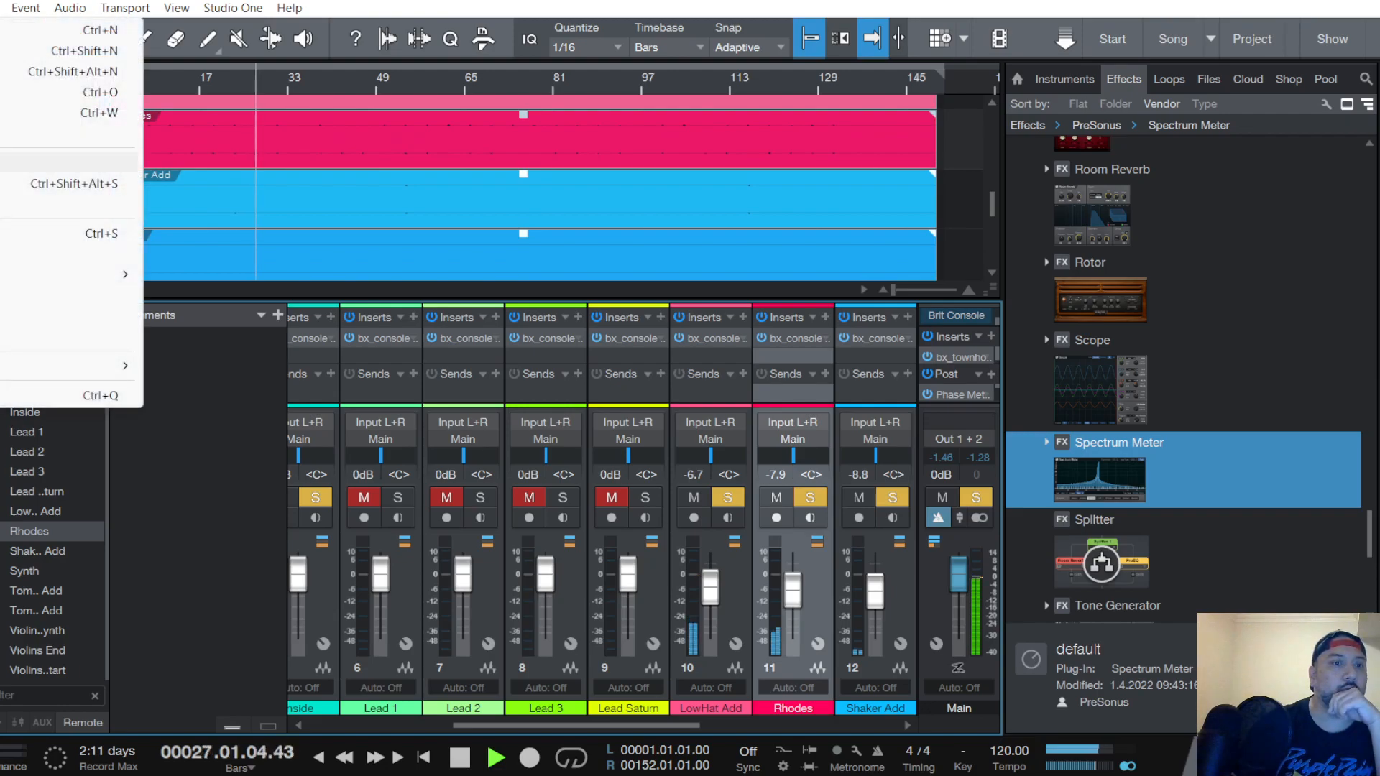
left_click(2, 234)
Select the TomsHi Add track, and unmute and solo its channel
scroll(98, 212, "down", 1)
scroll(97, 205, "down", 1)
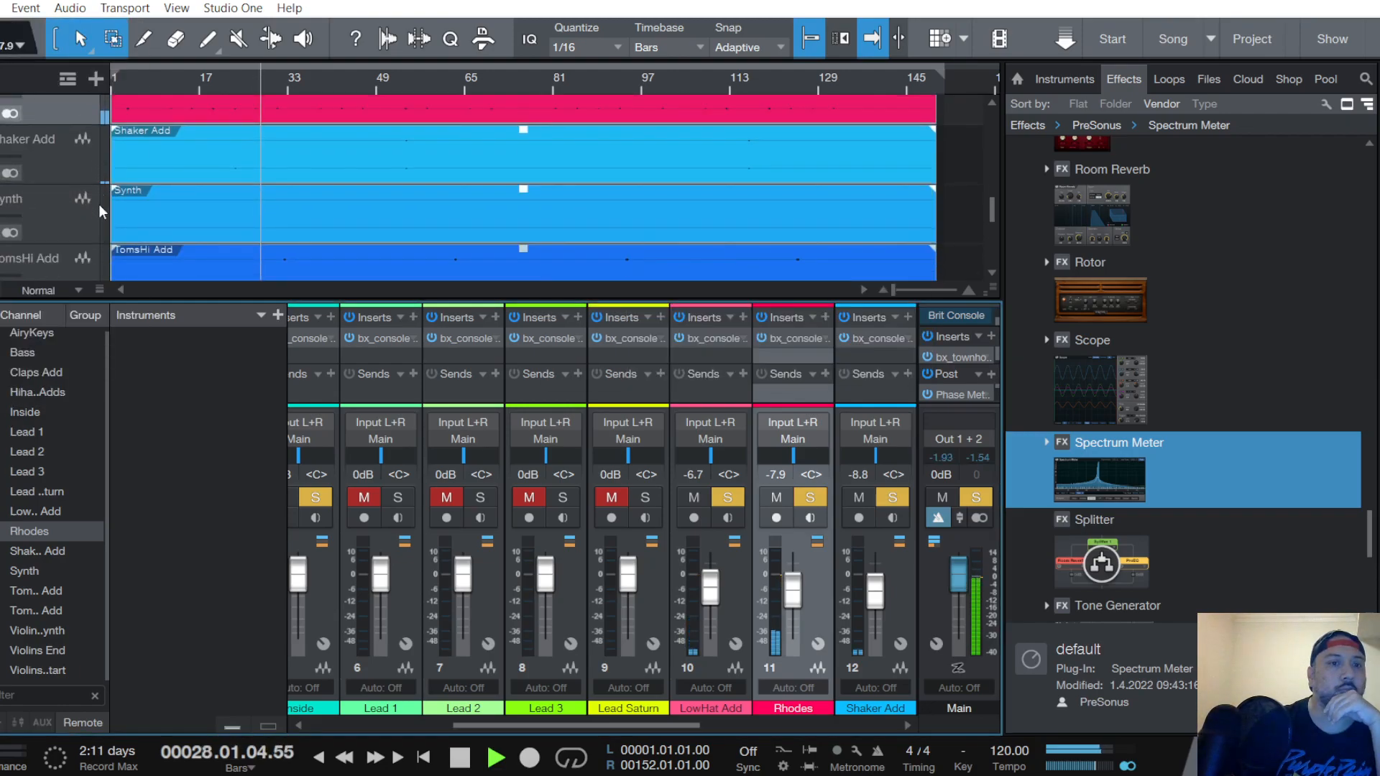
scroll(98, 204, "down", 1)
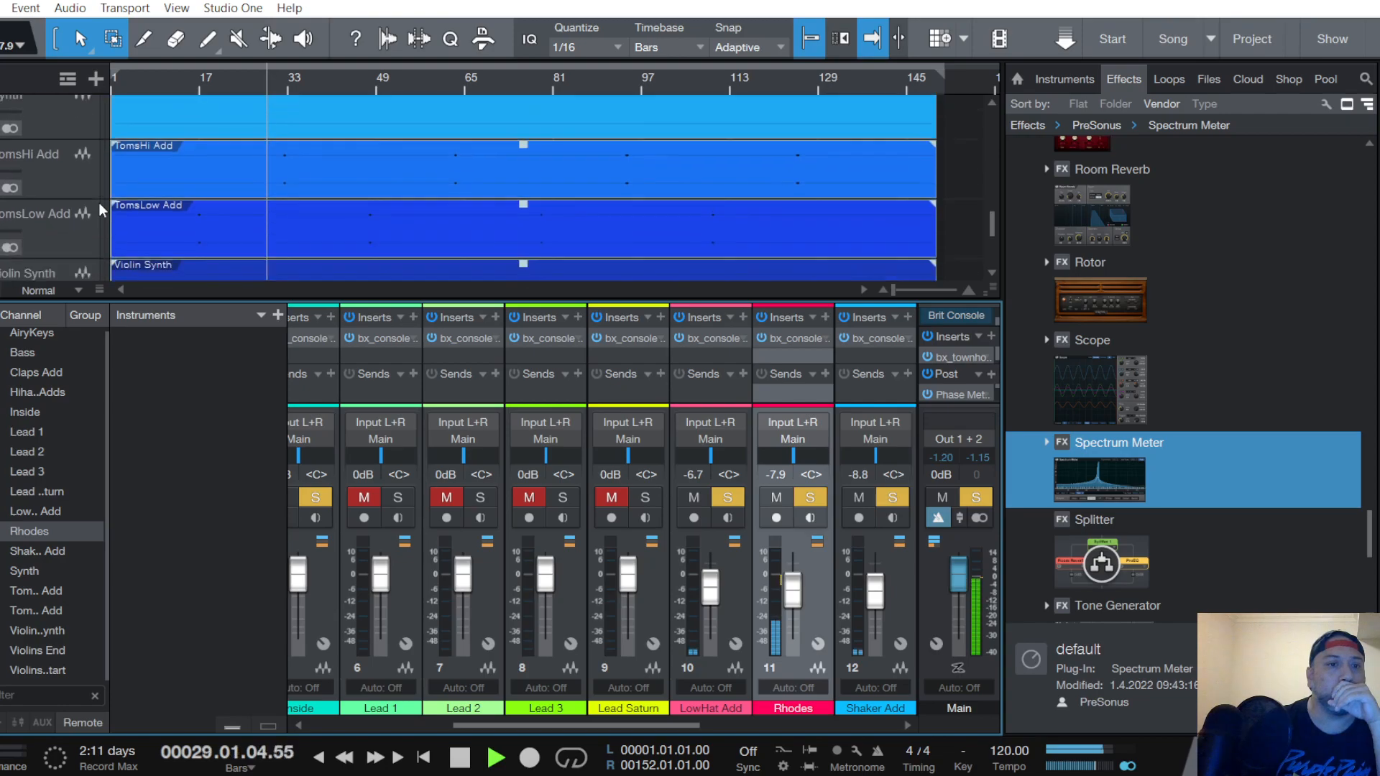
scroll(98, 204, "down", 1)
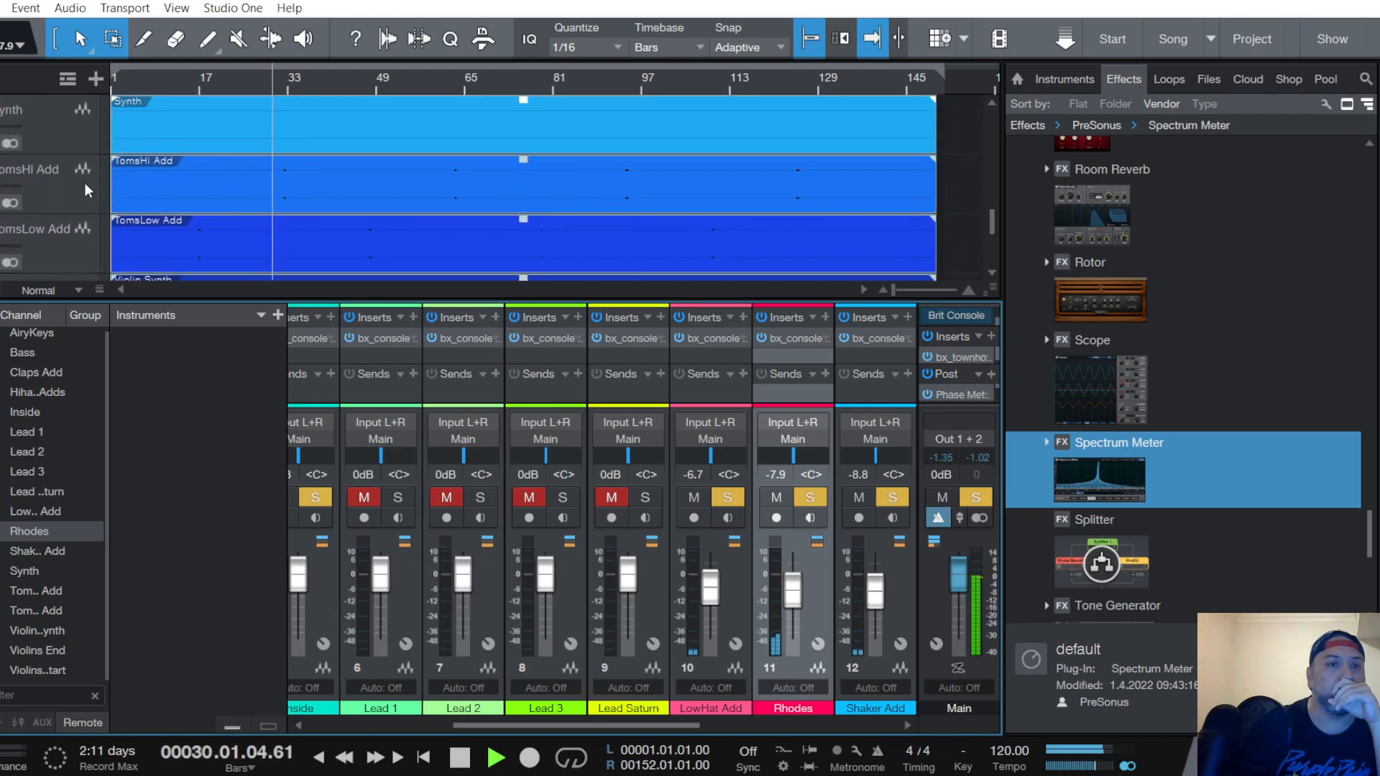
left_click(84, 182)
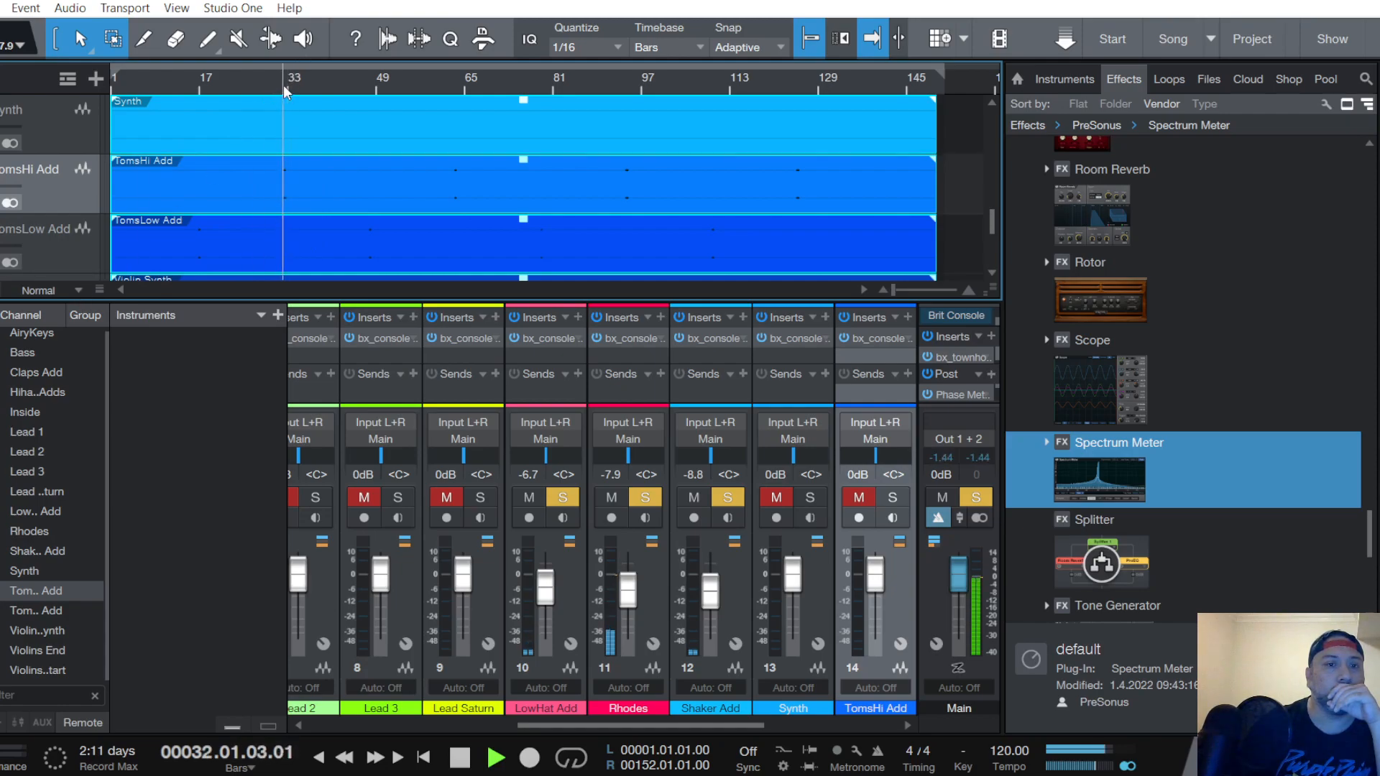
left_click(860, 497)
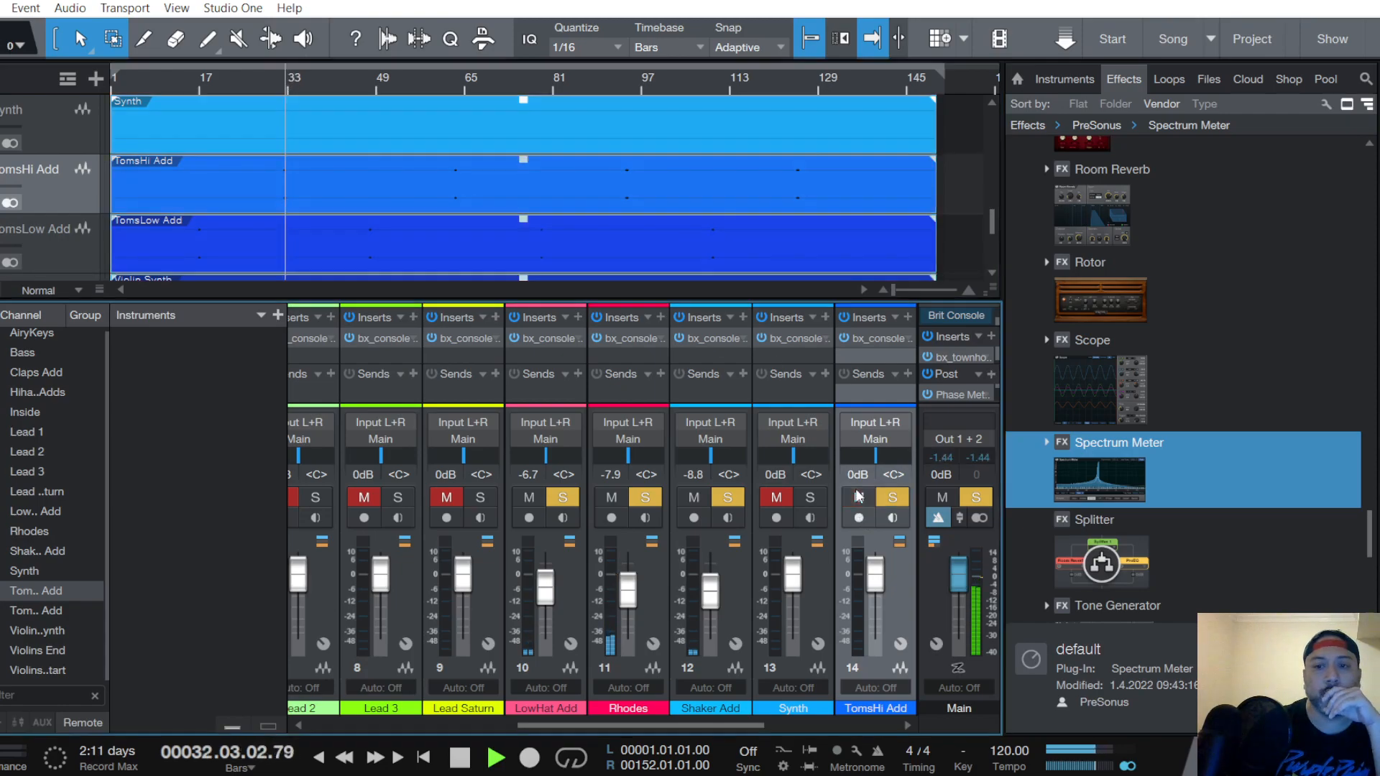
In the TomsHi Add channel's bx_console SSL 4000 E, set the compressor ratio to 4.2:1, adjust the release and lower the threshold
left_click(868, 338)
left_click_drag(154, 328, 153, 329)
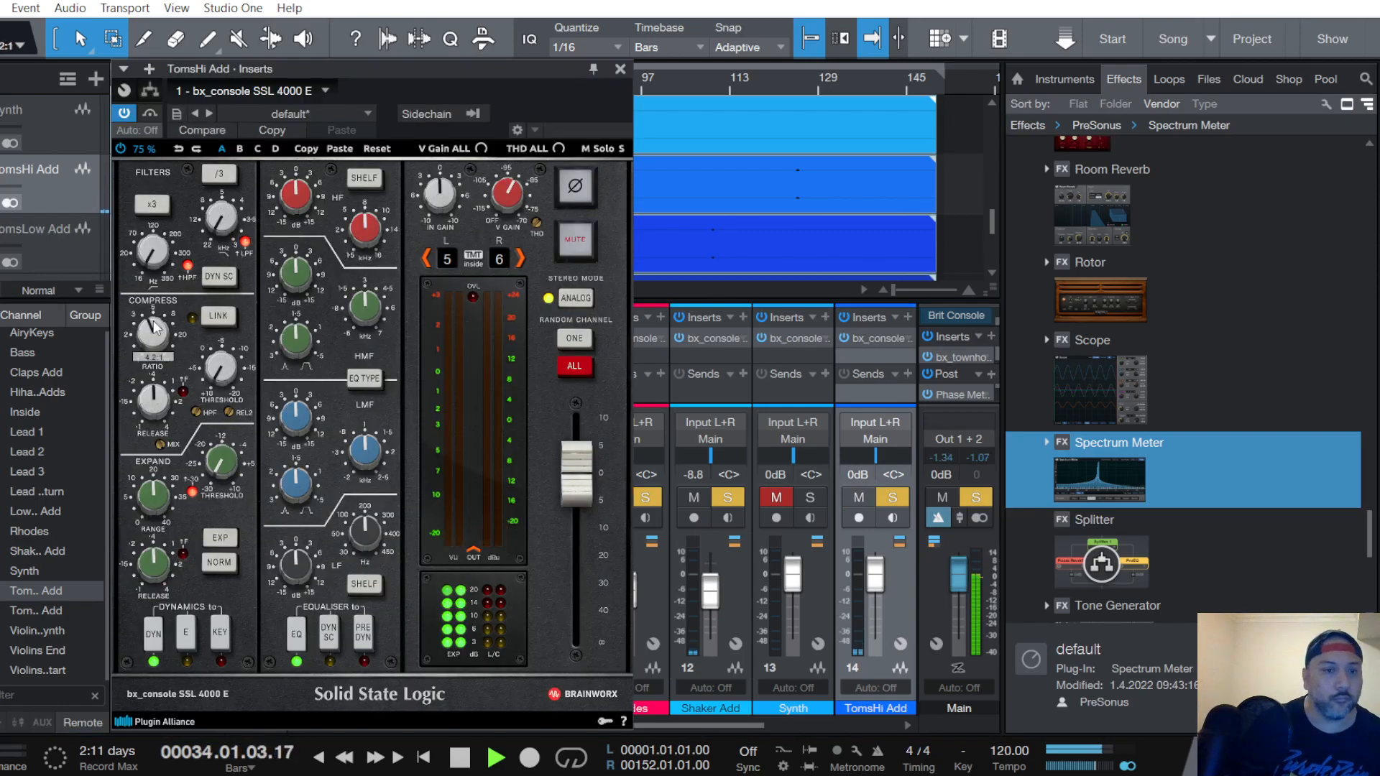
mouse_move(156, 403)
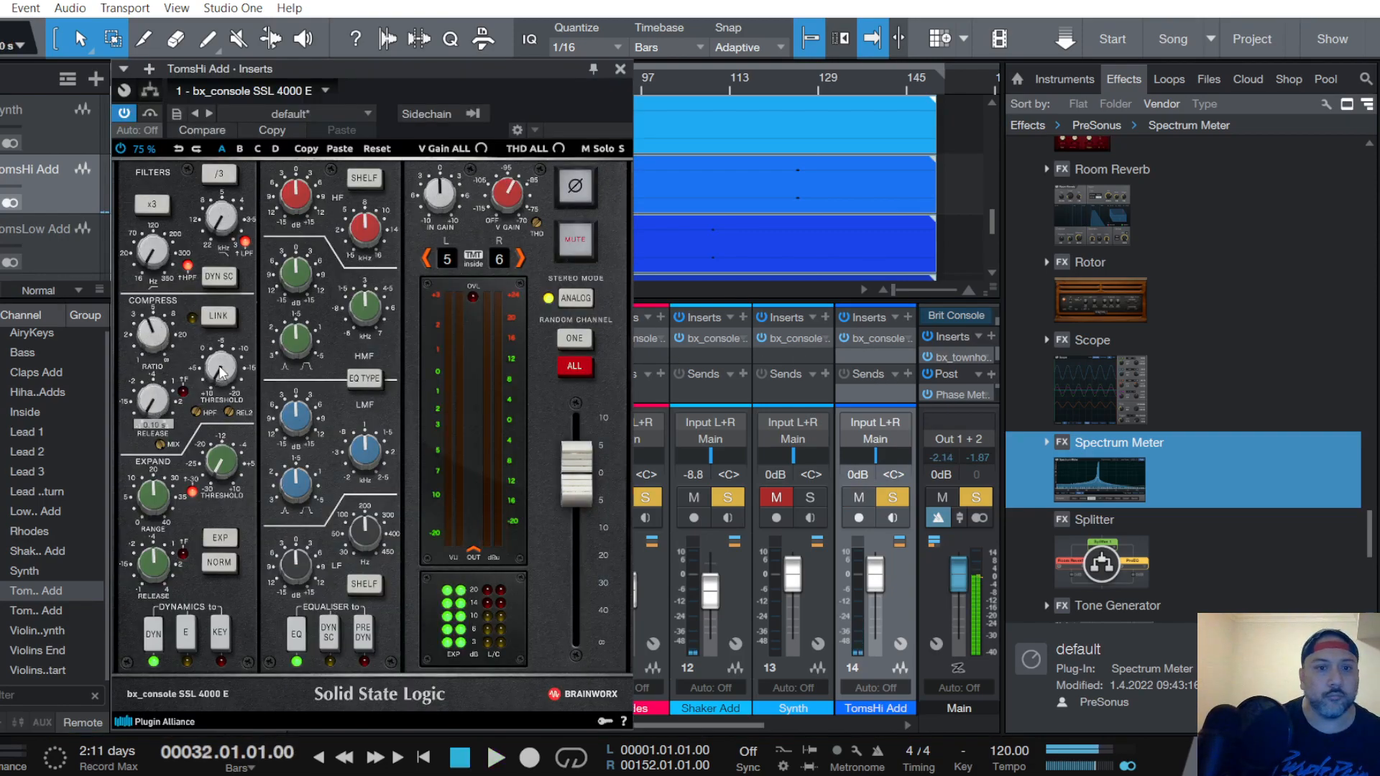
mouse_move(222, 367)
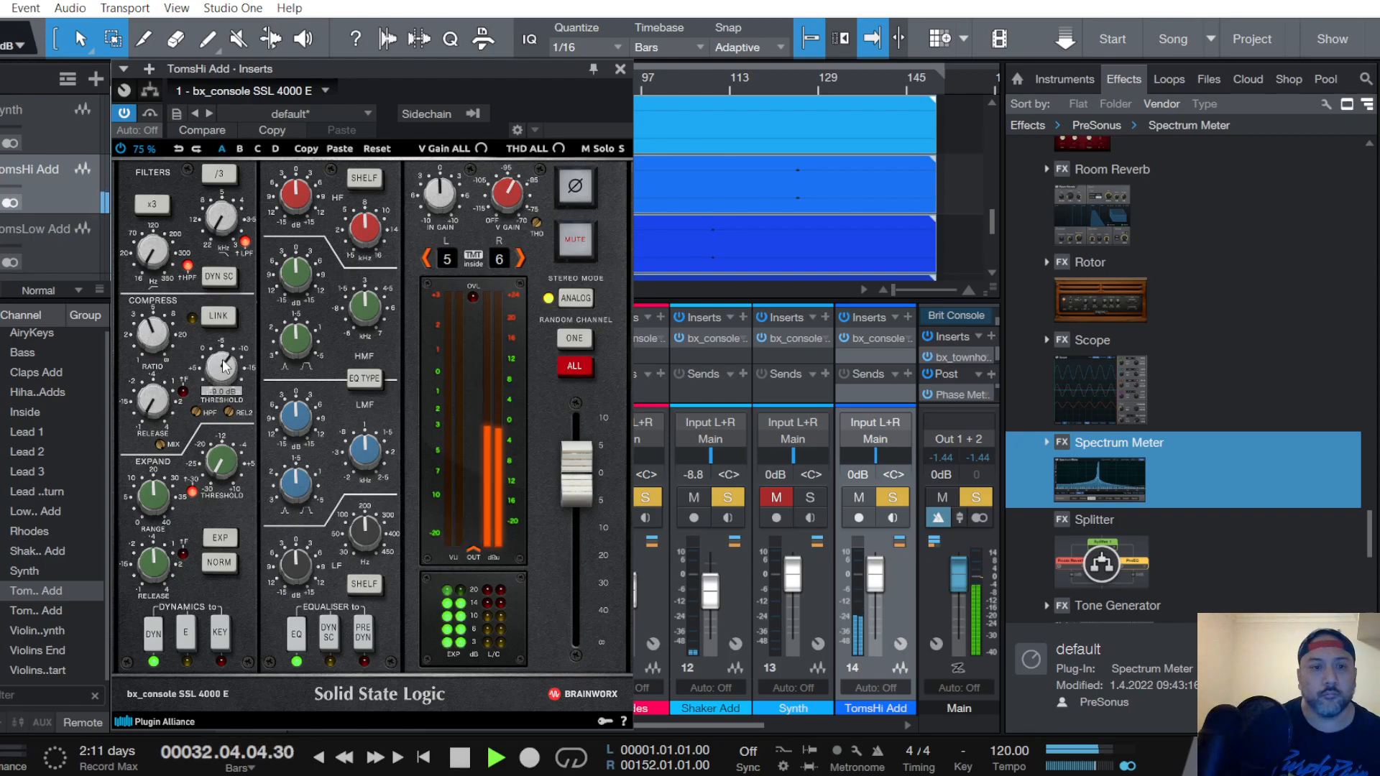
left_click_drag(223, 367, 225, 367)
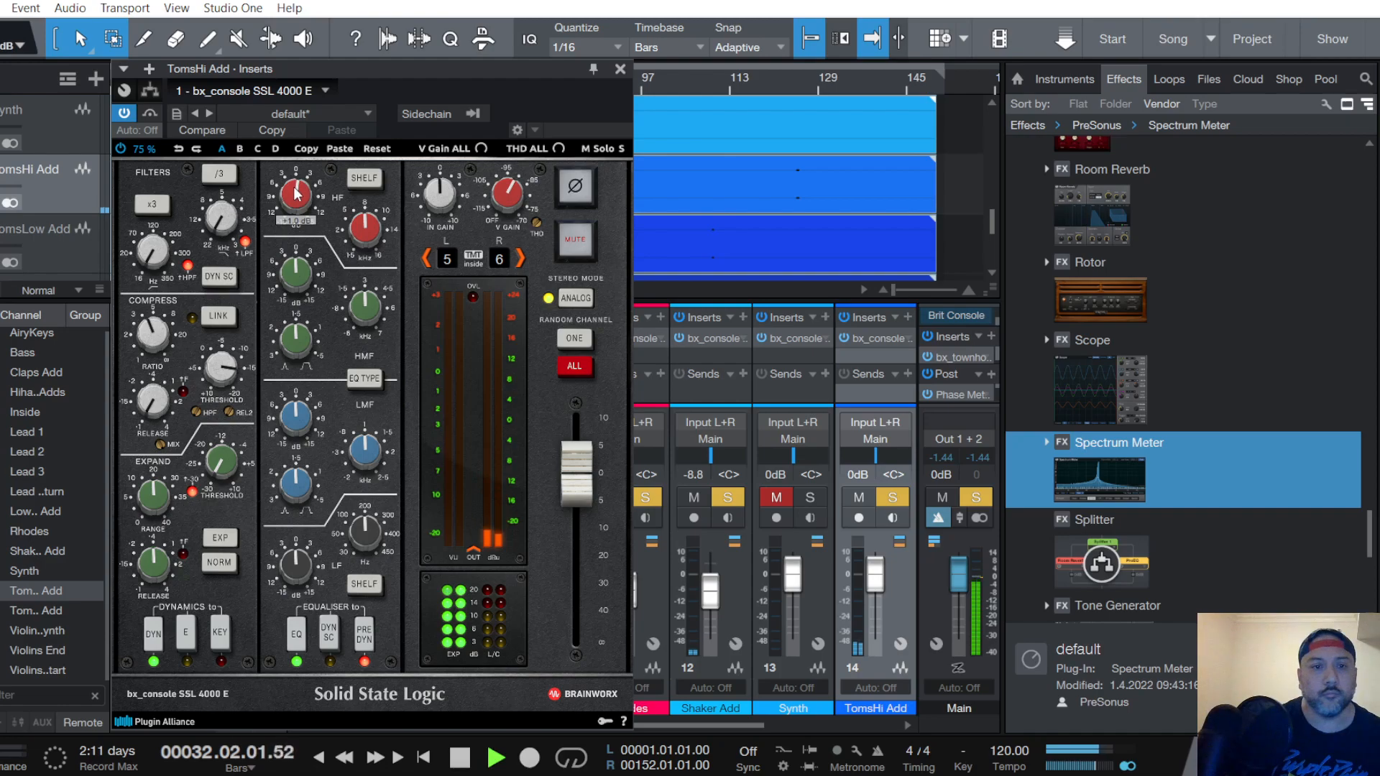
Finish shaping the TomsHi Add console's midrange EQ gains, close the console, and lower the channel's fader to -3.3 dB
mouse_move(296, 282)
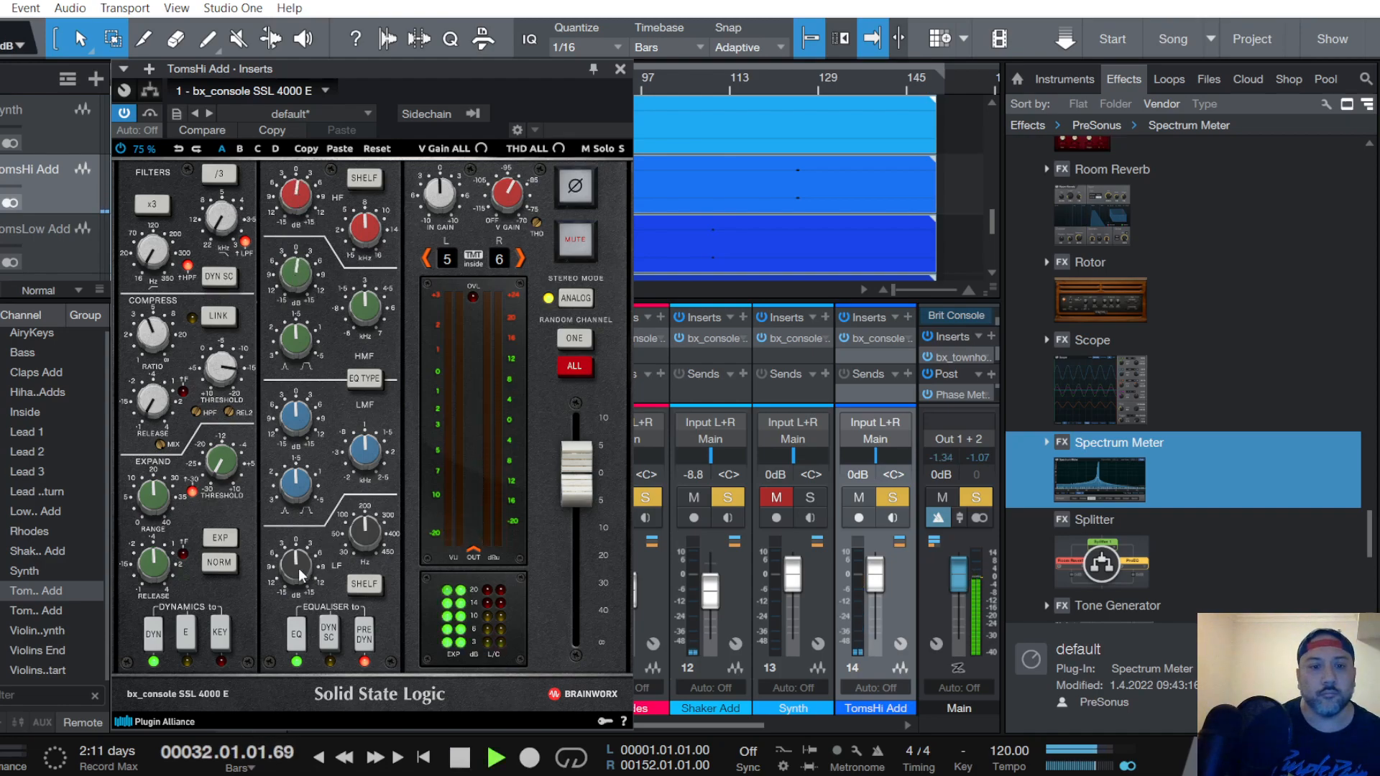
mouse_move(304, 412)
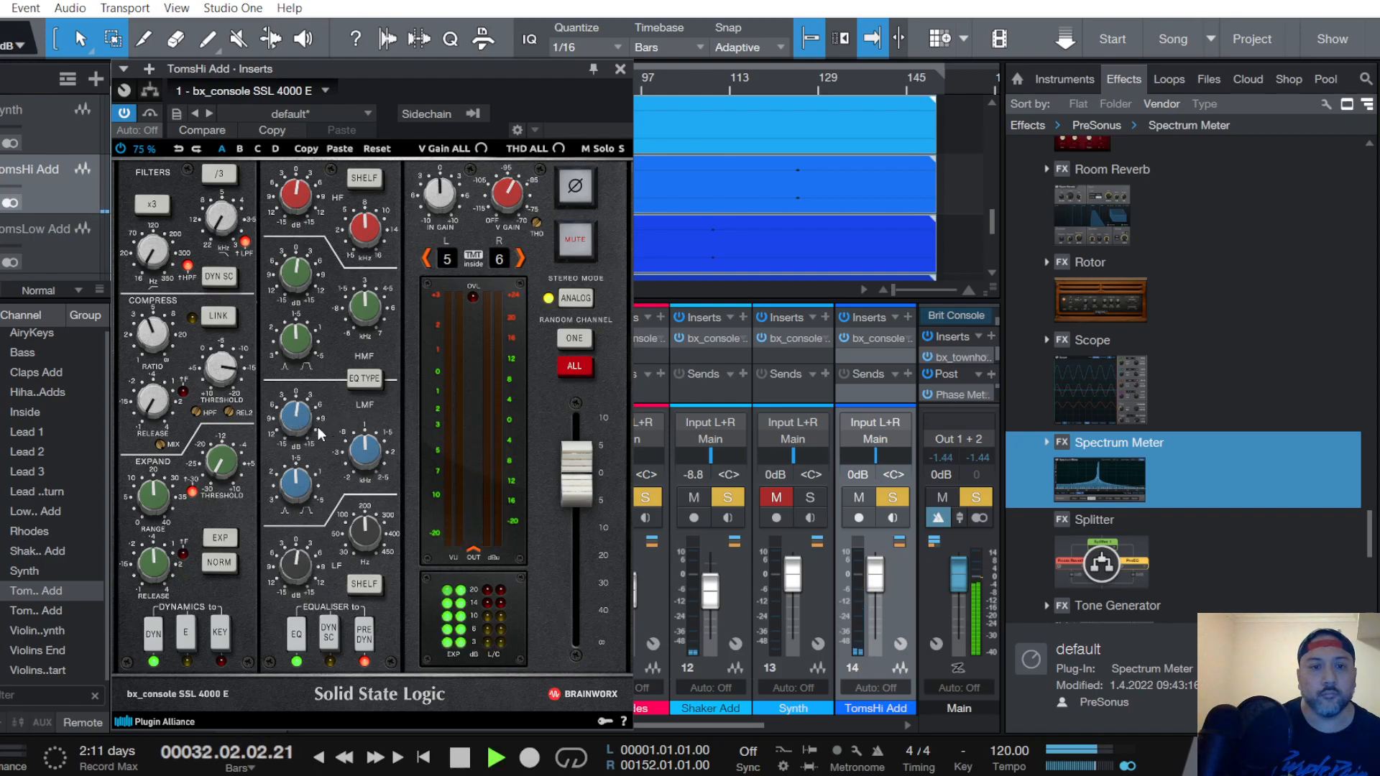
left_click(620, 69)
left_click_drag(875, 573, 876, 585)
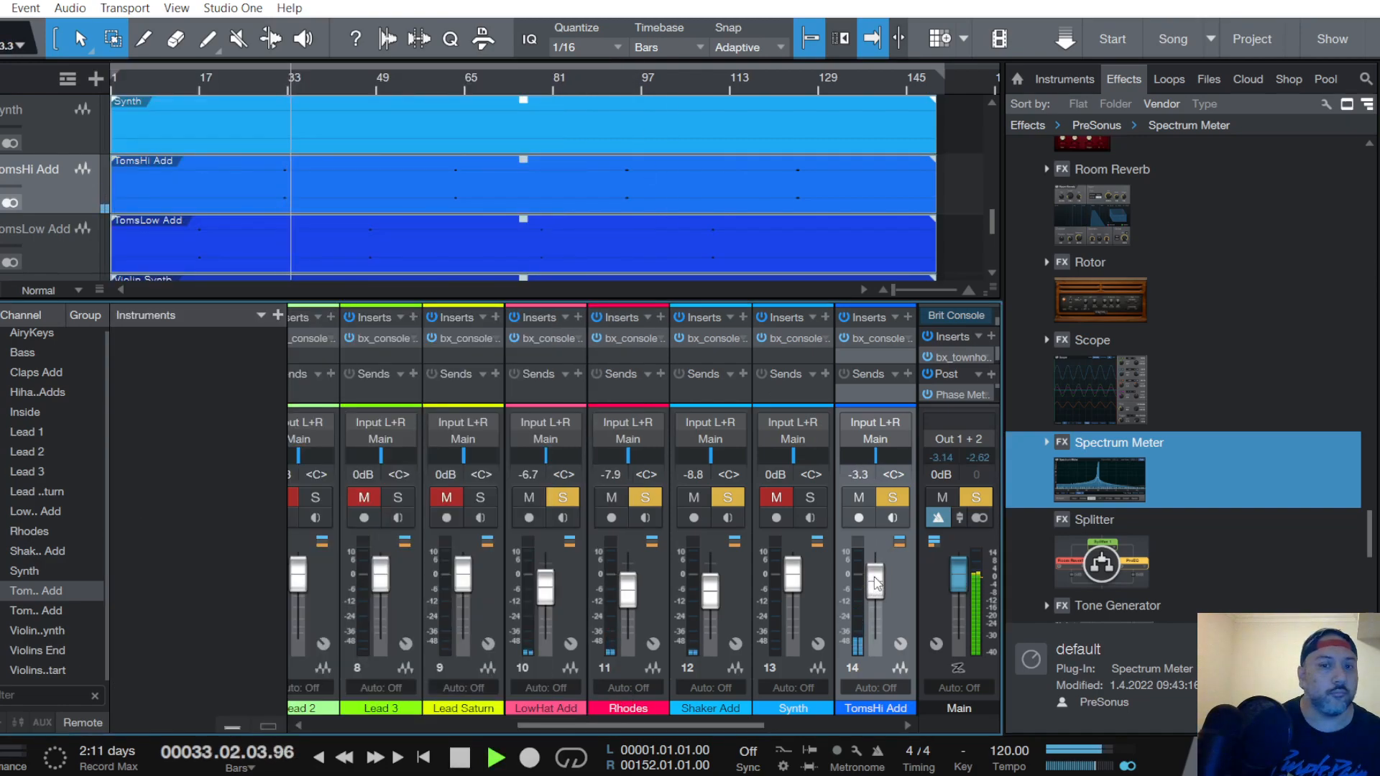
Select the TomsLow Add track, stop playback, and place the playback cursor at bar 16
left_click(67, 240)
key("space")
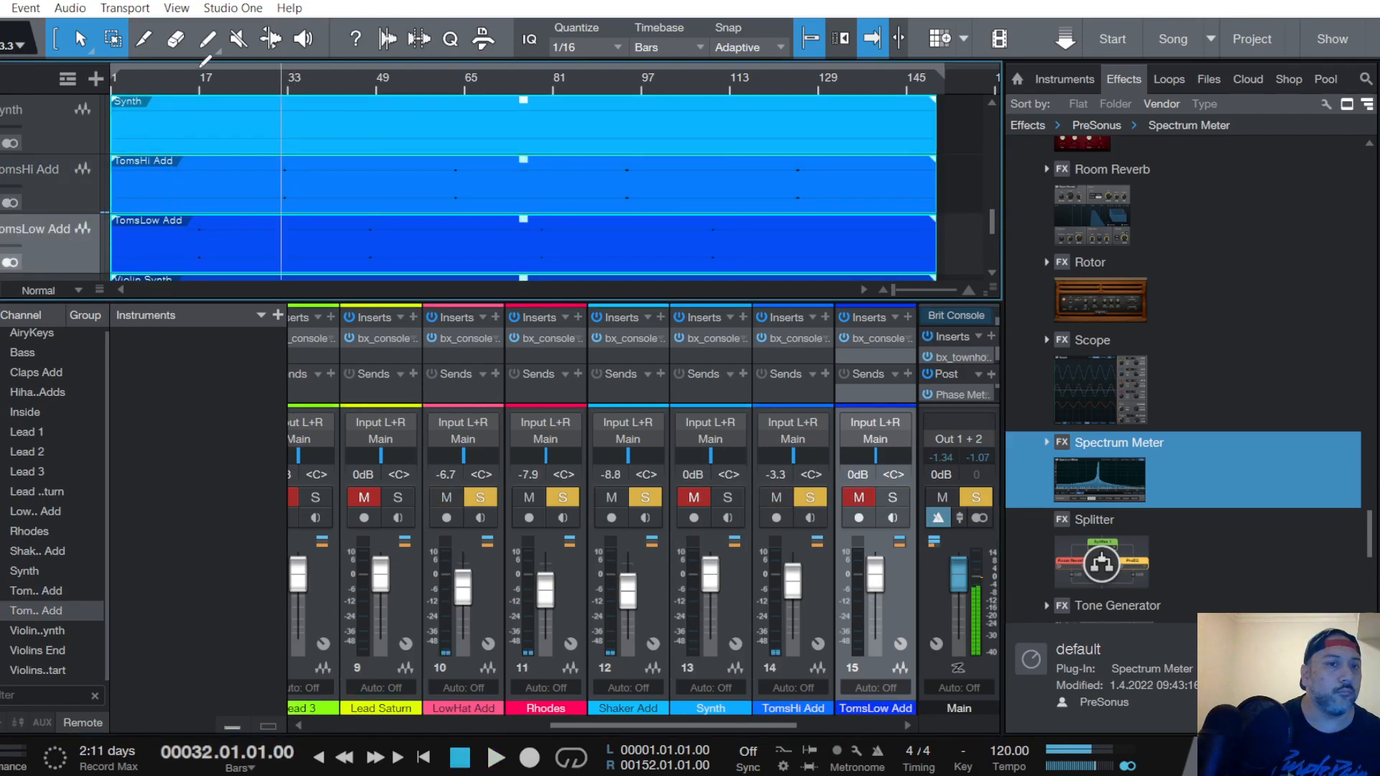
left_click(194, 83)
left_click(197, 83)
left_click(191, 83)
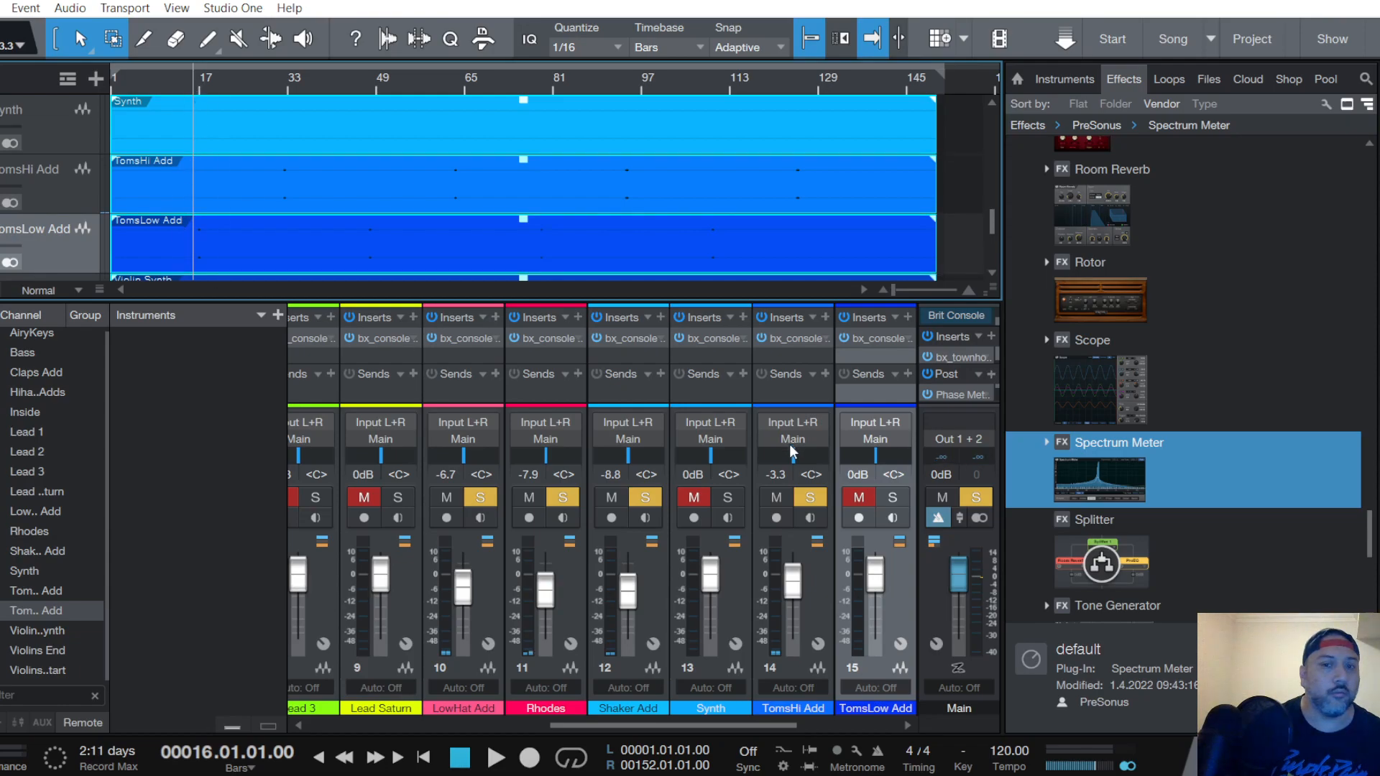
Set the track height to X-Large, and unmute and solo the TomsLow Add channel while playing from bar 16
left_click(80, 286)
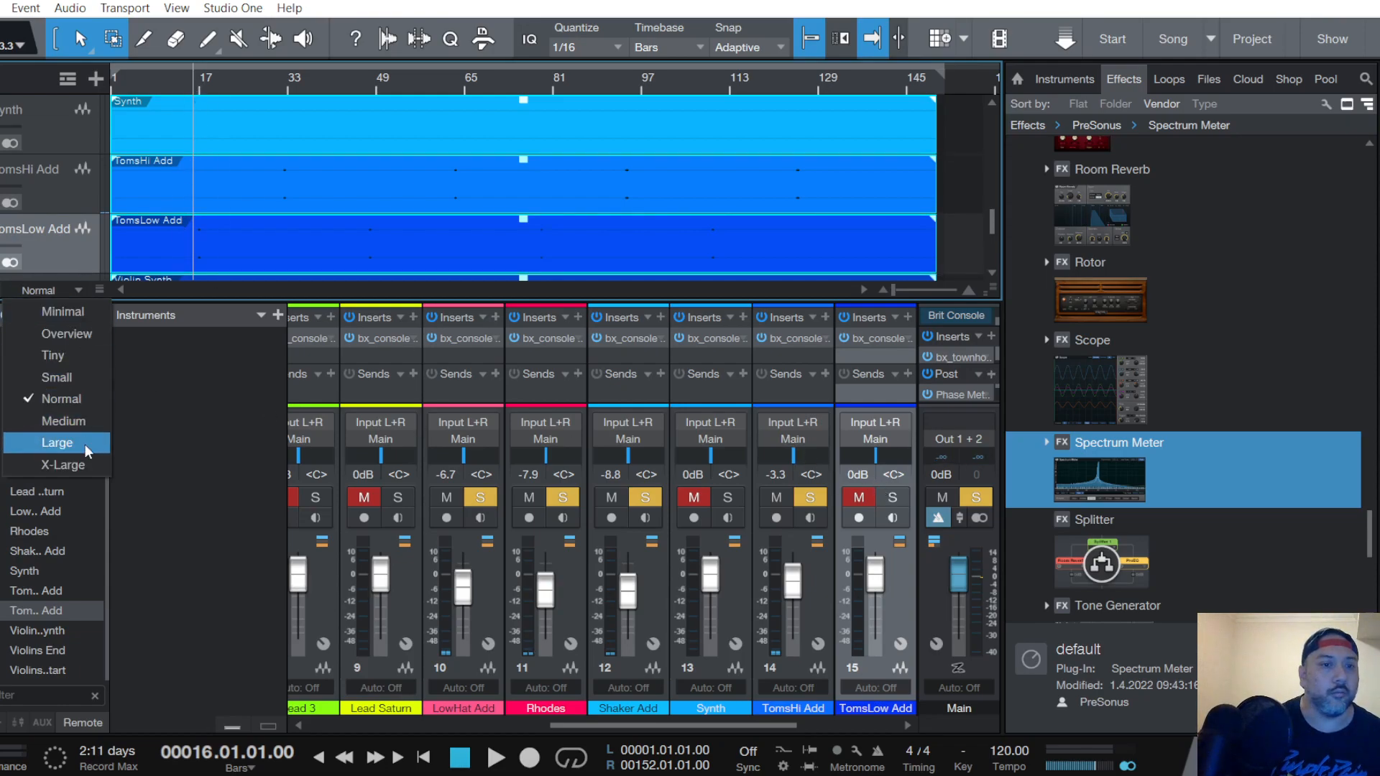
left_click(83, 457)
key("space")
left_click(859, 497)
left_click(892, 497)
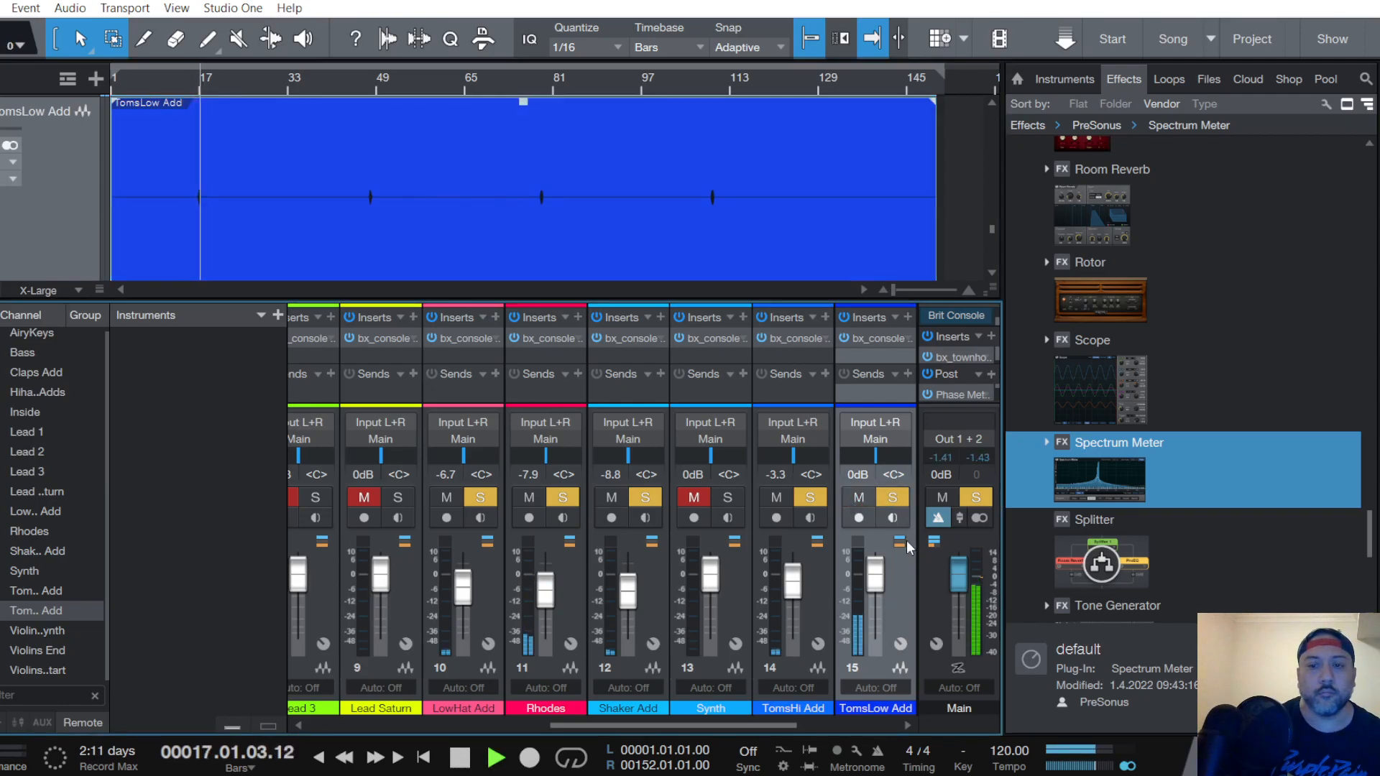
In the TomsLow Add channel's bx_console SSL 4000 E, adjust the compressor release and set the threshold to -15.0 dB
left_click(874, 336)
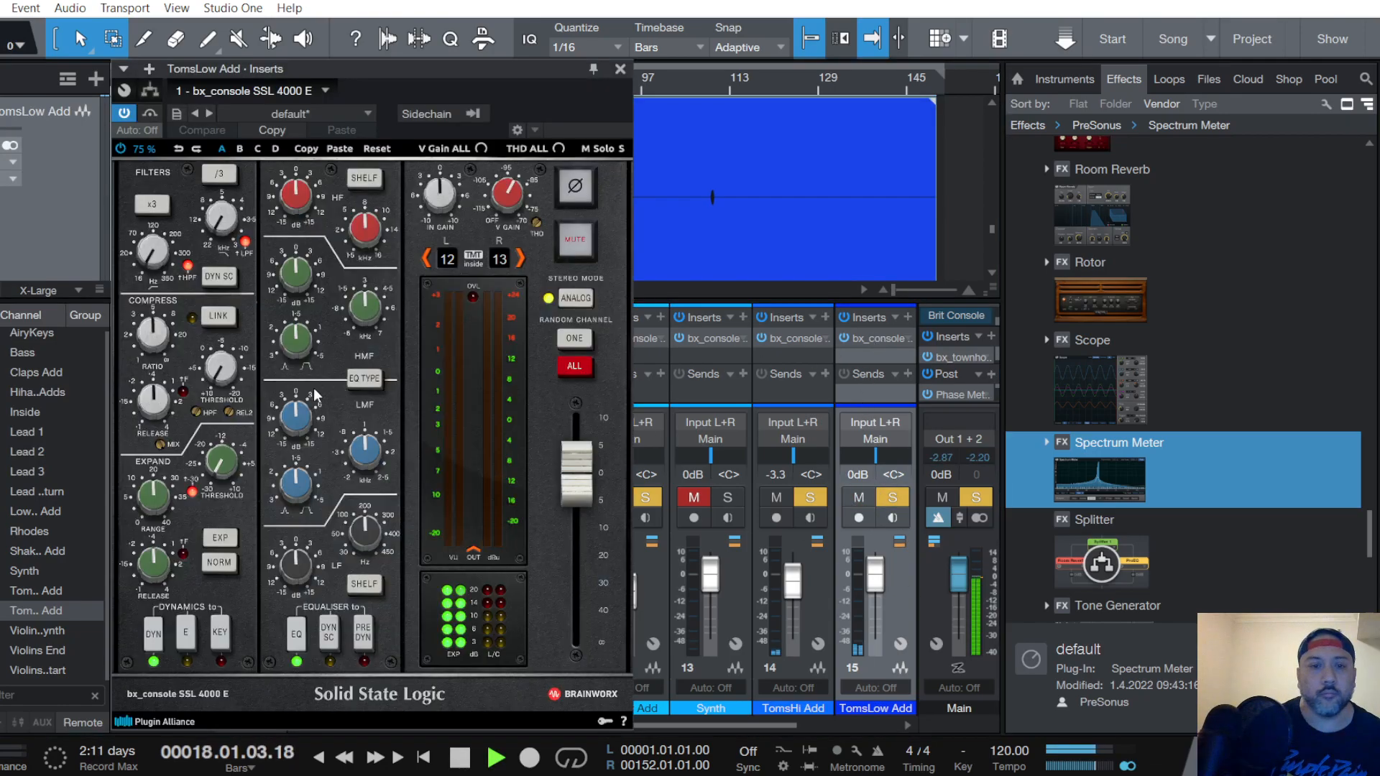
scroll(152, 402, "down", 5)
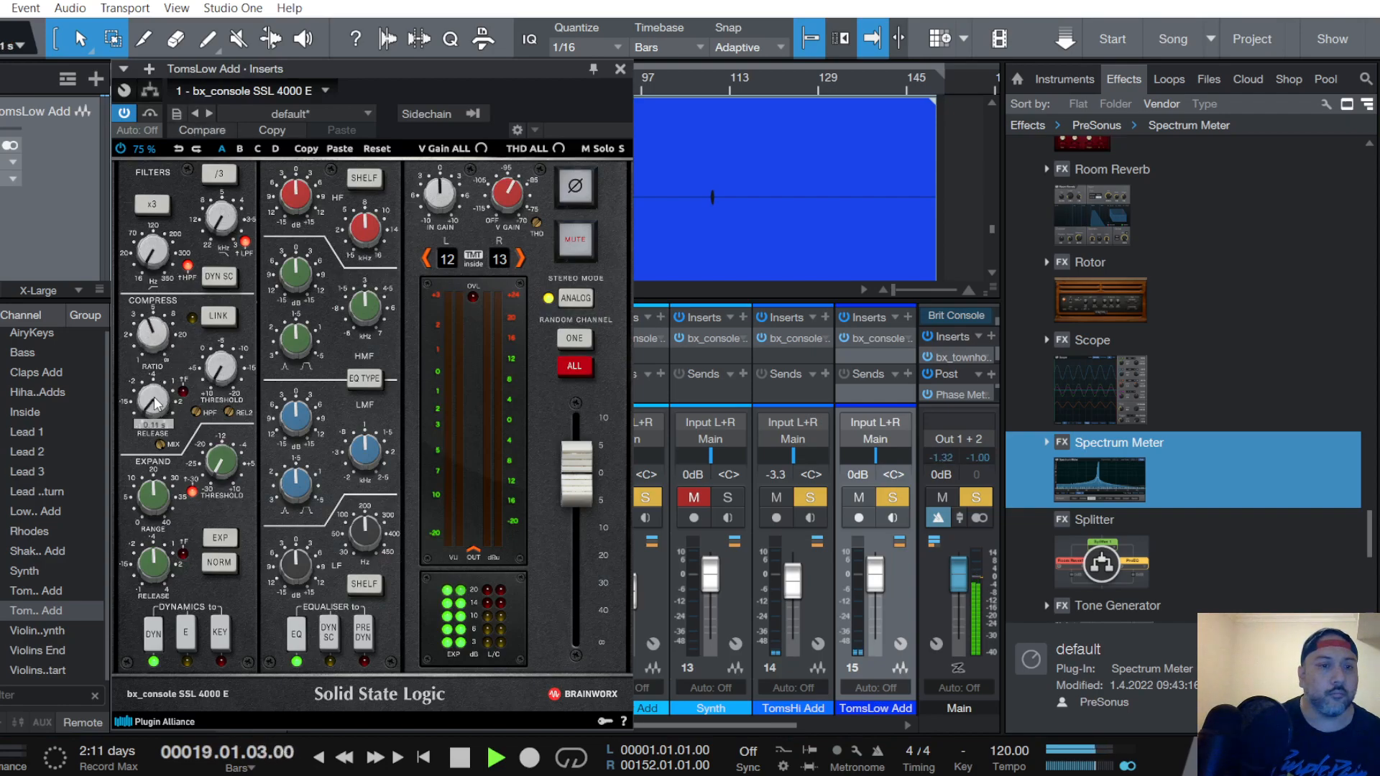
key("space")
key("space")
scroll(229, 372, "up", 5)
scroll(229, 369, "down", 10)
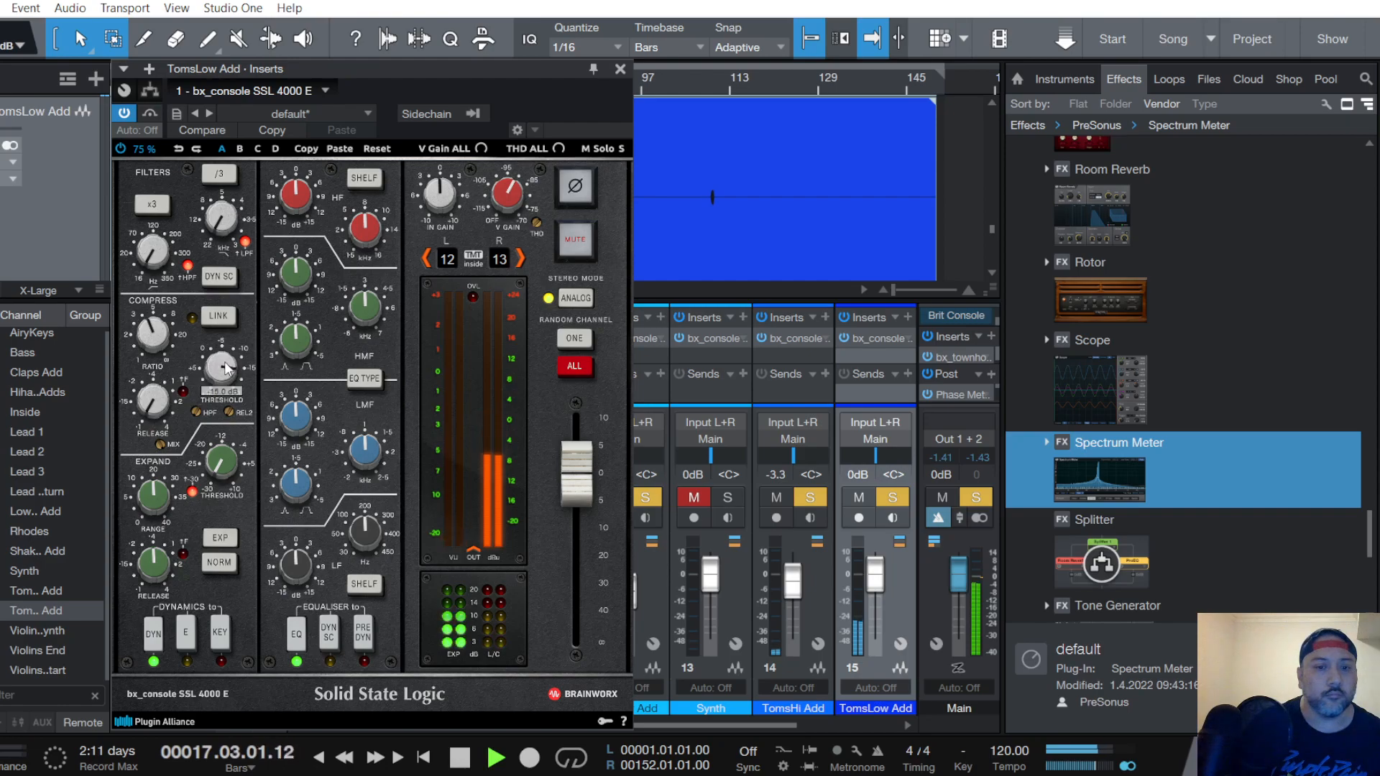
Place the TomsLow Add console's EQ before the dynamics, boost its HF gain and LF gain by 2.0 dB, and close the console
key("space")
key("space")
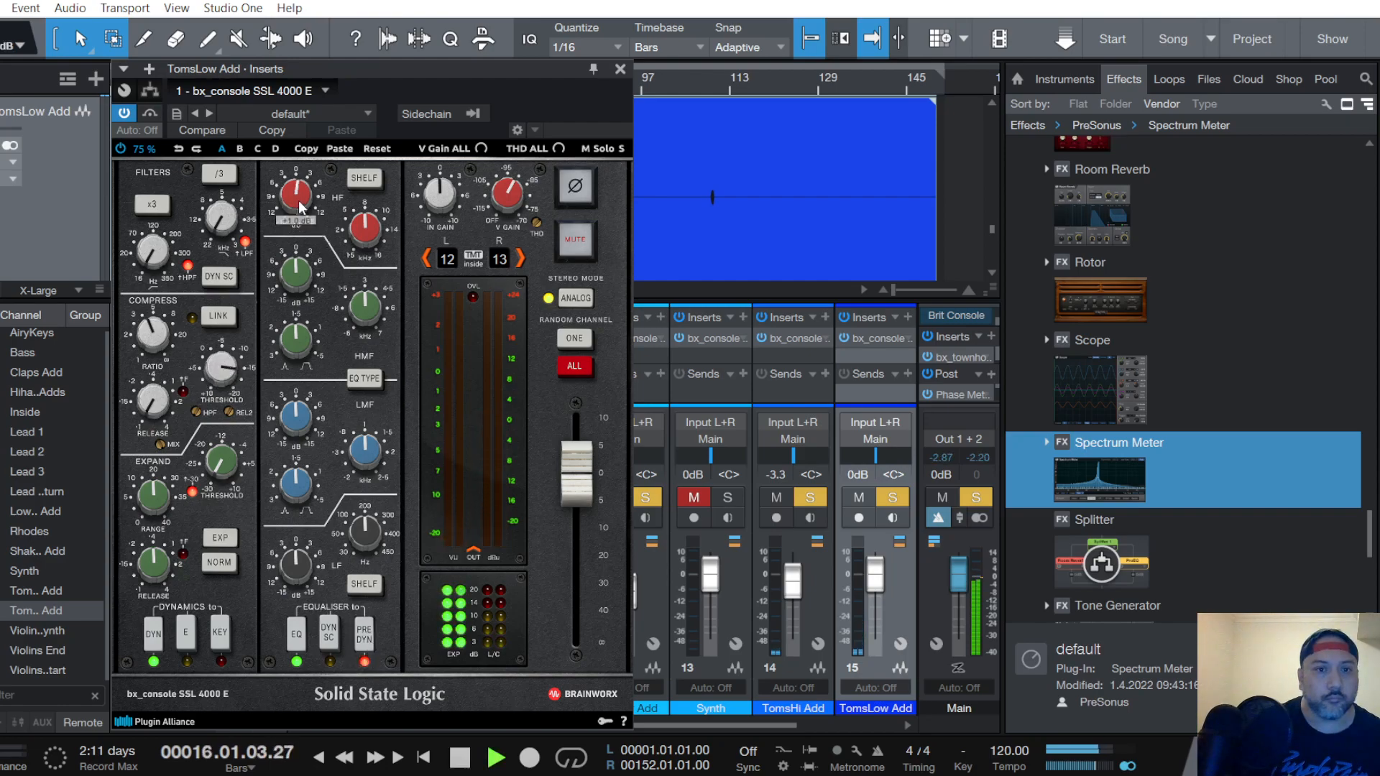
scroll(307, 422, "up", 1)
scroll(306, 561, "up", 2)
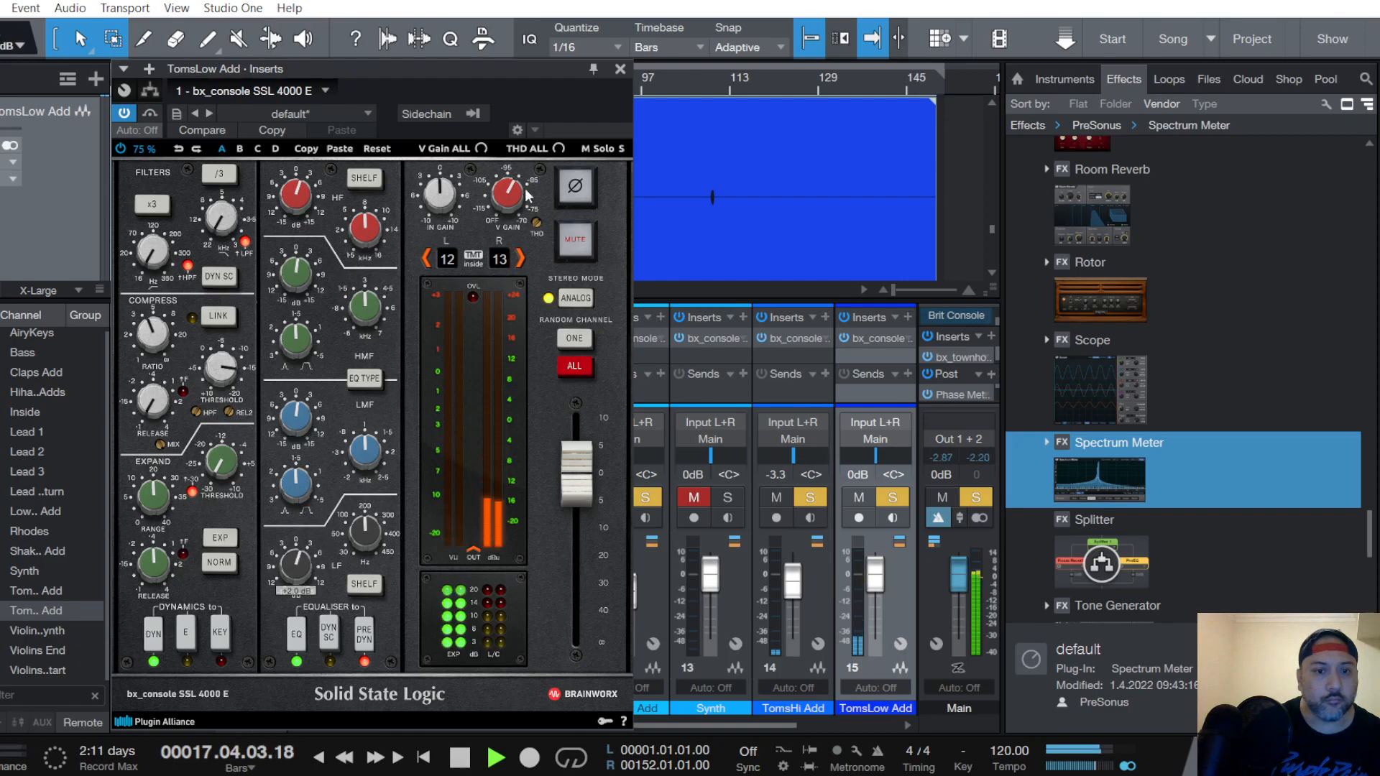
left_click(620, 70)
Set the TomsLow Add channel's fader to +0.8 dB while replaying the song from bar 16
key("space")
key("space")
left_click_drag(878, 577, 880, 585)
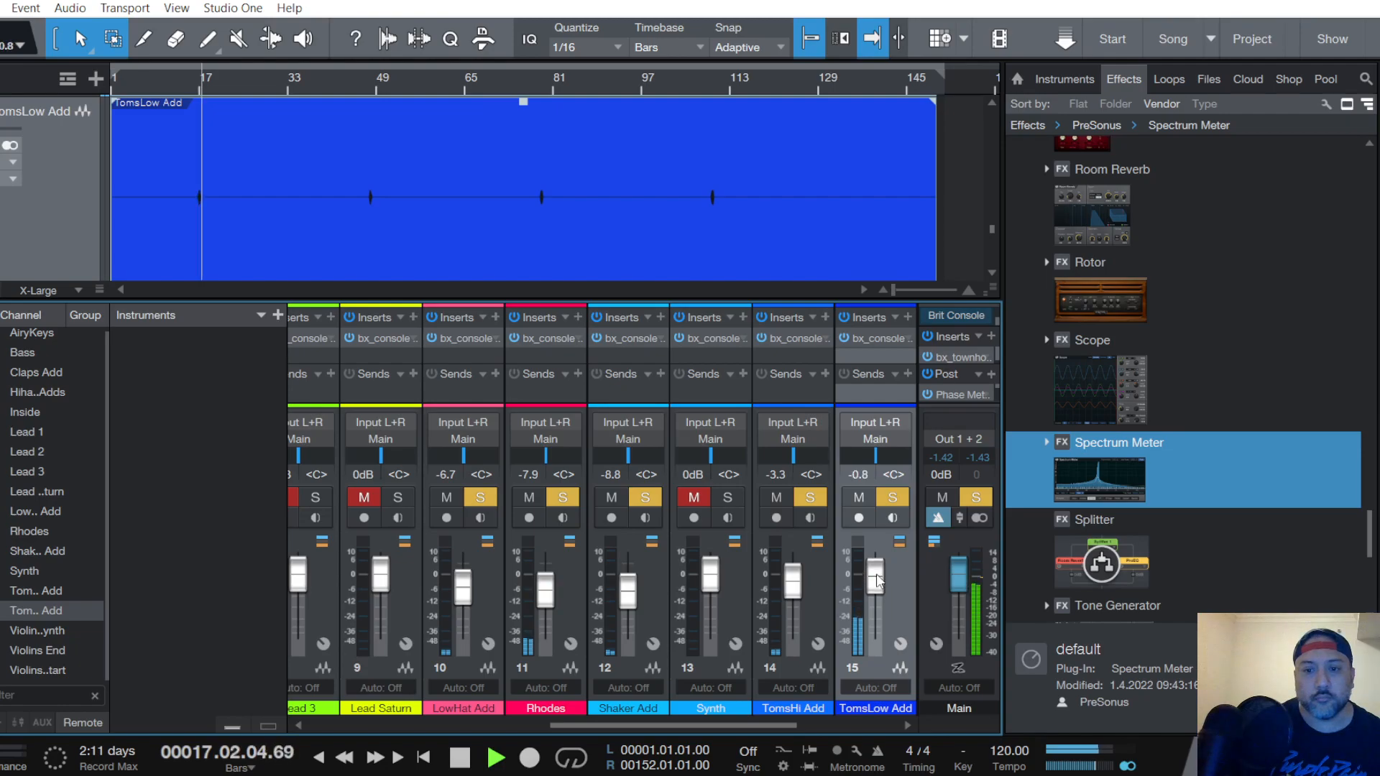
key("space")
key("space")
left_click_drag(879, 583, 878, 580)
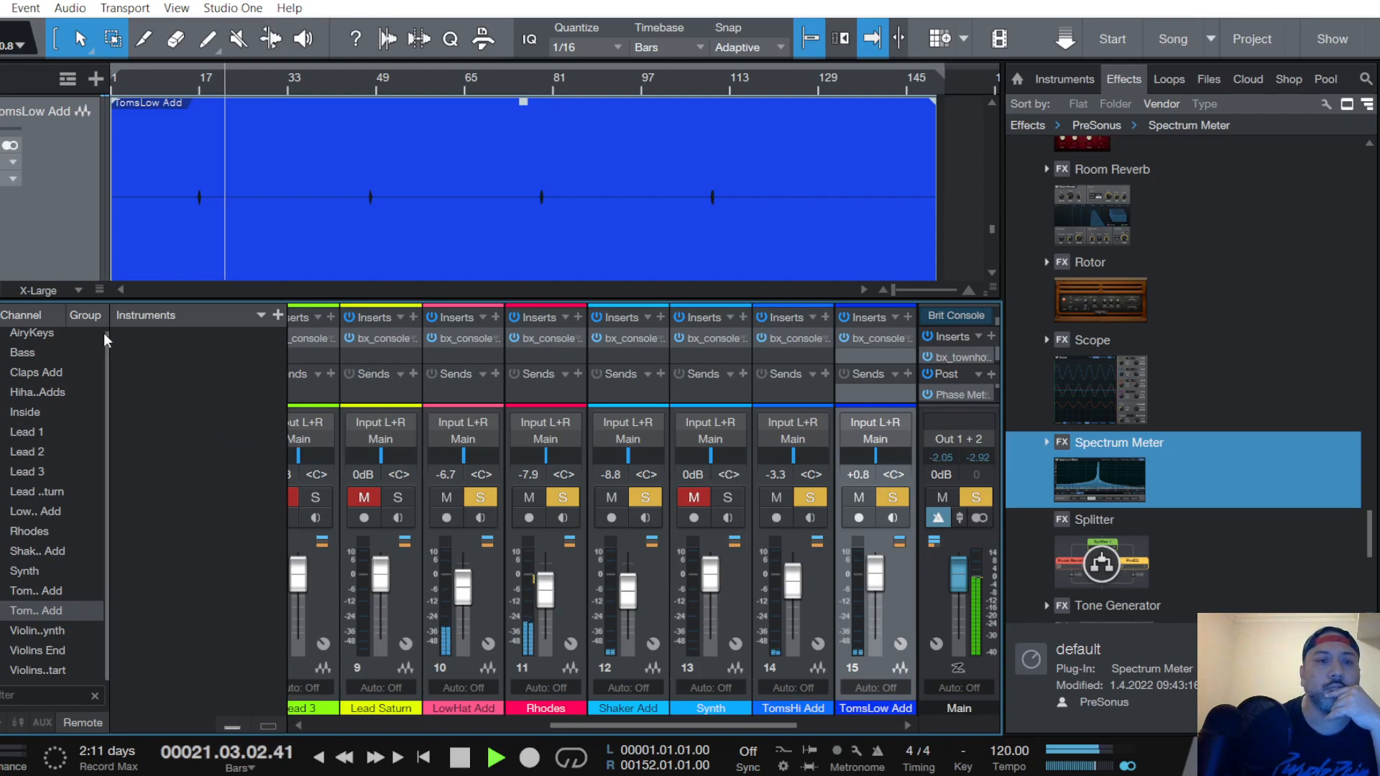
Set the track height back to Normal
left_click(71, 291)
left_click(63, 399)
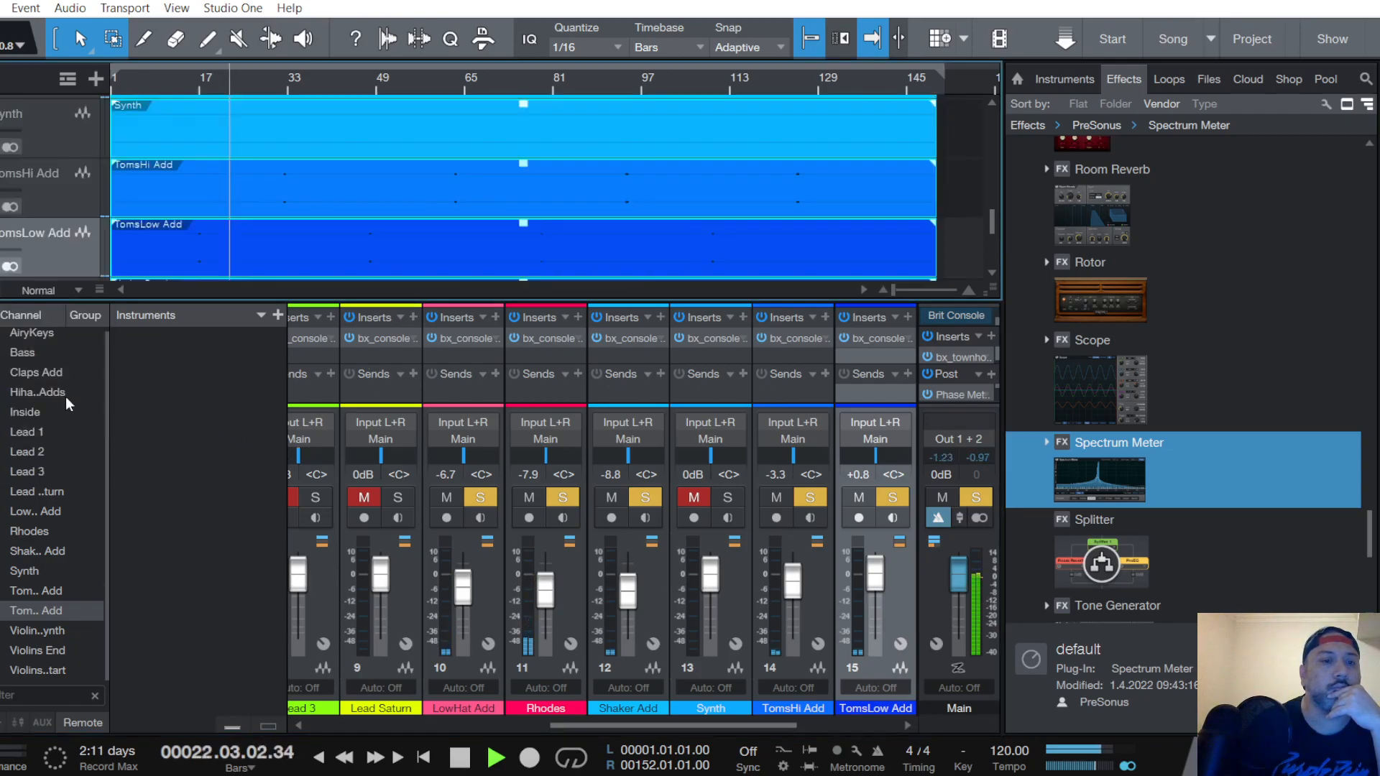
Select the AiryKeys track, stop playback, and place the playhead at bar 21
scroll(43, 241, "down", 2)
scroll(43, 233, "up", 5)
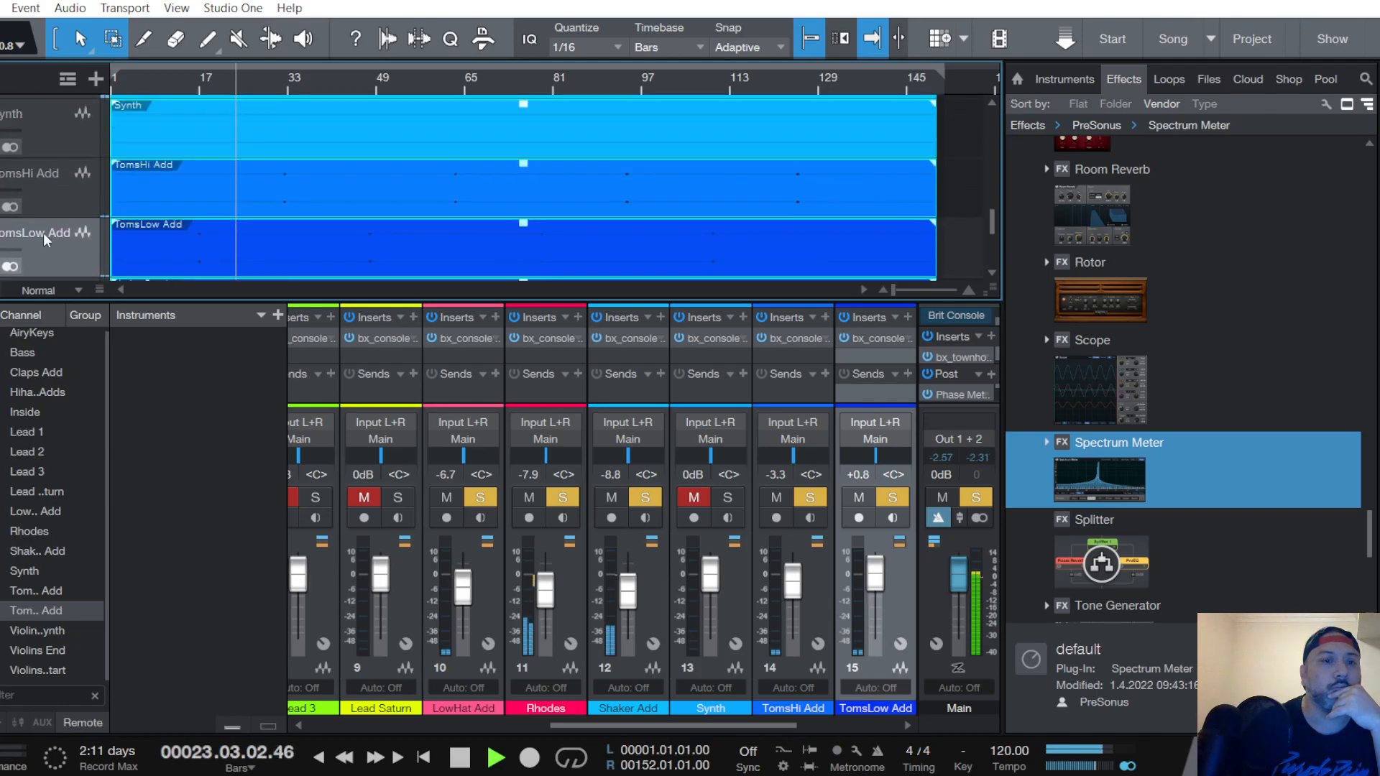
scroll(44, 233, "up", 5)
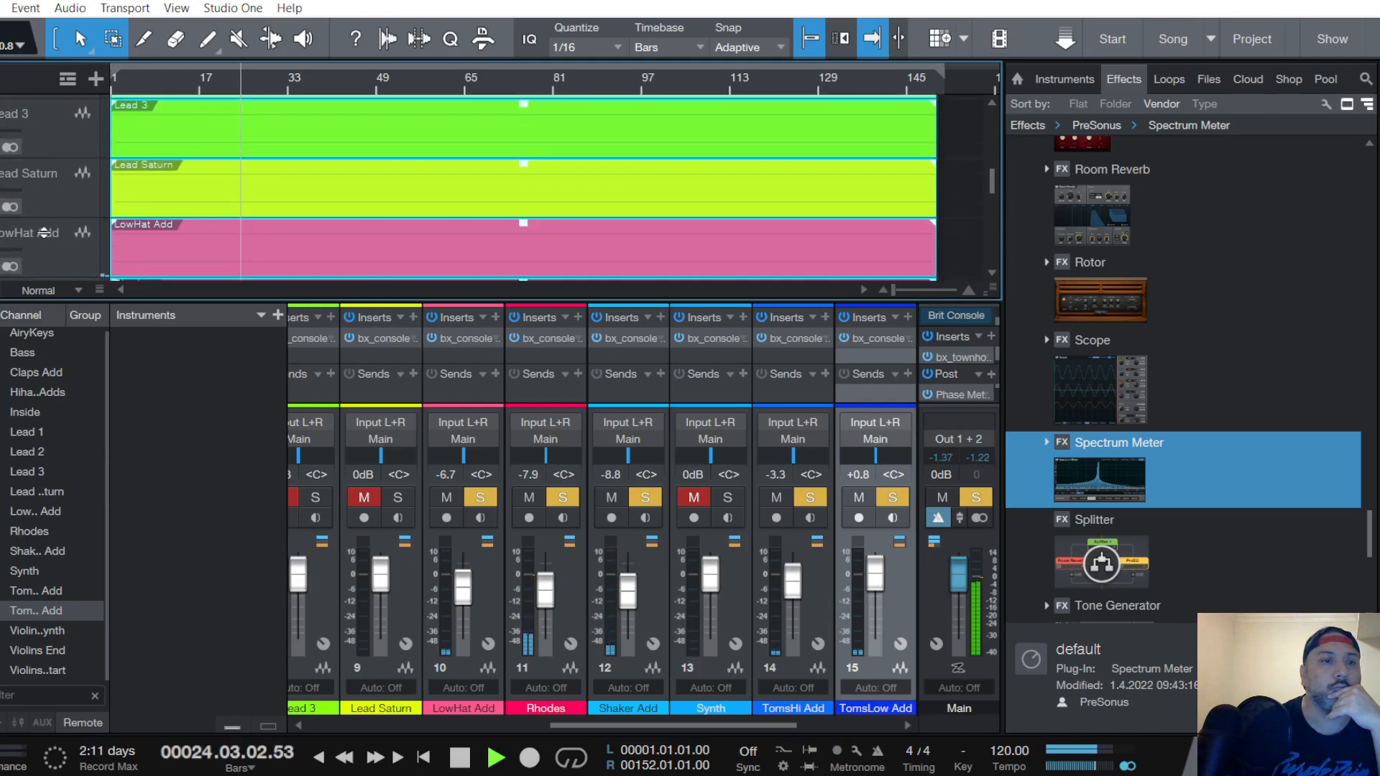
scroll(49, 232, "up", 3)
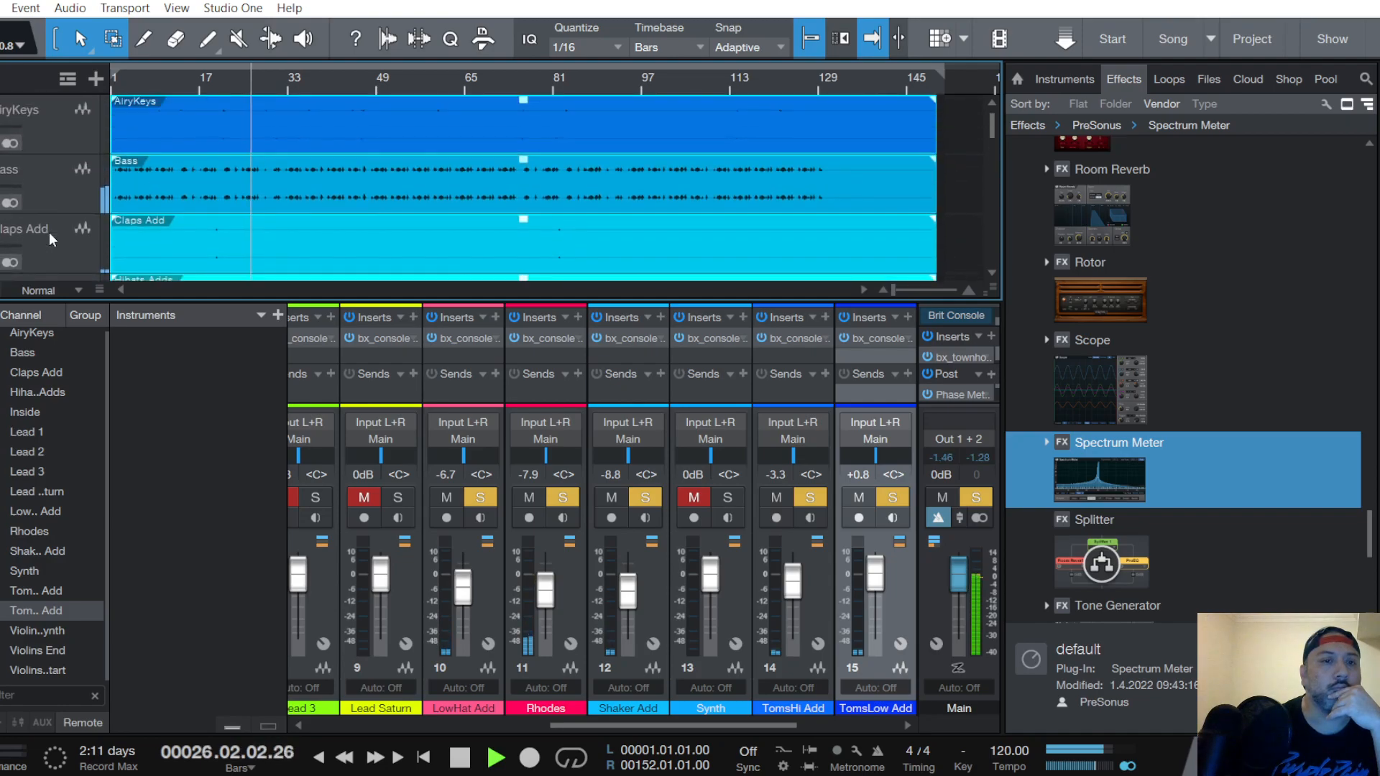
left_click(53, 131)
key("space")
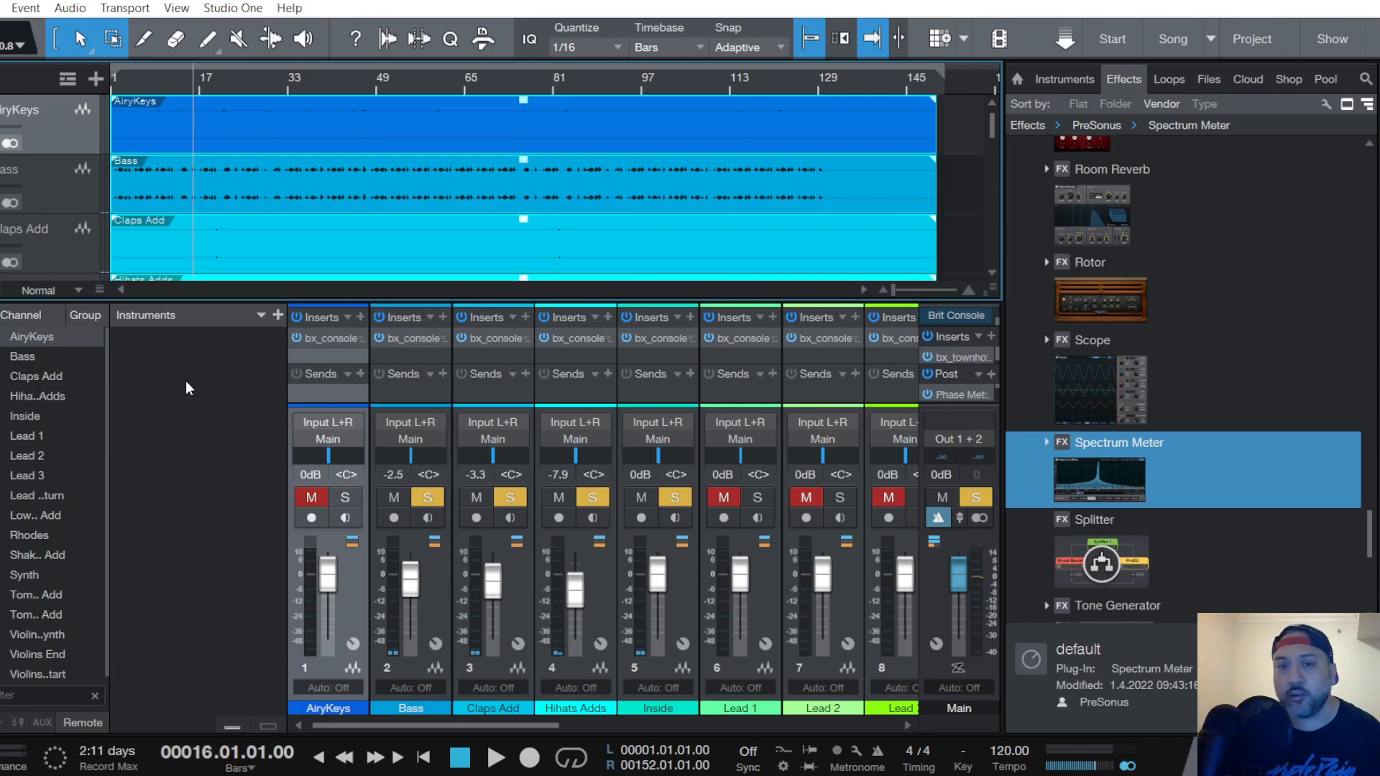
left_click(220, 84)
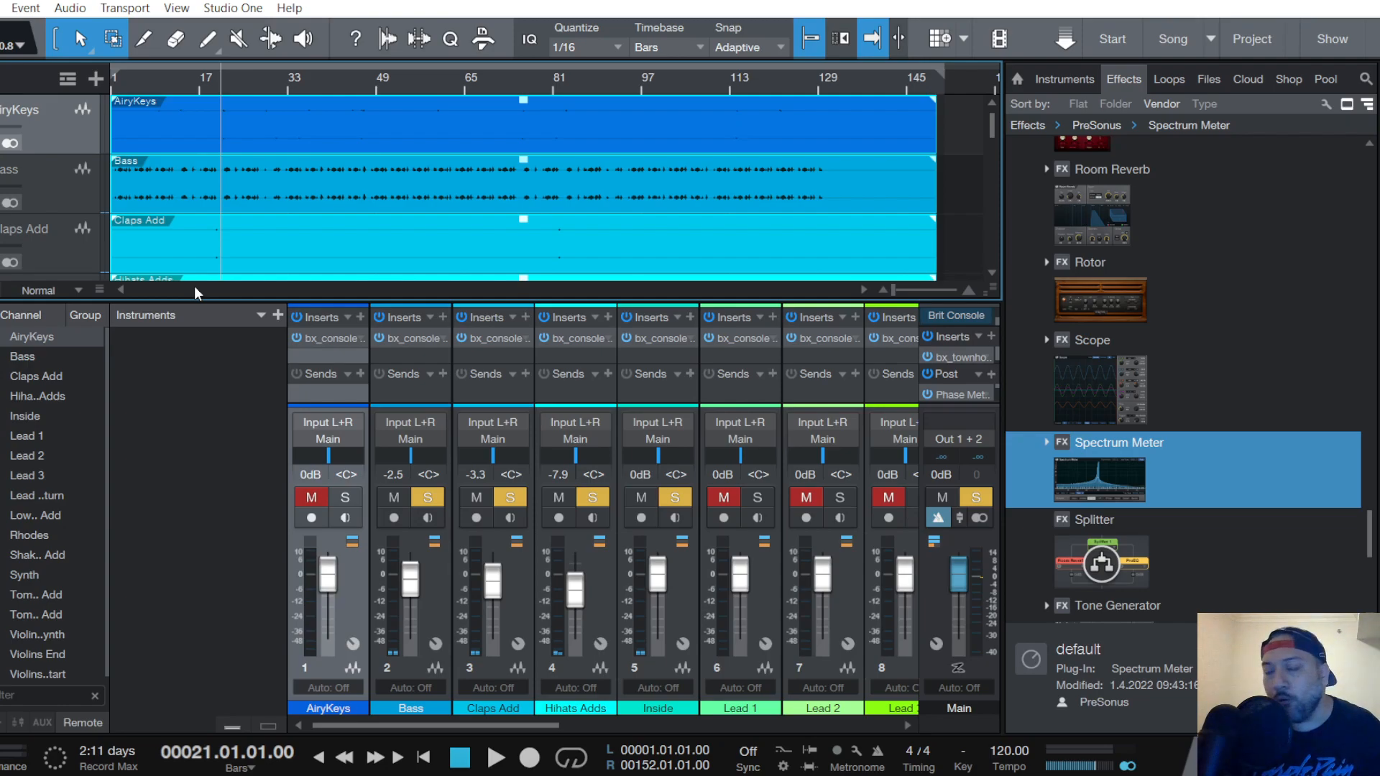
left_click(1, 8)
left_click(21, 233)
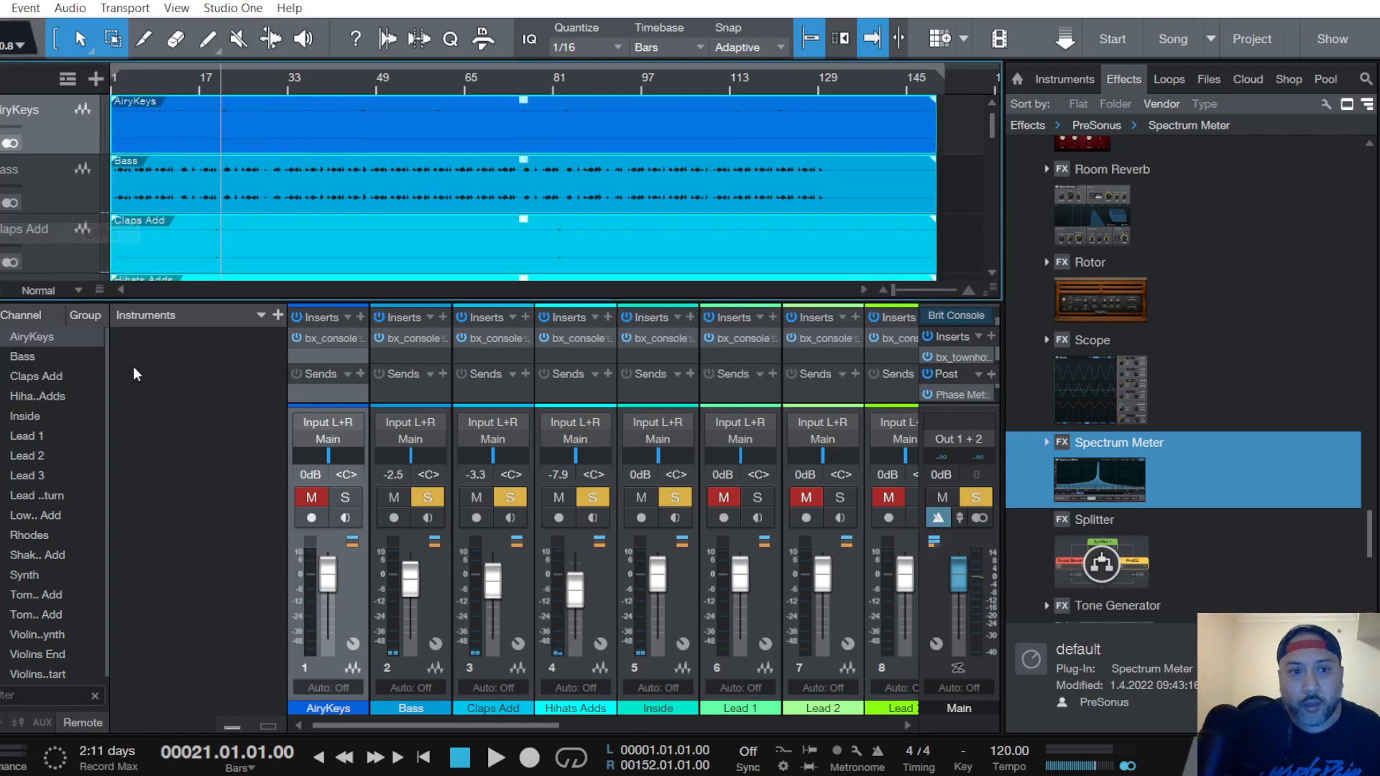
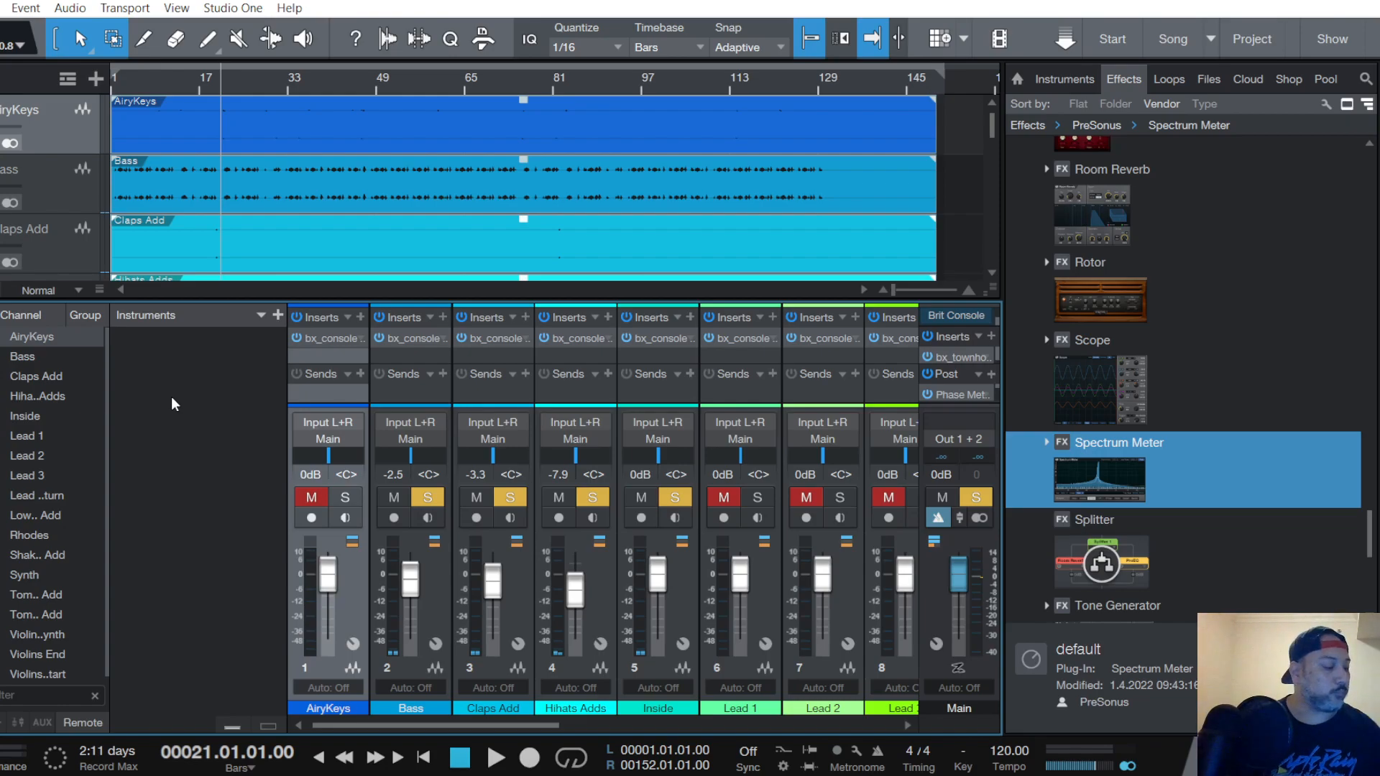
While playing from bar 21, unmute and solo the AiryKeys channel and open its bx_console SSL 4000 E
key("space")
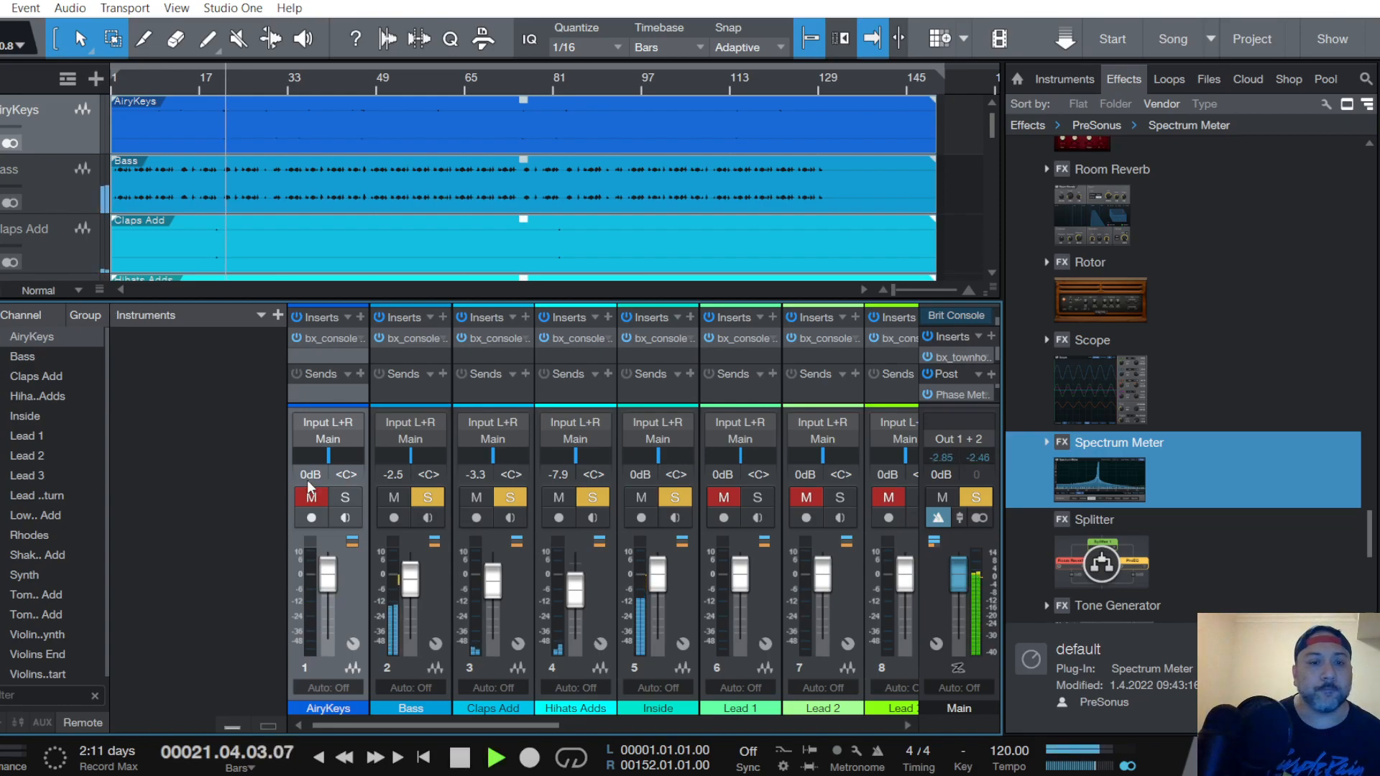
left_click(311, 497)
left_click(344, 497)
key("space")
key("space")
left_click(327, 339)
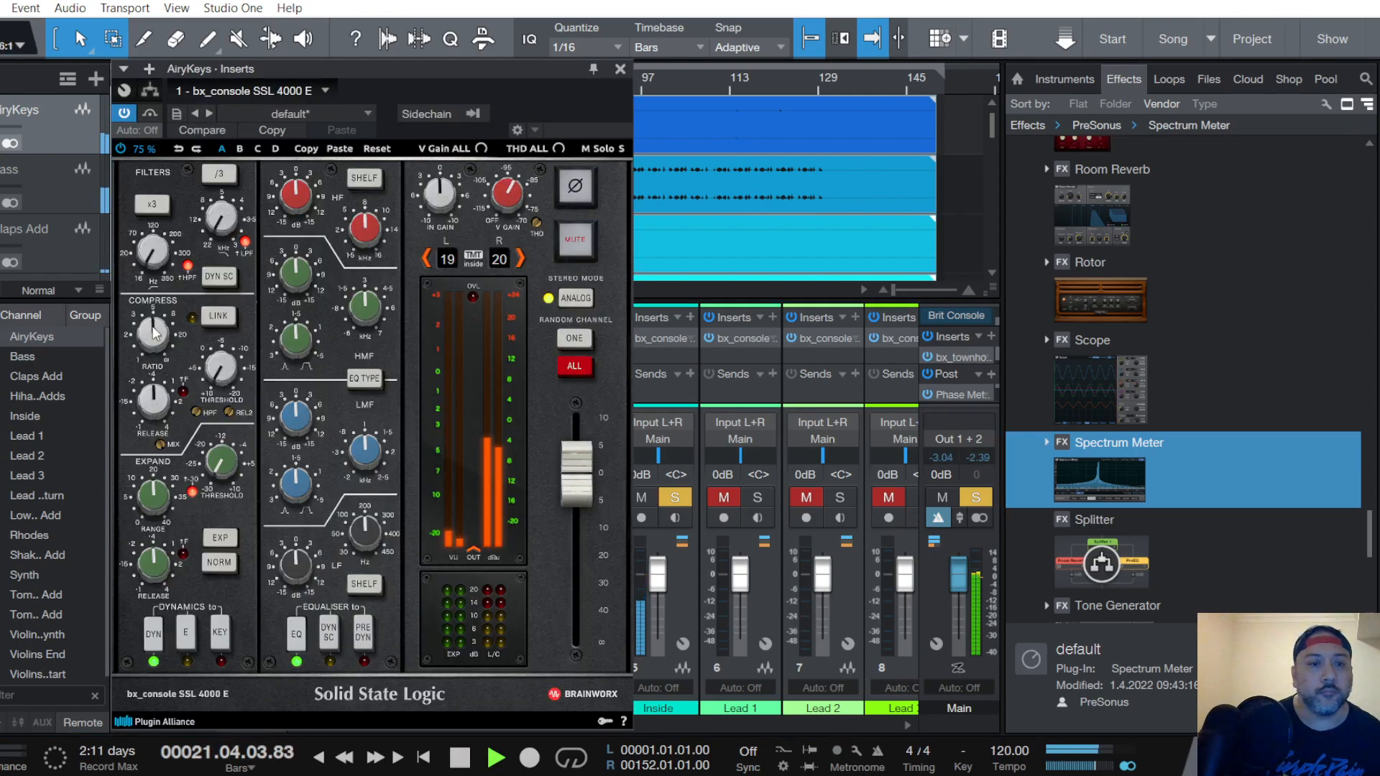
Set the AiryKeys console's compressor ratio to 2:1 and restart playback
left_click_drag(152, 333, 214, 365)
key("space")
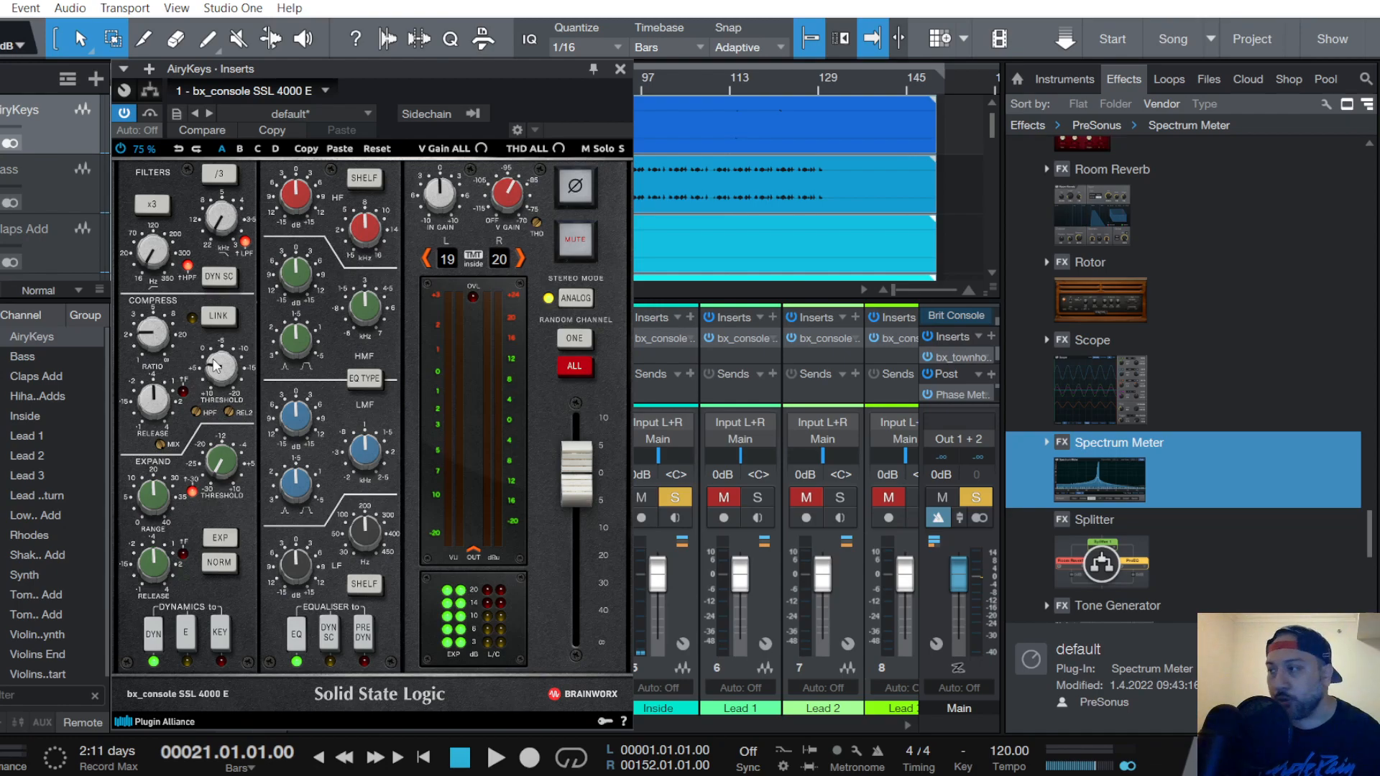
mouse_move(155, 333)
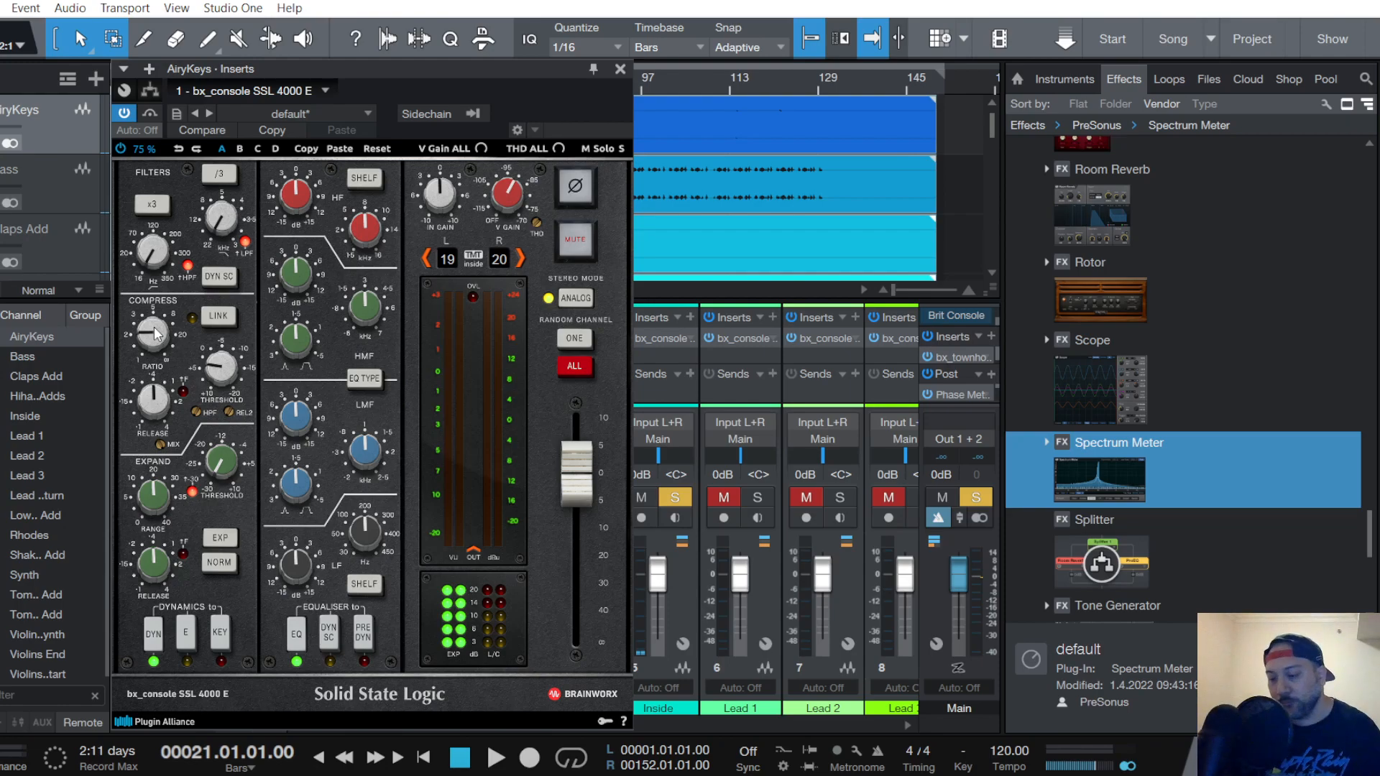
key("space")
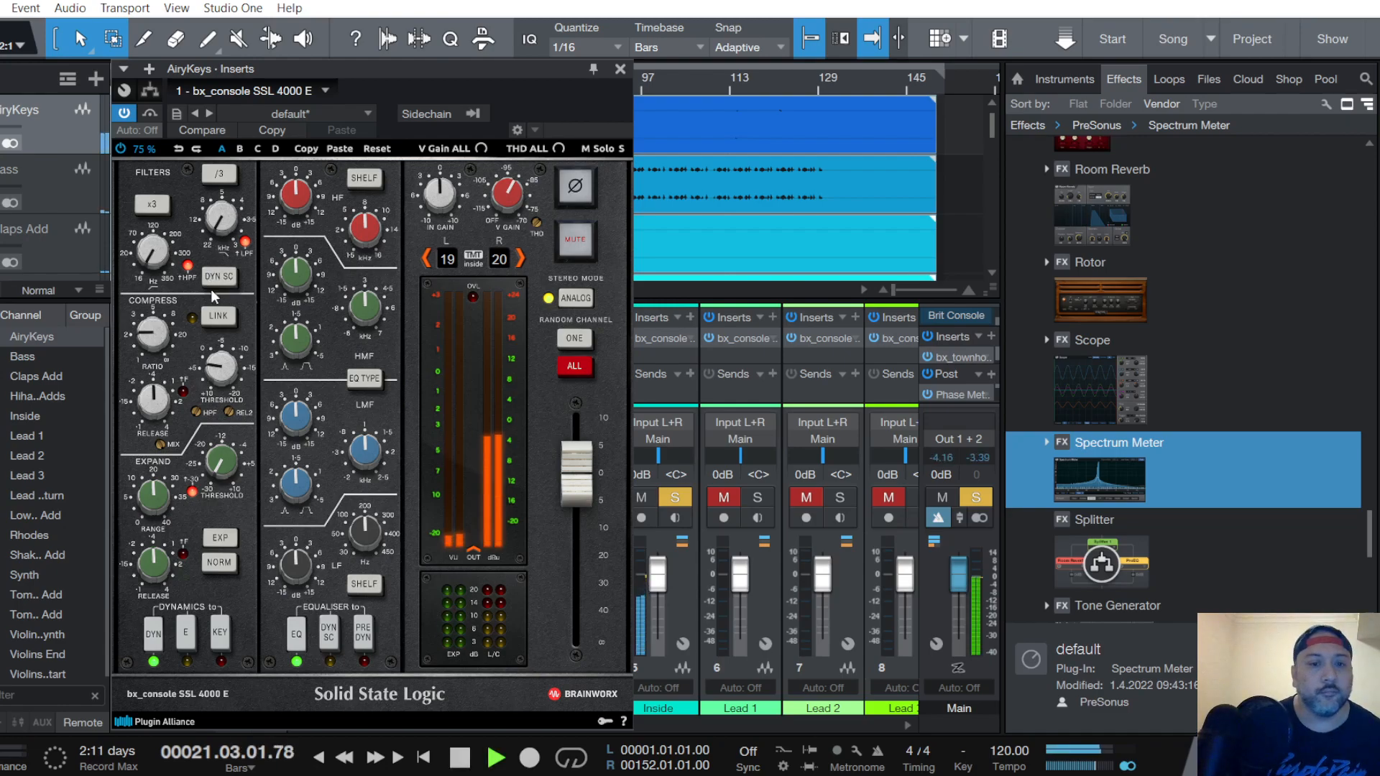
Place the AiryKeys console's EQ before the dynamics and lower the compressor threshold below -13.0 dB
left_click(363, 632)
mouse_move(220, 372)
scroll(220, 372, "down", 6)
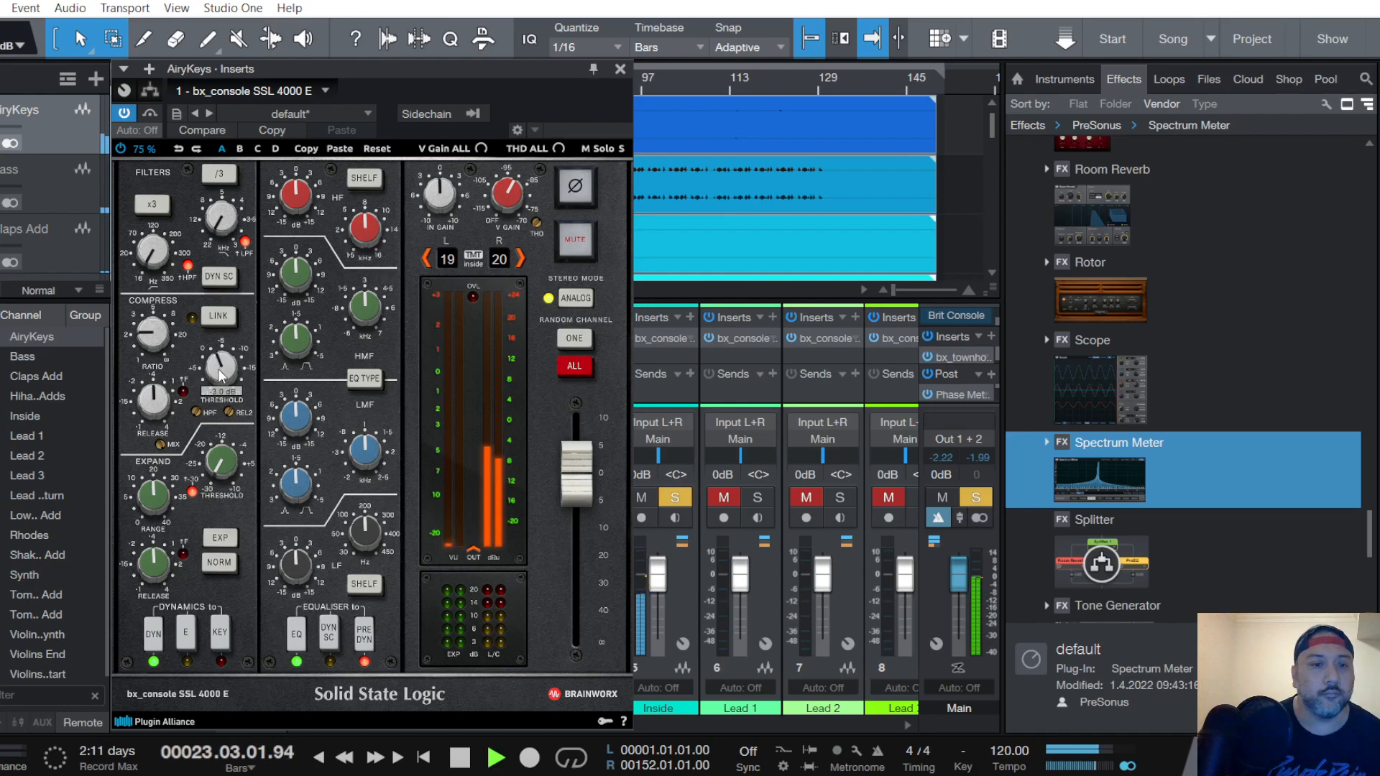
scroll(220, 373, "down", 4)
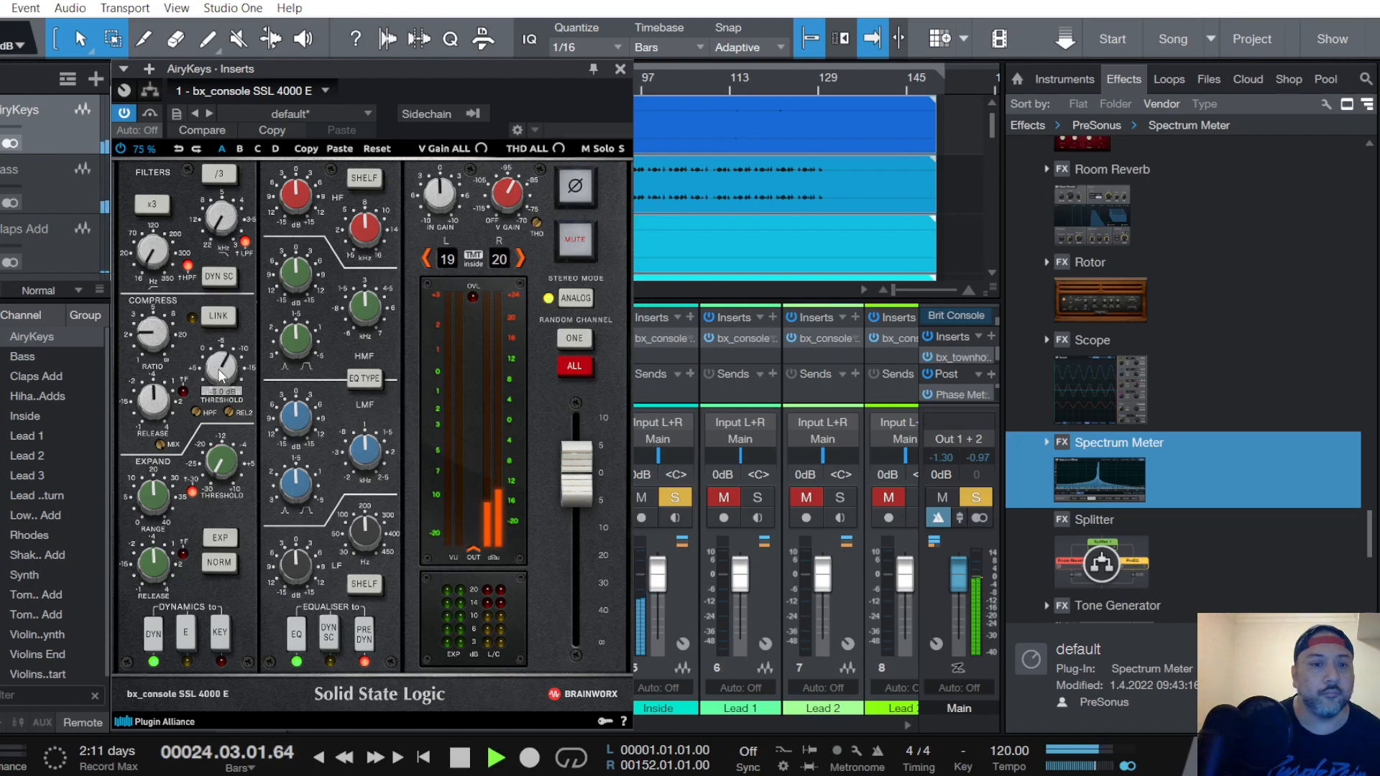
scroll(220, 373, "down", 8)
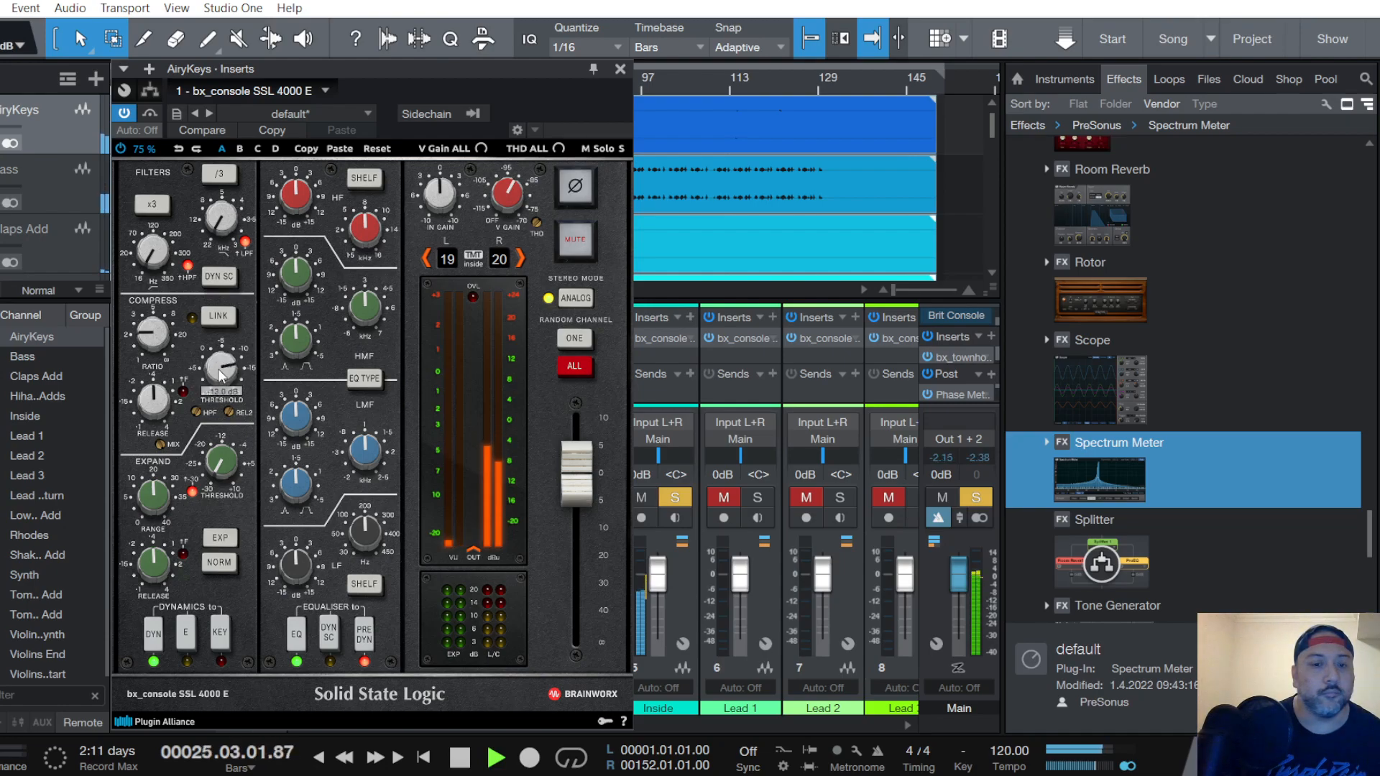
Lower the AiryKeys fader to -5.8 dB, and in its console raise the input and HF gain and adjust the LF gain by 2.0 dB
left_click(619, 69)
scroll(328, 575, "down", 5)
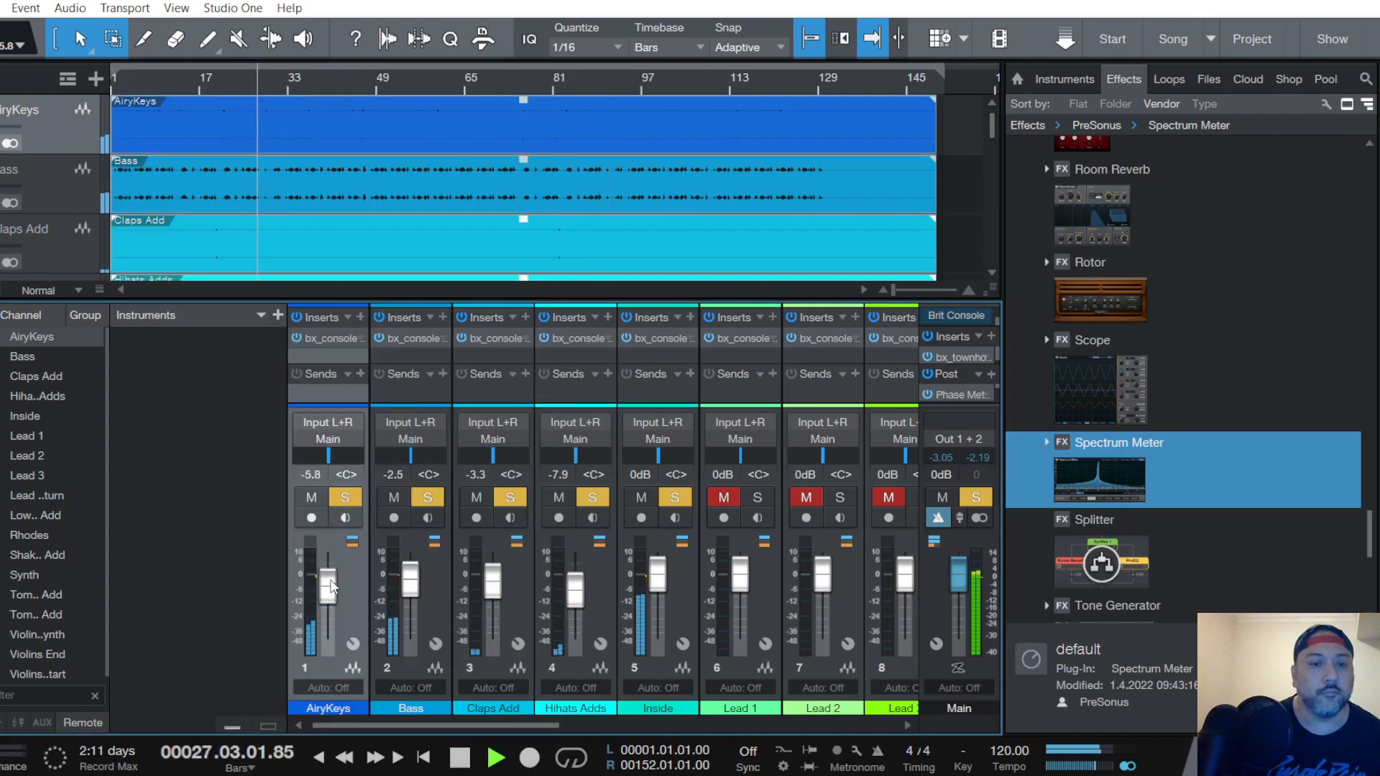
left_click(331, 336)
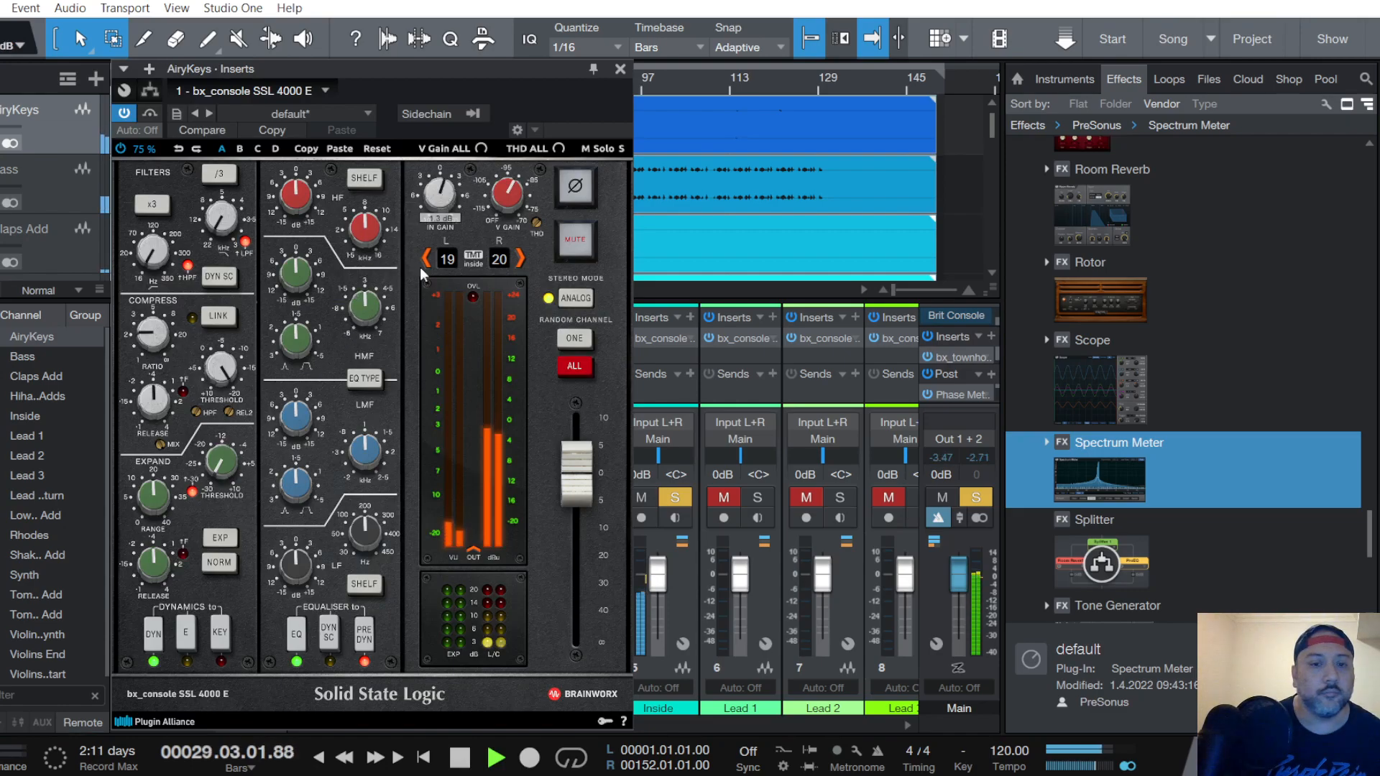
mouse_move(292, 283)
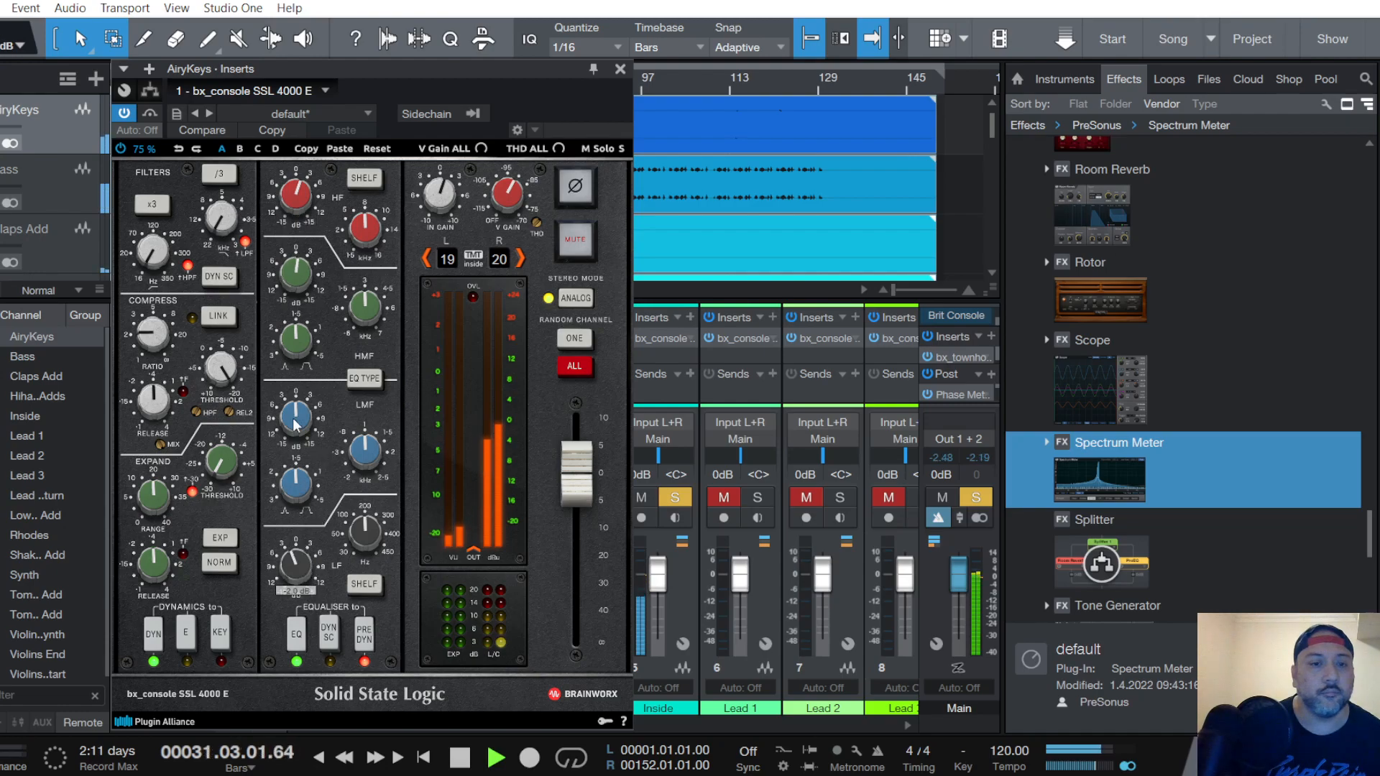
left_click(621, 69)
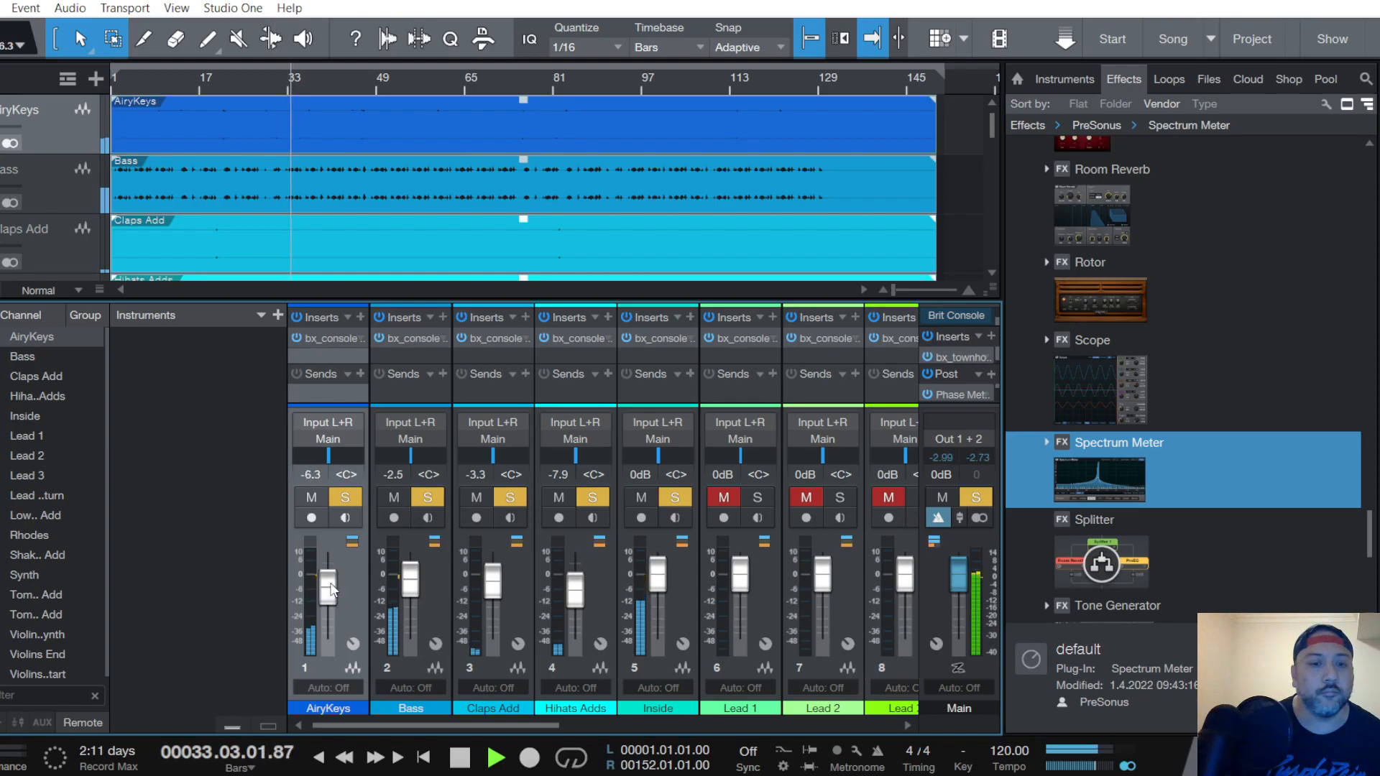
Set the AiryKeys channel's fader to -6.7 dB while replaying the song from bar 21
key("space")
key("space")
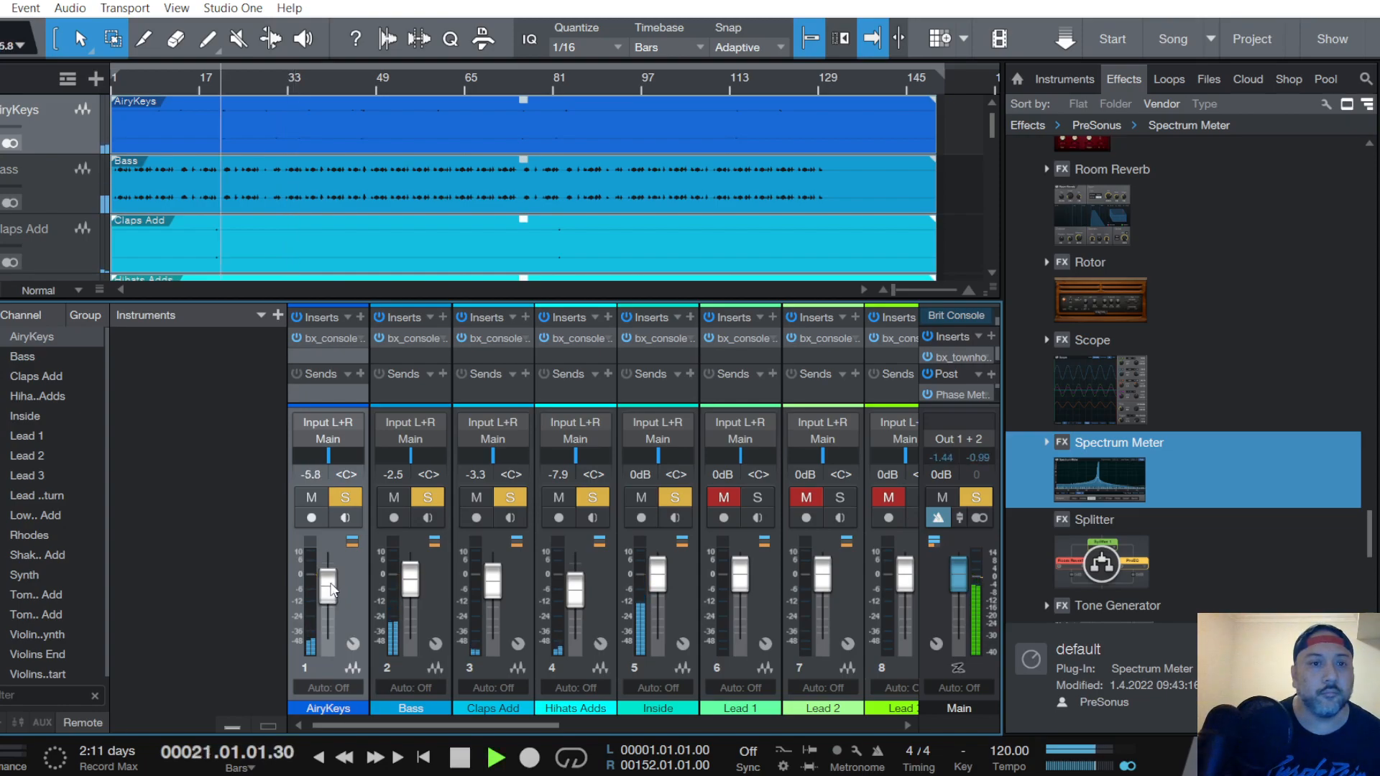
left_click_drag(331, 582, 331, 584)
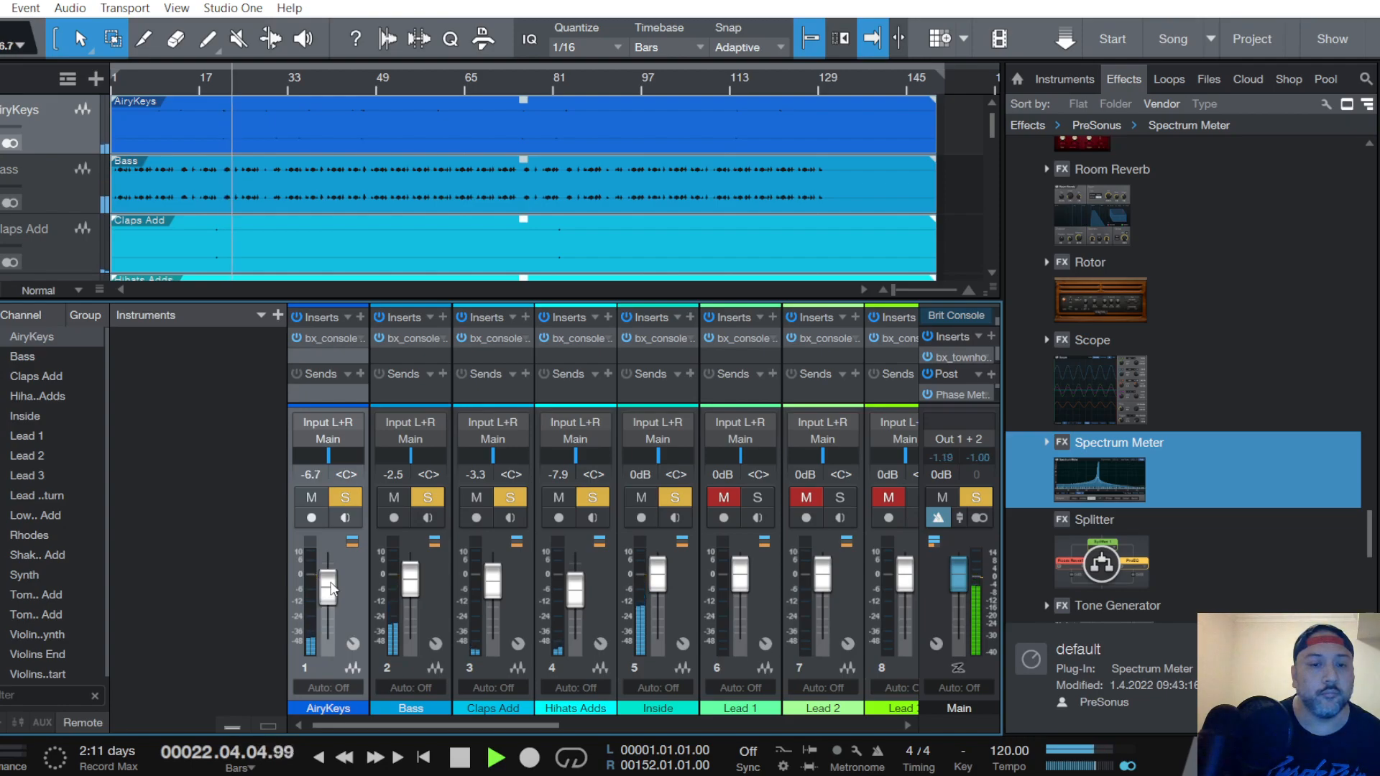
left_click_drag(331, 588, 332, 587)
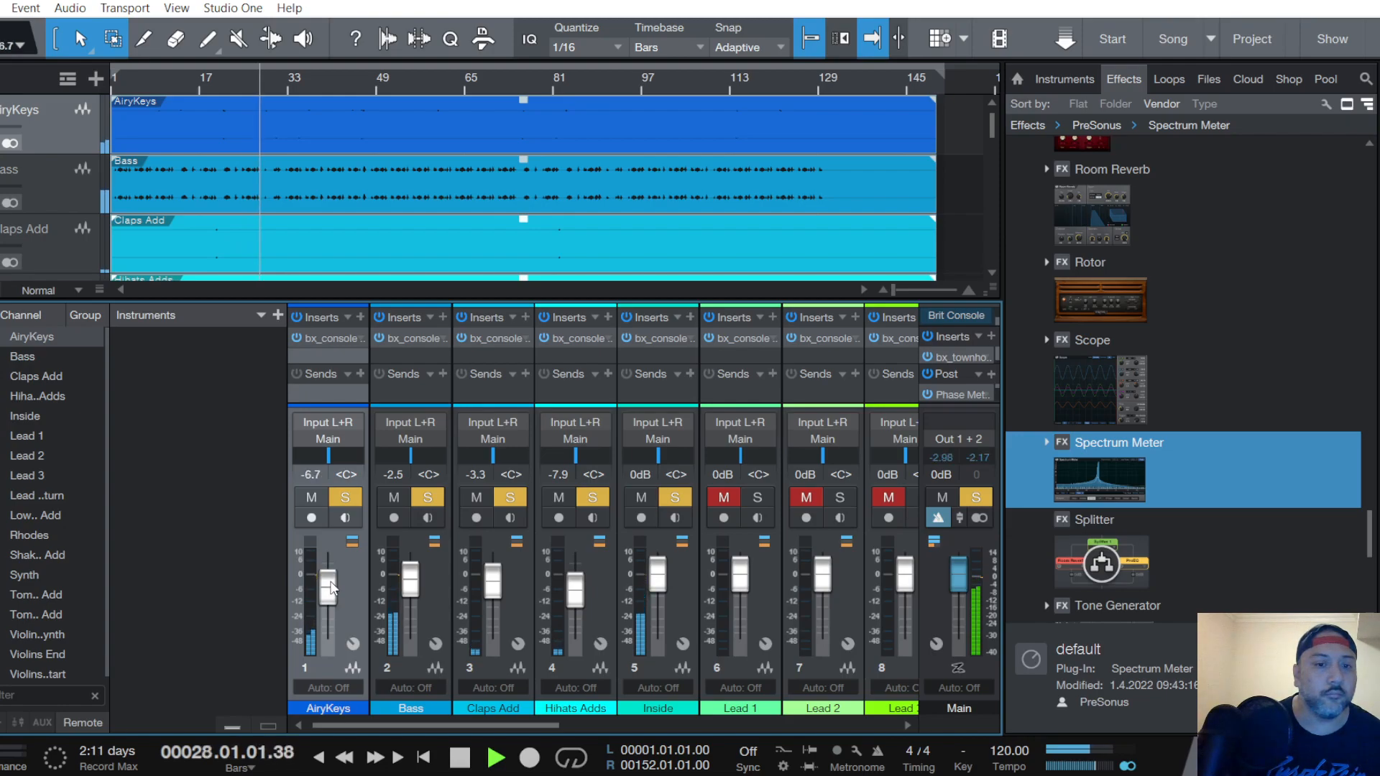
Select the Lead 1 track and play the song from about bar 39, where its part begins
scroll(59, 179, "down", 5)
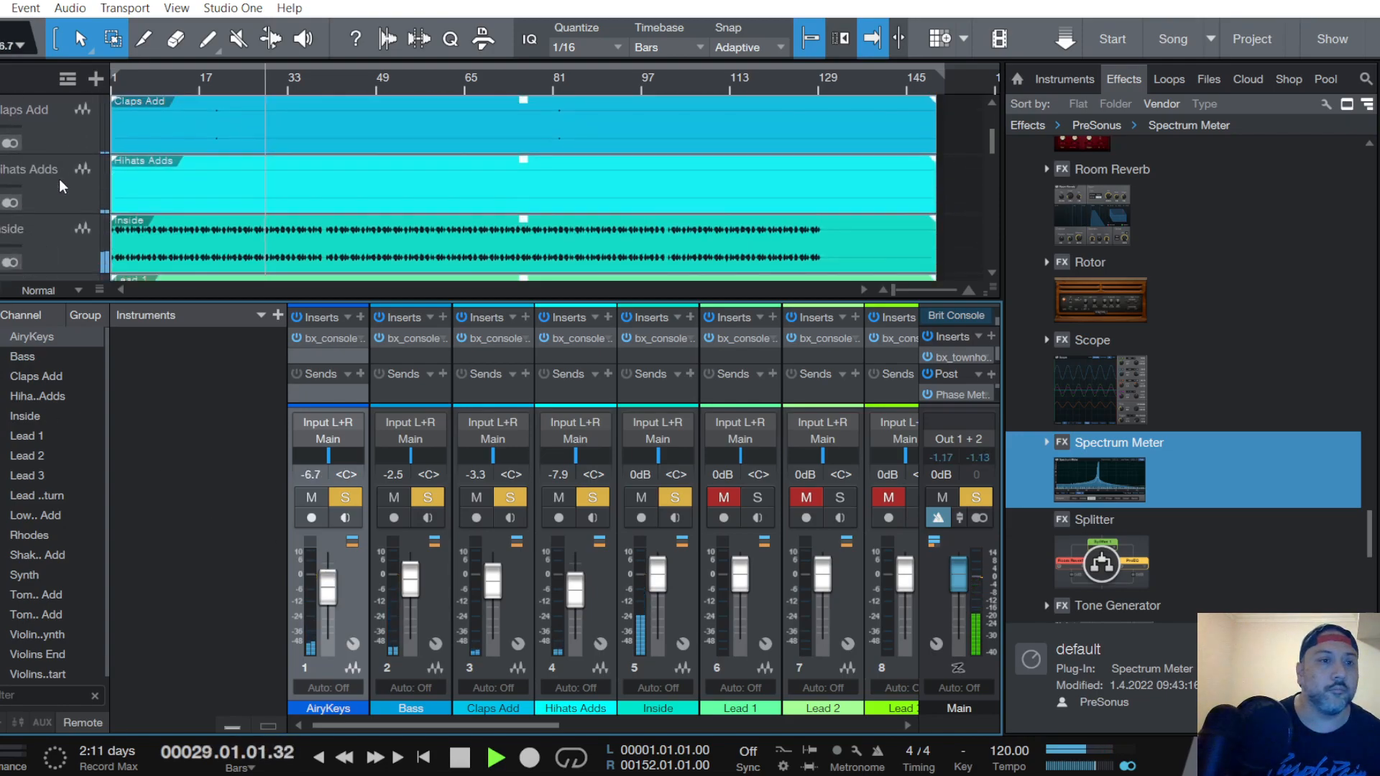
left_click(66, 183)
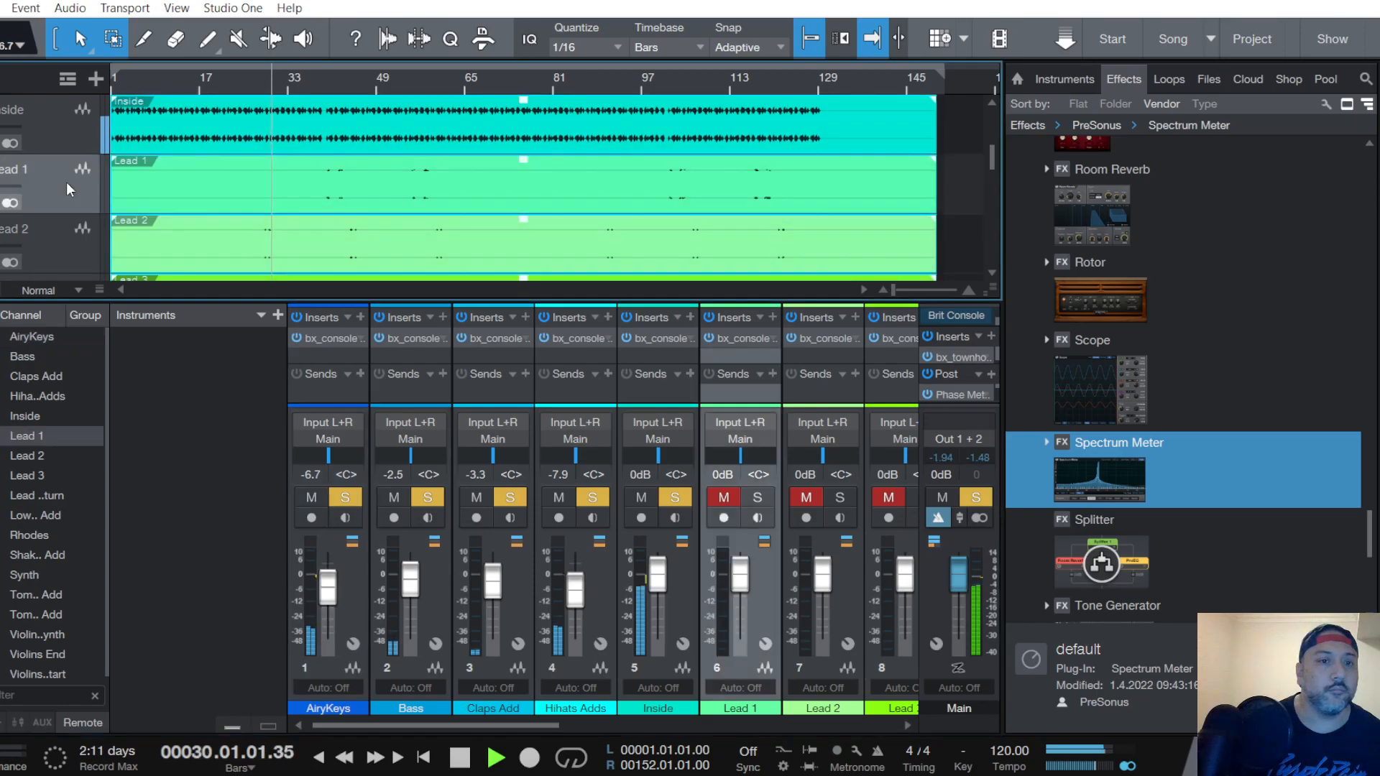
key("space")
left_click(322, 84)
key("space")
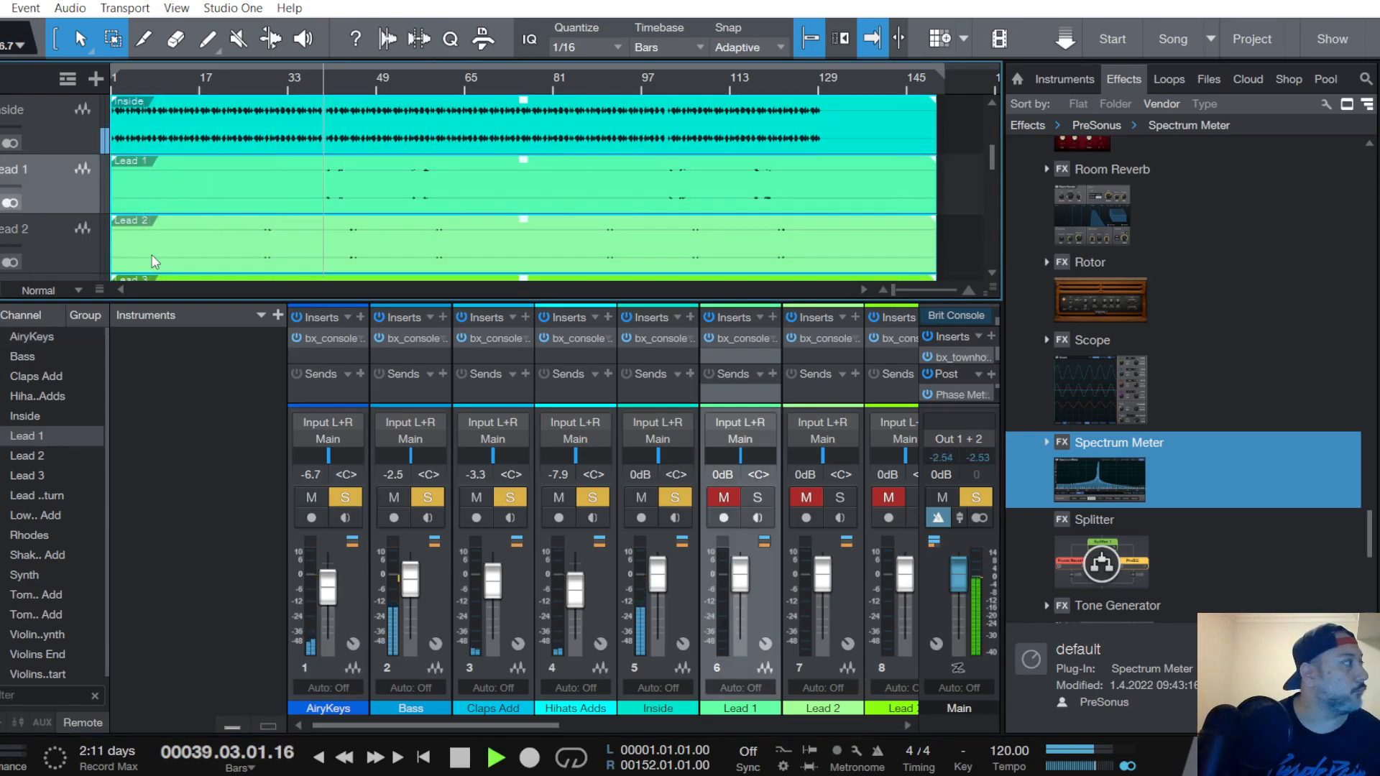
Unmute and solo the Lead 1 channel and lower its fader to -2.5 dB
left_click(724, 498)
left_click_drag(739, 573, 741, 582)
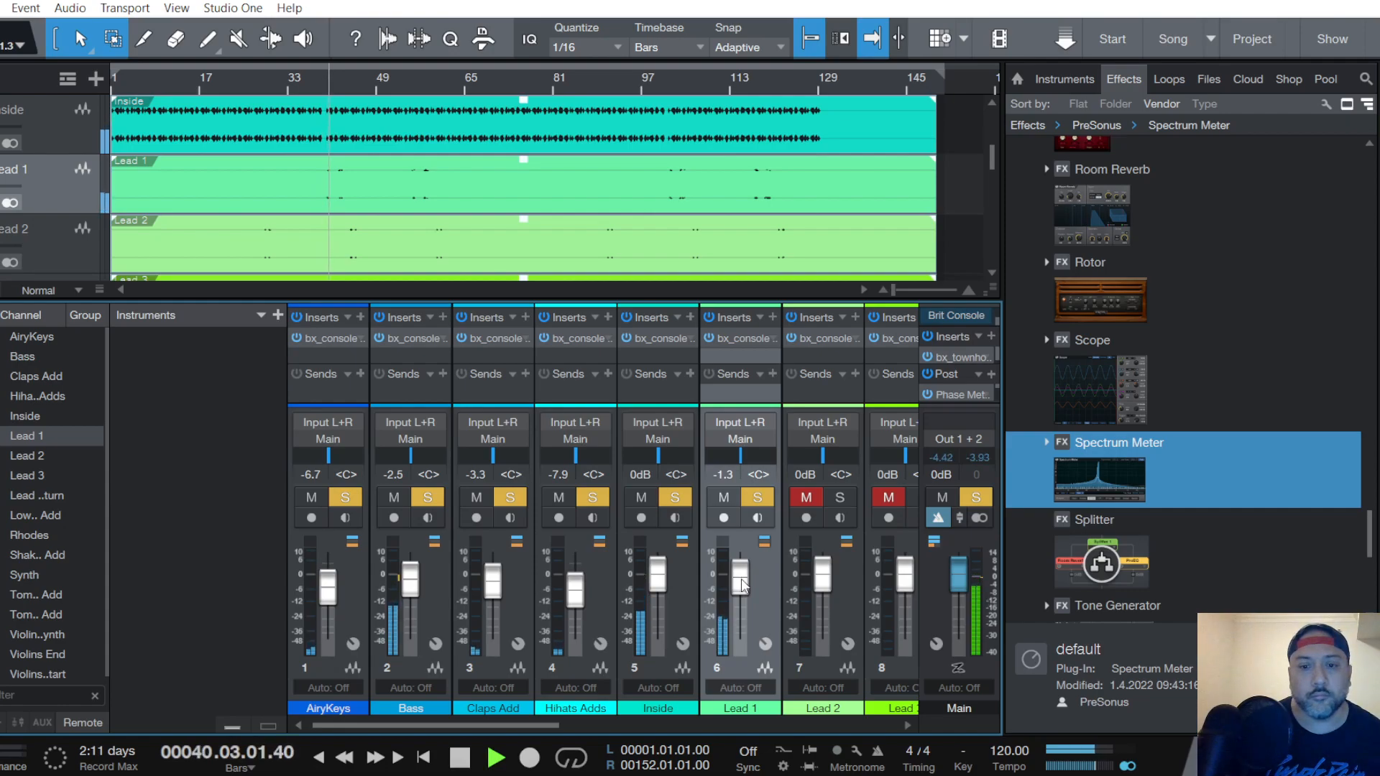
scroll(743, 586, "down", 2)
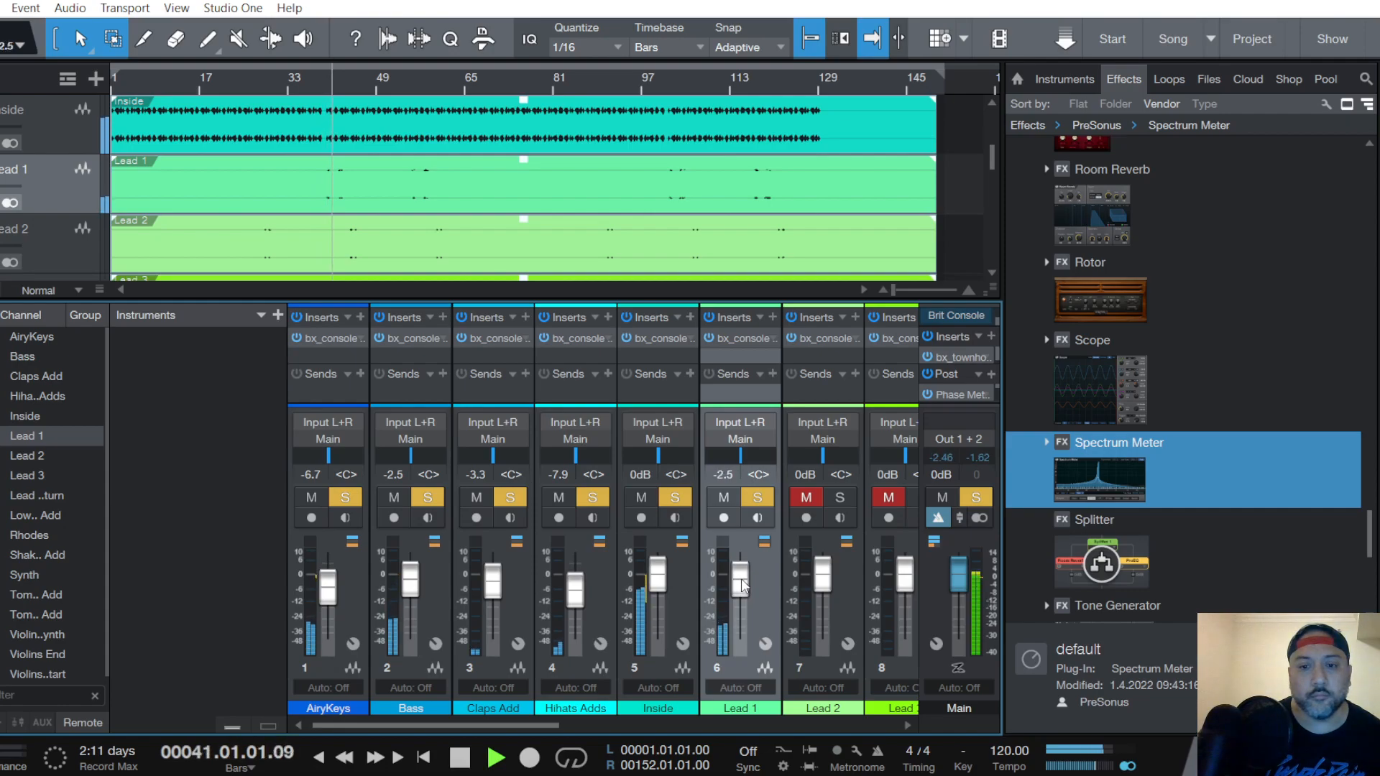
In the Lead 1 channel's bx_console SSL 4000 E, adjust the compressor ratio and lower the threshold below -15.0 dB
left_click(740, 339)
scroll(154, 336, "down", 4)
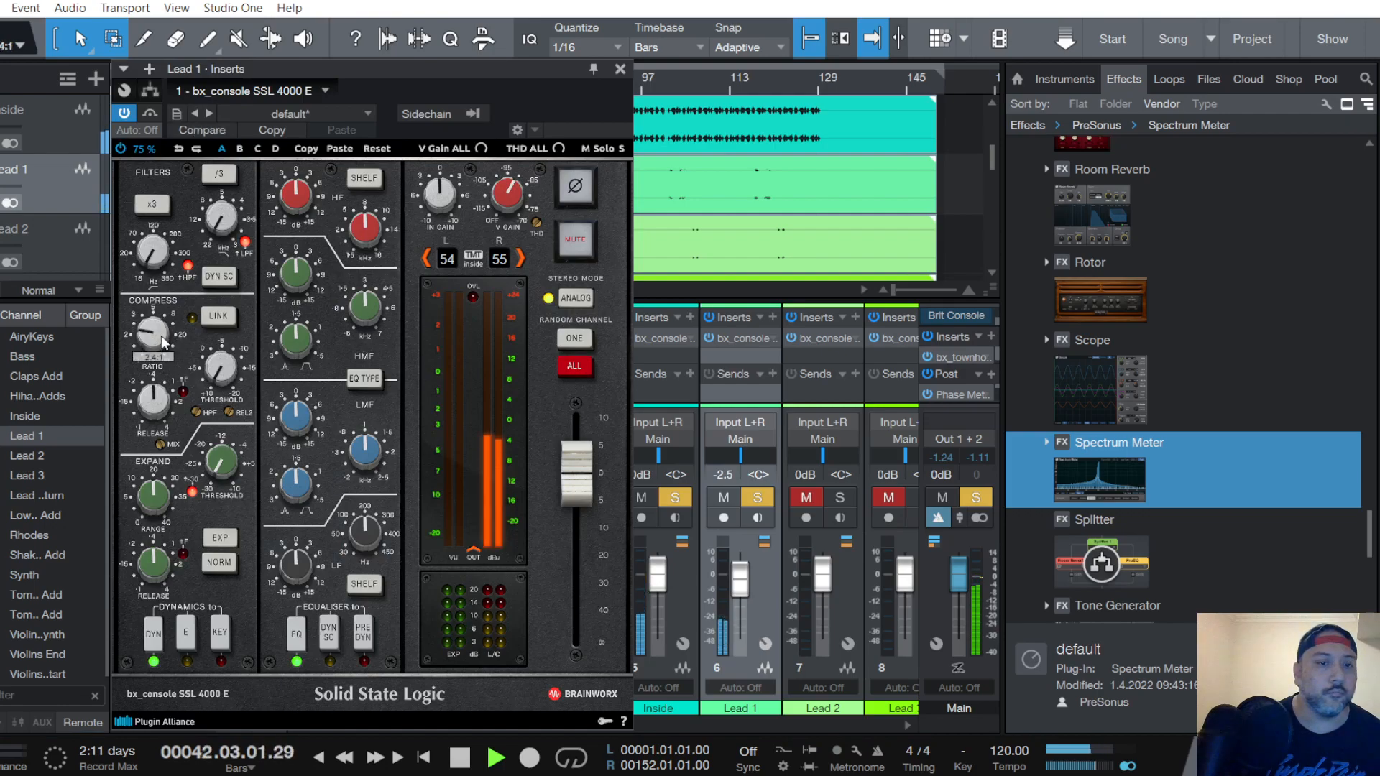
scroll(230, 379, "up", 5)
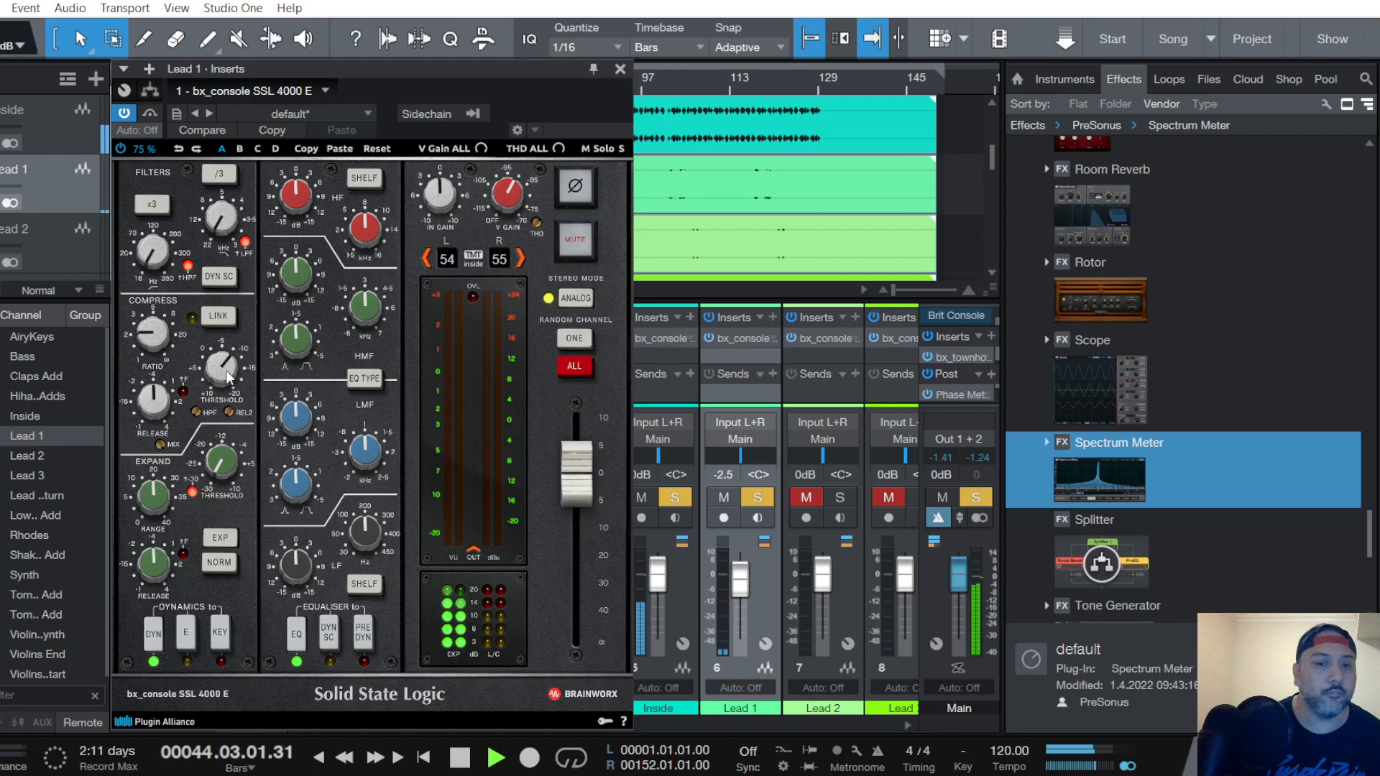
scroll(221, 371, "down", 1)
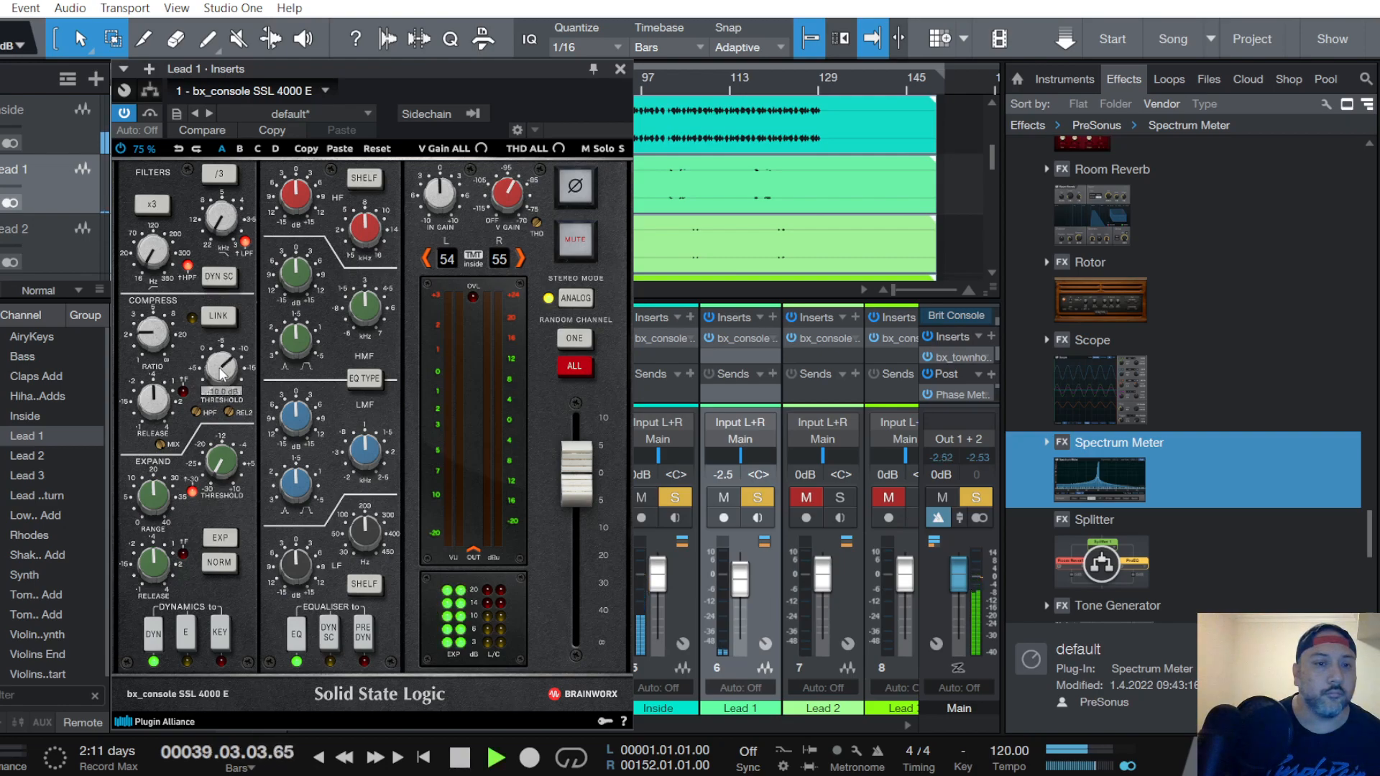
scroll(221, 372, "down", 10)
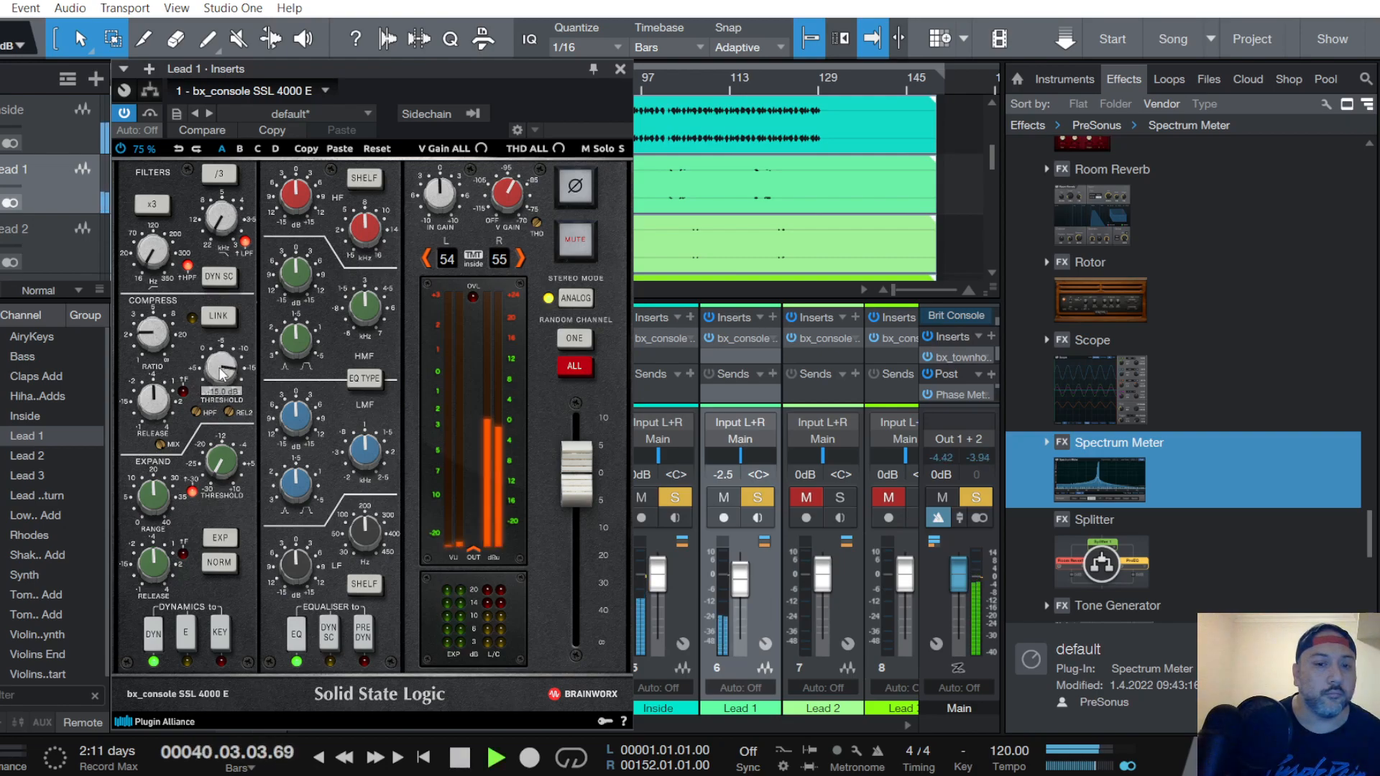
Place the Lead 1 console's EQ before the dynamics, raise the input gain, boost the HF gain by 2.0 dB, and close the console
mouse_move(447, 203)
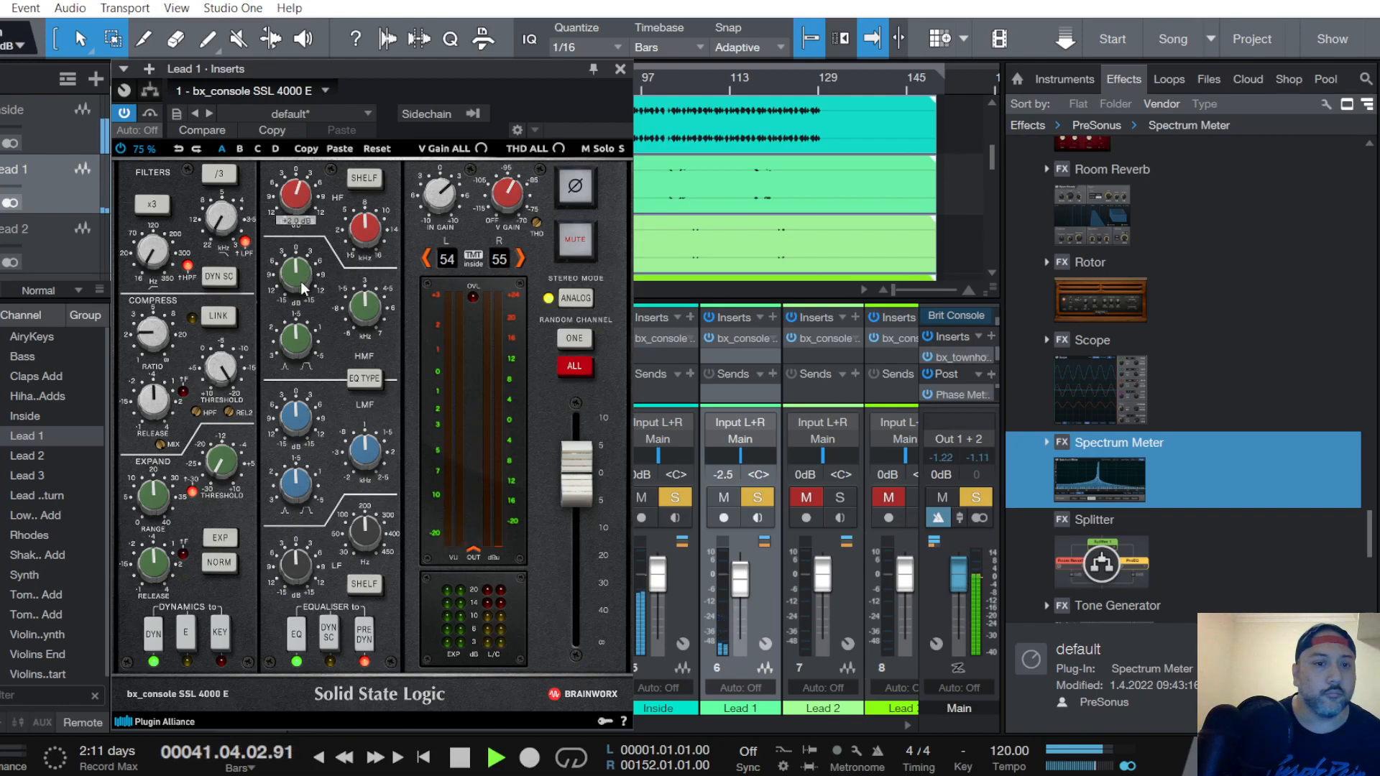
left_click(620, 69)
Set the Lead 1 channel's fader to -8.8 dB while replaying the part
left_click_drag(743, 590, 741, 600)
key("space")
key("space")
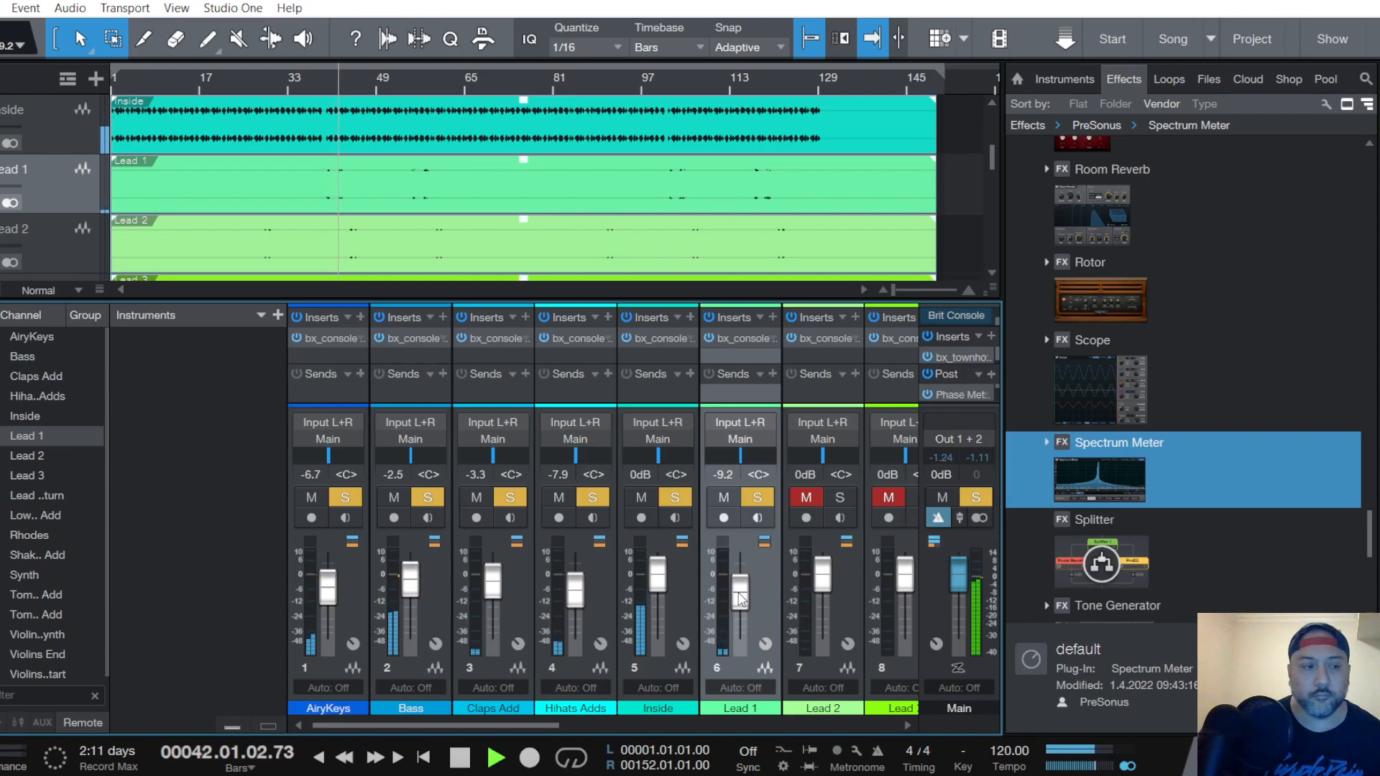
left_click_drag(740, 599, 740, 596)
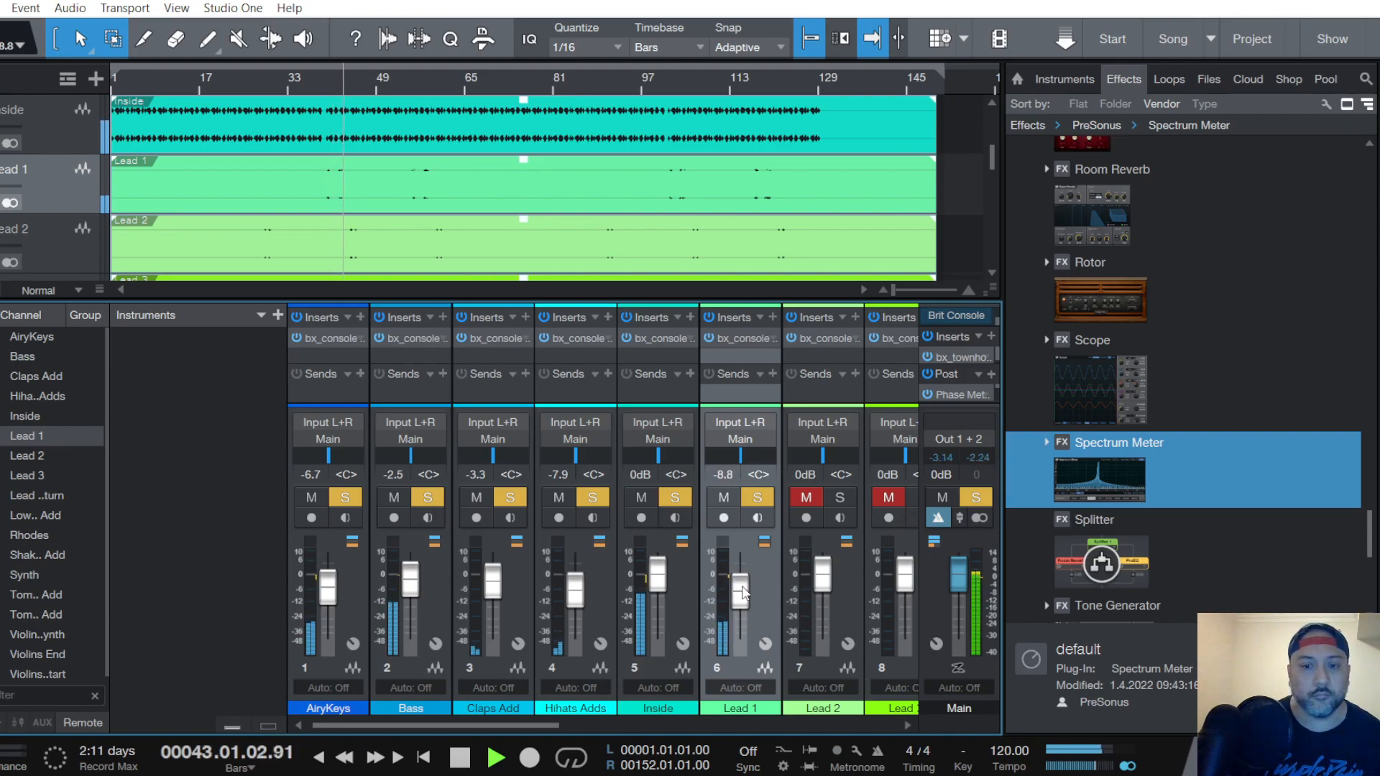
scroll(104, 196, "down", 1)
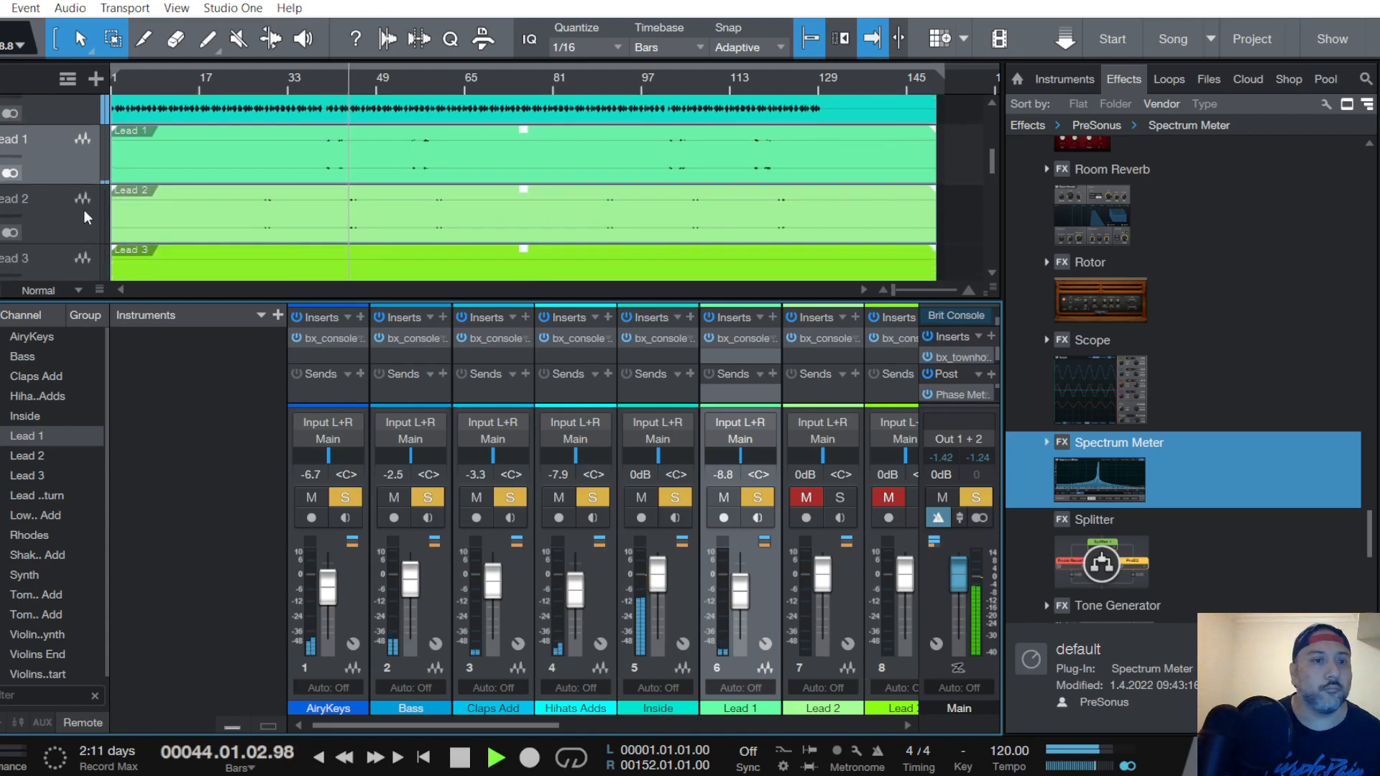
Unmute and solo the Lead 2 channel and set its bx_console SSL 4000 E compressor ratio to 2.4:1
left_click(83, 209)
left_click(808, 494)
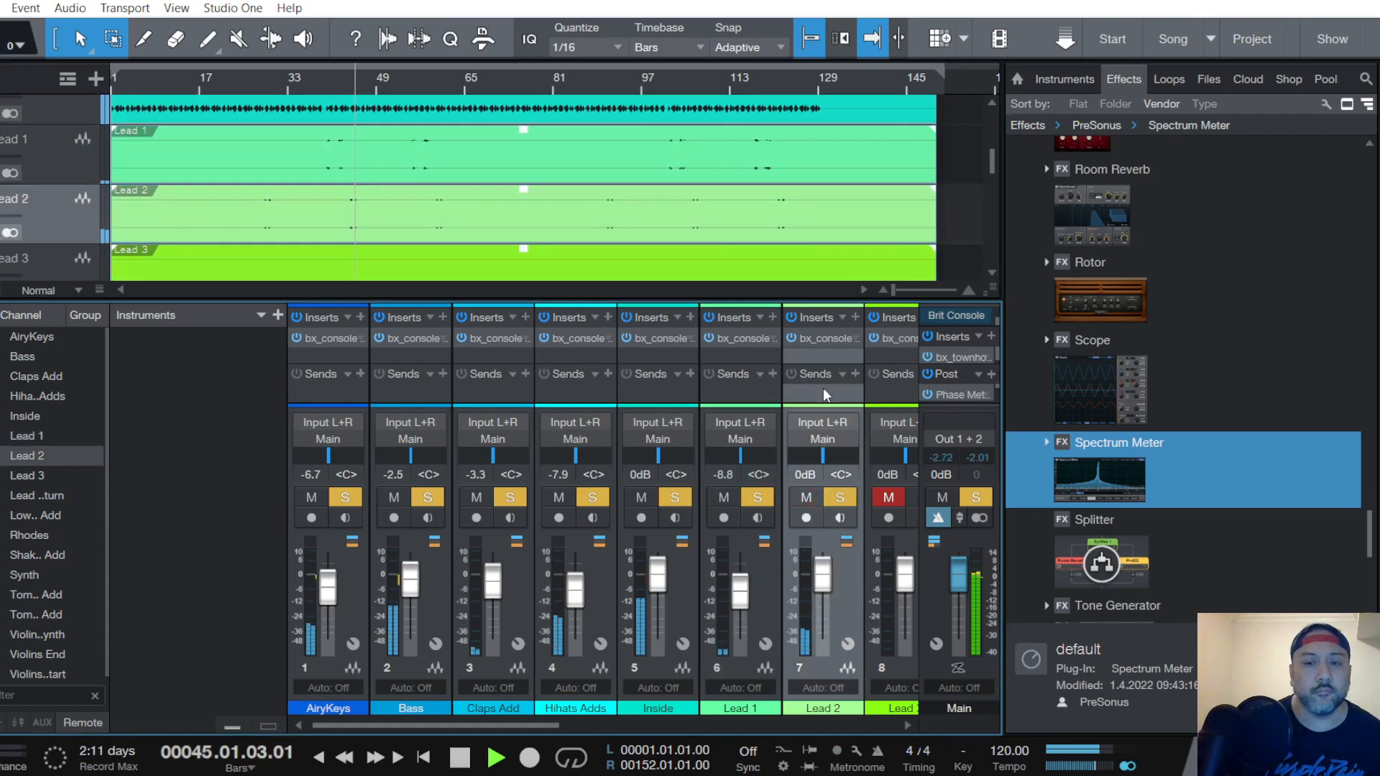
left_click(827, 338)
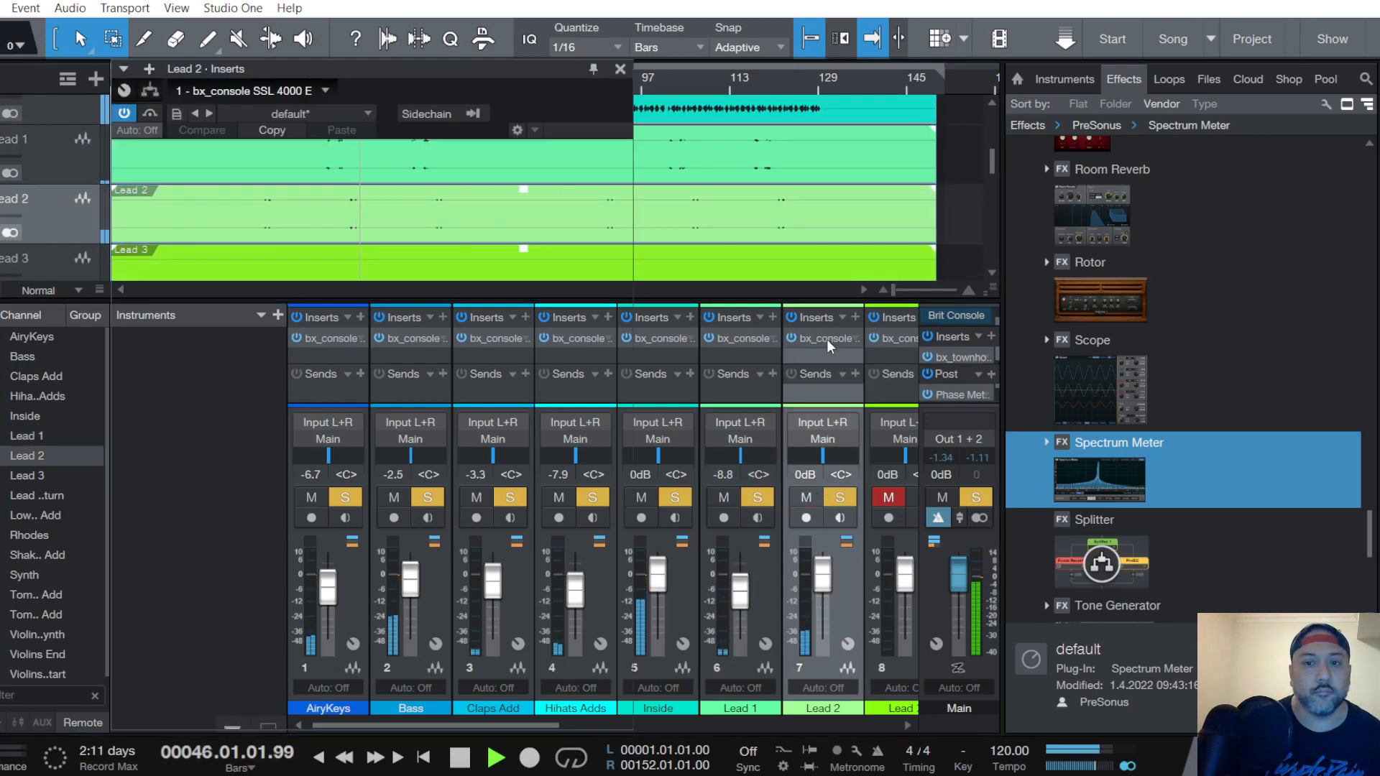
scroll(144, 333, "down", 4)
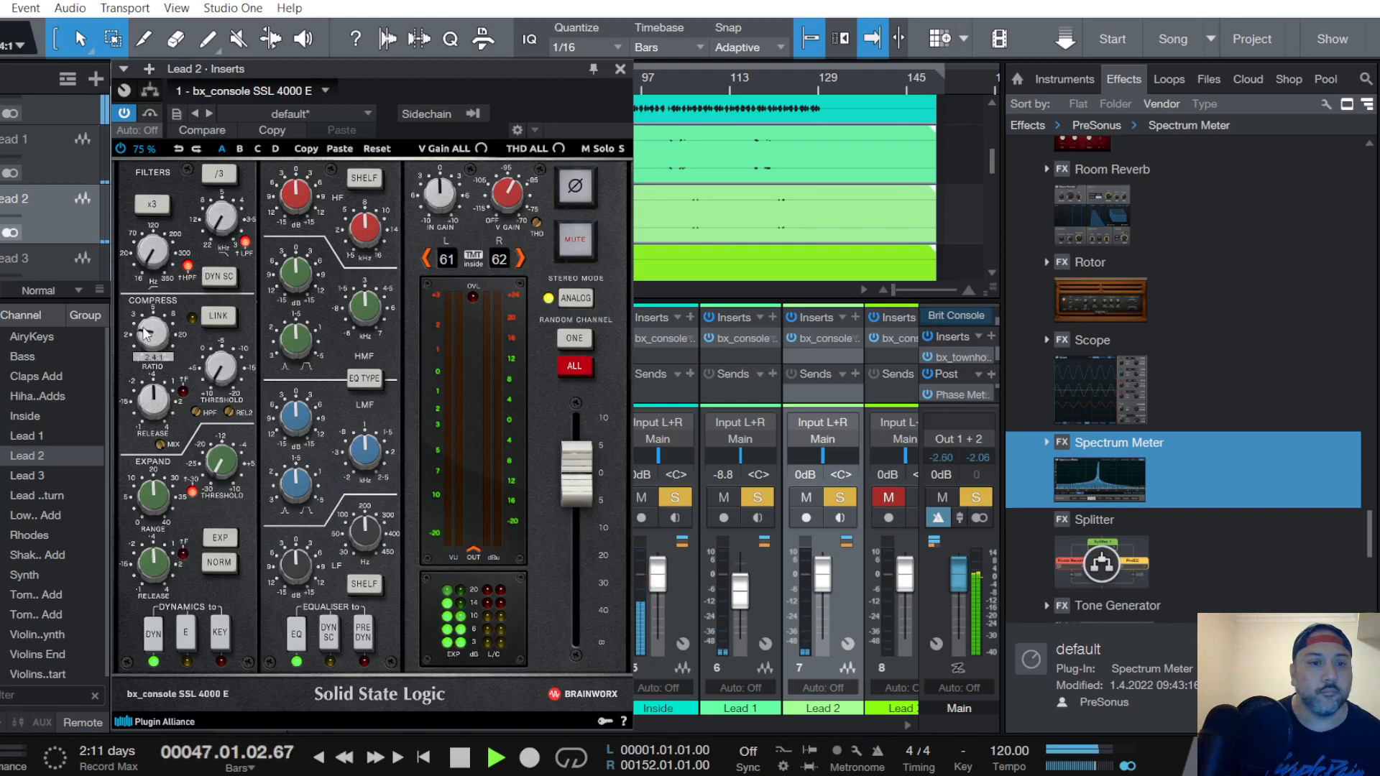
Lower the Lead 2 console's compressor threshold to -20.0 dB while replaying the part
scroll(214, 363, "up", 3)
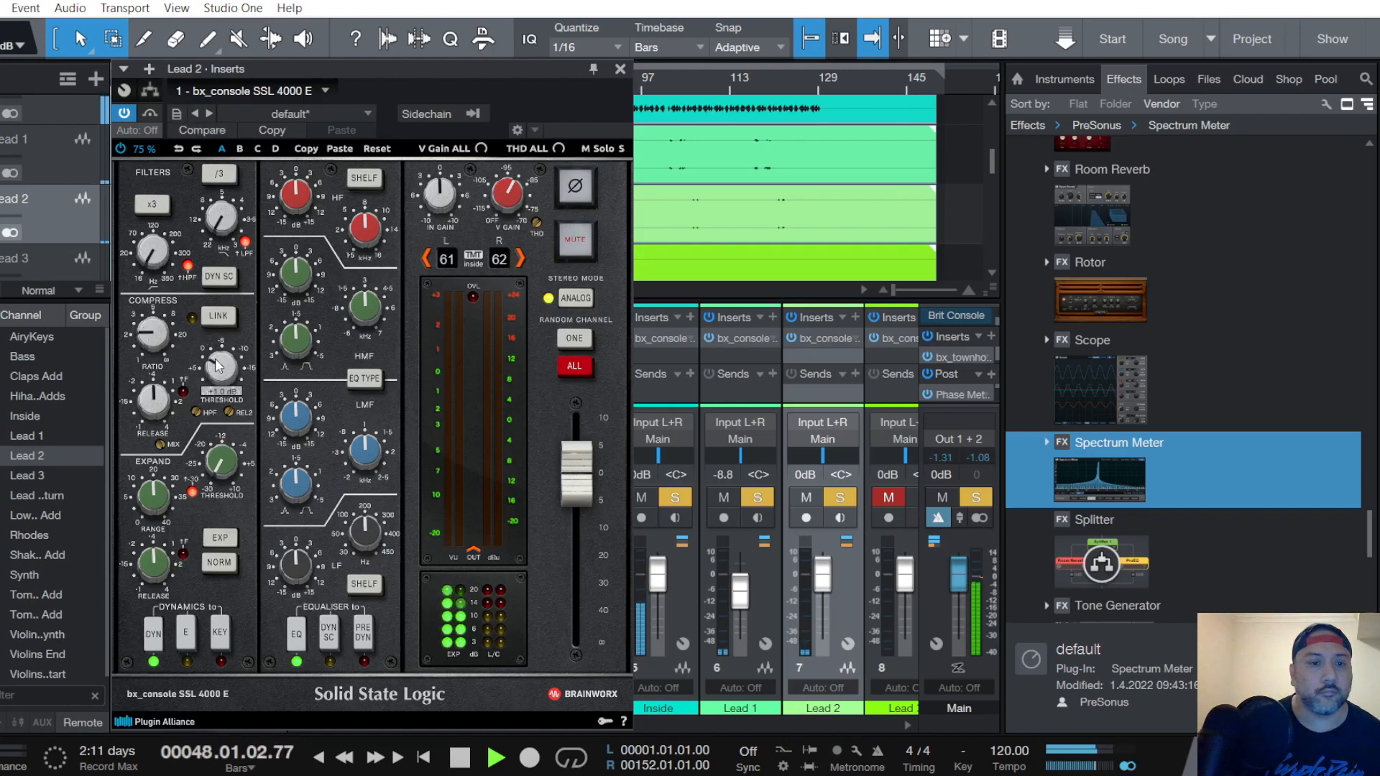
key("space")
key("space")
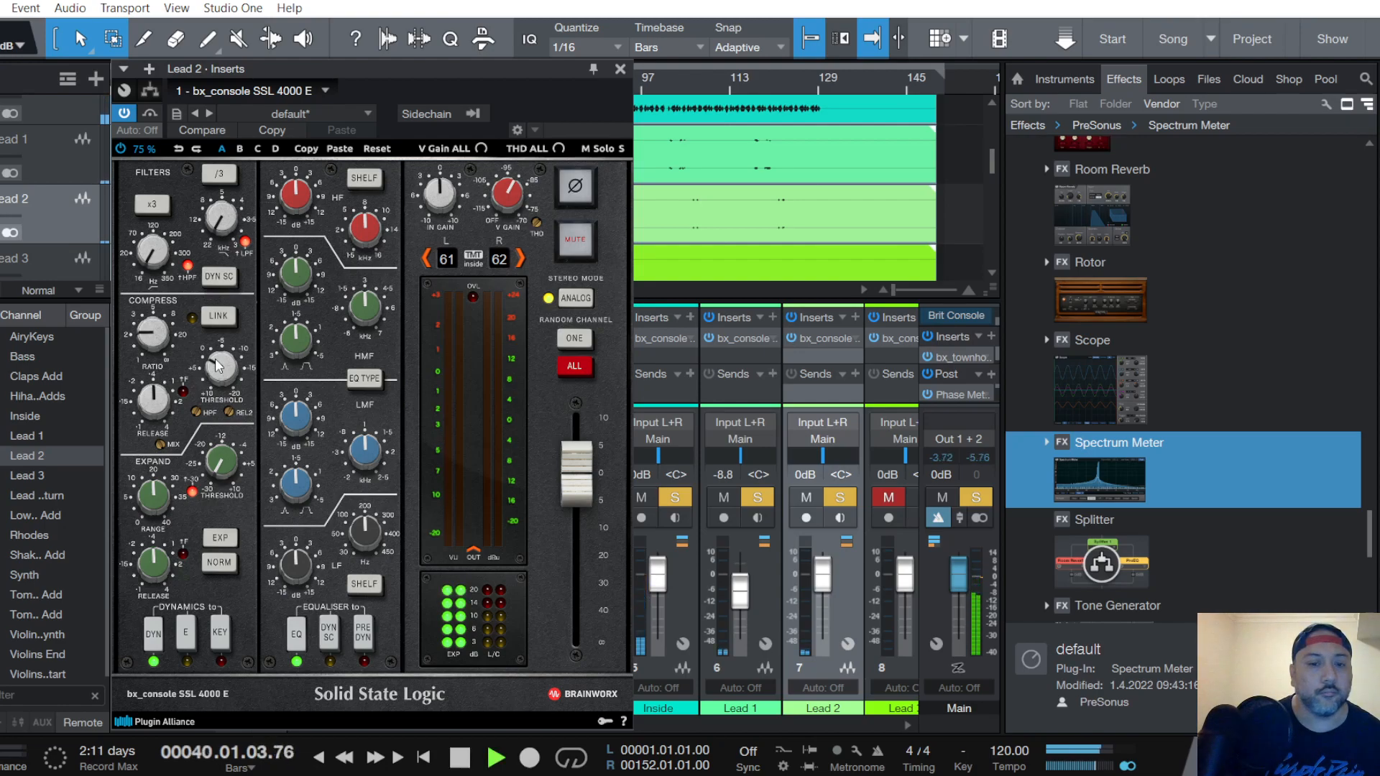
scroll(218, 367, "down", 3)
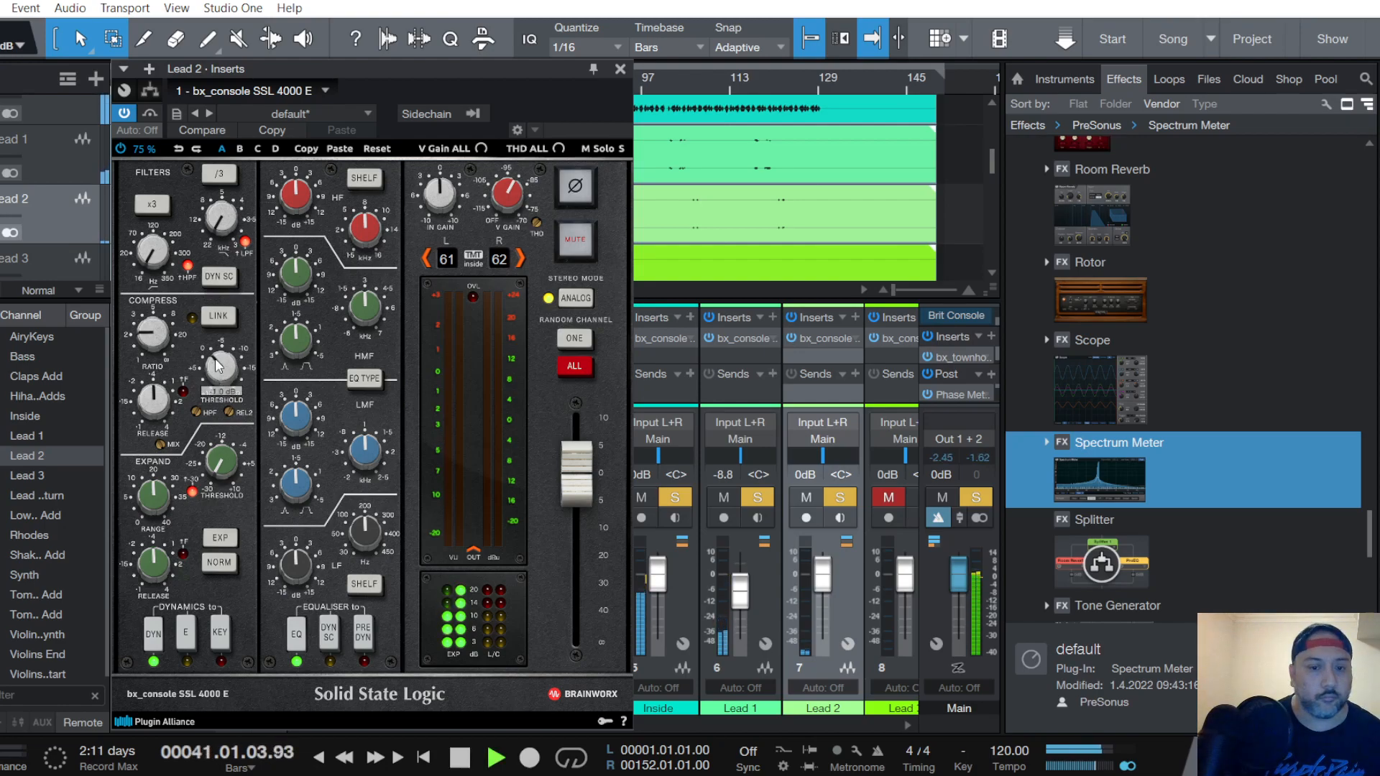
scroll(218, 366, "down", 3)
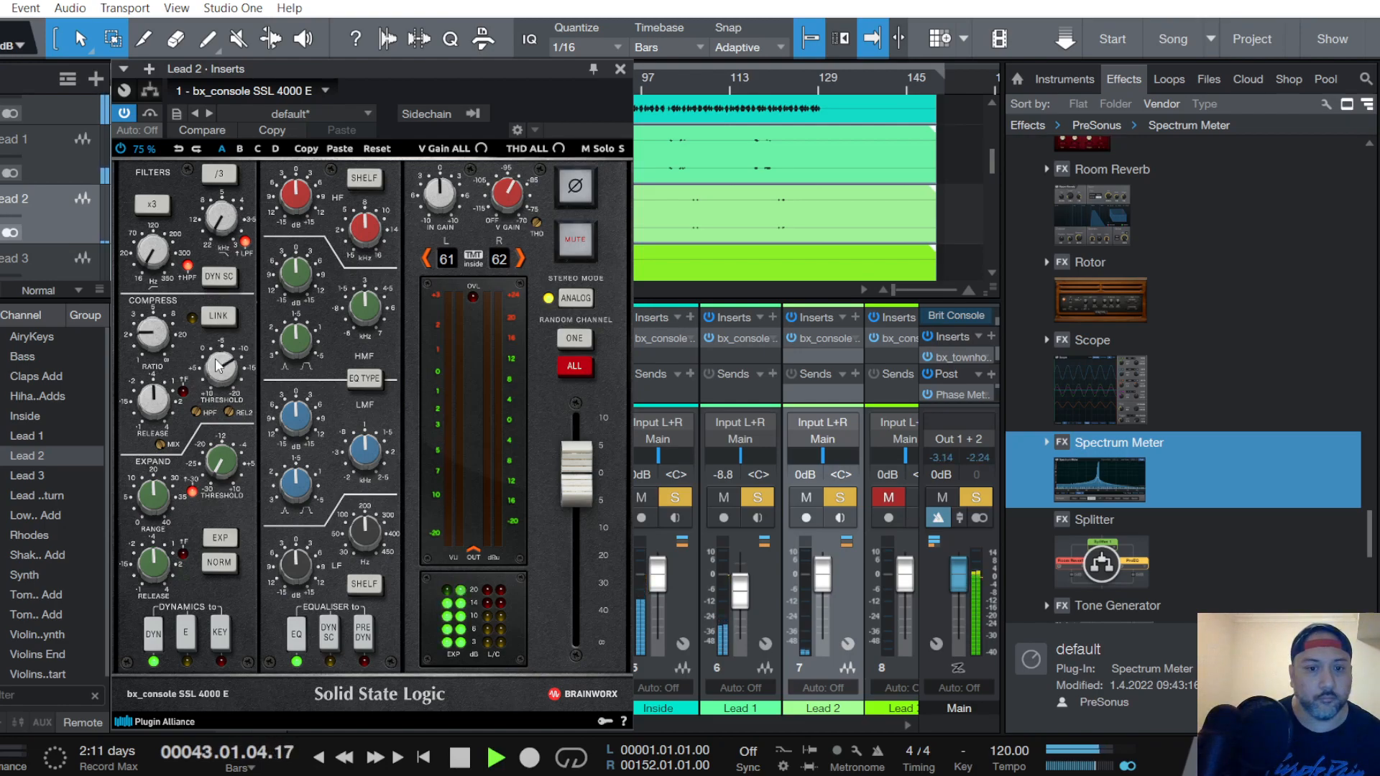
scroll(218, 367, "down", 2)
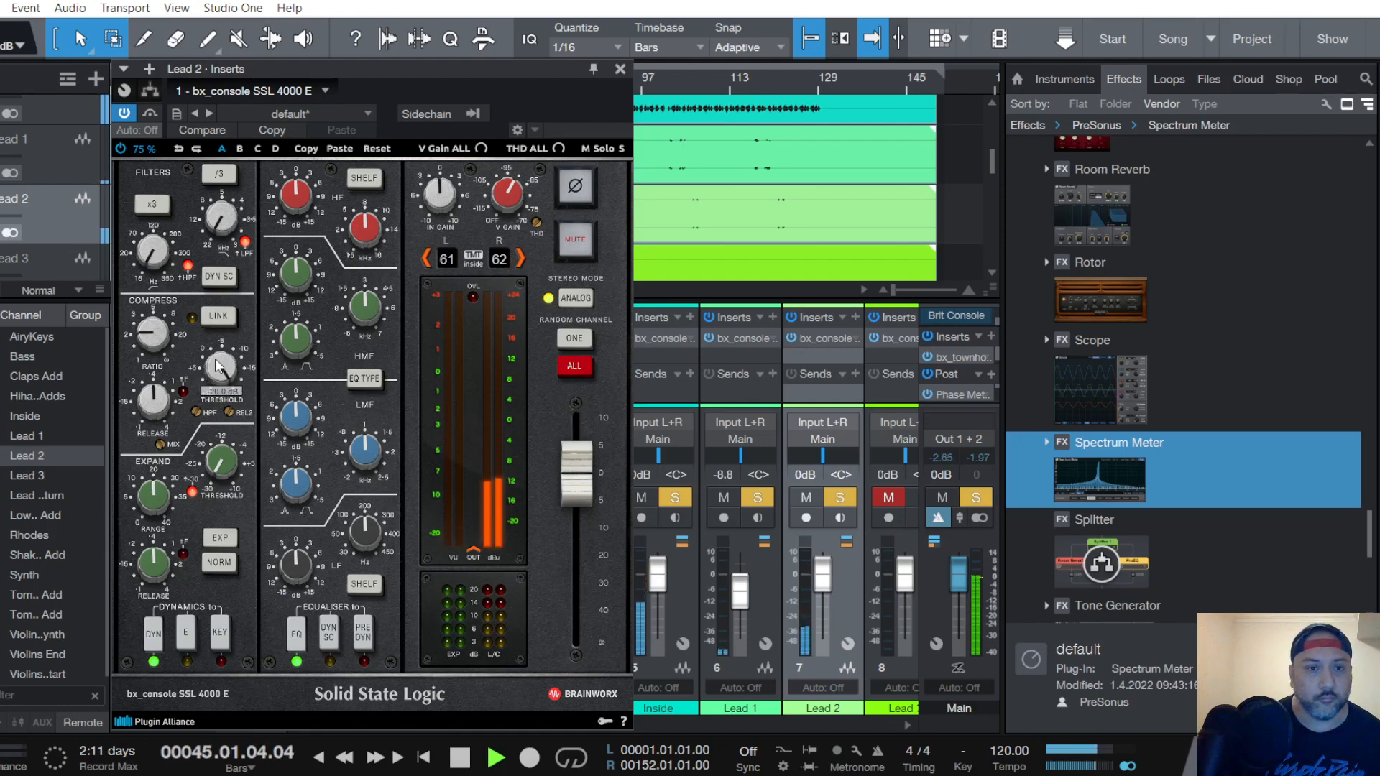
Place the Lead 2 console's EQ before the dynamics, raise the input gain, and close the console
left_click(361, 632)
scroll(460, 182, "up", 2)
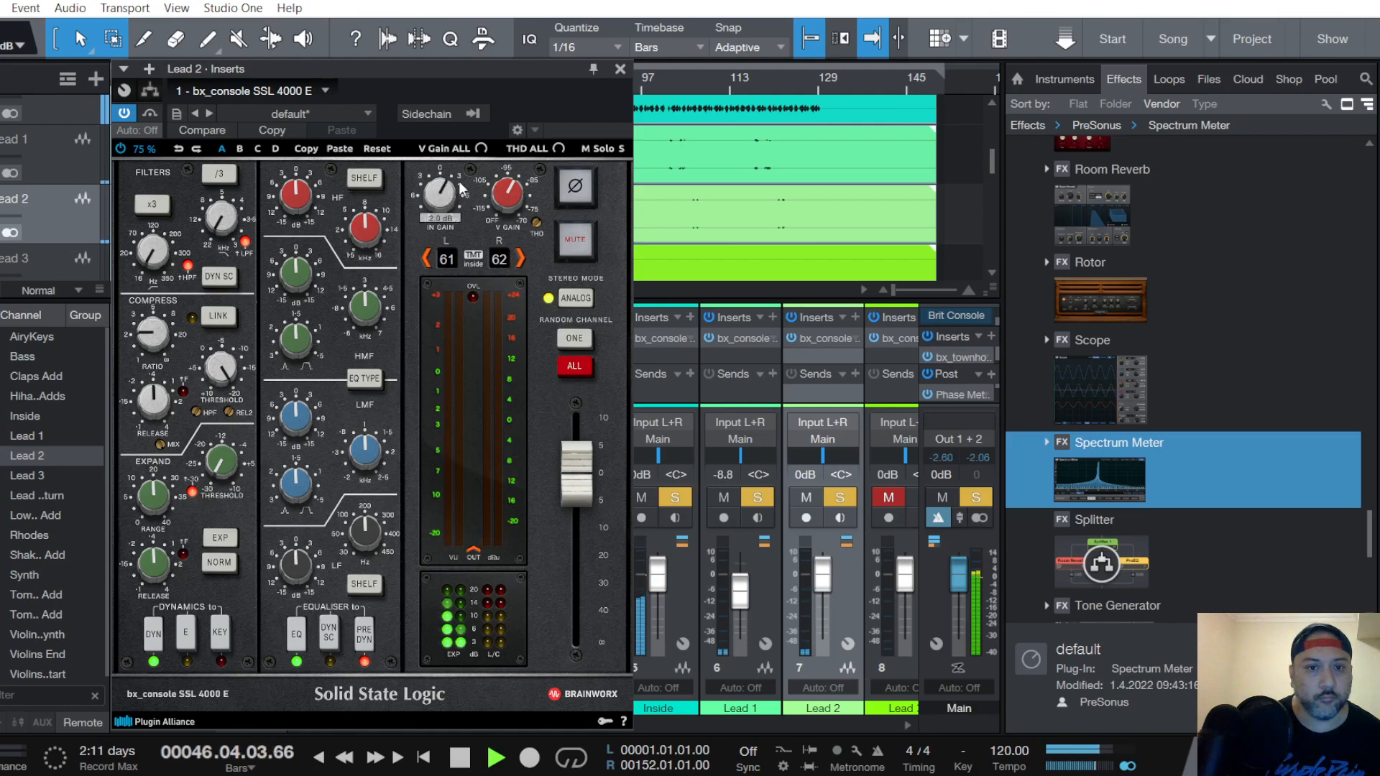
left_click(619, 68)
Replay the section from bar 44 and lower the Lead 2 channel's fader to -7.9 dB
key("space")
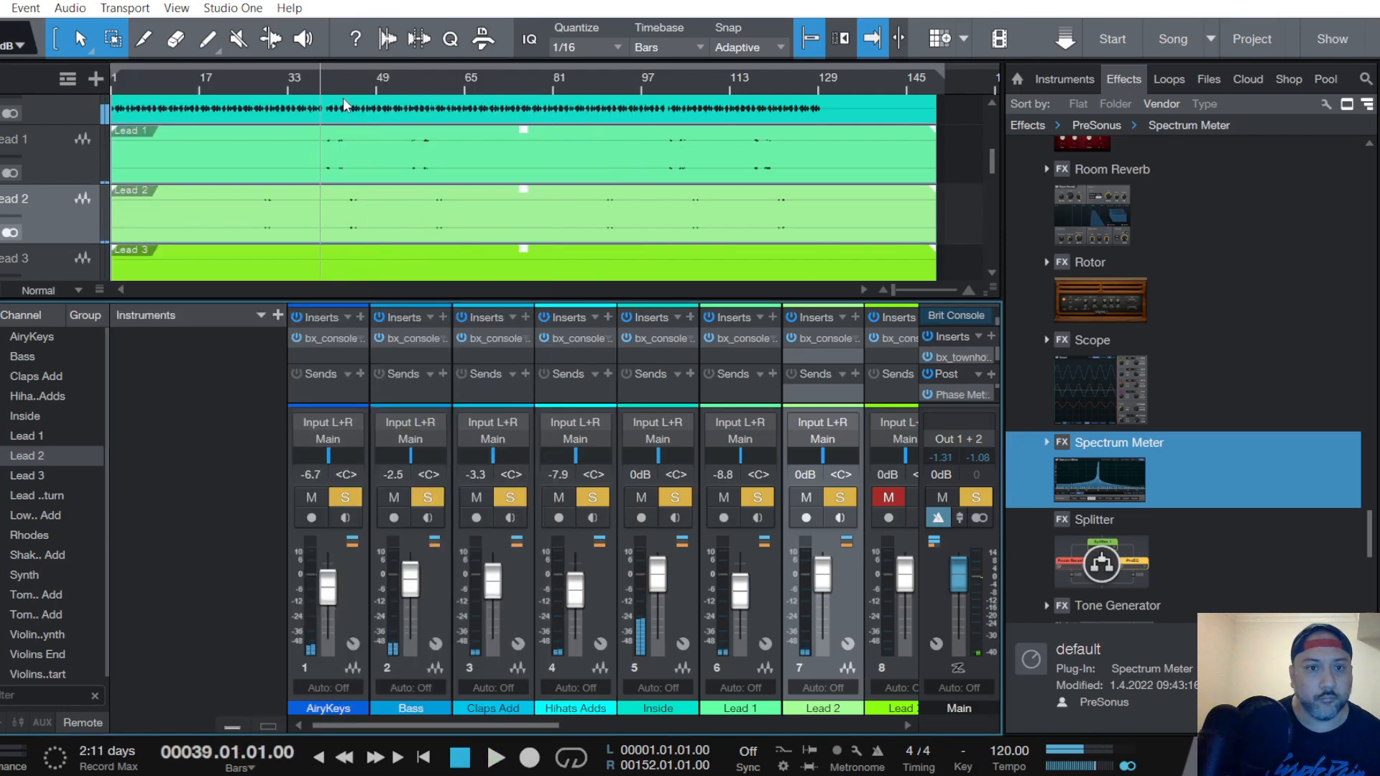
left_click(347, 95)
key("space")
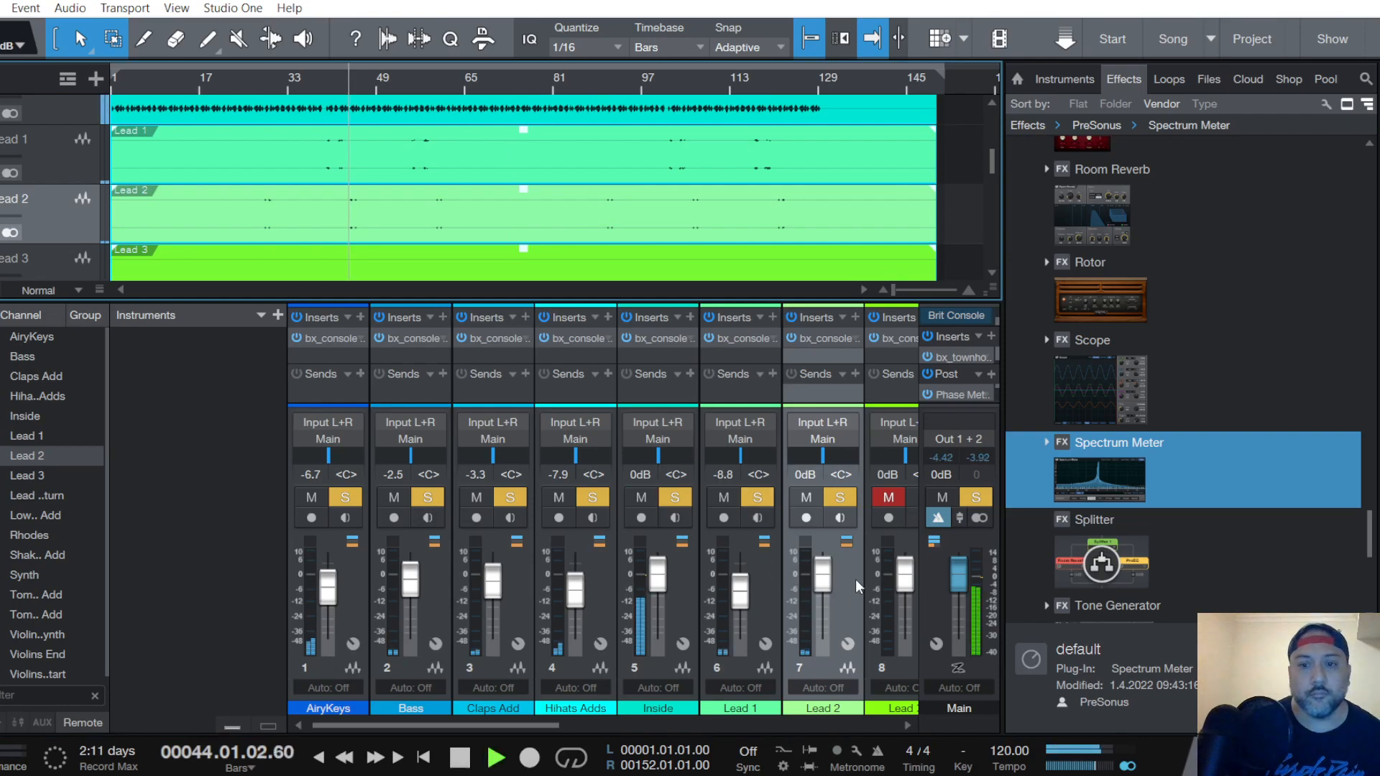
left_click_drag(823, 567, 825, 593)
key("space")
key("space")
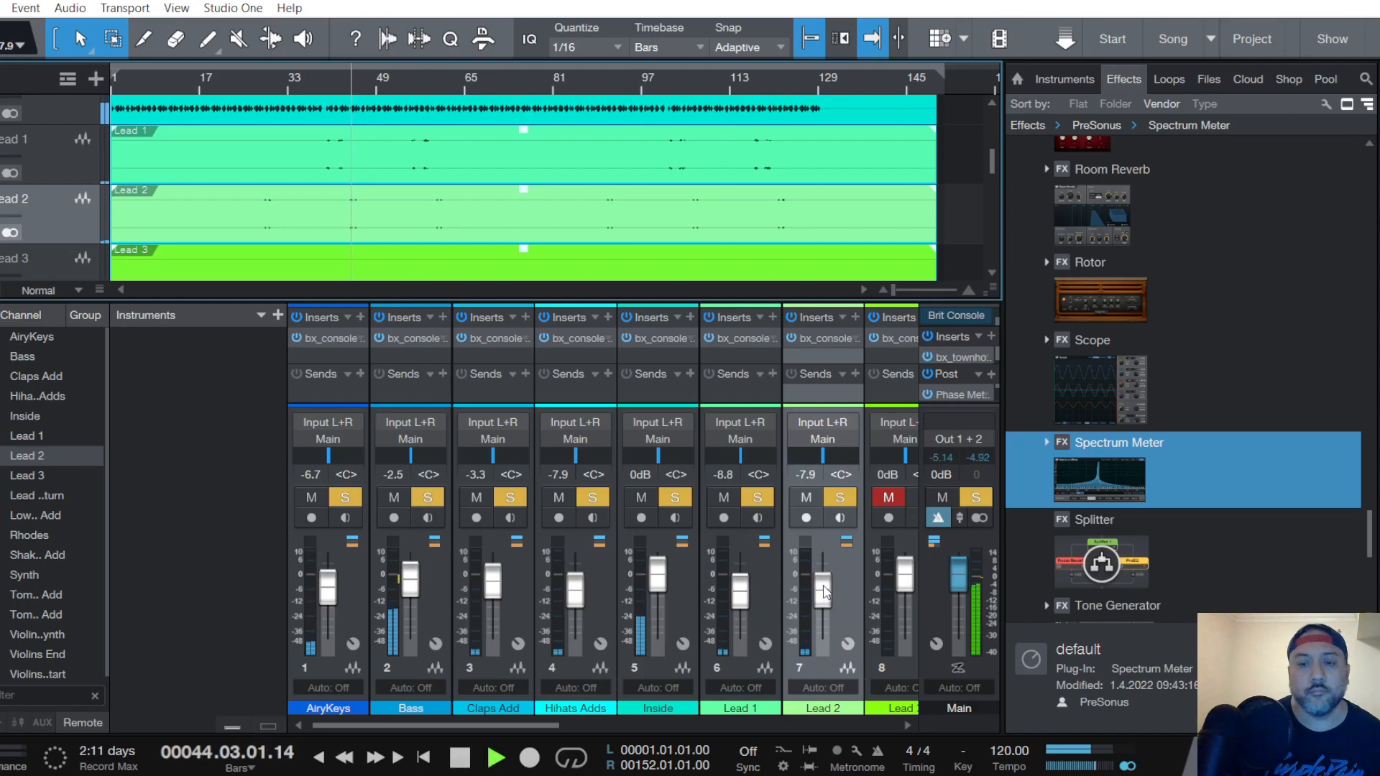
Review the Lead 2 channel's console settings while replaying the part from bar 44, and close the console
left_click(821, 339)
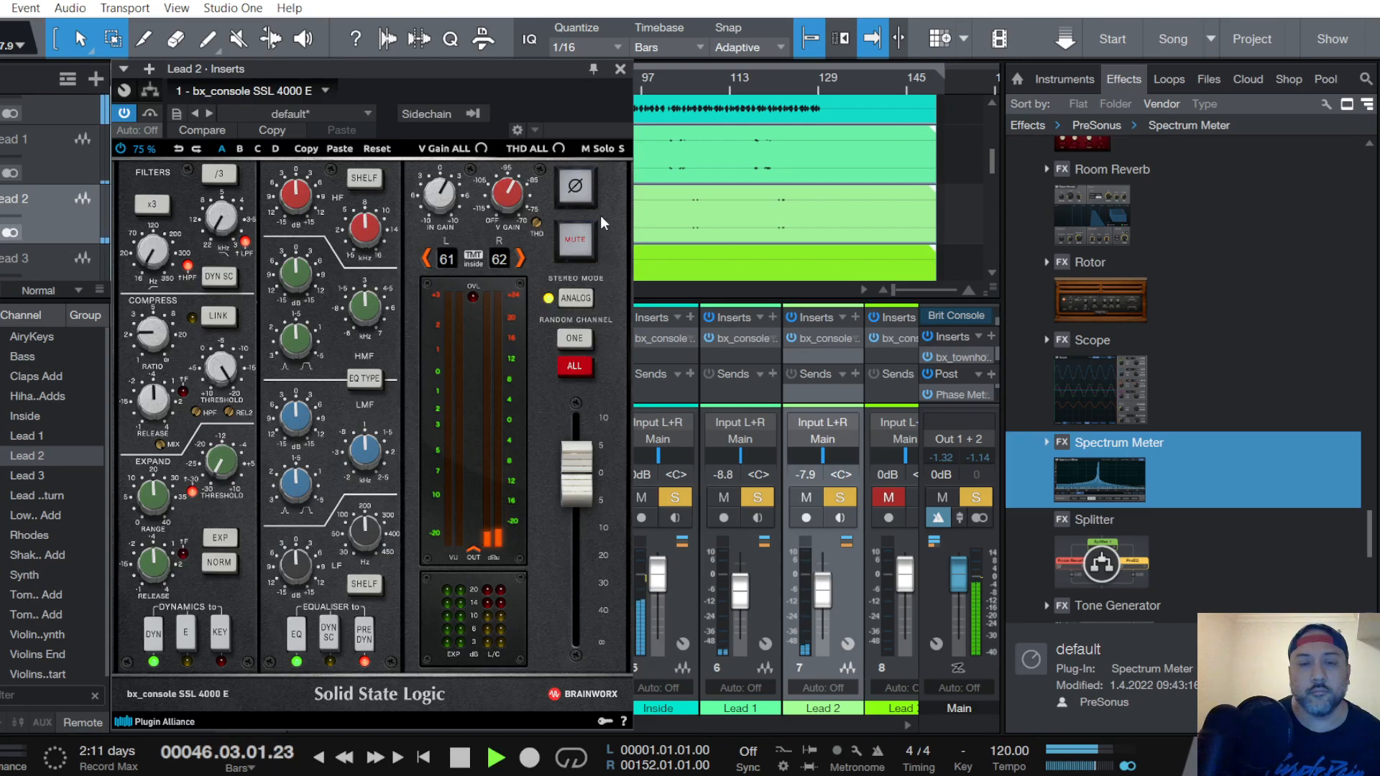
key("space")
key("space")
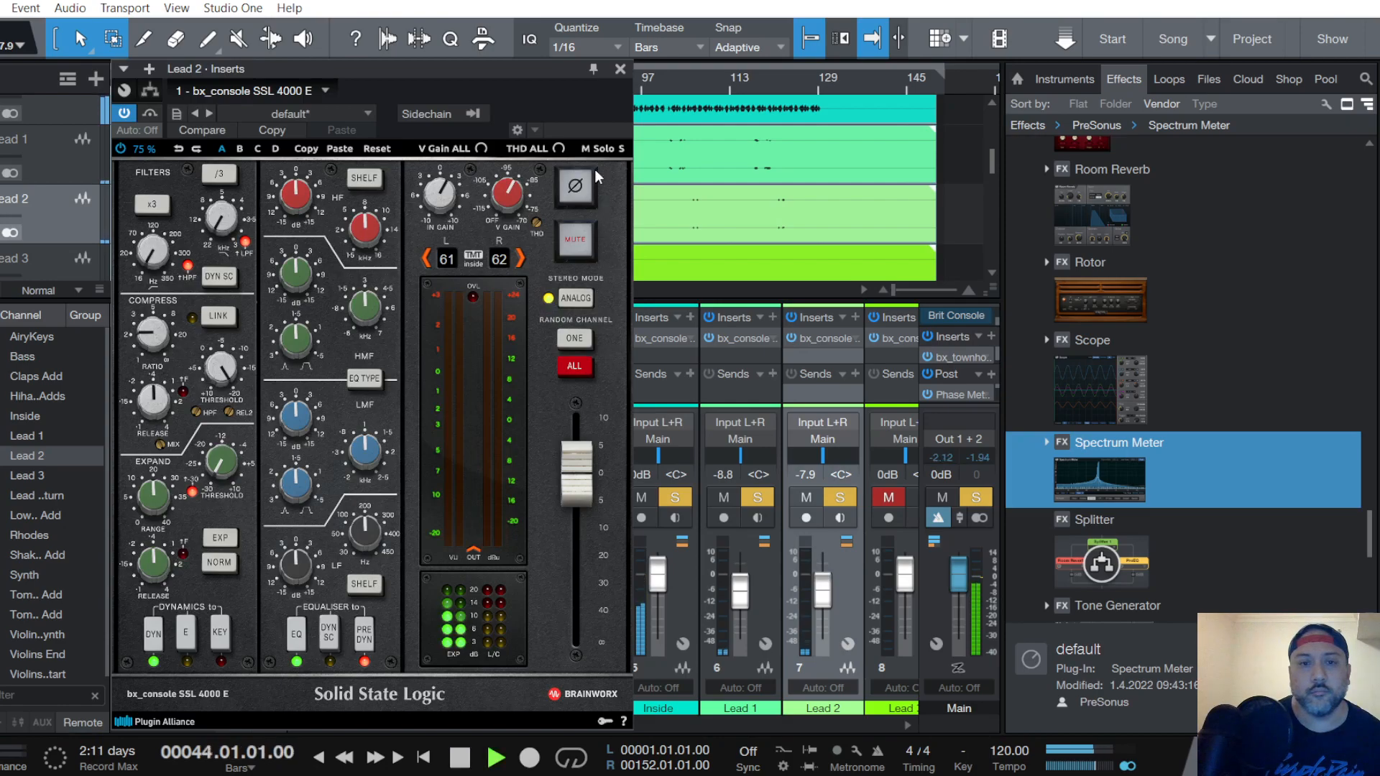
left_click(619, 69)
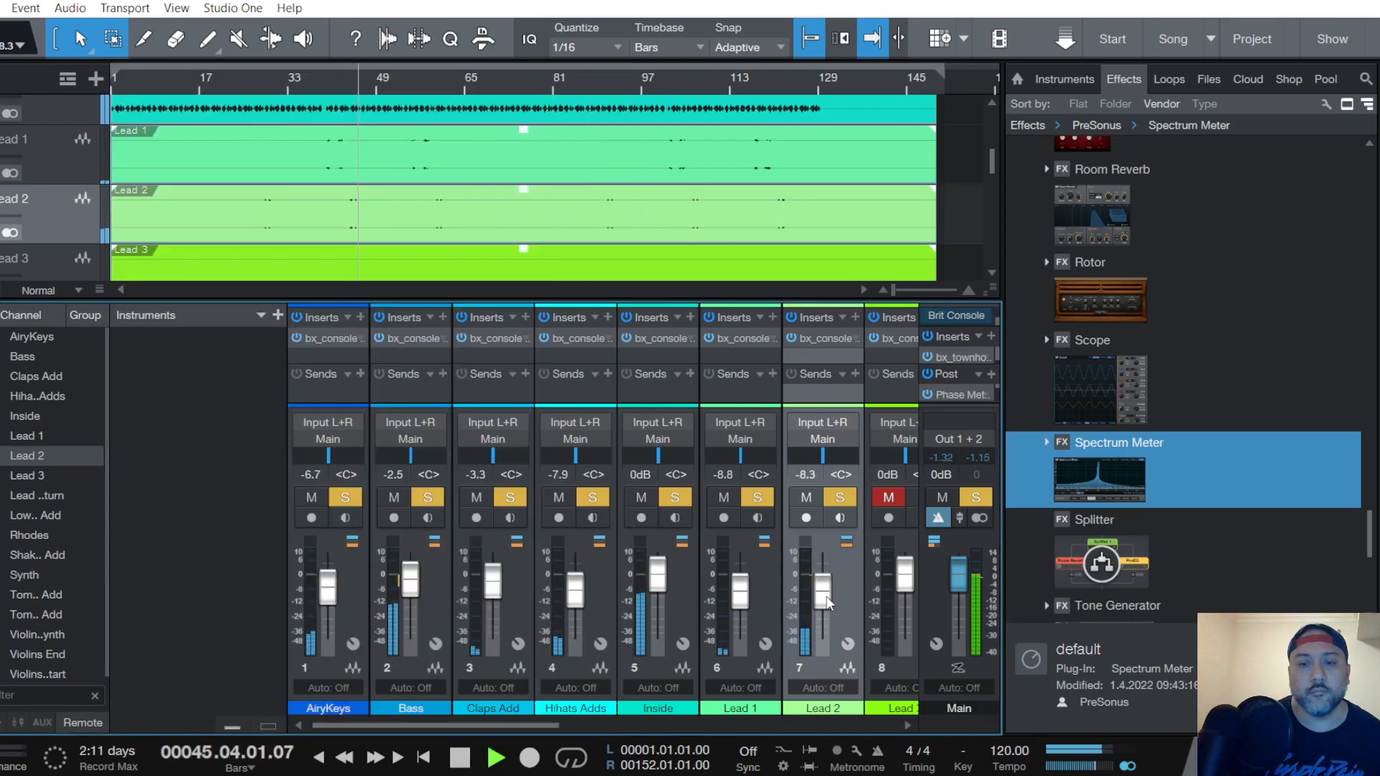
key("space")
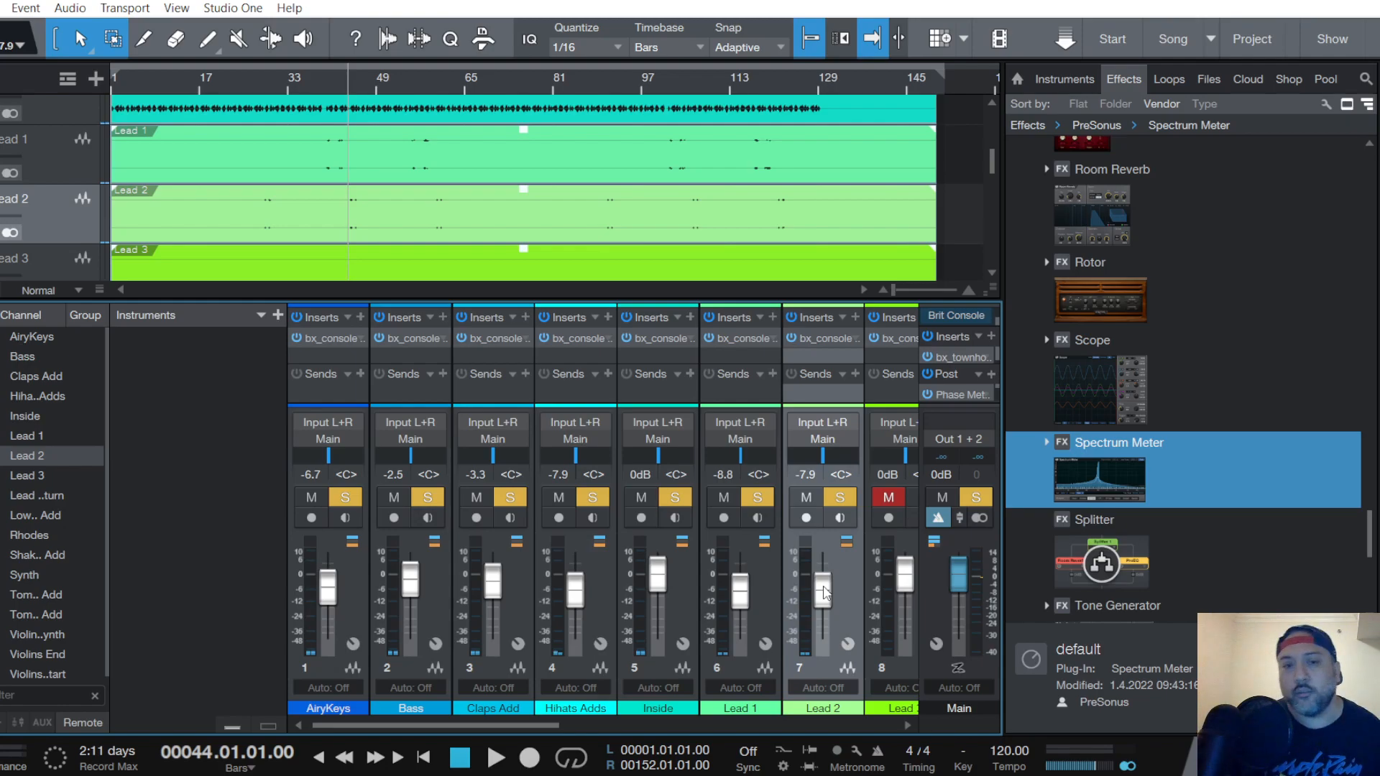
left_click(830, 338)
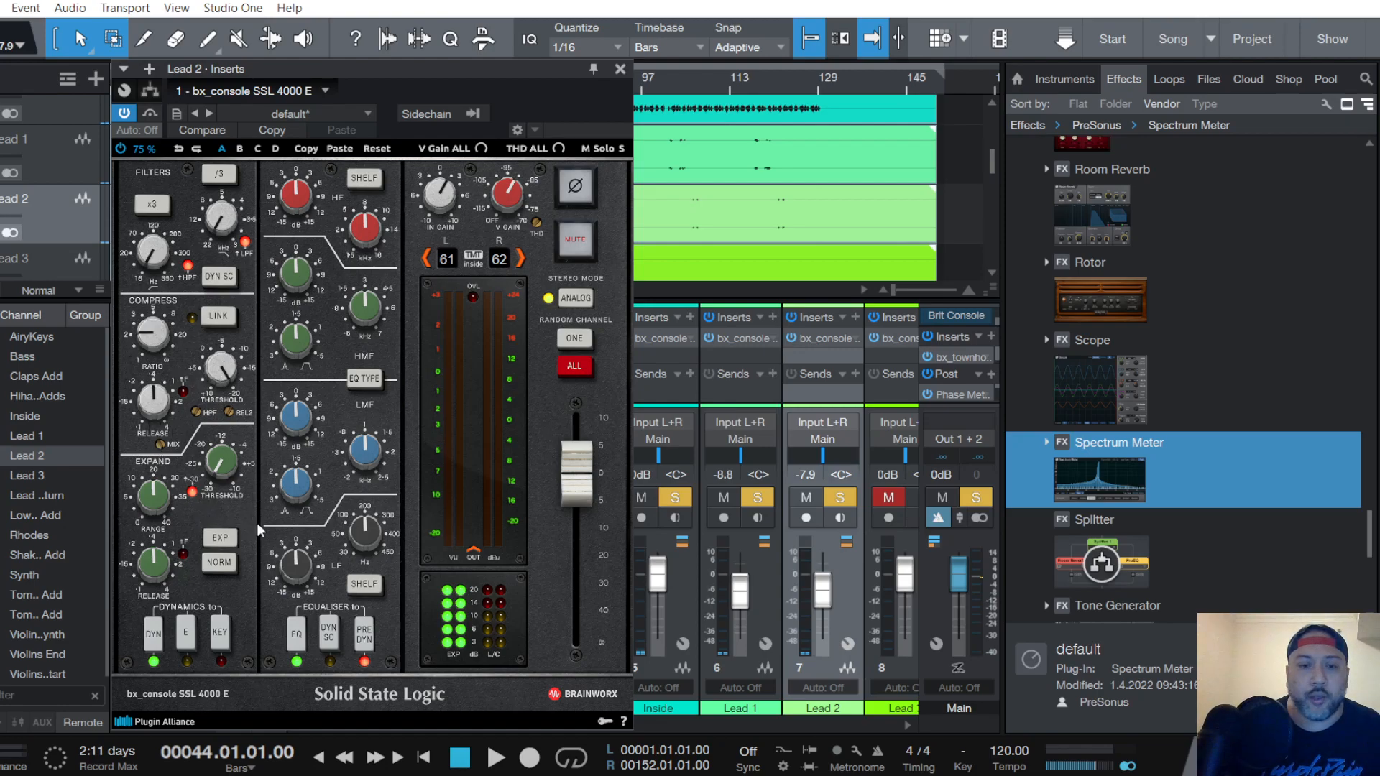
left_click(620, 69)
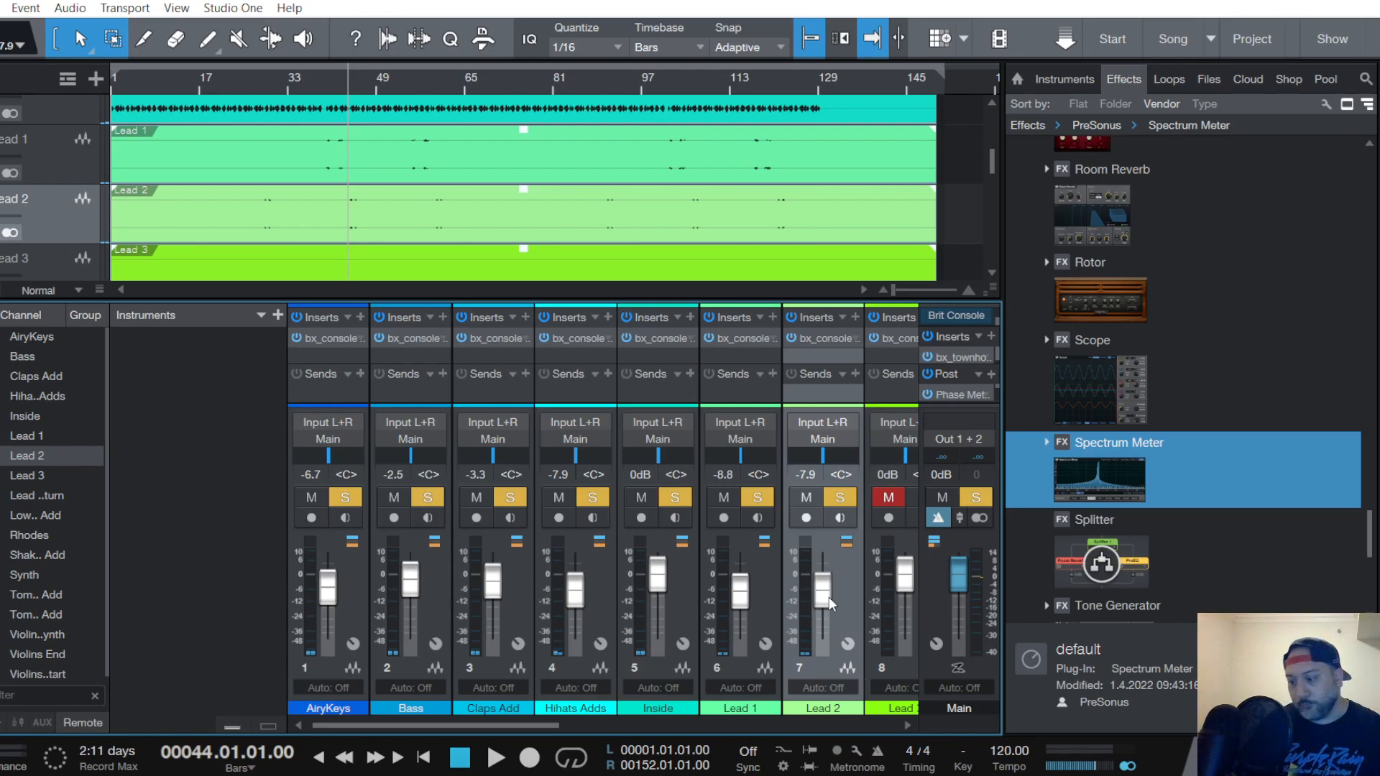
Inspect the Lead 3 track's waveform at X-Large height, cue playback at bar 46, and restore Normal track height
scroll(63, 246, "down", 1)
left_click(62, 227)
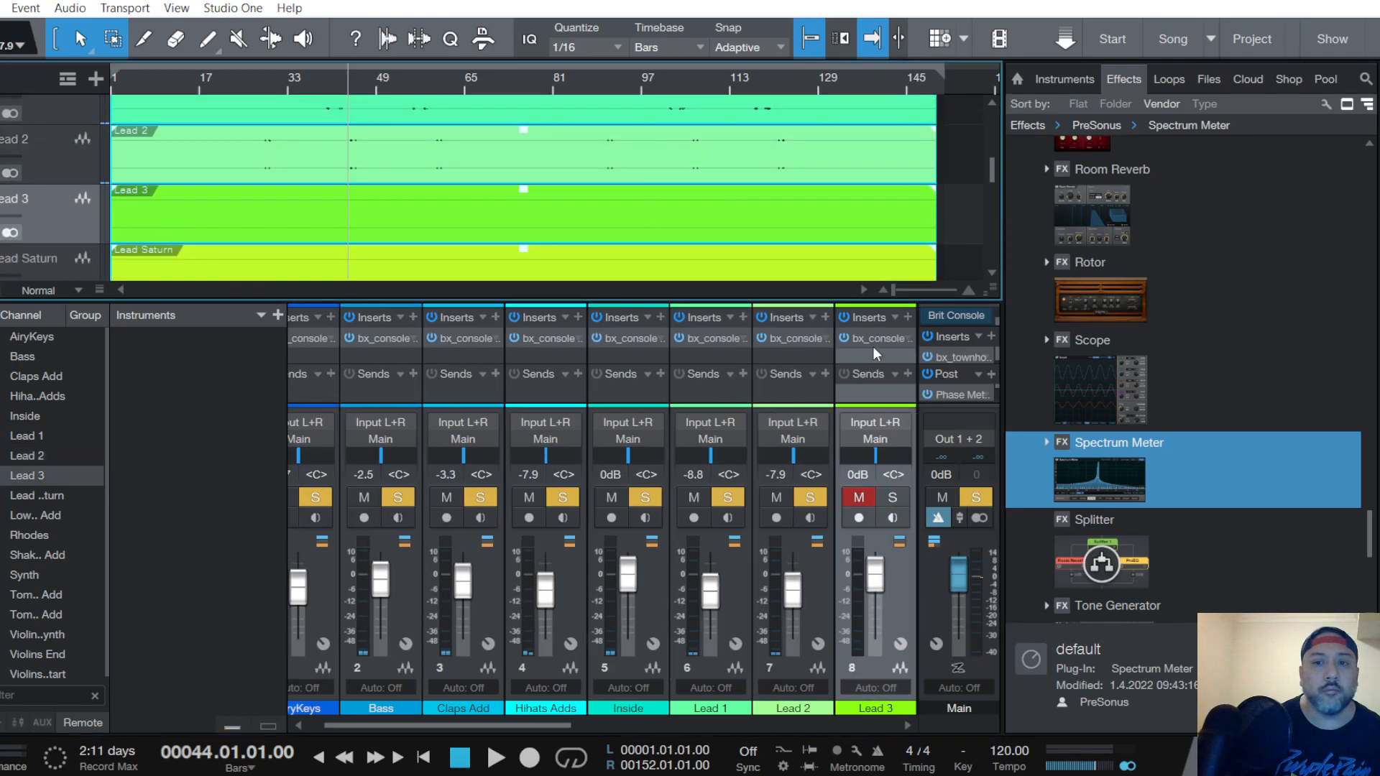
left_click(77, 289)
left_click(69, 457)
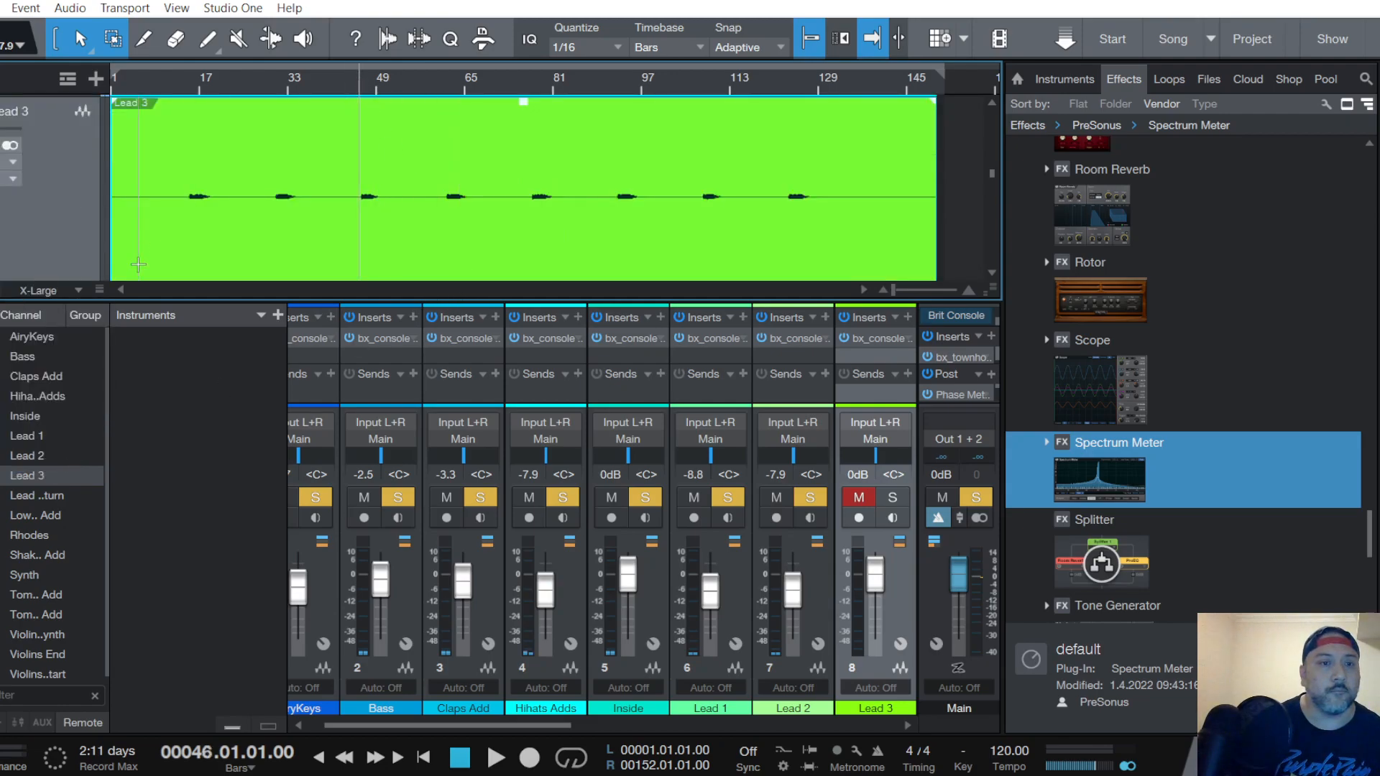
left_click(75, 289)
left_click(53, 400)
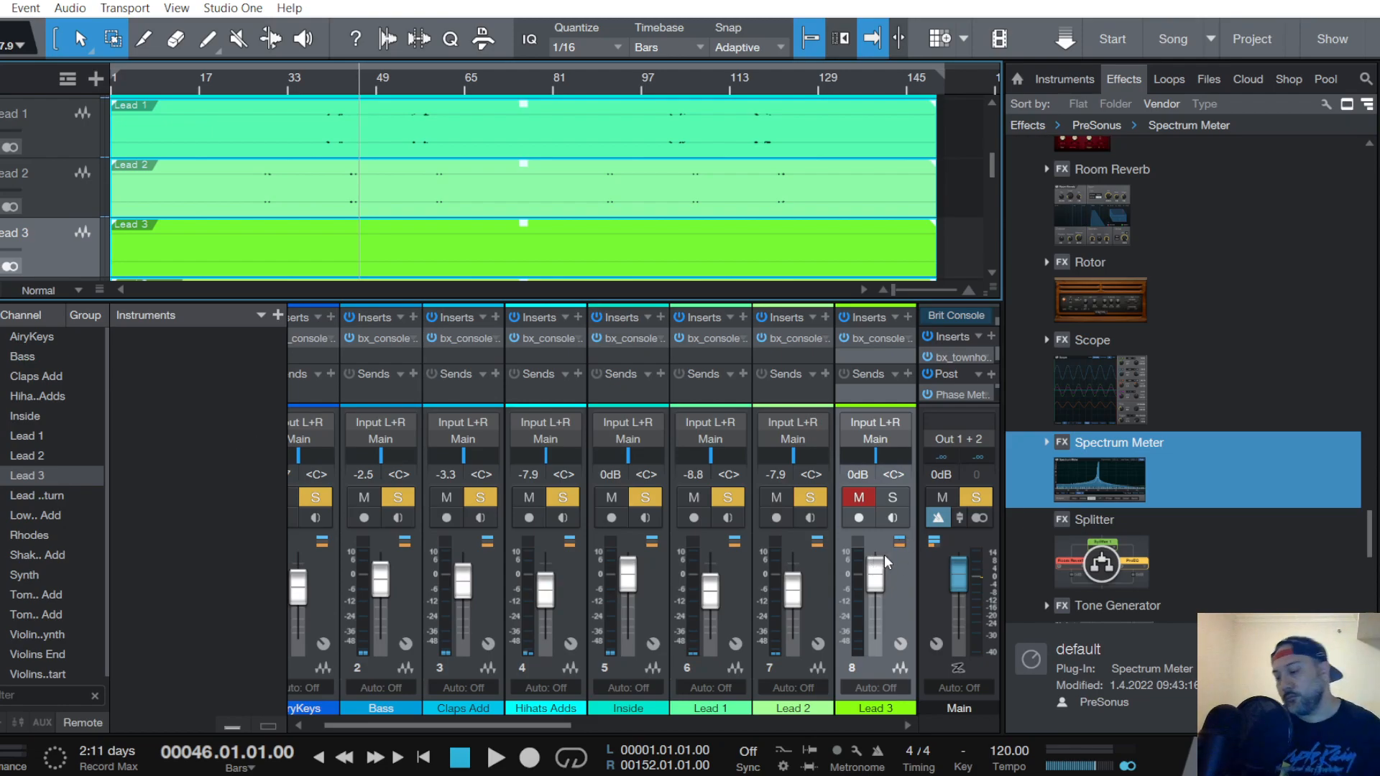
Unmute and solo the Lead 3 channel, and set its console compressor to a 2.2:1 ratio and -20.0 dB threshold
key("space")
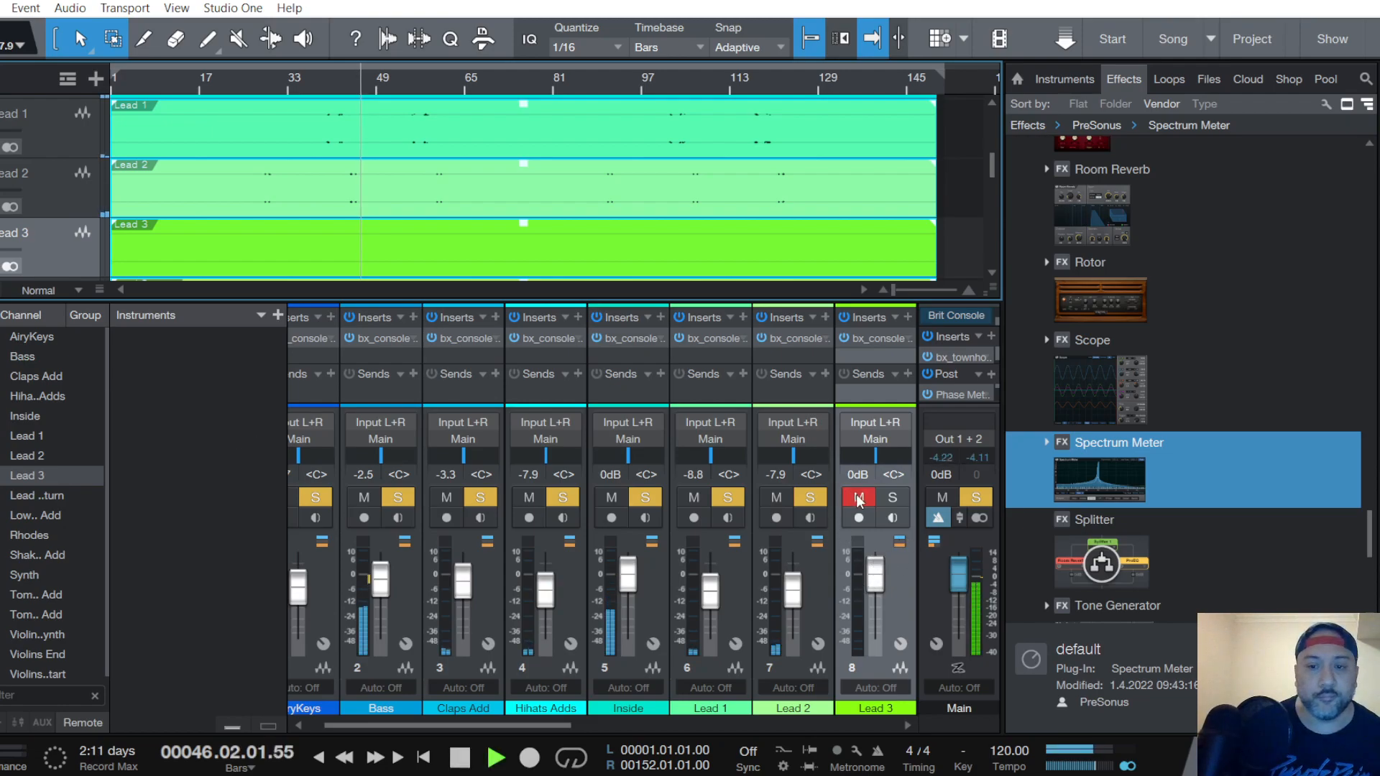
left_click(859, 498)
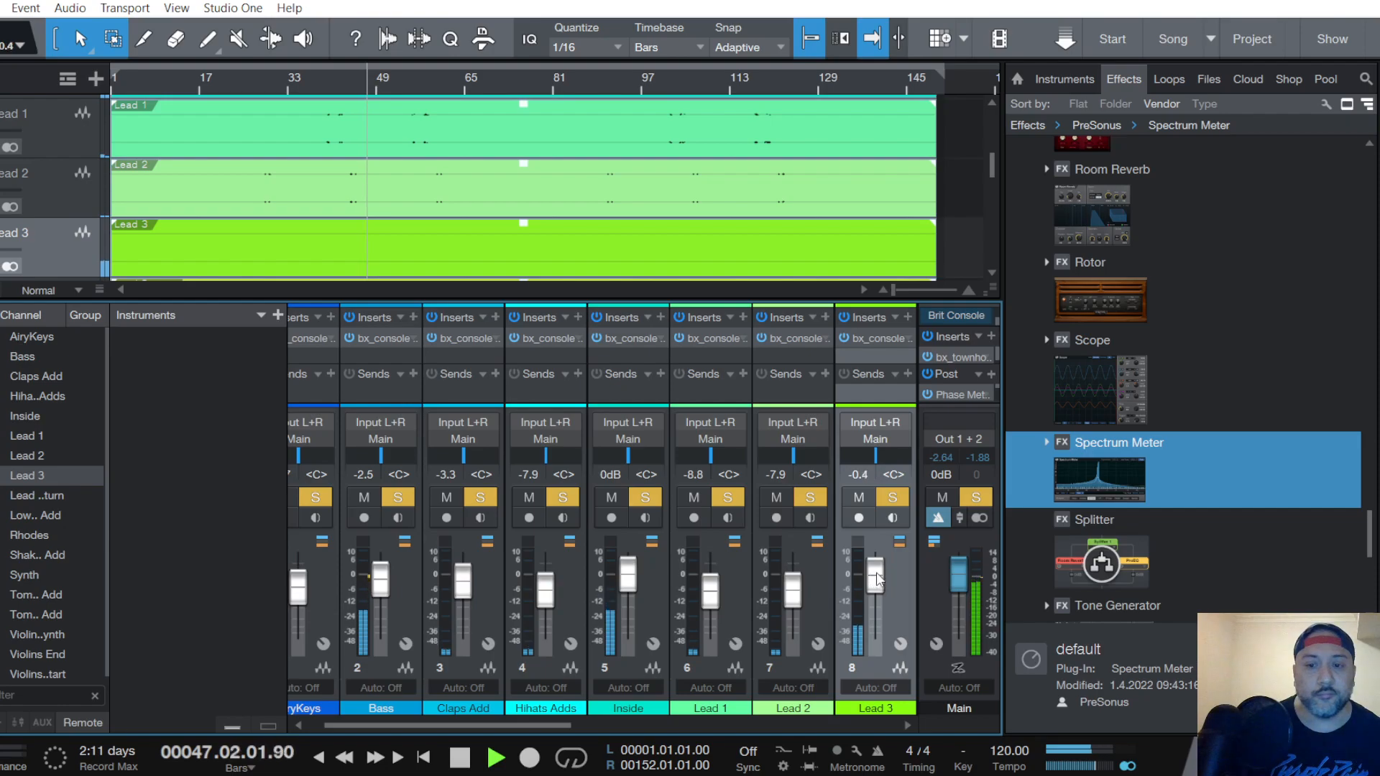
left_click(876, 340)
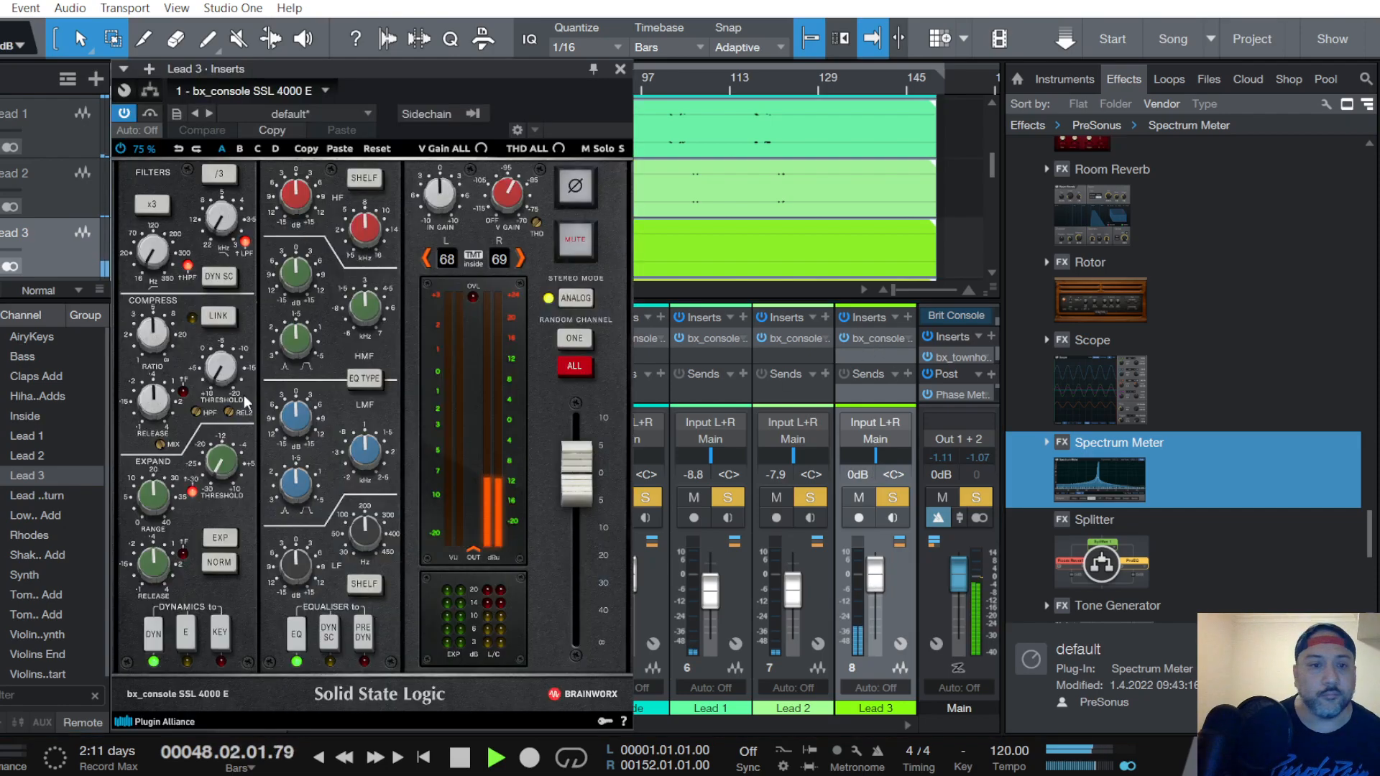
left_click_drag(152, 337, 148, 338)
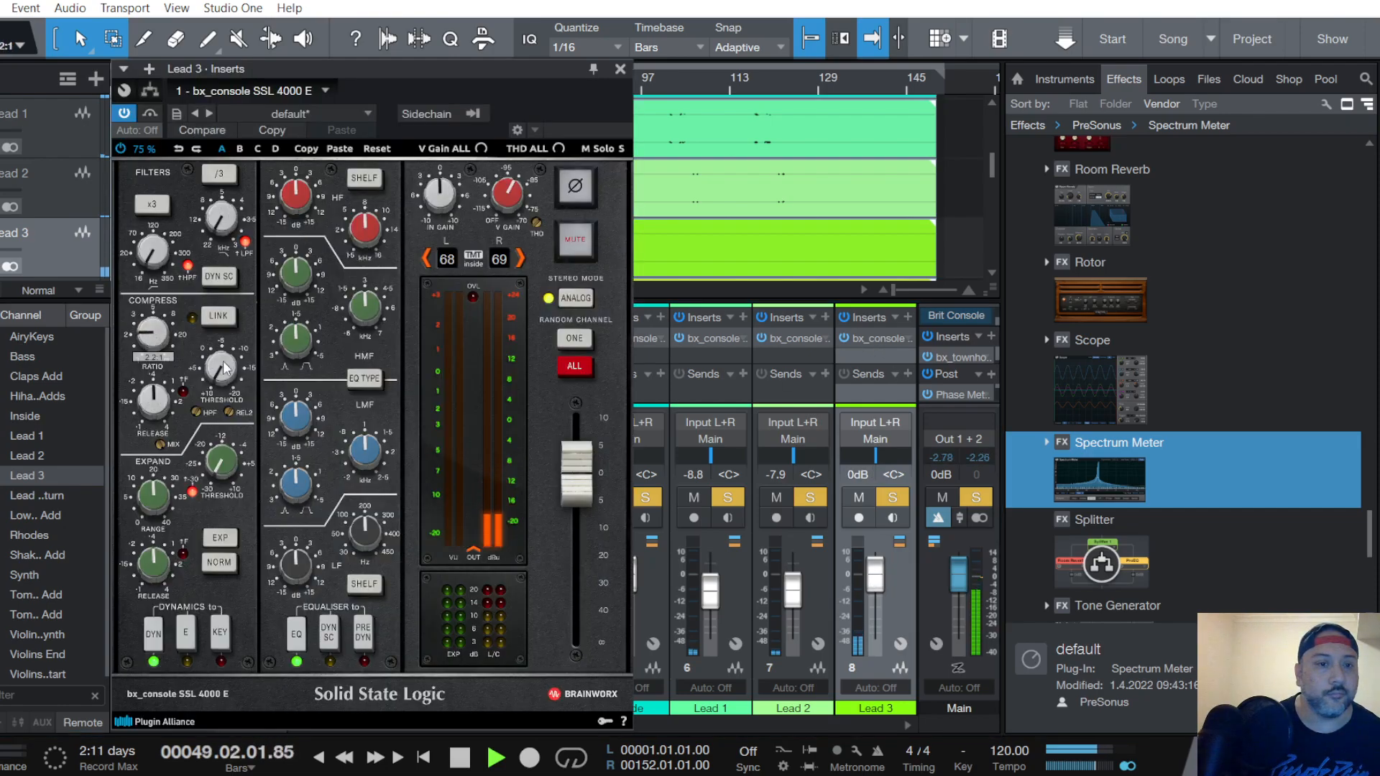
scroll(230, 372, "down", 6)
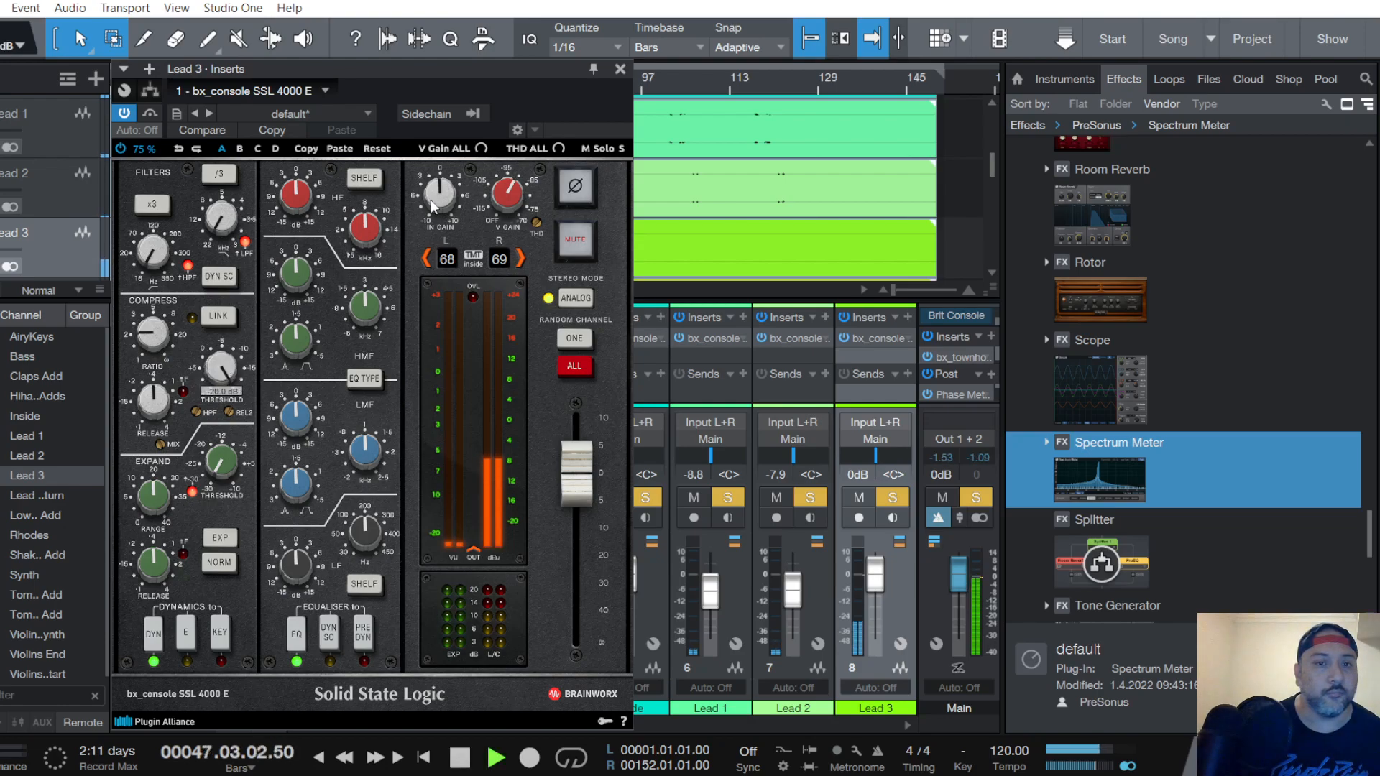
In the Lead 3 console, raise the input gain, place the EQ before the dynamics, and adjust the HF, LMF and LF gains
scroll(440, 196, "up", 4)
left_click(363, 633)
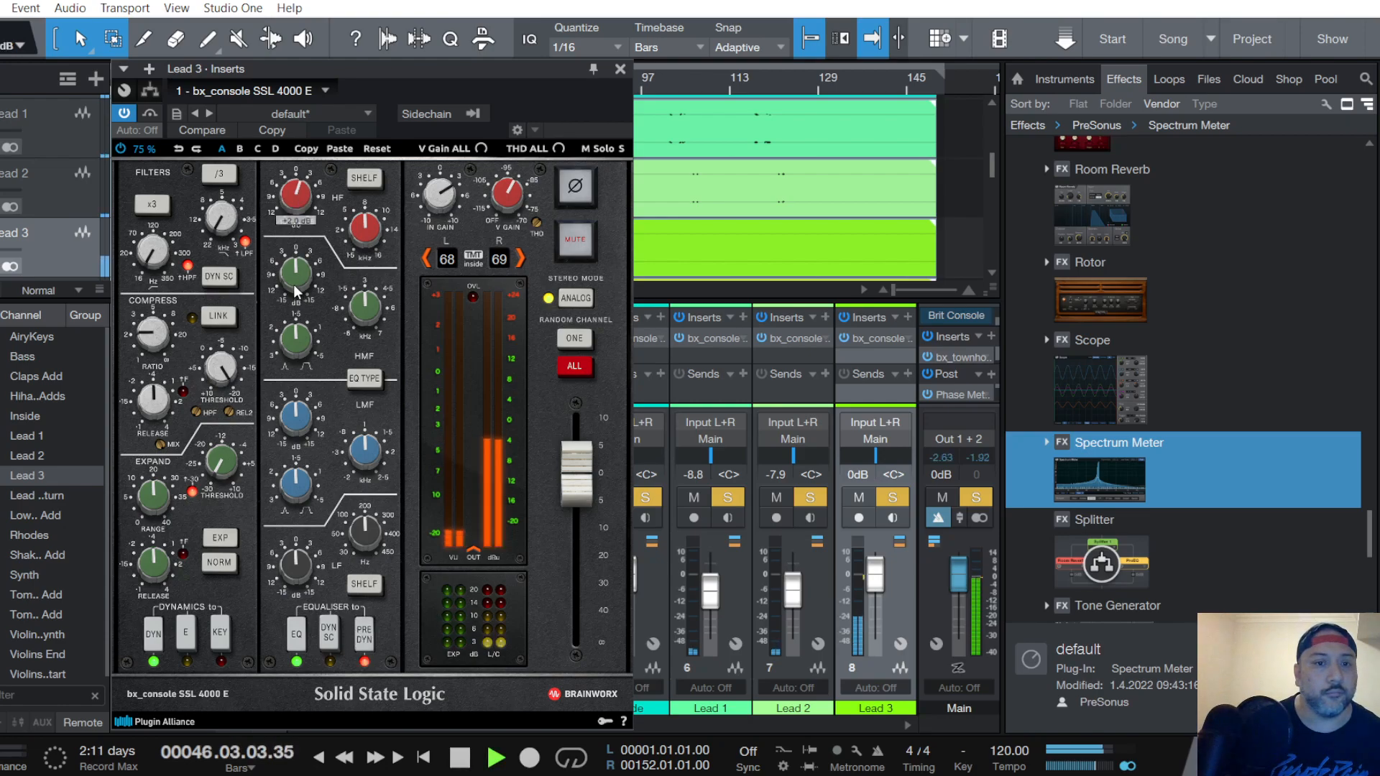
scroll(304, 564, "down", 3)
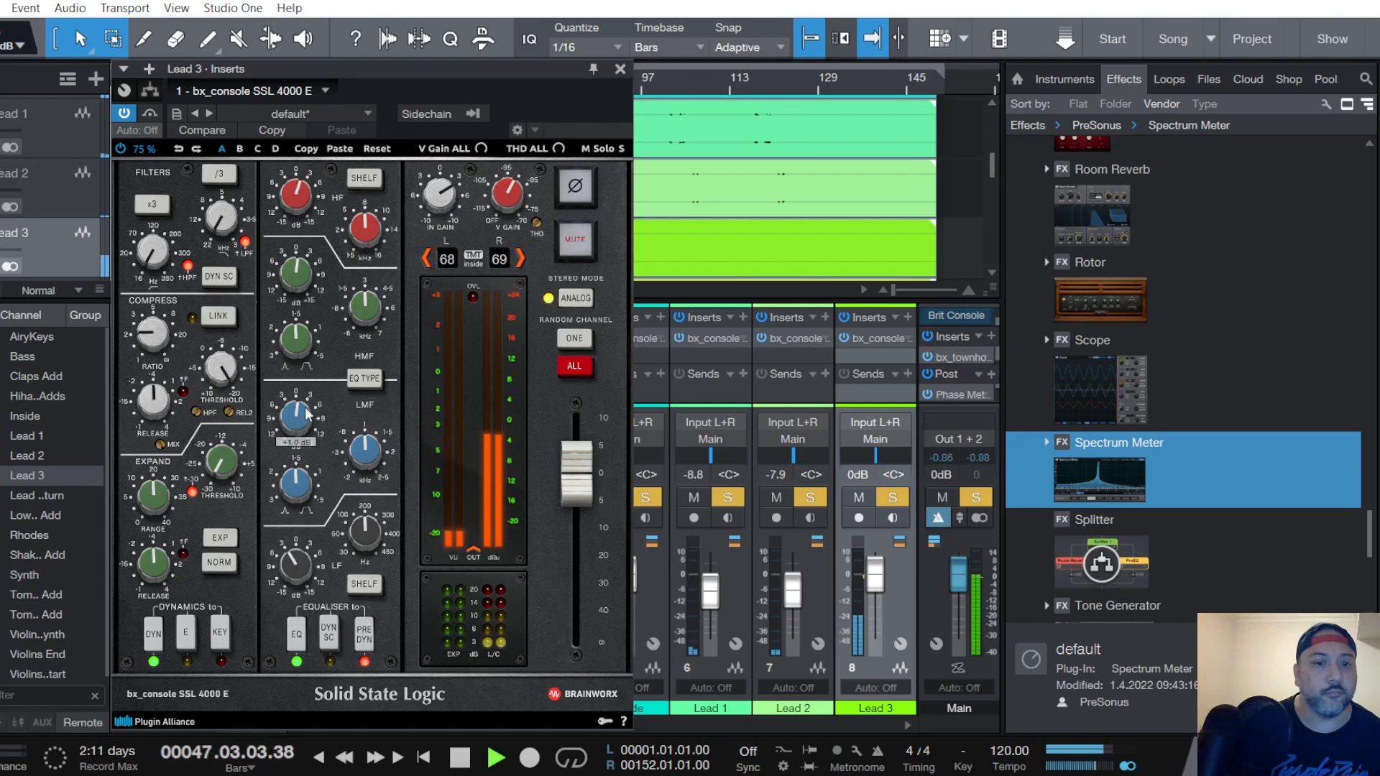
Close the Lead 3 console and set the channel's fader to -8.8 dB during playback
left_click(619, 69)
left_click_drag(875, 573, 879, 595)
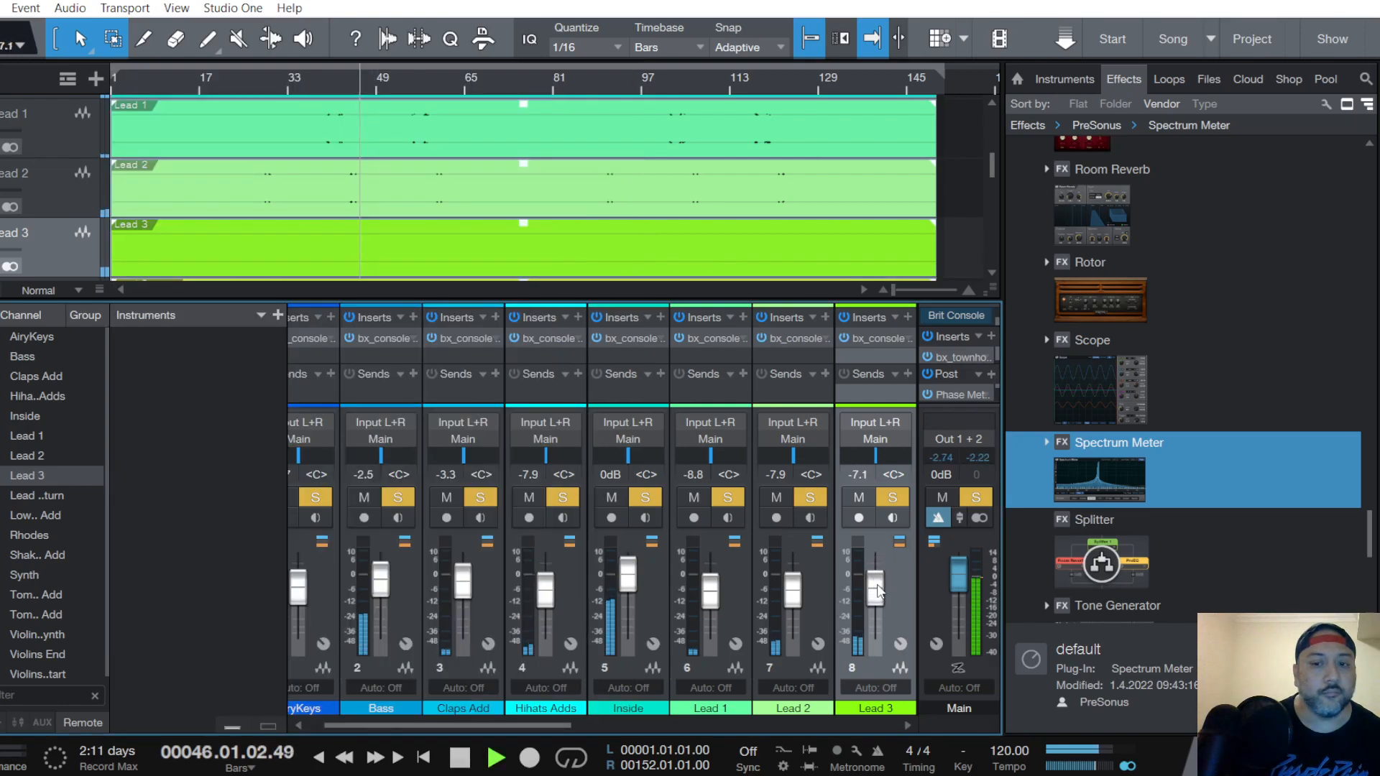
left_click_drag(879, 593, 878, 597)
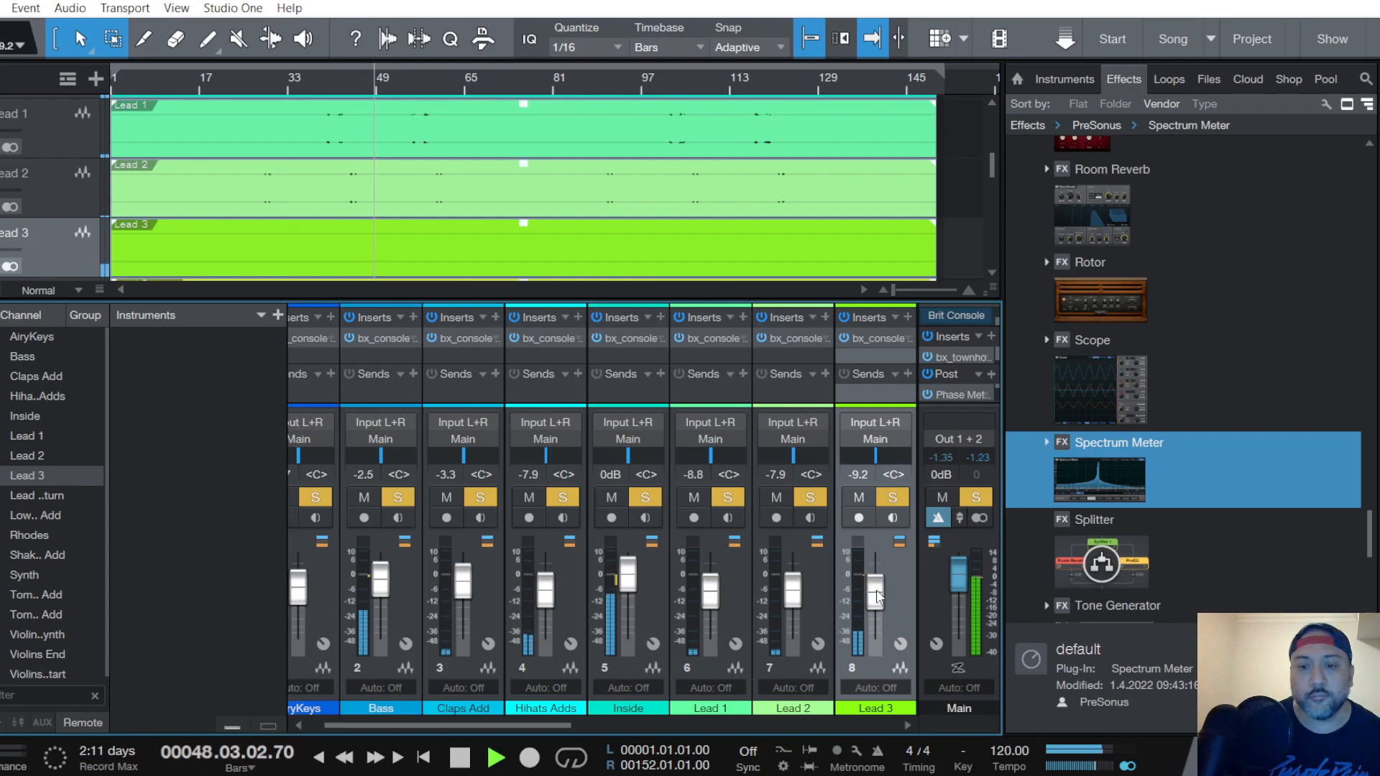
Show the Lead Saturn track at X-Large height and start playback from its first part at bar 17
scroll(67, 236, "down", 1)
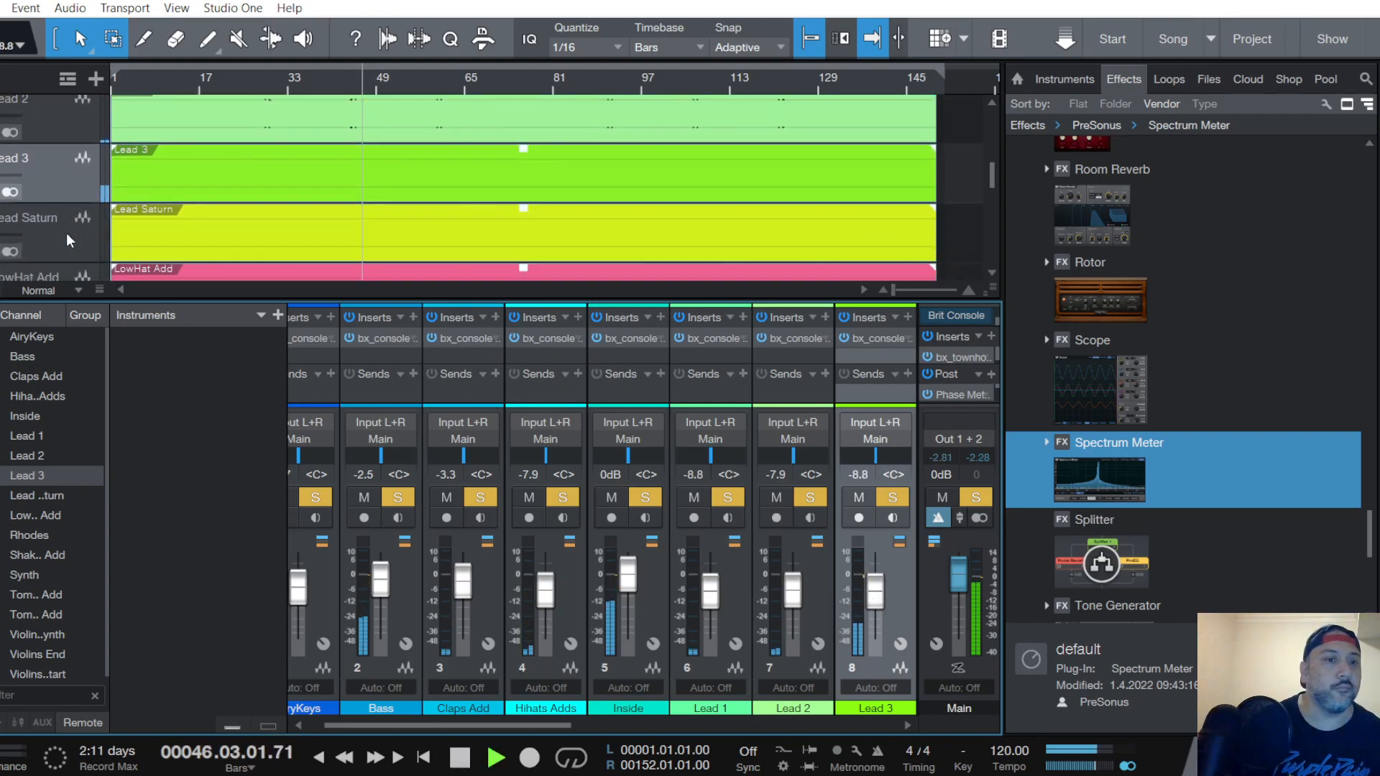
left_click(66, 235)
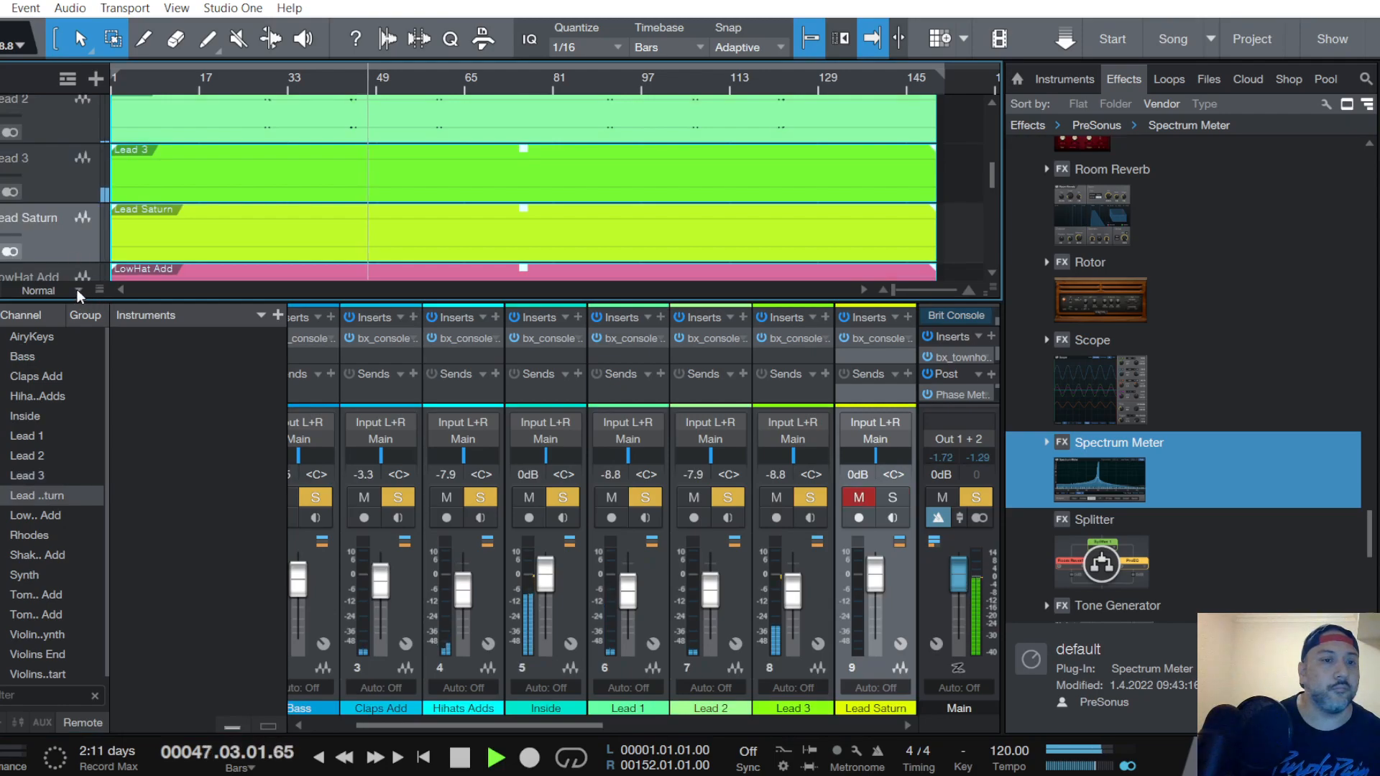
left_click(76, 290)
left_click(63, 464)
key("space")
left_click(200, 82)
key("space")
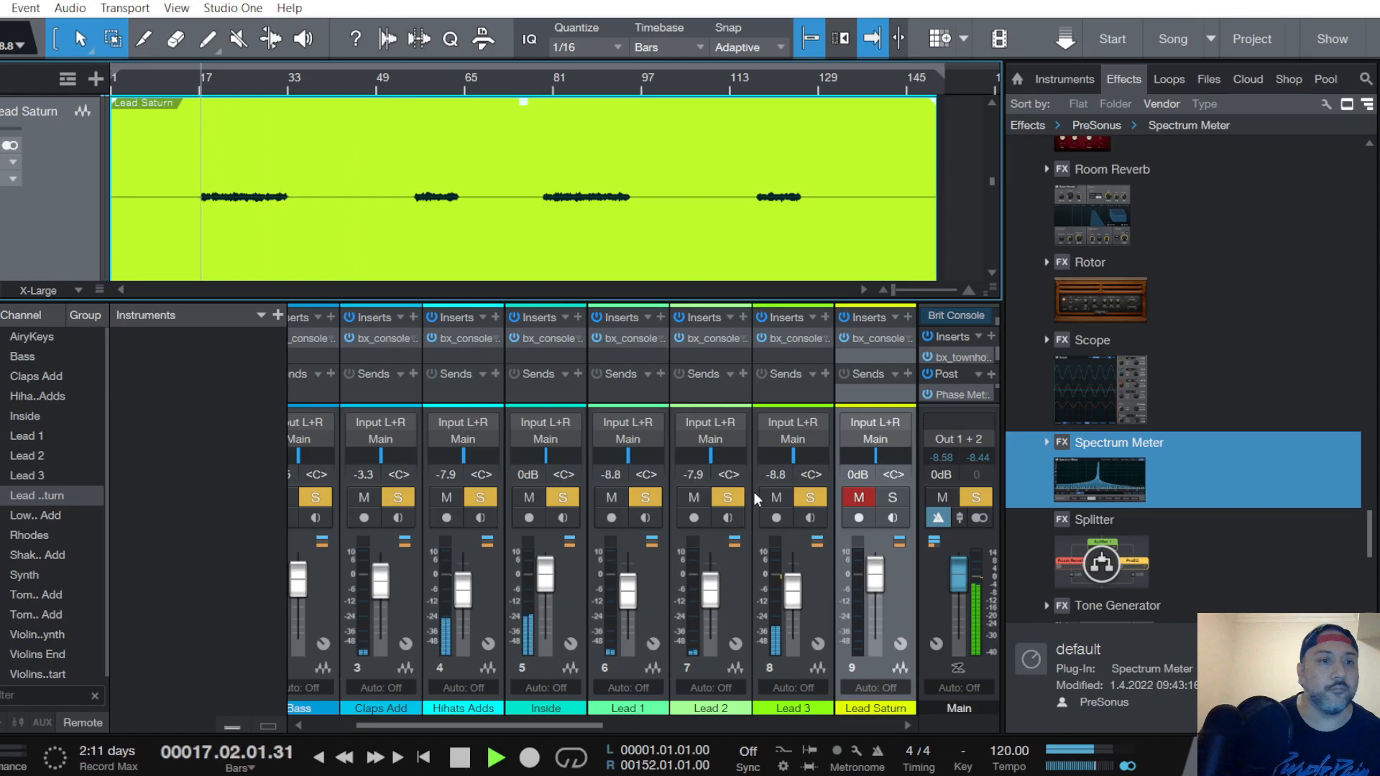
Unmute and solo the Lead Saturn channel and set its bx_console SSL 4000 E compressor ratio to 2.4:1
left_click(859, 497)
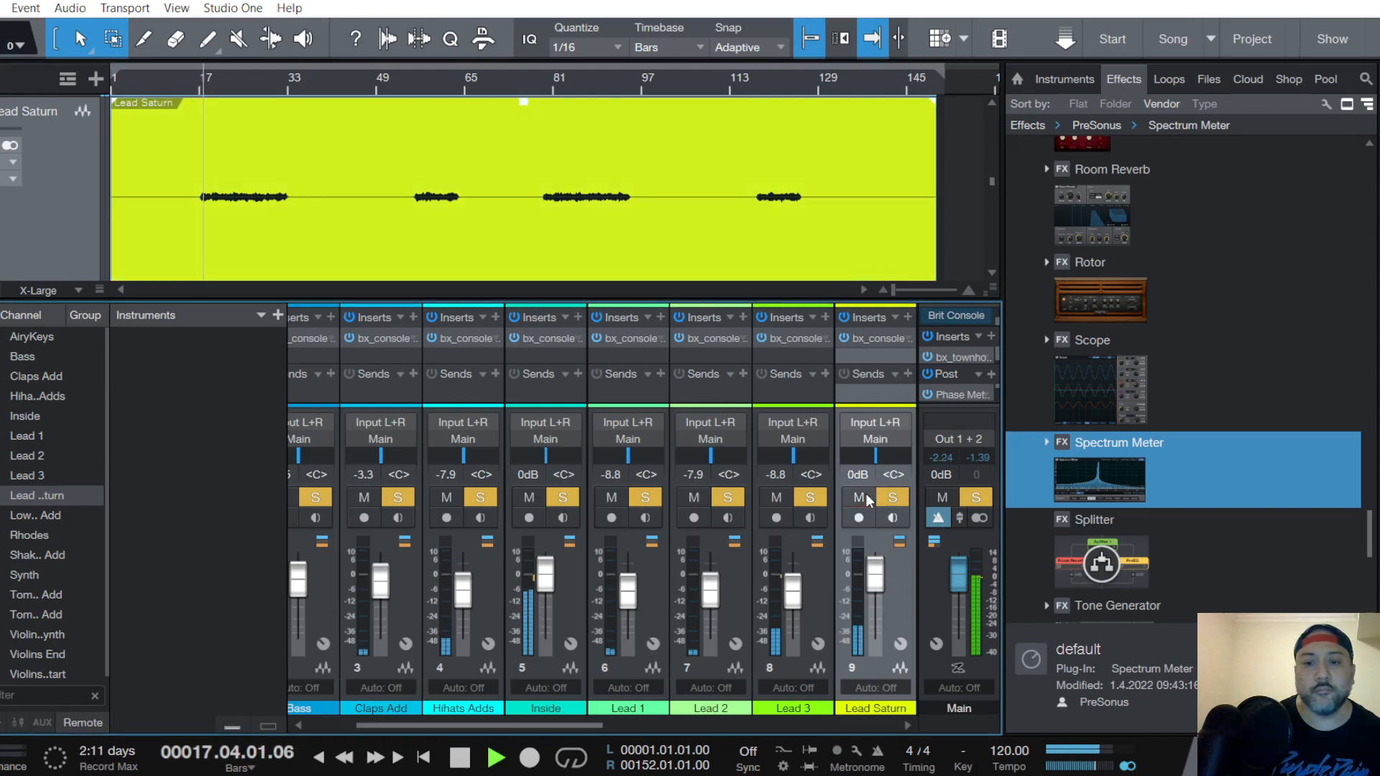
left_click(877, 339)
scroll(152, 332, "down", 2)
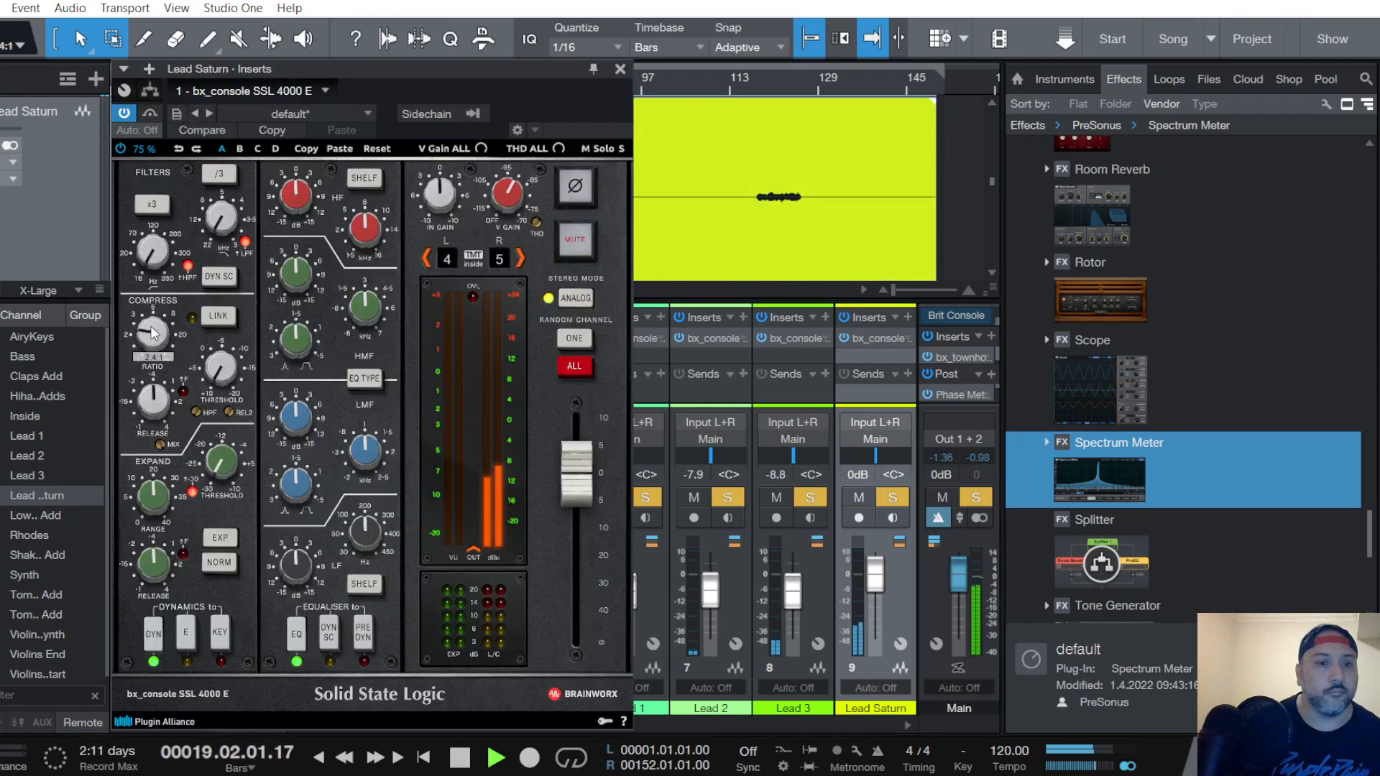
In the Lead Saturn console, lower the compressor threshold, raise the input gain, place the EQ before the dynamics, and cut the HF and HMF gains
scroll(167, 341, "down", 2)
scroll(222, 372, "down", 5)
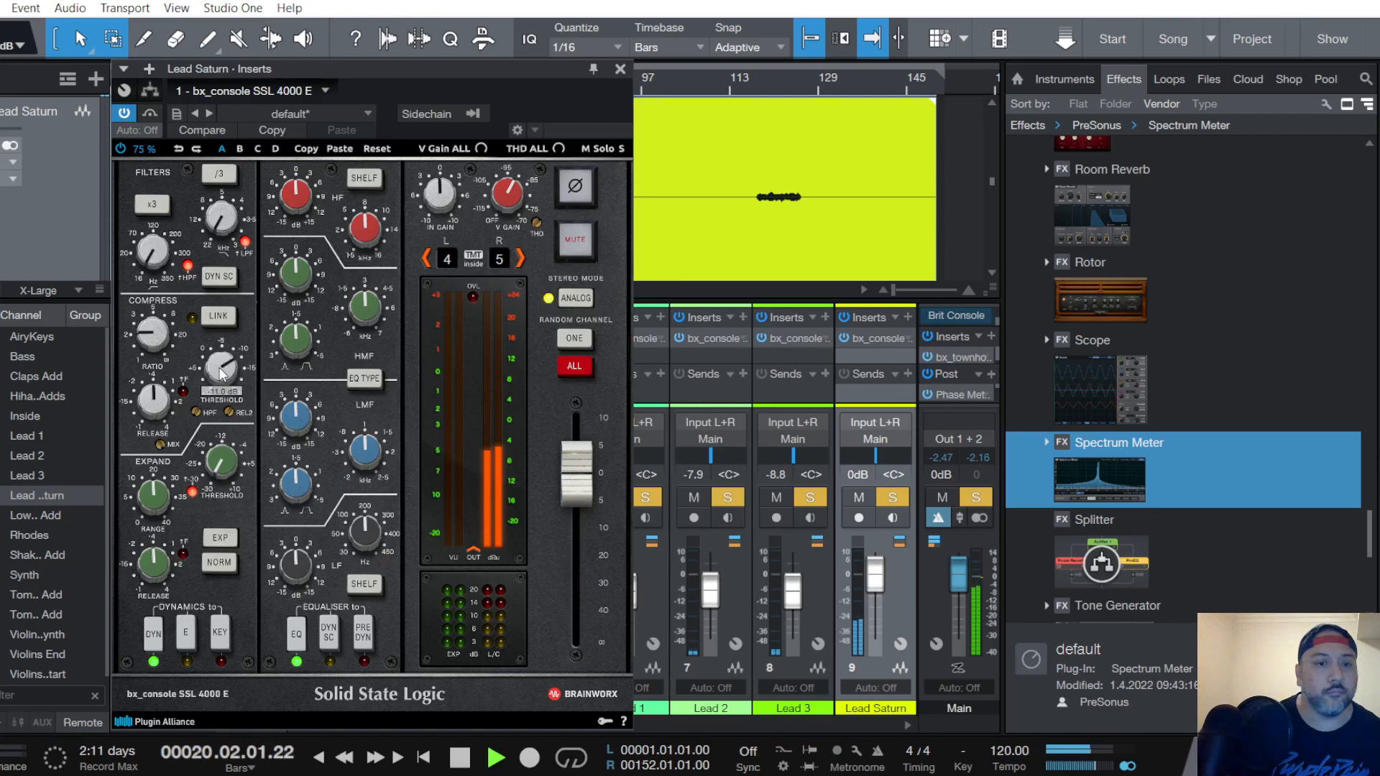
scroll(419, 215, "down", 3)
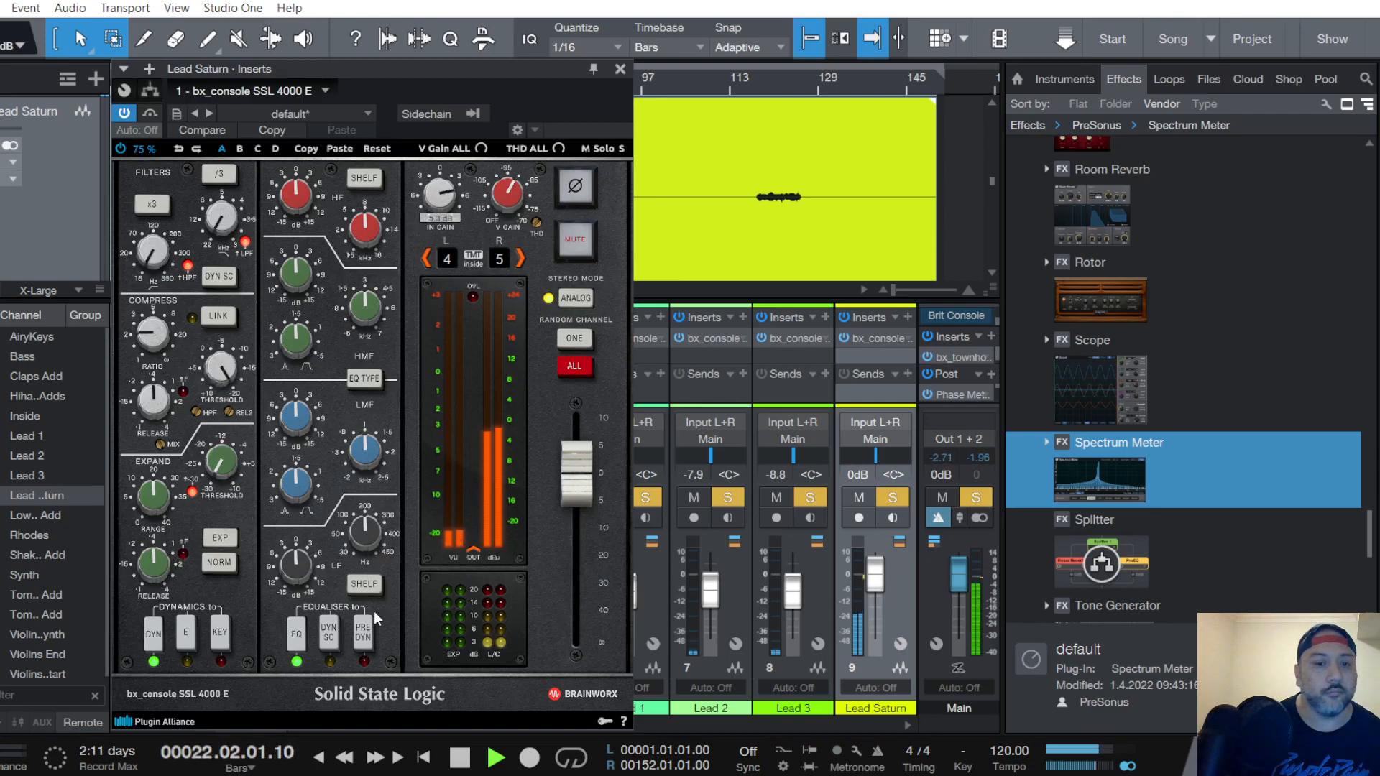
scroll(302, 204, "down", 2)
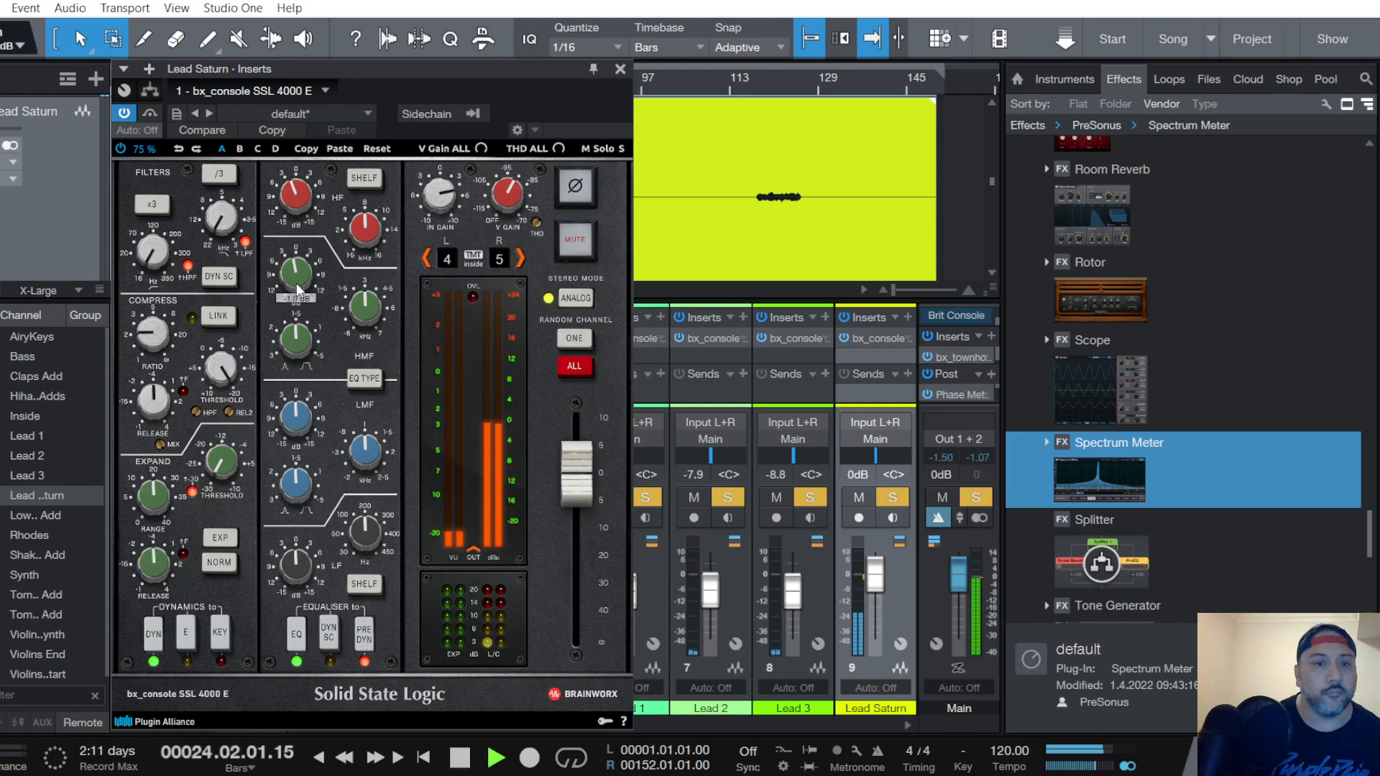
Close the Lead Saturn console and set the channel's fader to -7.9 dB
left_click(620, 66)
left_click_drag(882, 580, 877, 585)
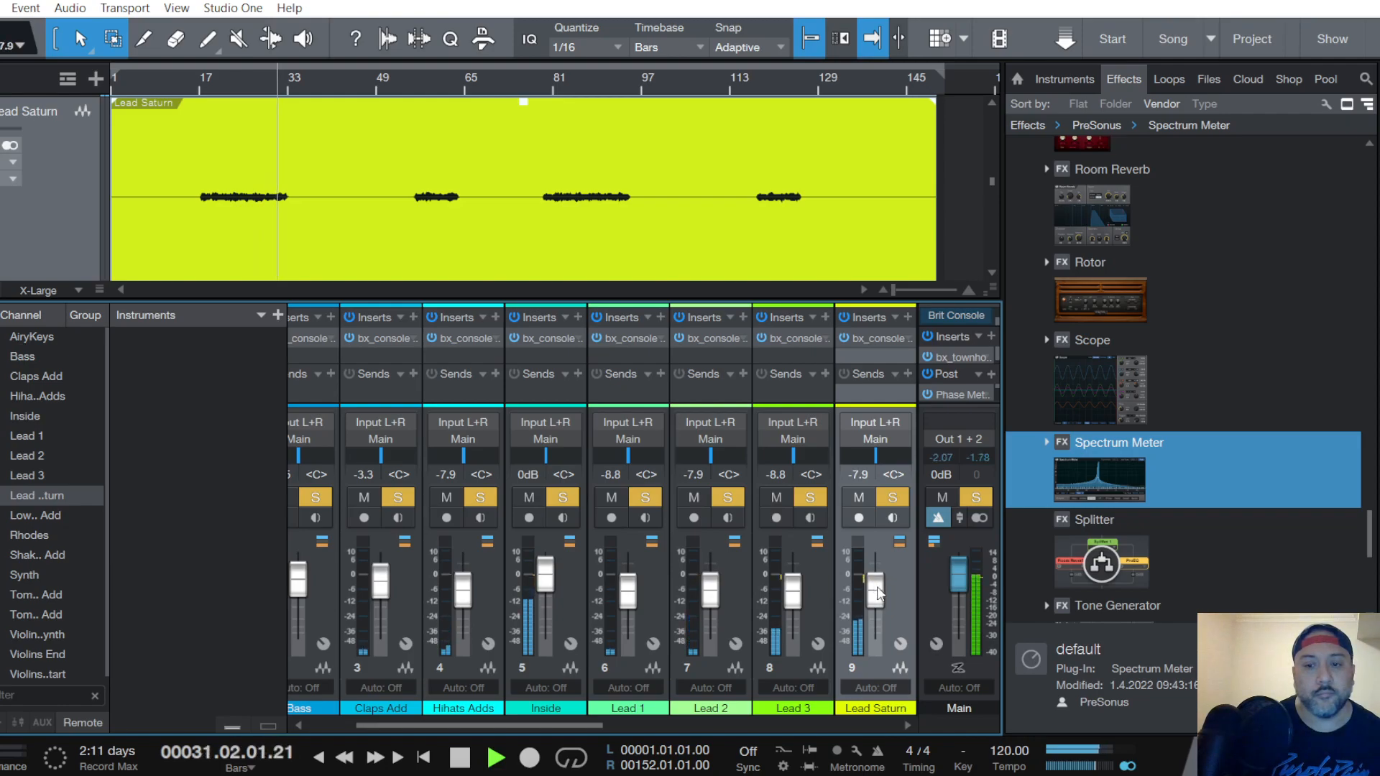
Select the Synth track and show it at X-Large height
scroll(36, 193, "down", 2)
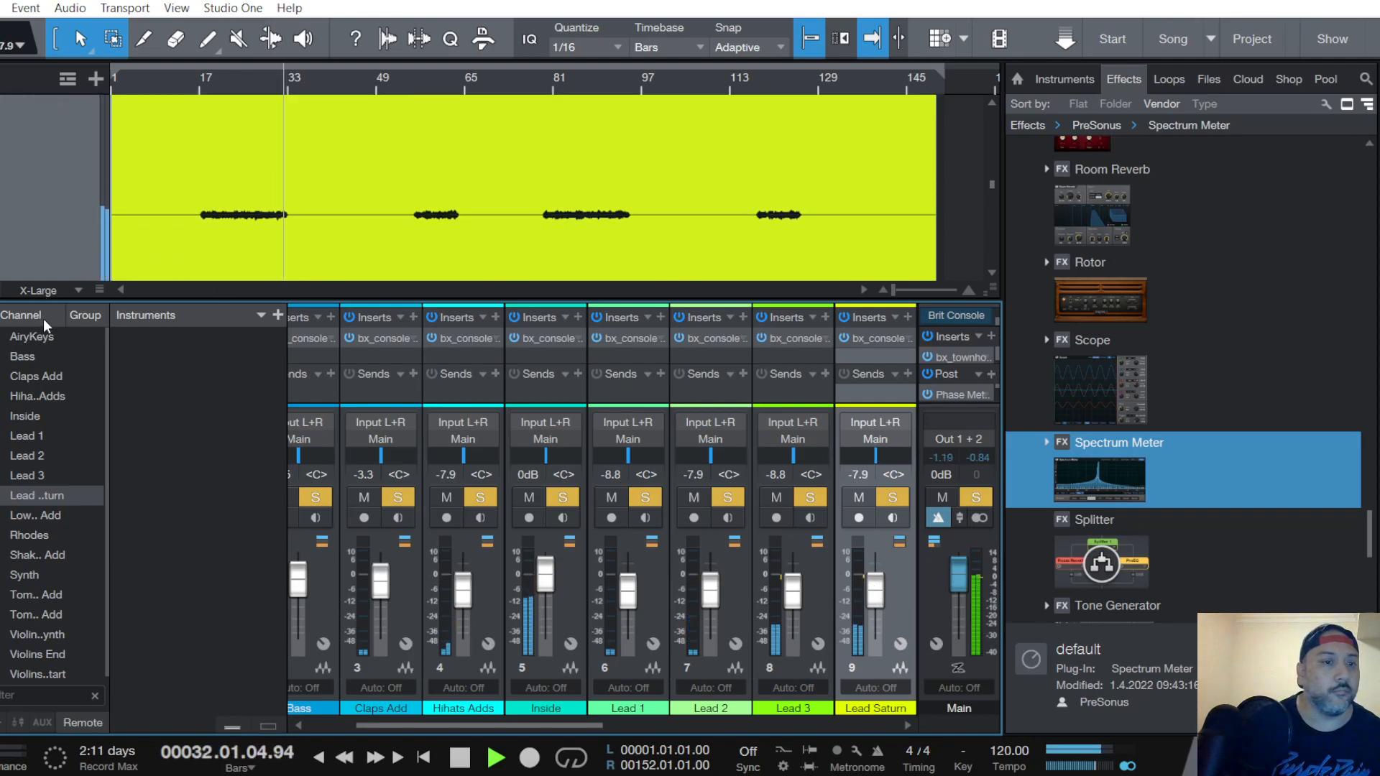
left_click(71, 292)
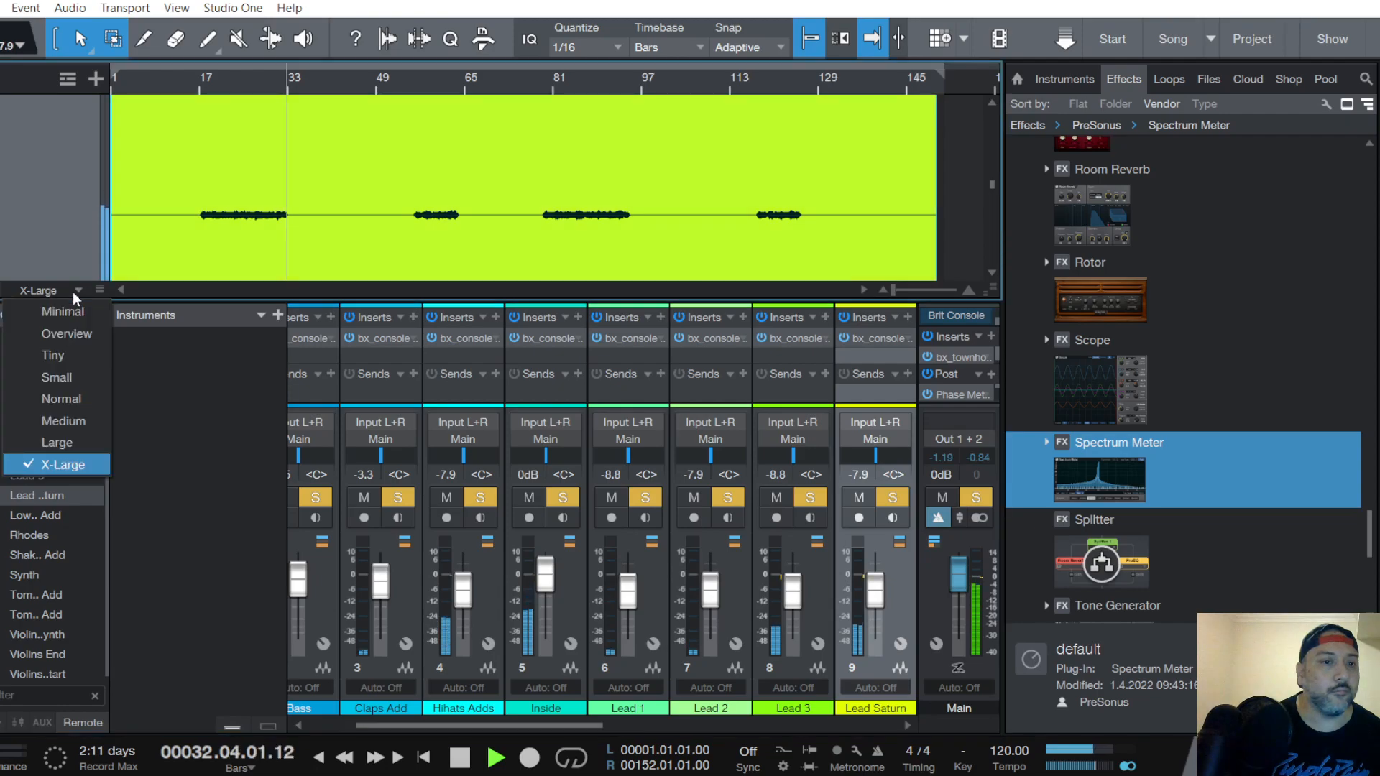
left_click(52, 401)
scroll(52, 205, "down", 4)
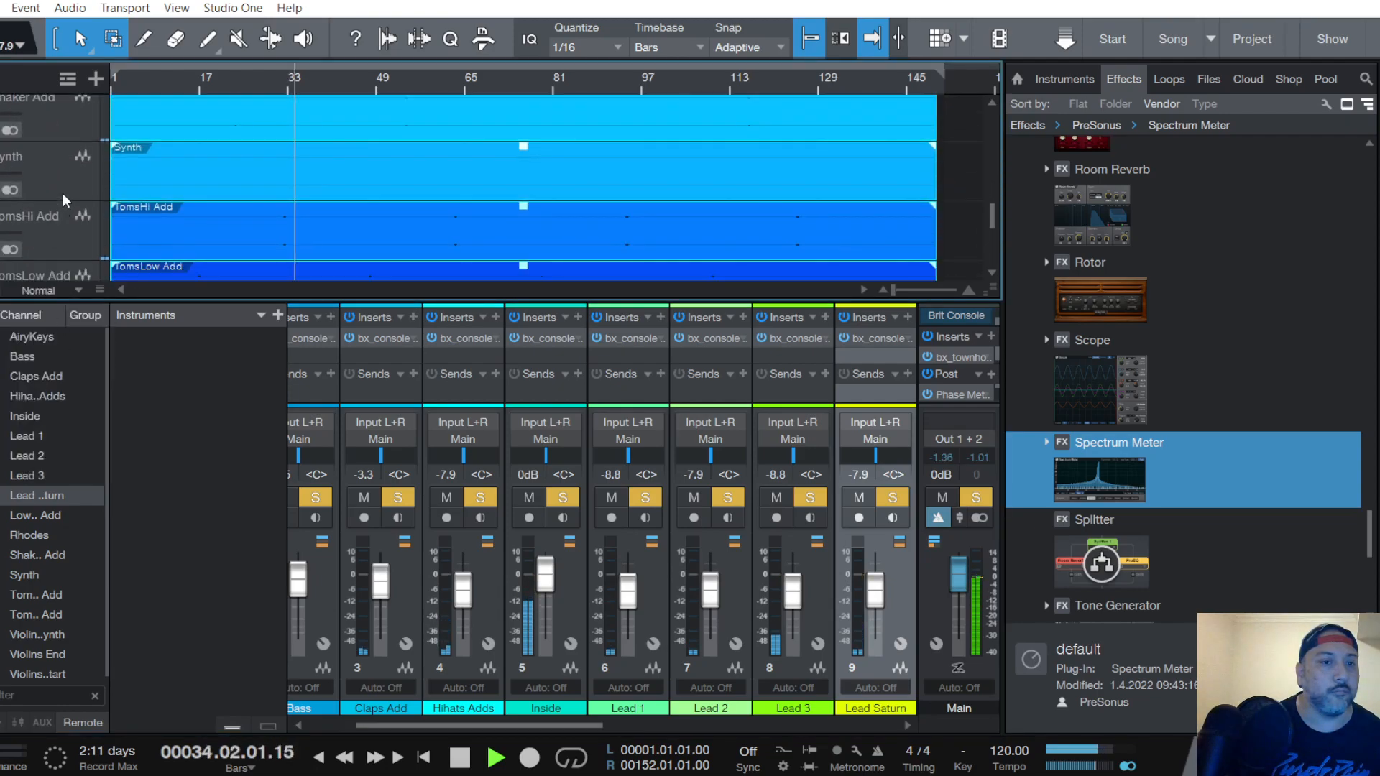
left_click(63, 179)
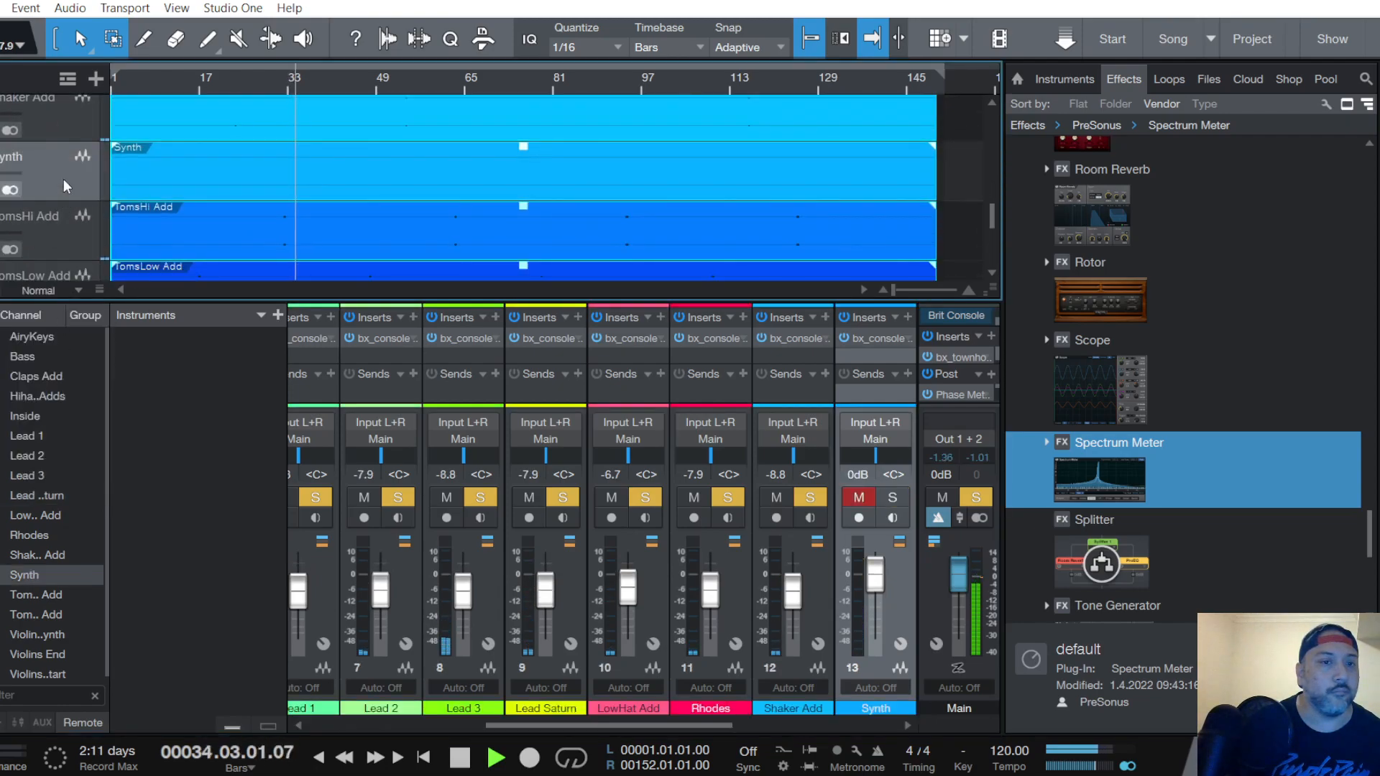
left_click(79, 290)
left_click(82, 460)
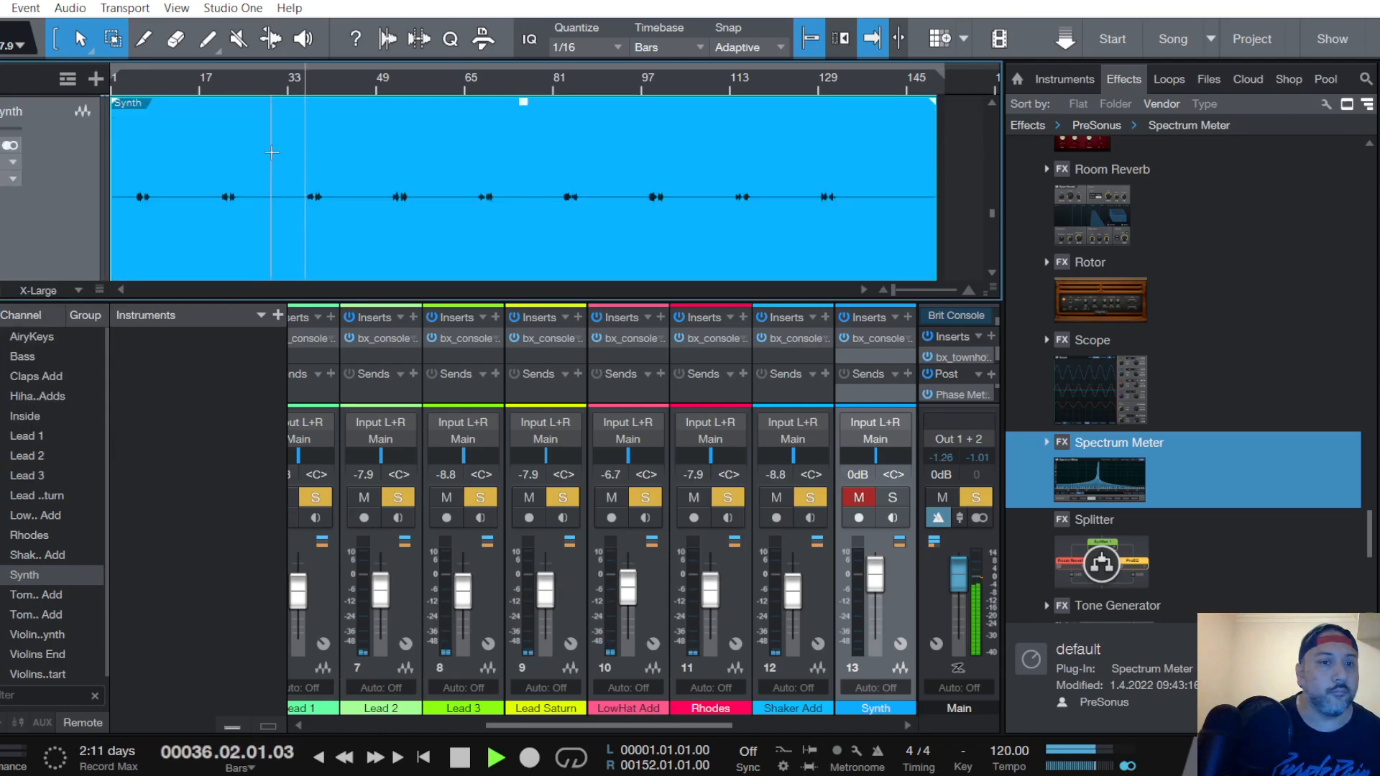
Restart playback from the Synth part near bar 36, and unmute and solo the Synth channel
key("space")
left_click(309, 83)
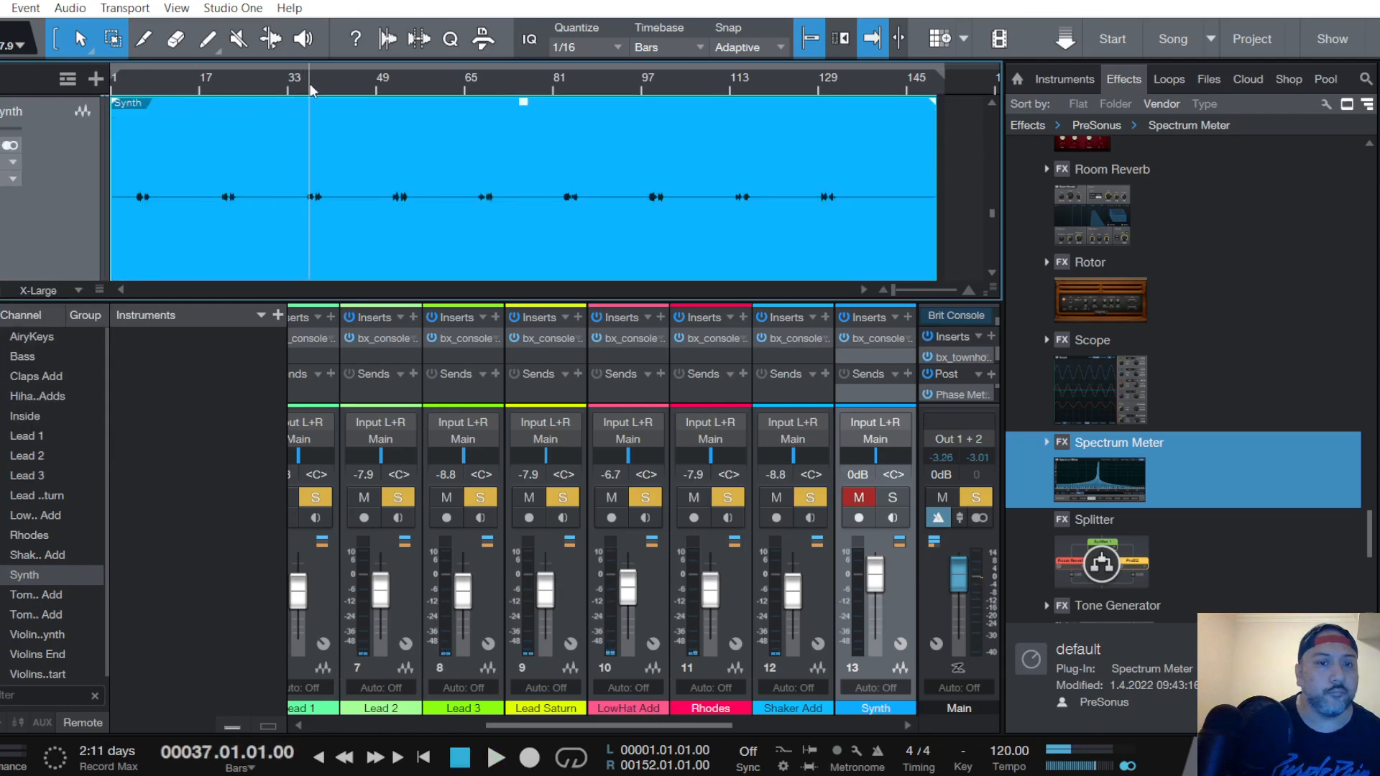
left_click(306, 85)
key("space")
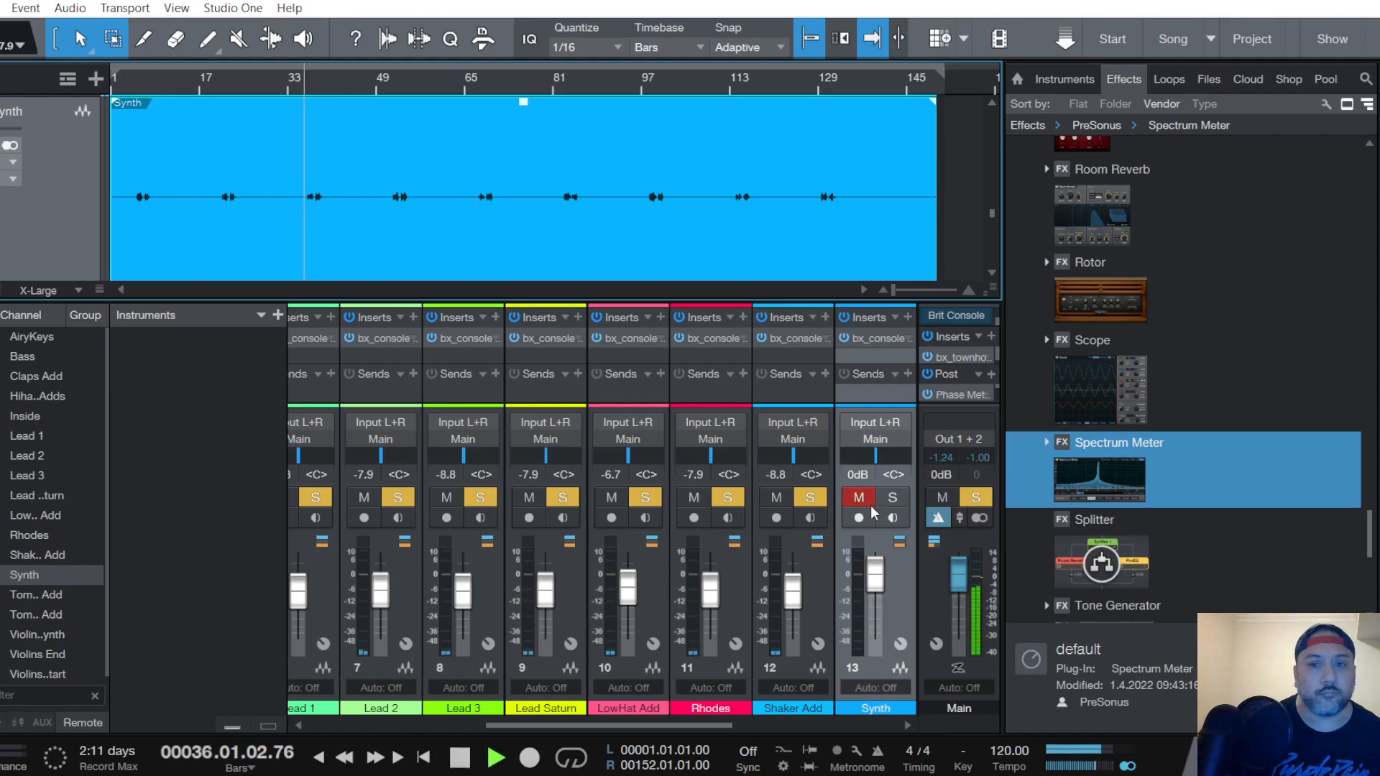
left_click(858, 497)
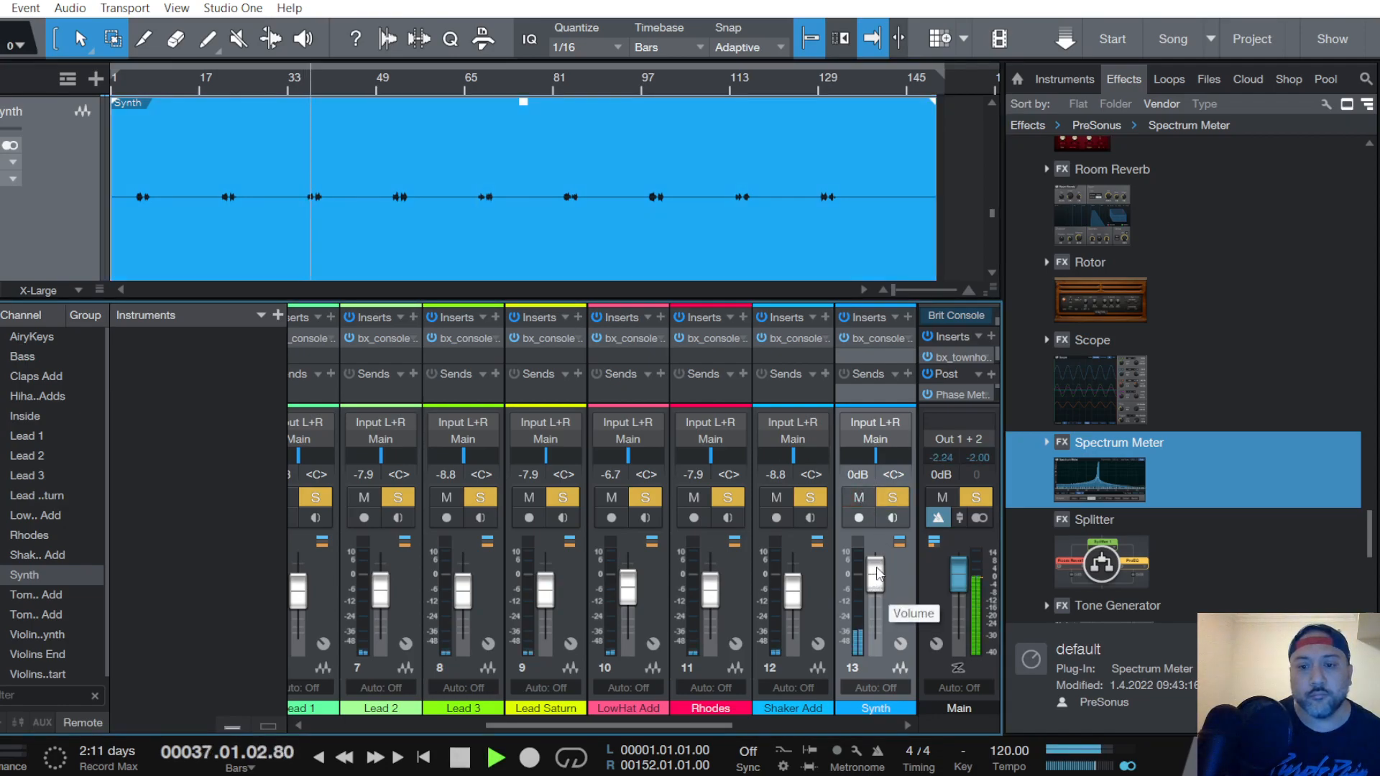
Shape Synth in its console with 2.4:1 compression at a -20 dB threshold, more input gain, EQ before dynamics, and adjusted EQ gains
left_click(881, 343)
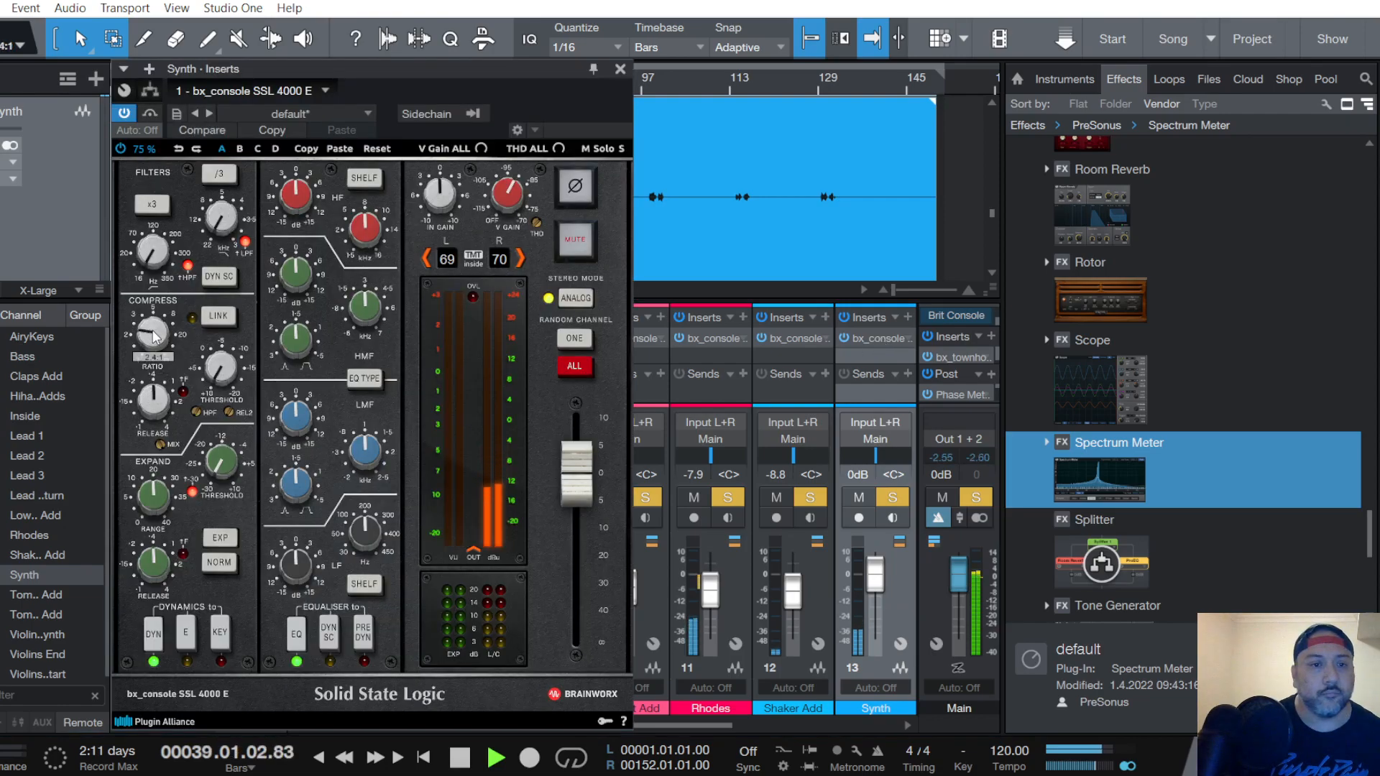
left_click_drag(204, 363, 228, 378)
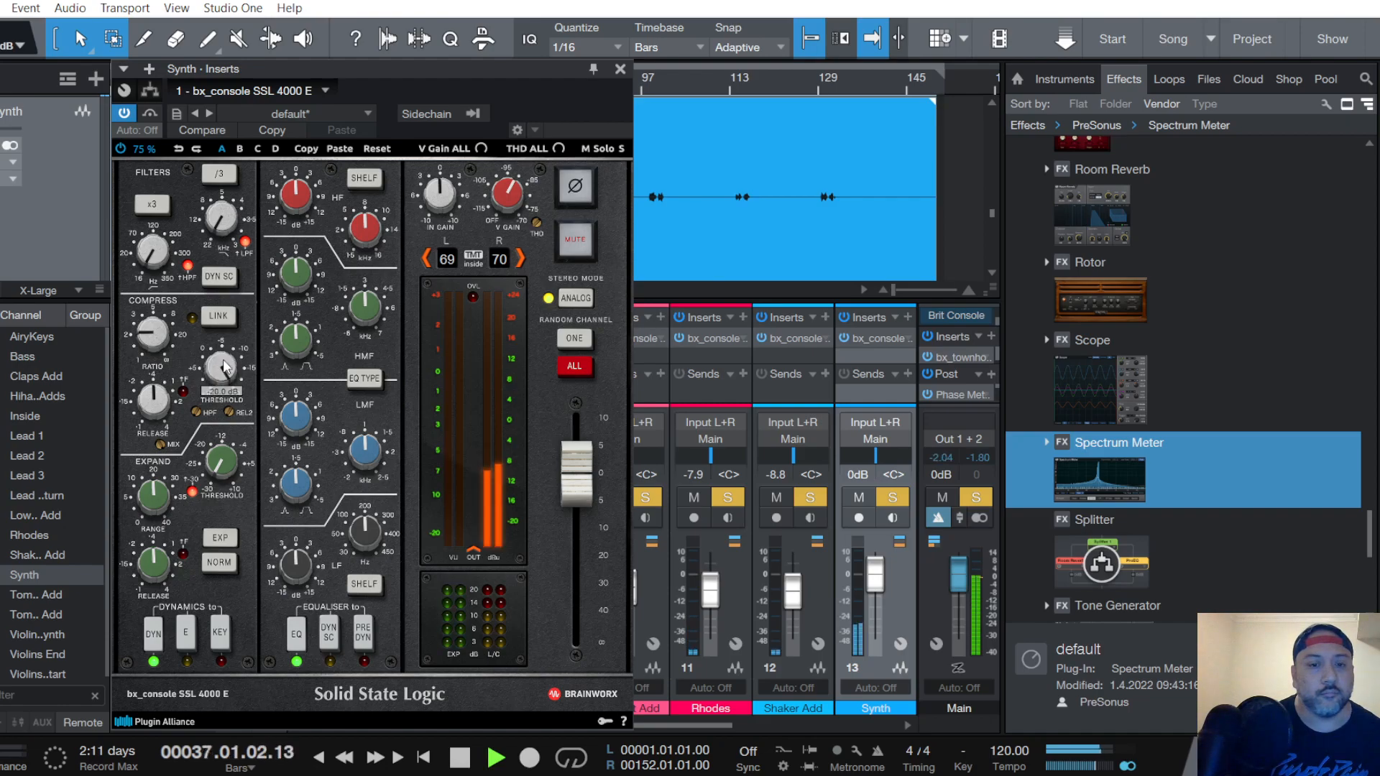
left_click_drag(444, 182, 433, 212)
scroll(435, 203, "down", 3)
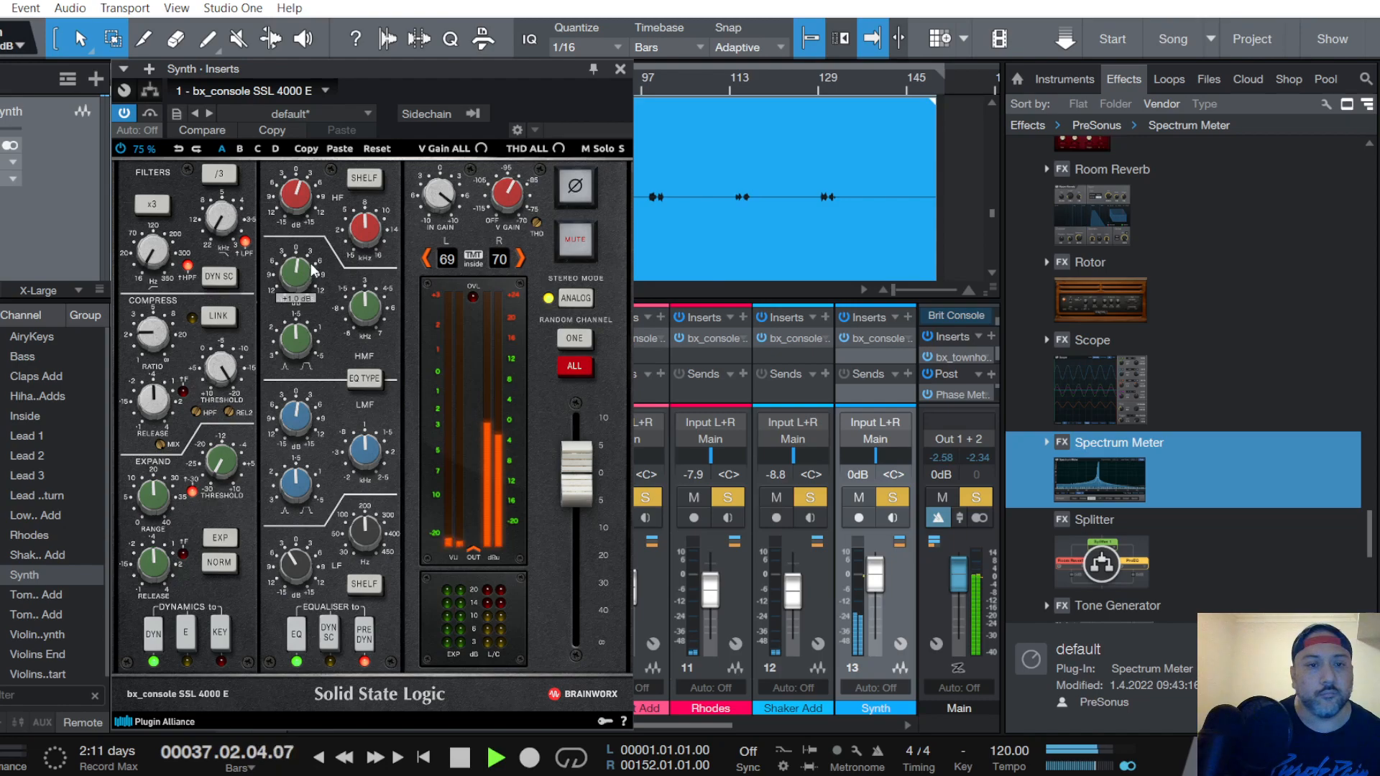
Close the Synth console and fine-tune the channel's fader to -8.3 dB while replaying its part
left_click(620, 69)
left_click_drag(876, 573, 876, 594)
key("space")
key("space")
scroll(876, 584, "down", 1)
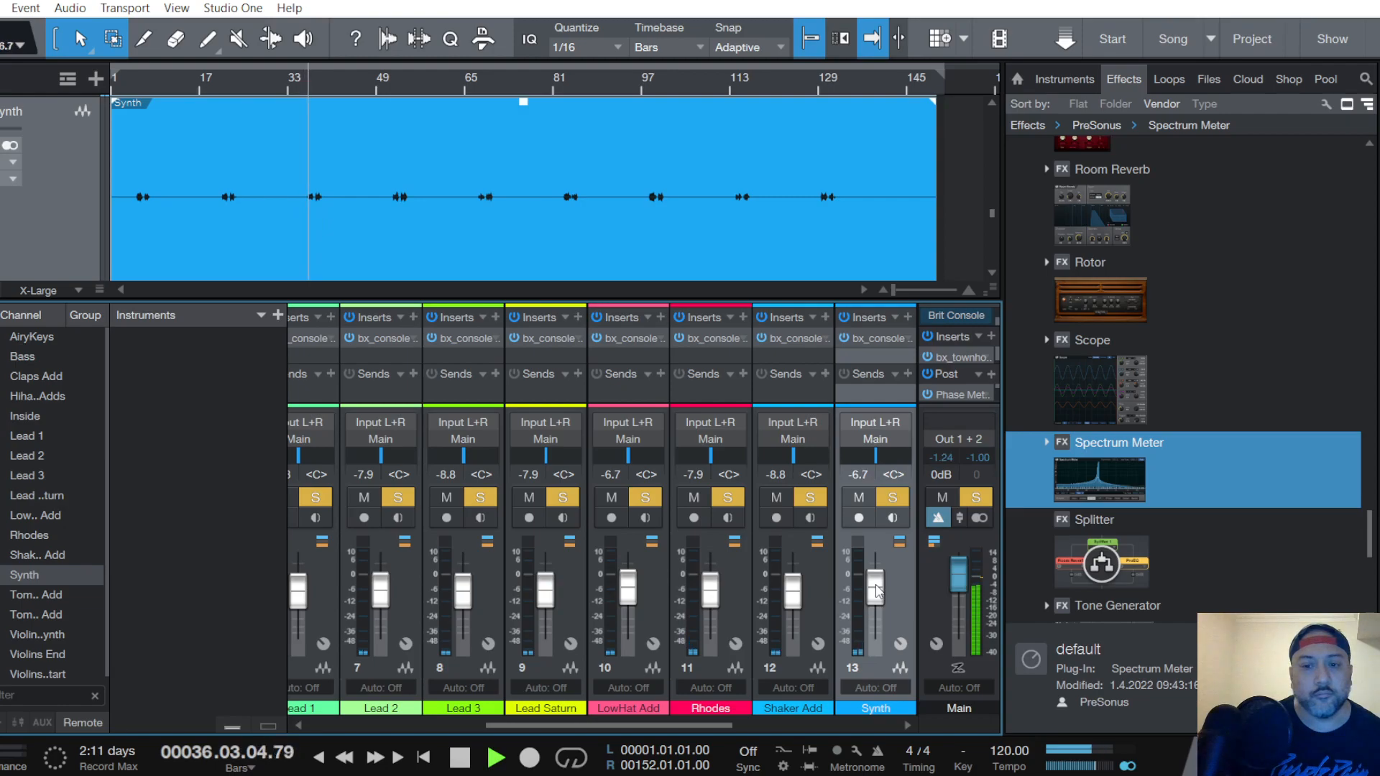
scroll(877, 590, "down", 1)
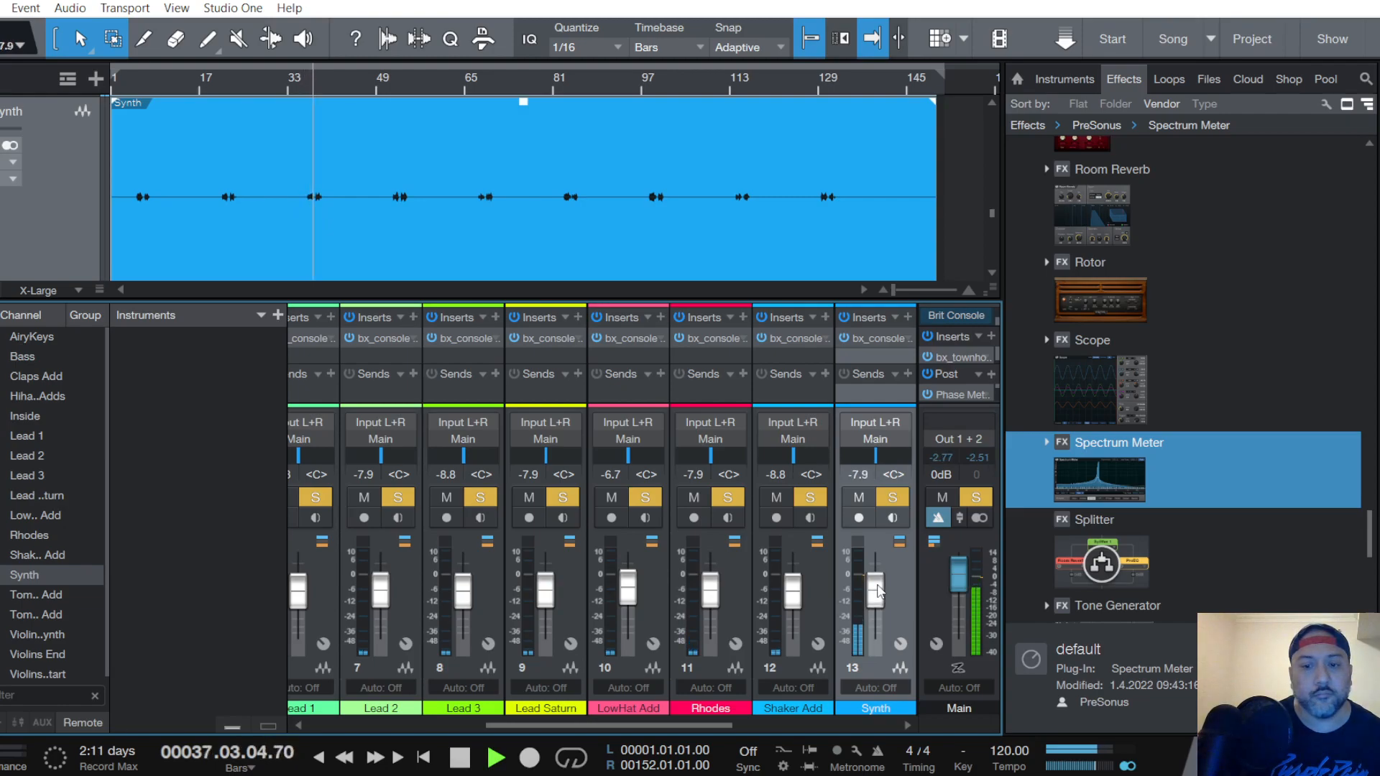
scroll(878, 591, "down", 2)
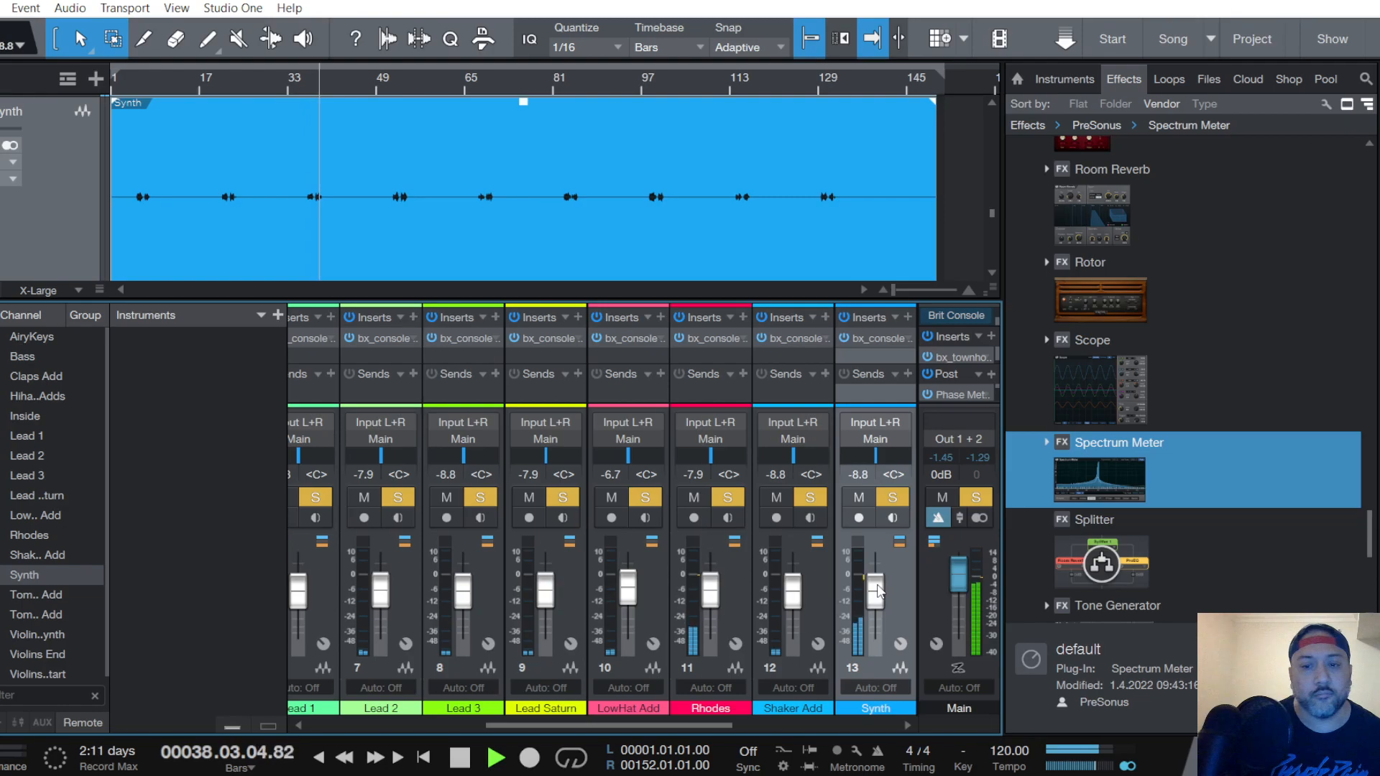
key("space")
key("space")
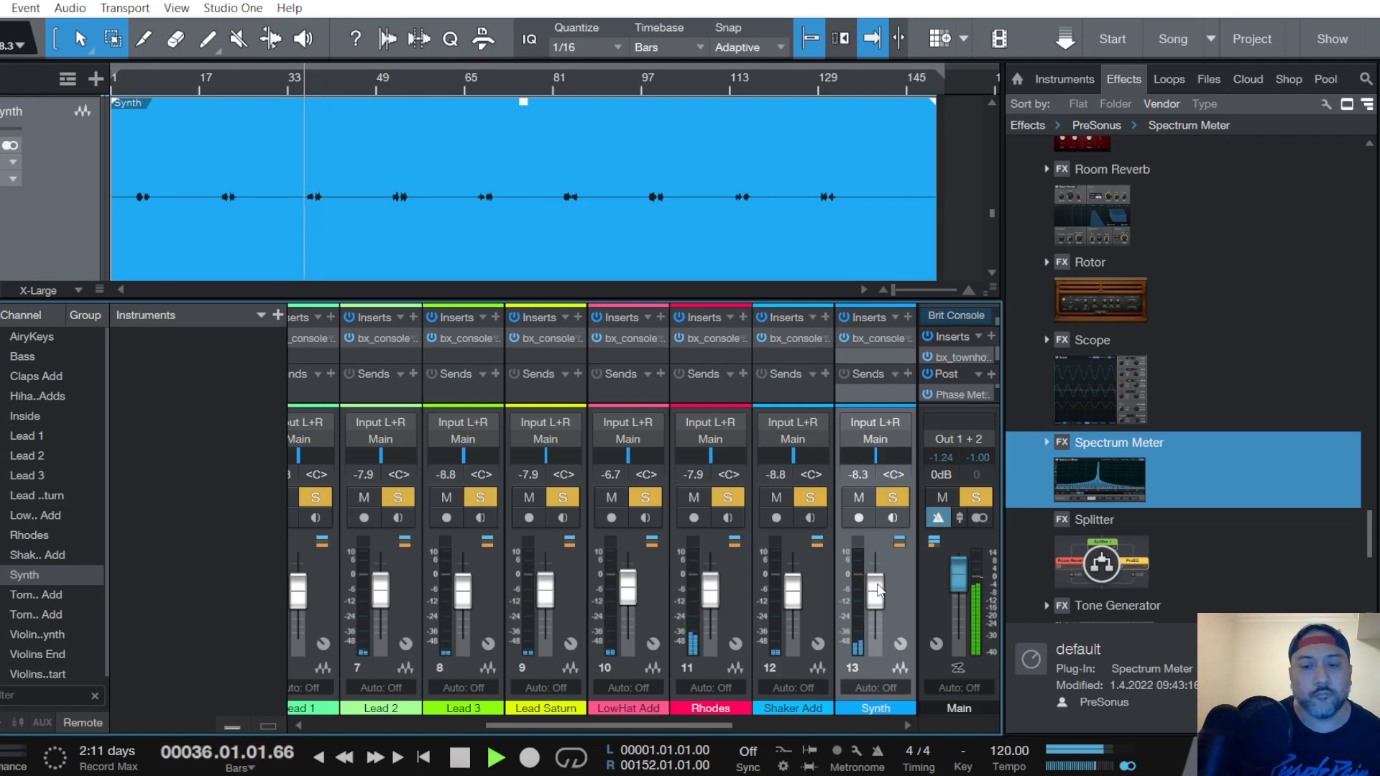
scroll(878, 591, "down", 1)
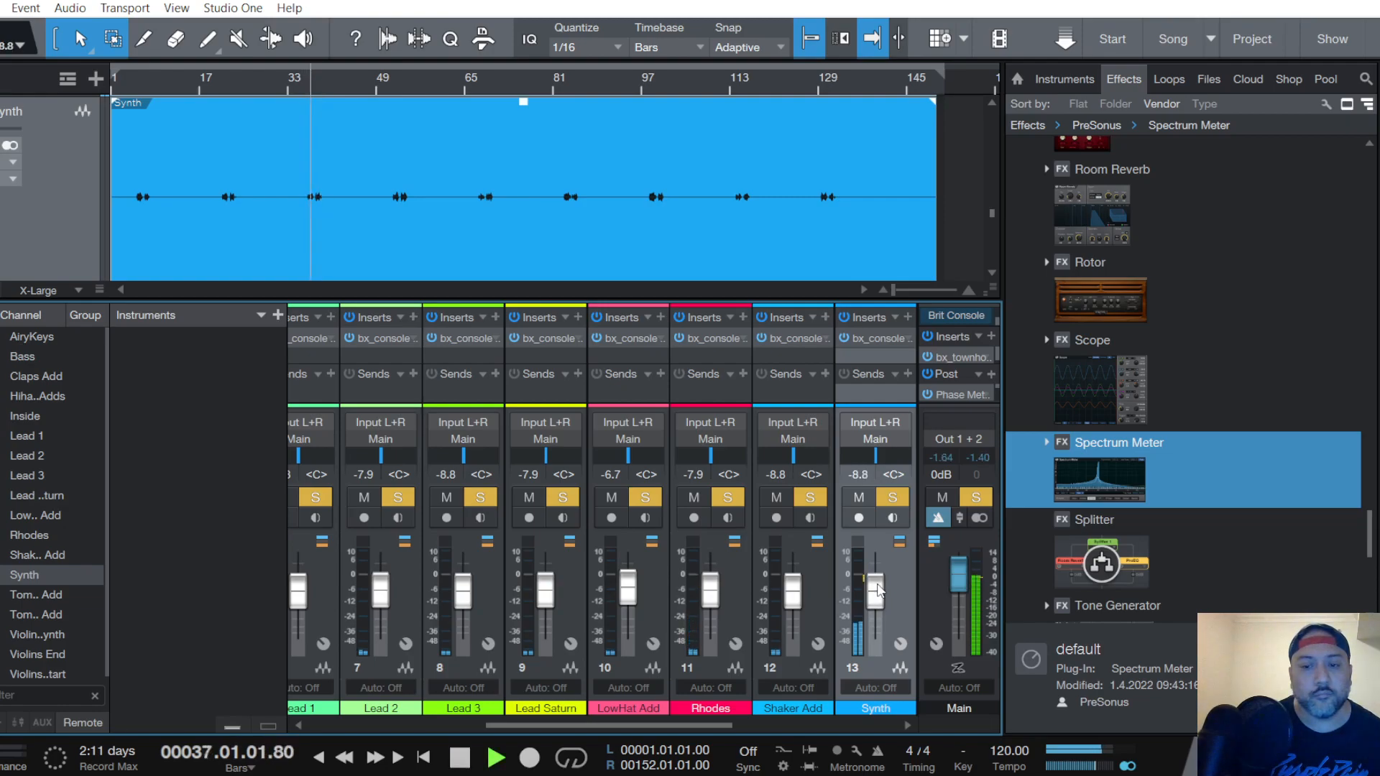
scroll(878, 591, "down", 1)
scroll(878, 590, "up", 1)
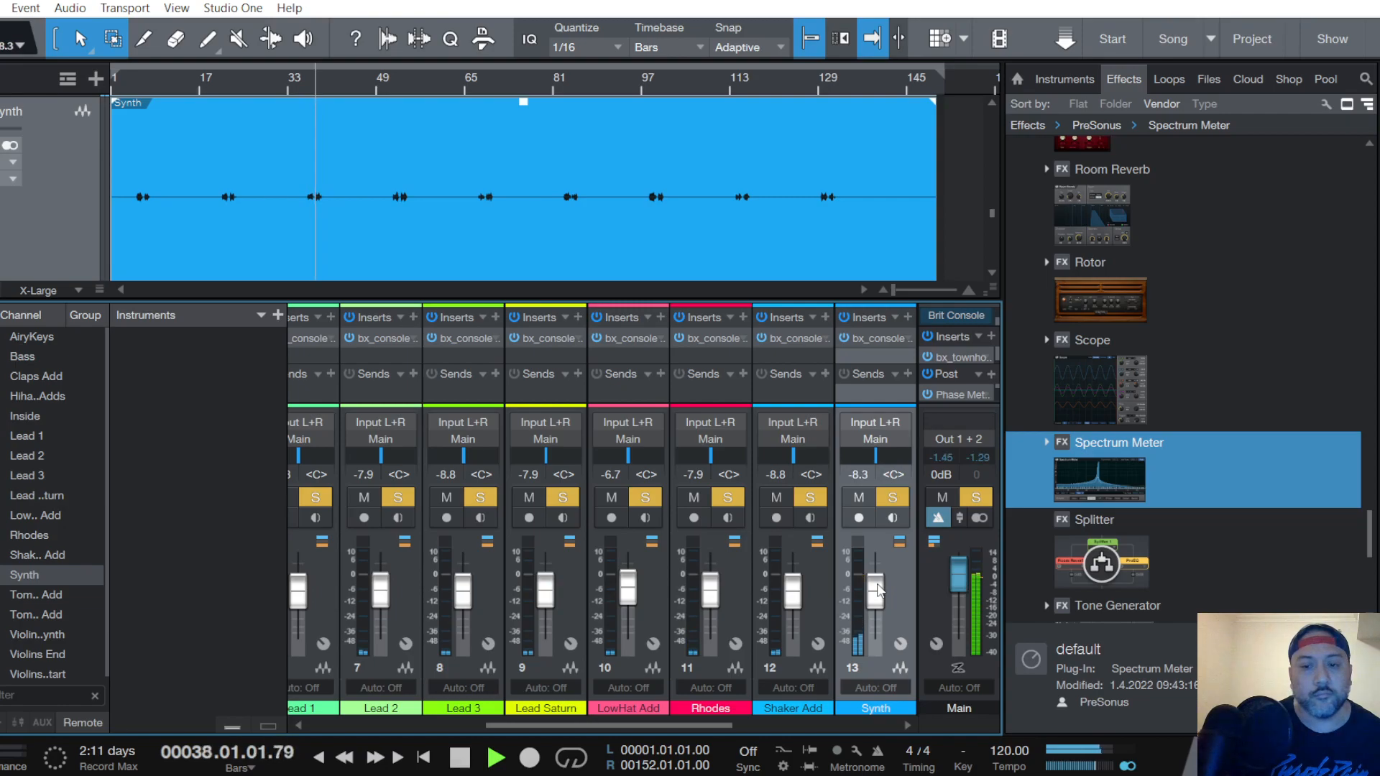
scroll(878, 591, "down", 1)
Select the Violin Synth track and show it at X-Large height
scroll(37, 229, "down", 3)
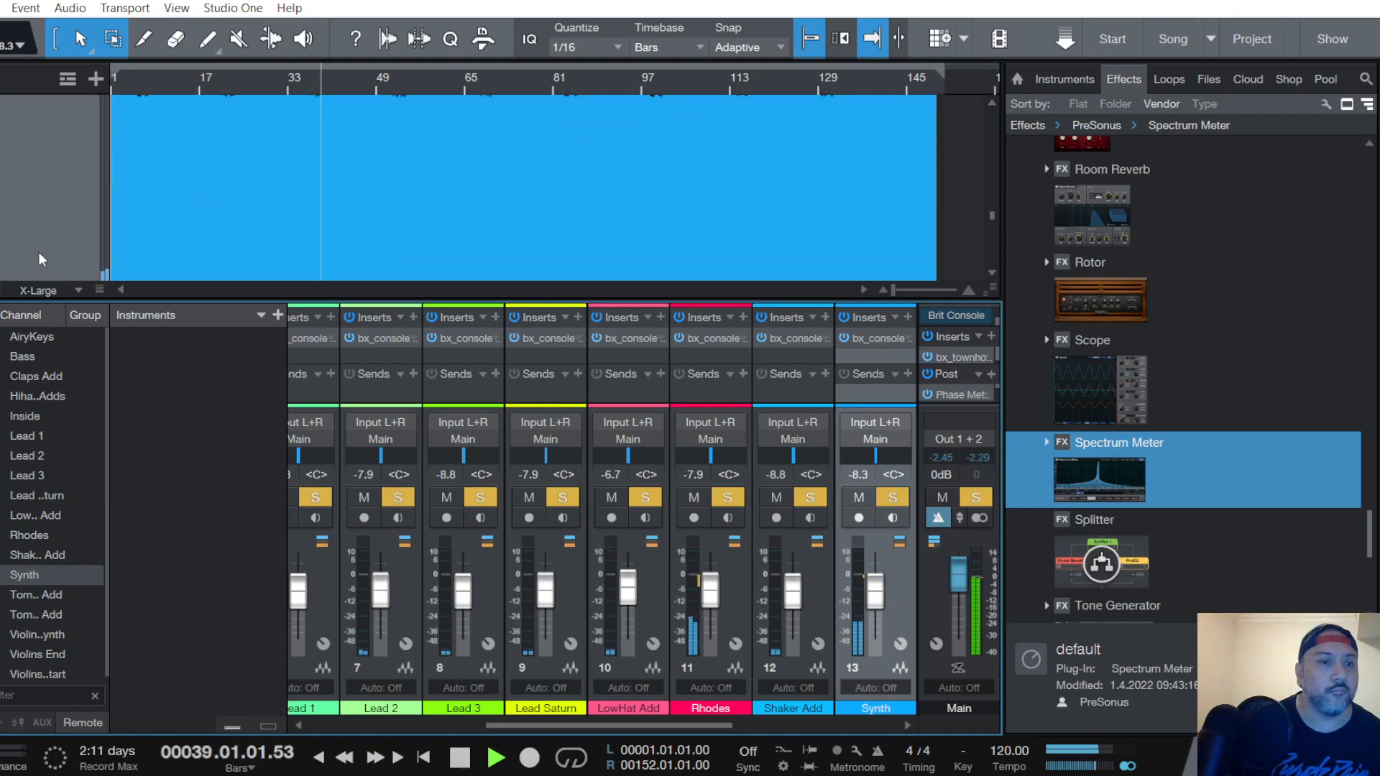
left_click(75, 289)
left_click(62, 397)
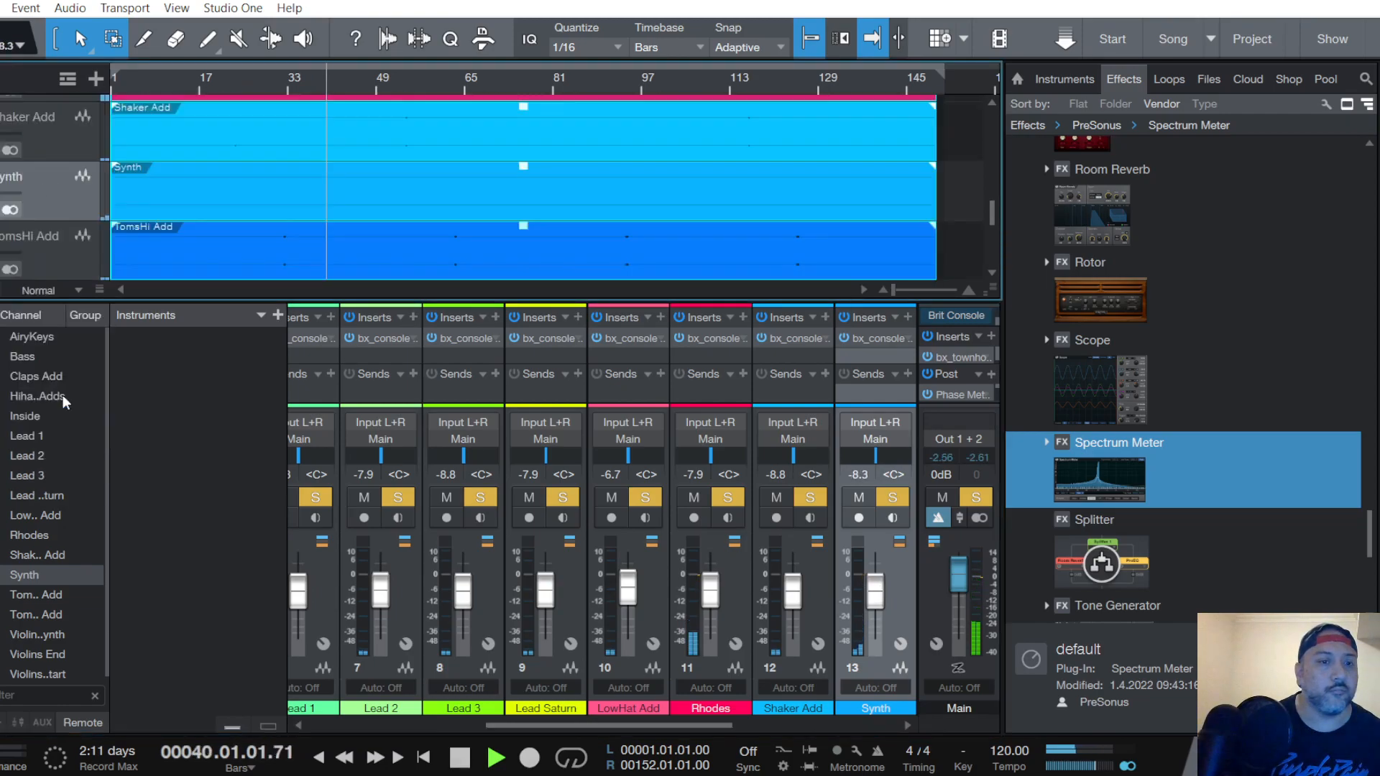
scroll(61, 194, "down", 3)
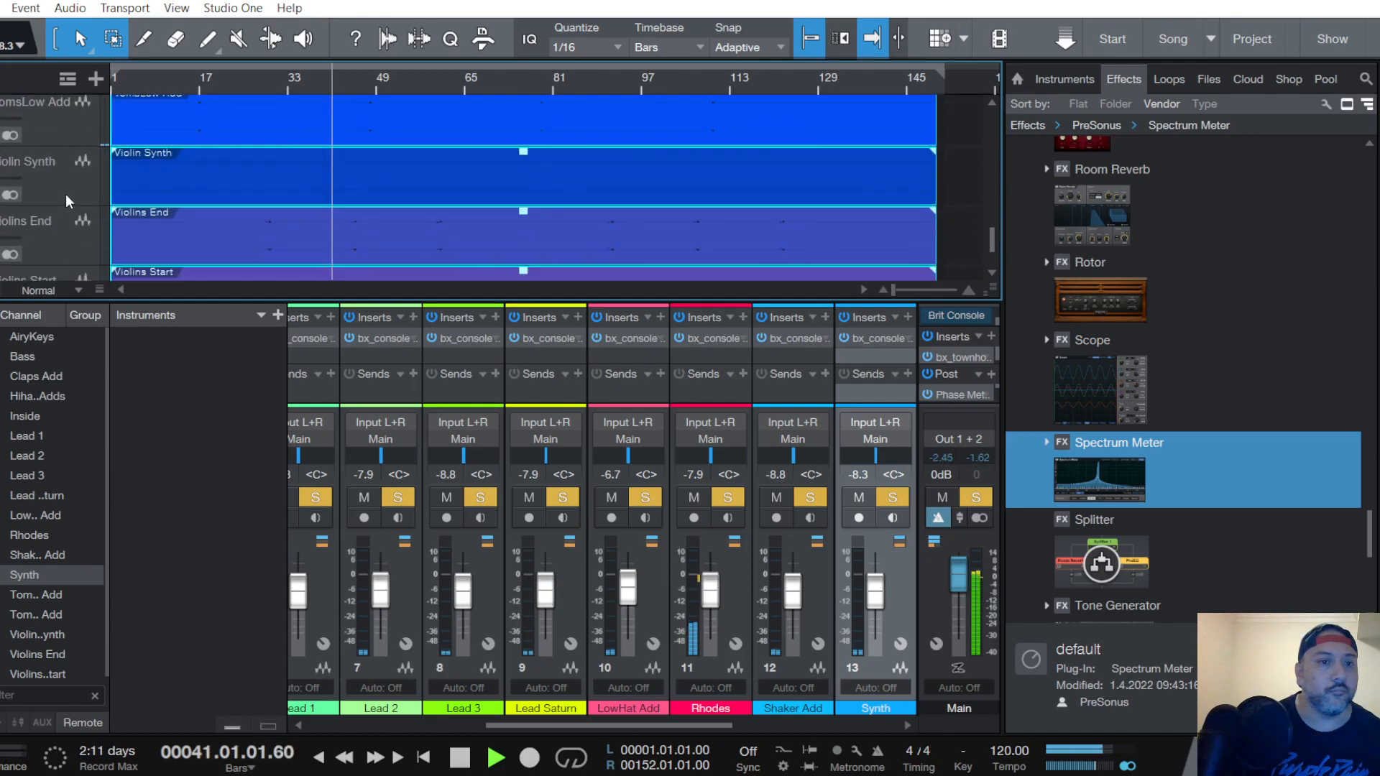
scroll(66, 194, "down", 2)
scroll(66, 194, "up", 2)
left_click(68, 191)
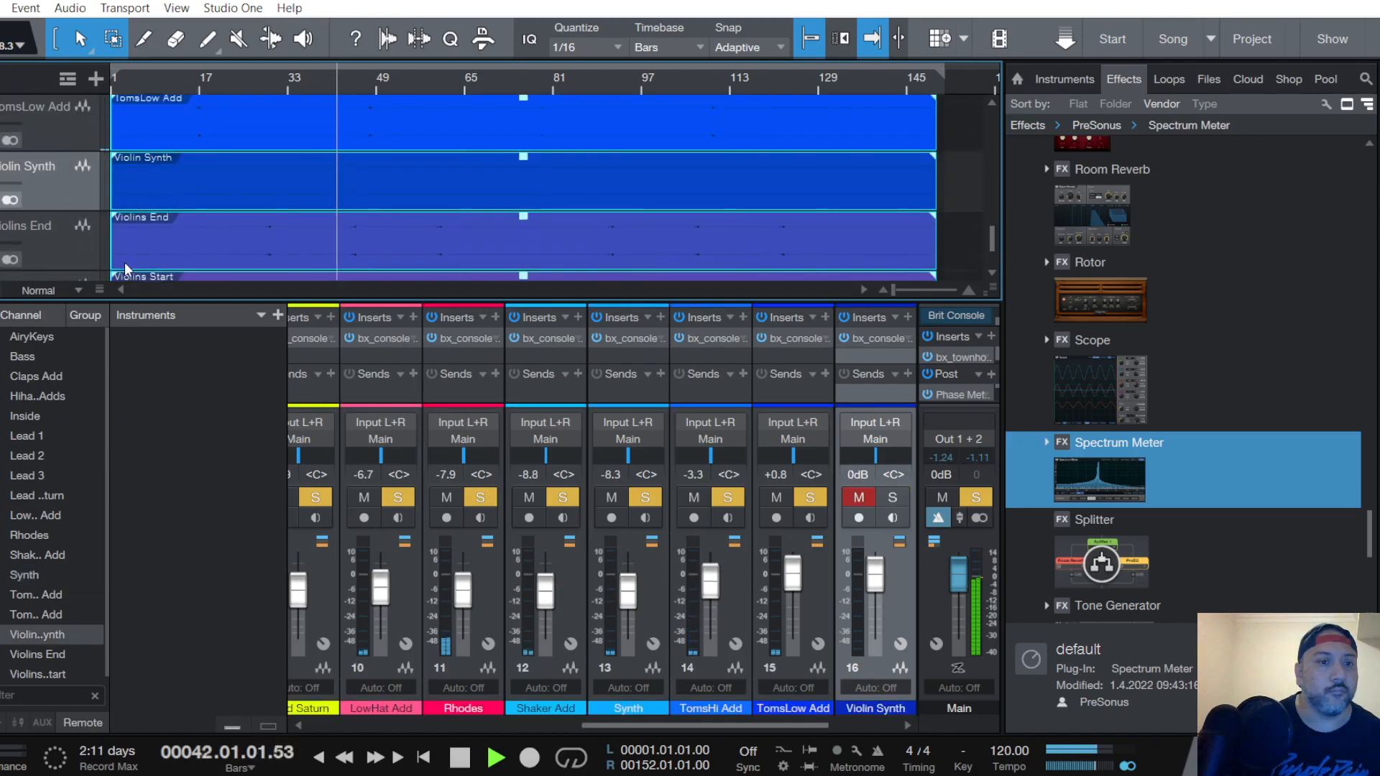
left_click(74, 289)
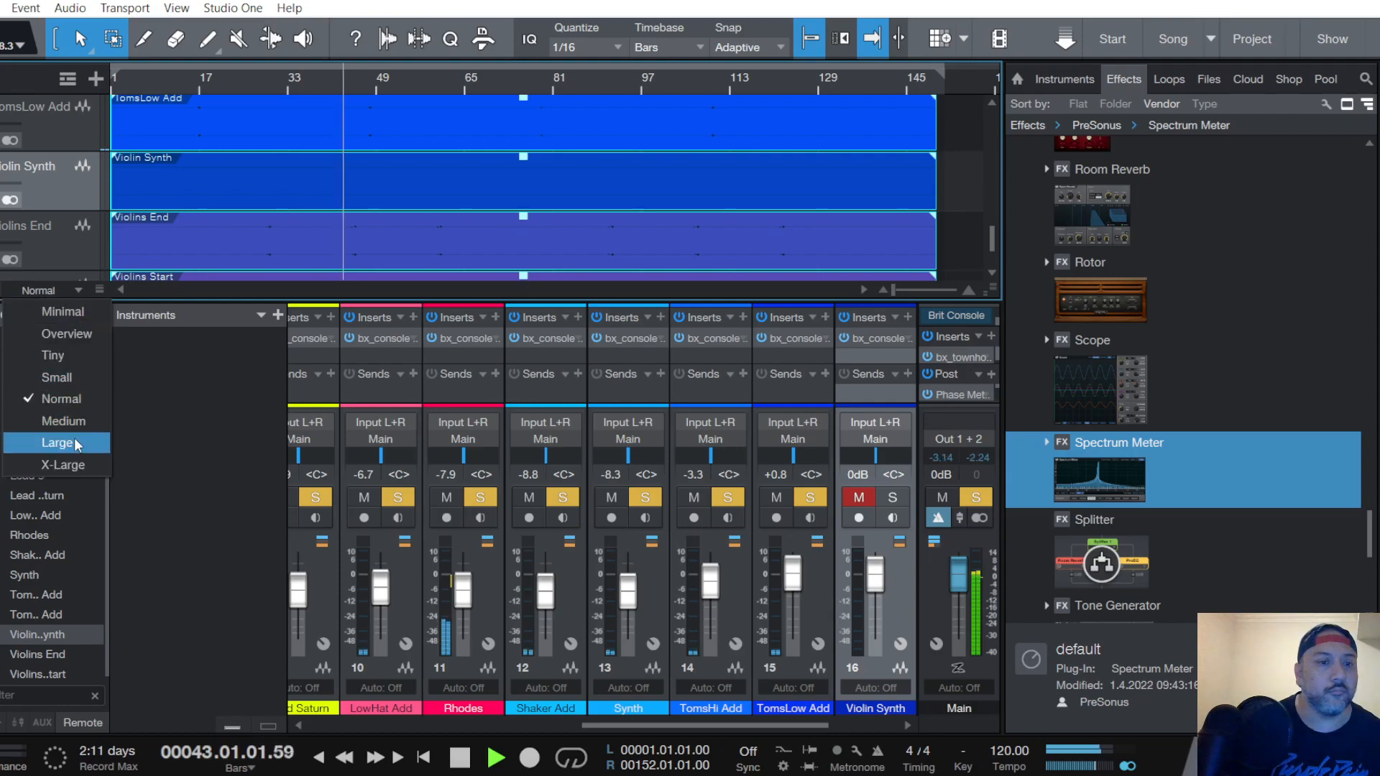
left_click(73, 464)
Restart playback from bar 39, then unmute and solo the Violin Synth channel with its fader at -0.4 dB
left_click(321, 90)
key("space")
left_click(858, 497)
left_click_drag(881, 577, 876, 582)
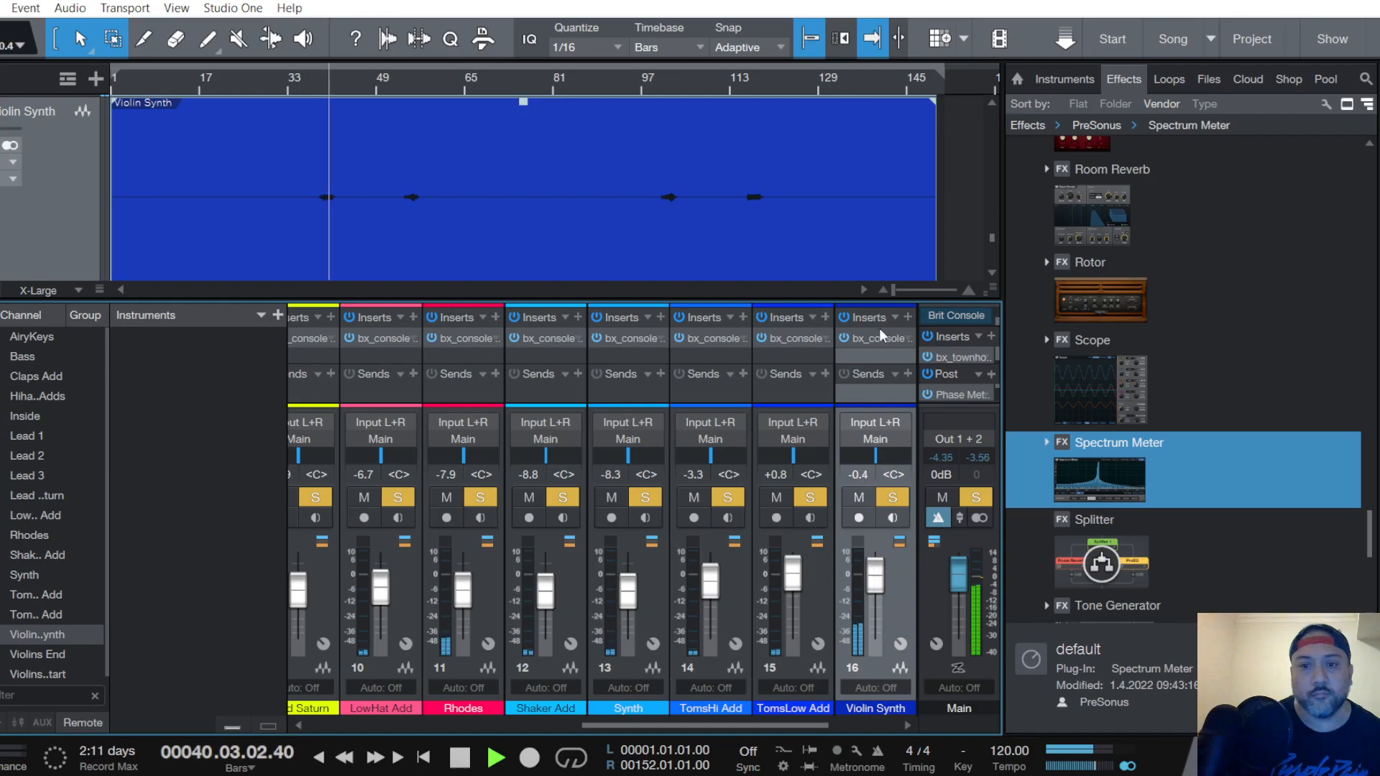
In the Violin Synth console, set the compressor ratio, lower its threshold, and raise the input gain while replaying the part
left_click(878, 334)
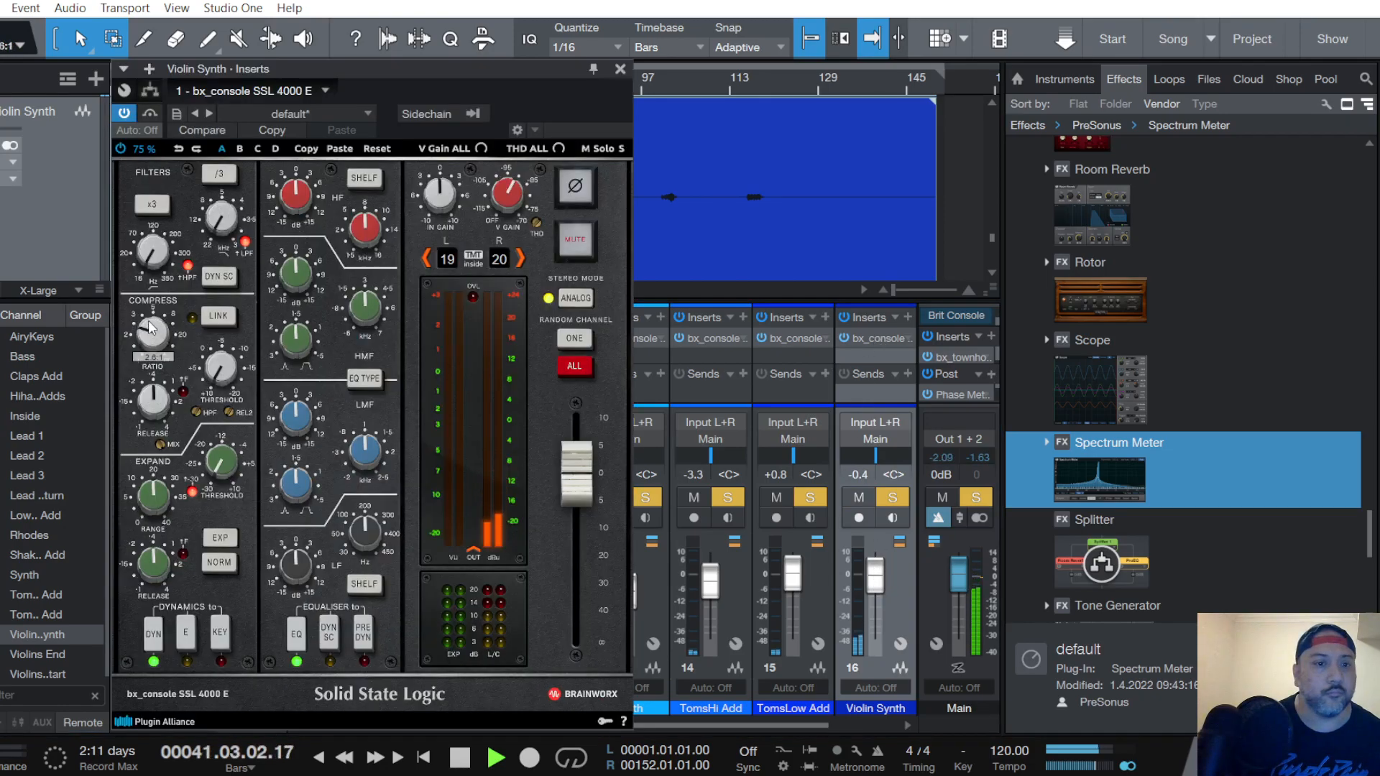
key("space")
key("space")
scroll(226, 370, "up", 5)
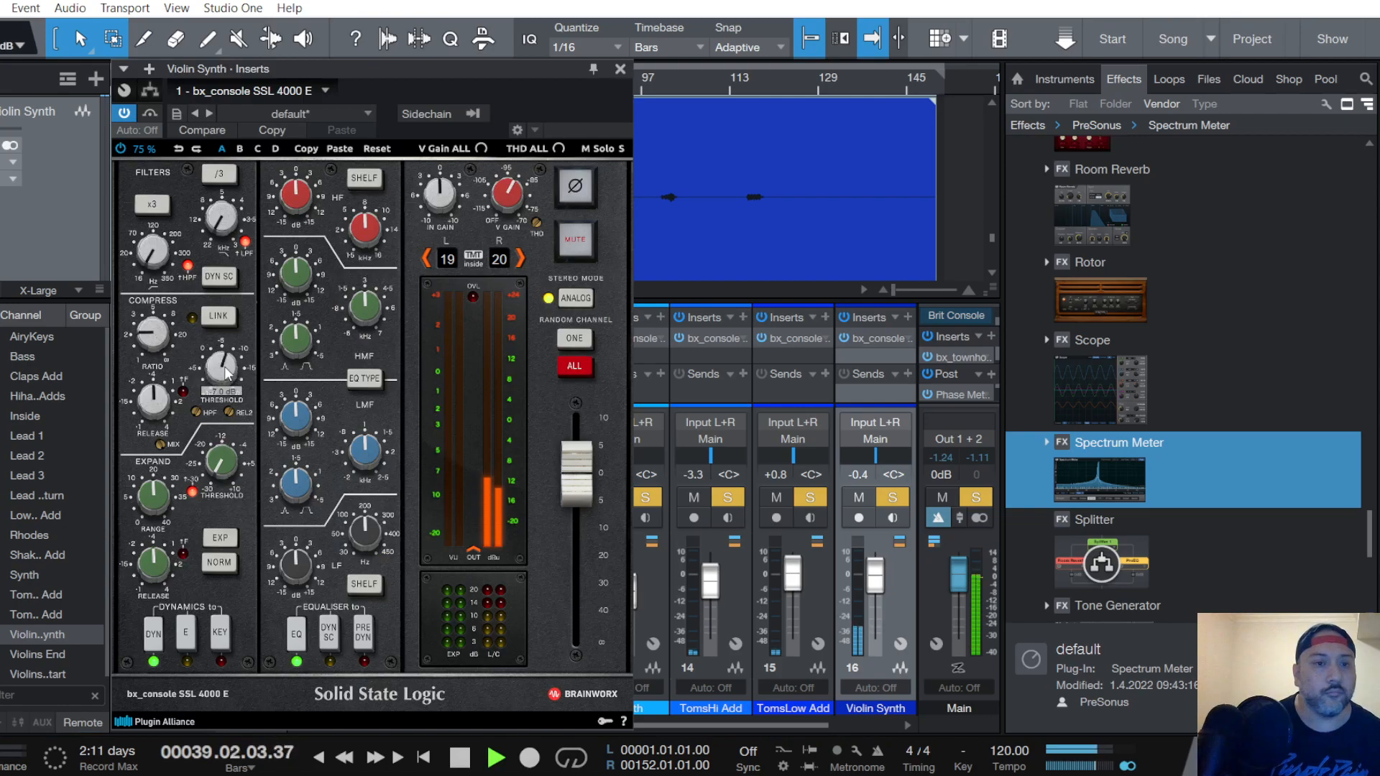
scroll(226, 370, "down", 5)
scroll(435, 235, "up", 5)
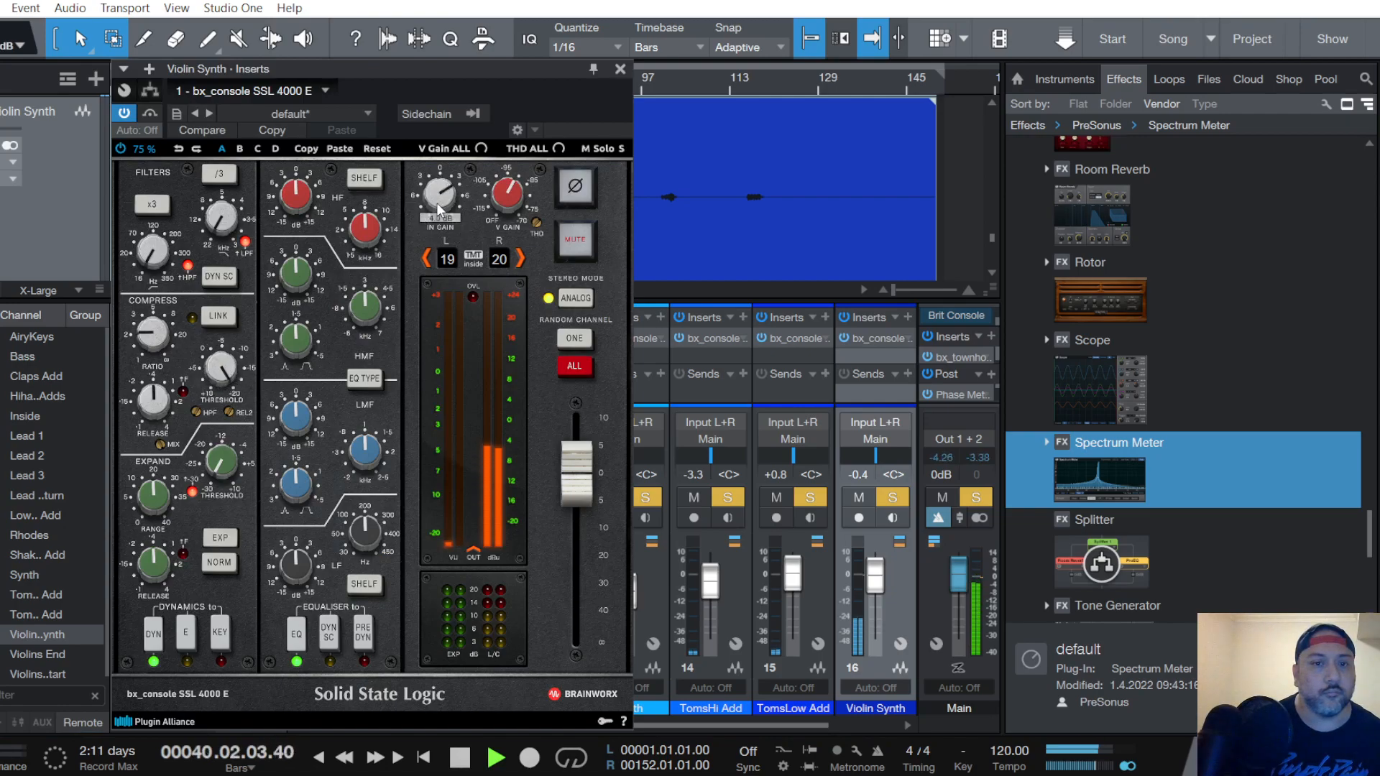
Place the Violin Synth EQ before the dynamics, raise the HF and HMF gains, and set the LF gain to -3 dB
left_click(365, 632)
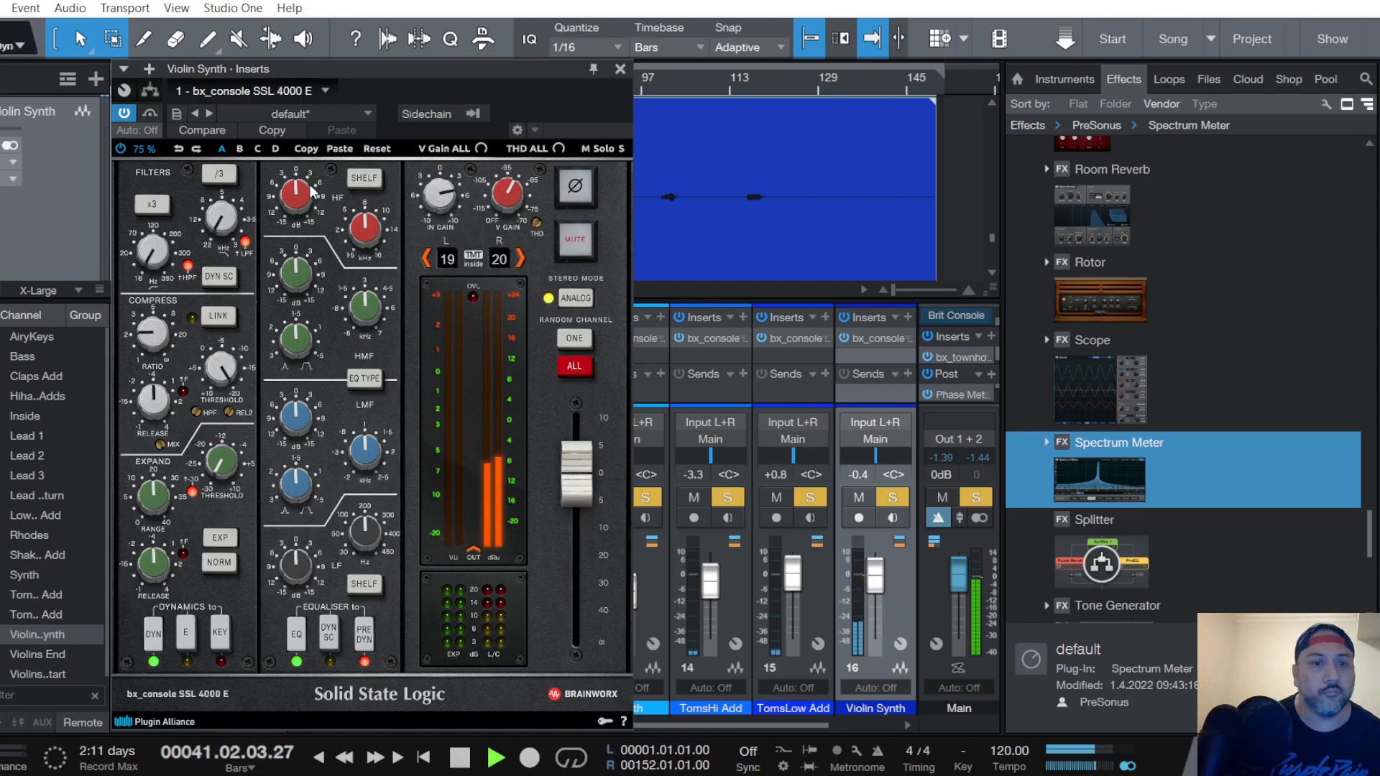
key("space")
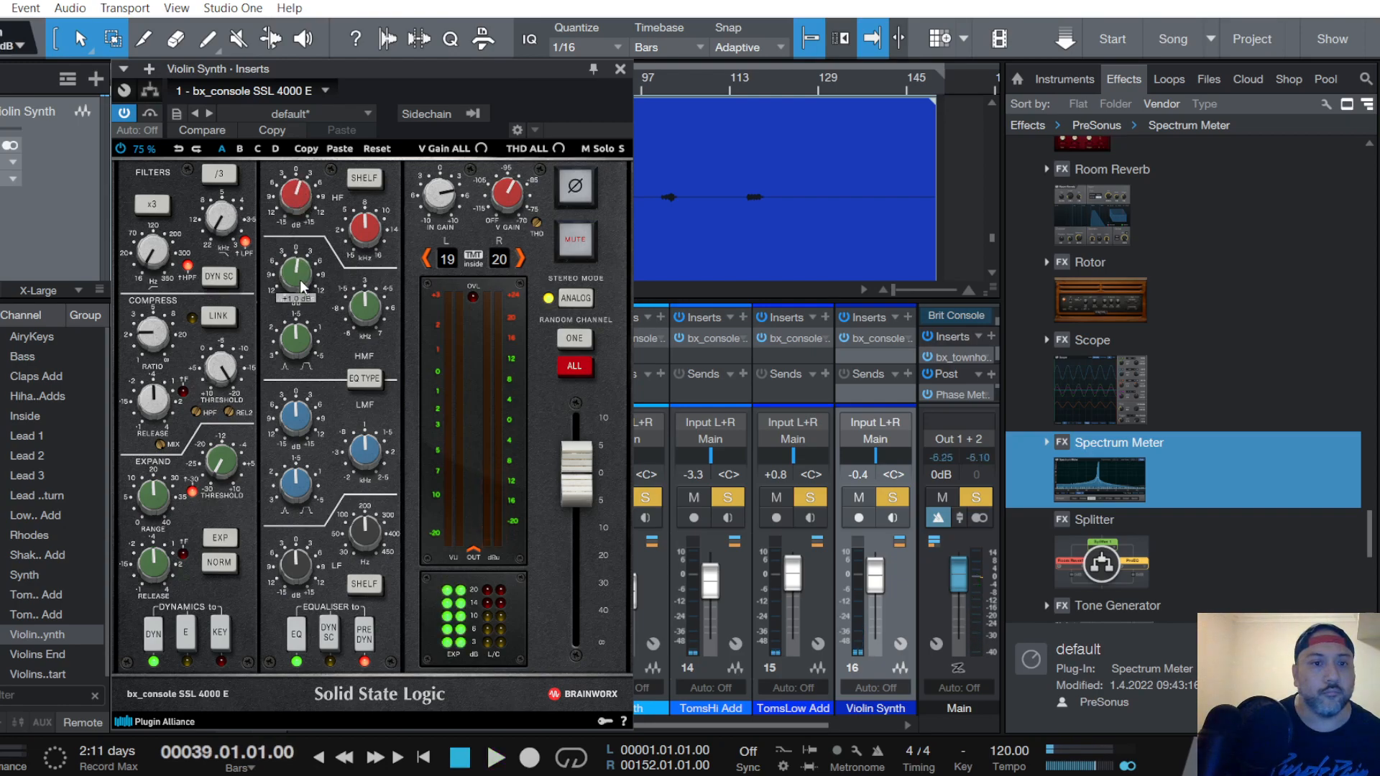
key("space")
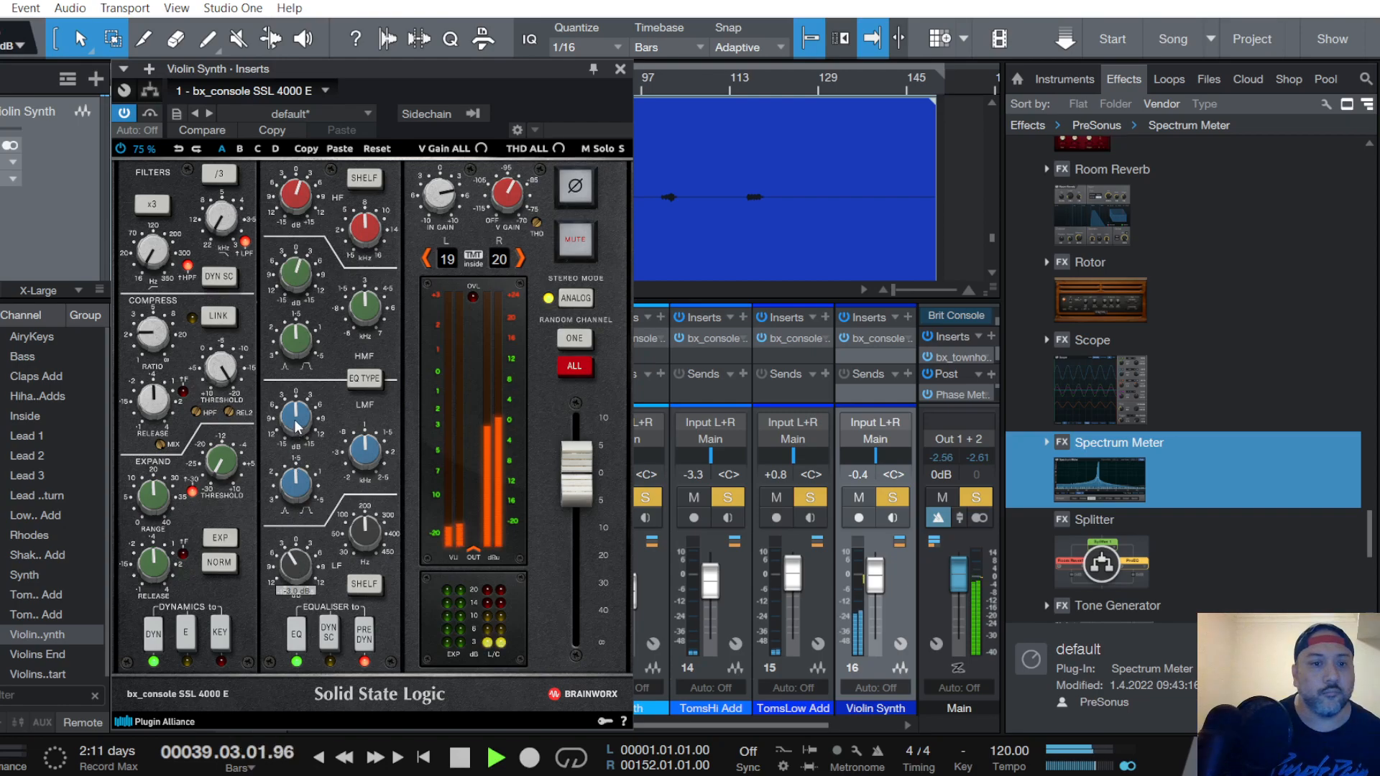
Close the Violin Synth console and set the channel's fader to -5.4 dB
left_click(619, 69)
key("space")
left_click_drag(875, 575, 877, 590)
key("space")
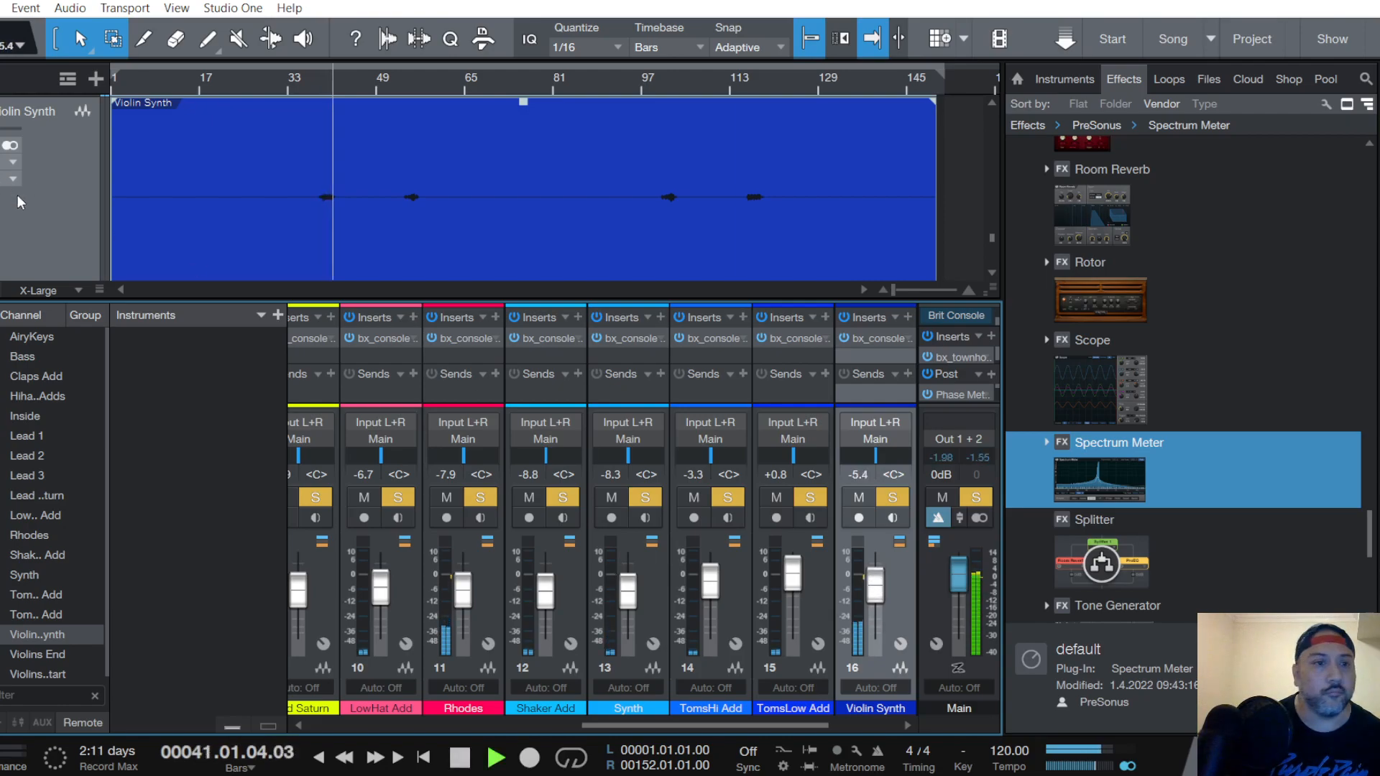
Return the track height to Normal, then unmute and solo the Violins End channel while playing from about bar 28
left_click(78, 290)
left_click(56, 399)
scroll(54, 216, "down", 2)
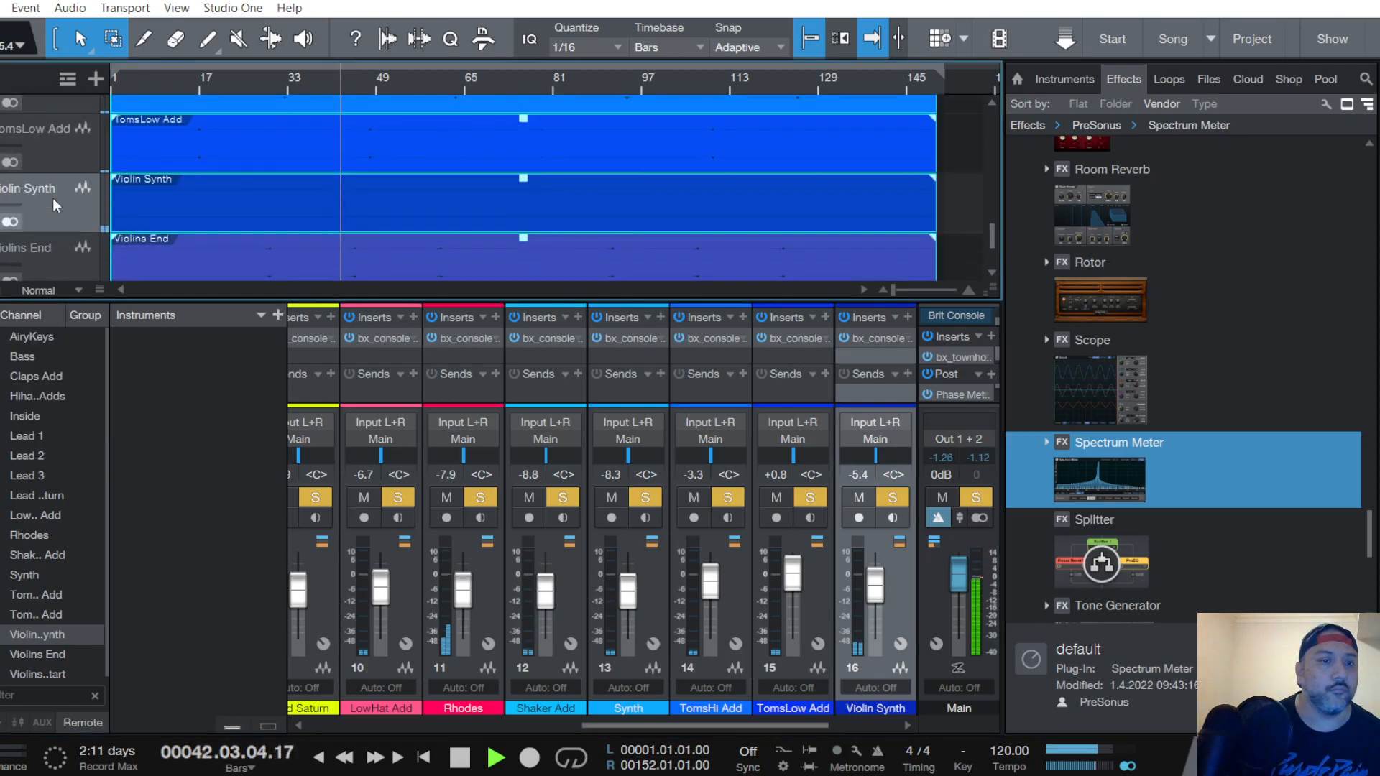
left_click(53, 197)
left_click(264, 85)
left_click(859, 497)
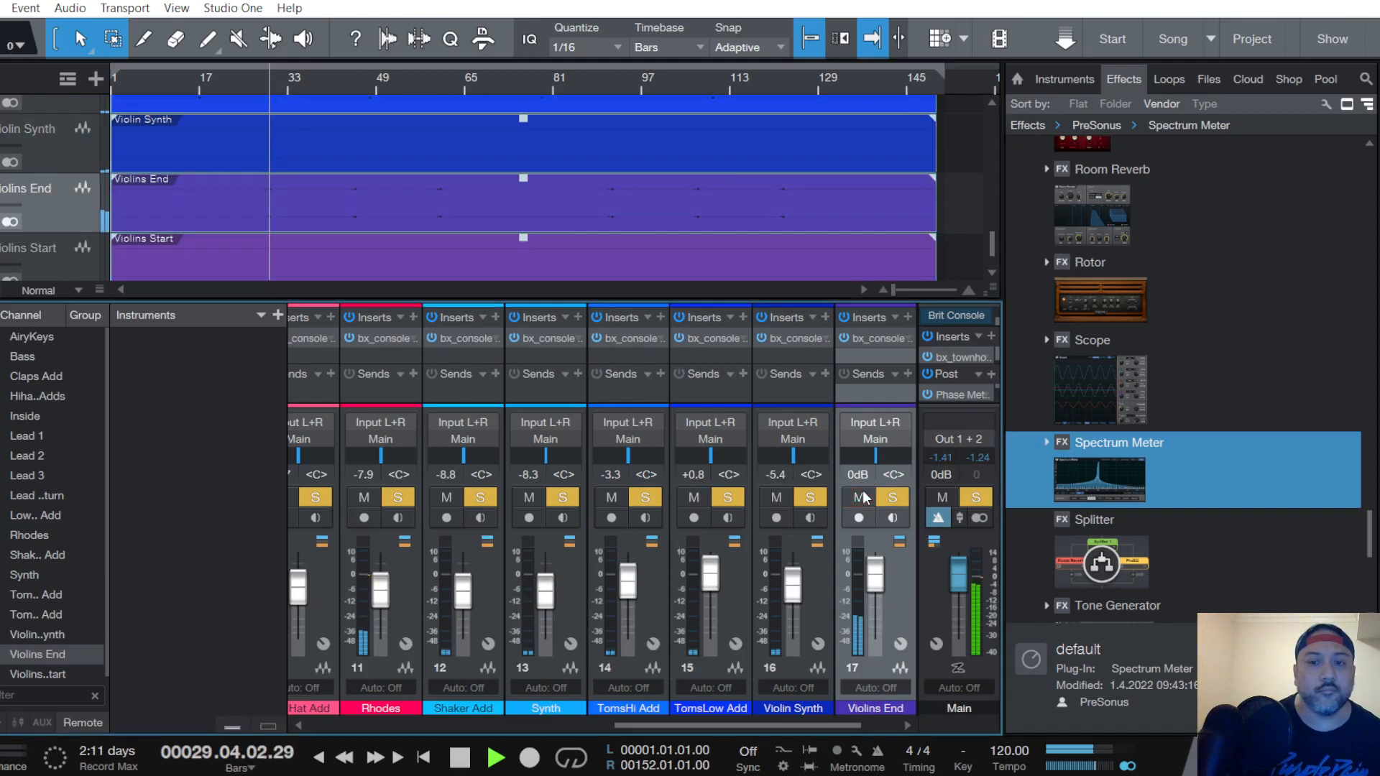
Set the Violins End fader to -5.4 dB and replay the part
left_click_drag(876, 577, 873, 586)
key("space")
key("space")
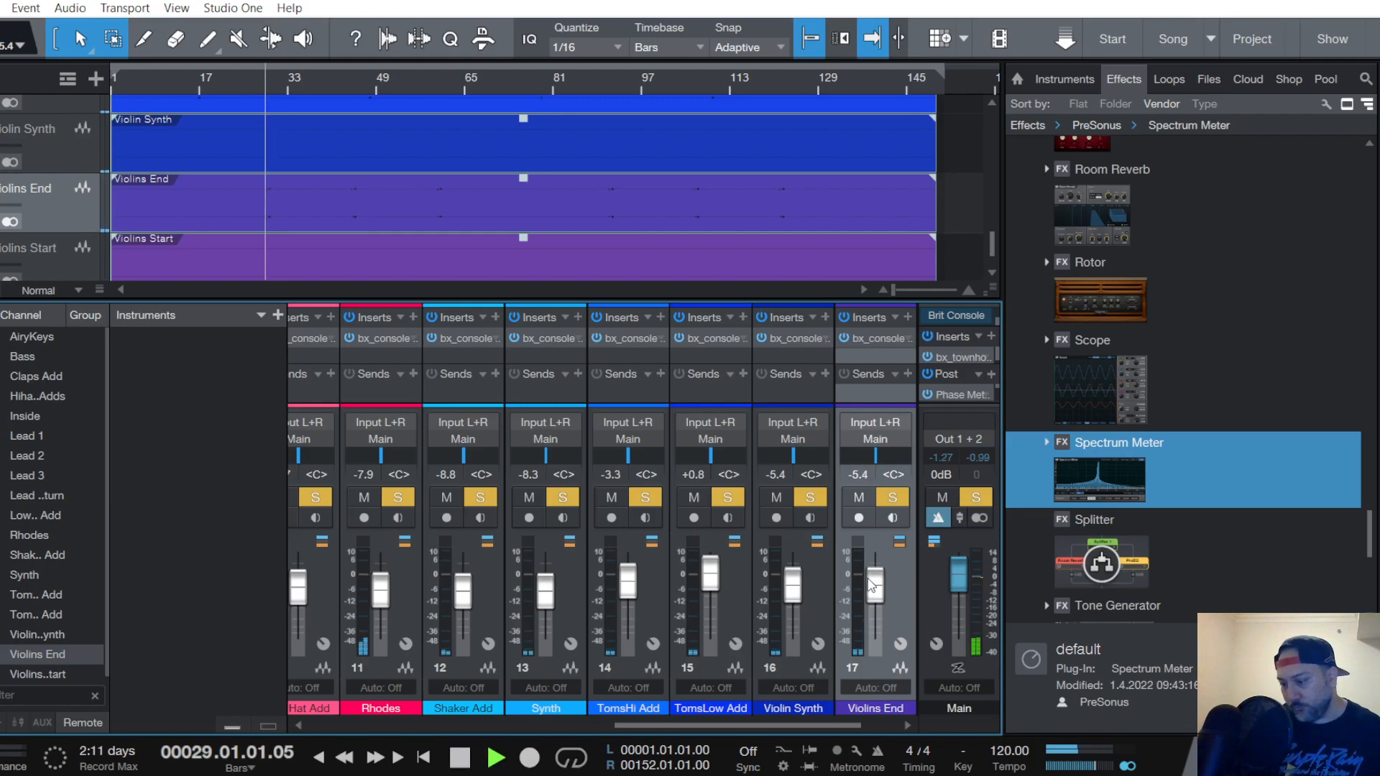
In the Violins End console, set the compressor ratio to about 2.4:1 and lower its threshold while replaying the part
left_click(874, 334)
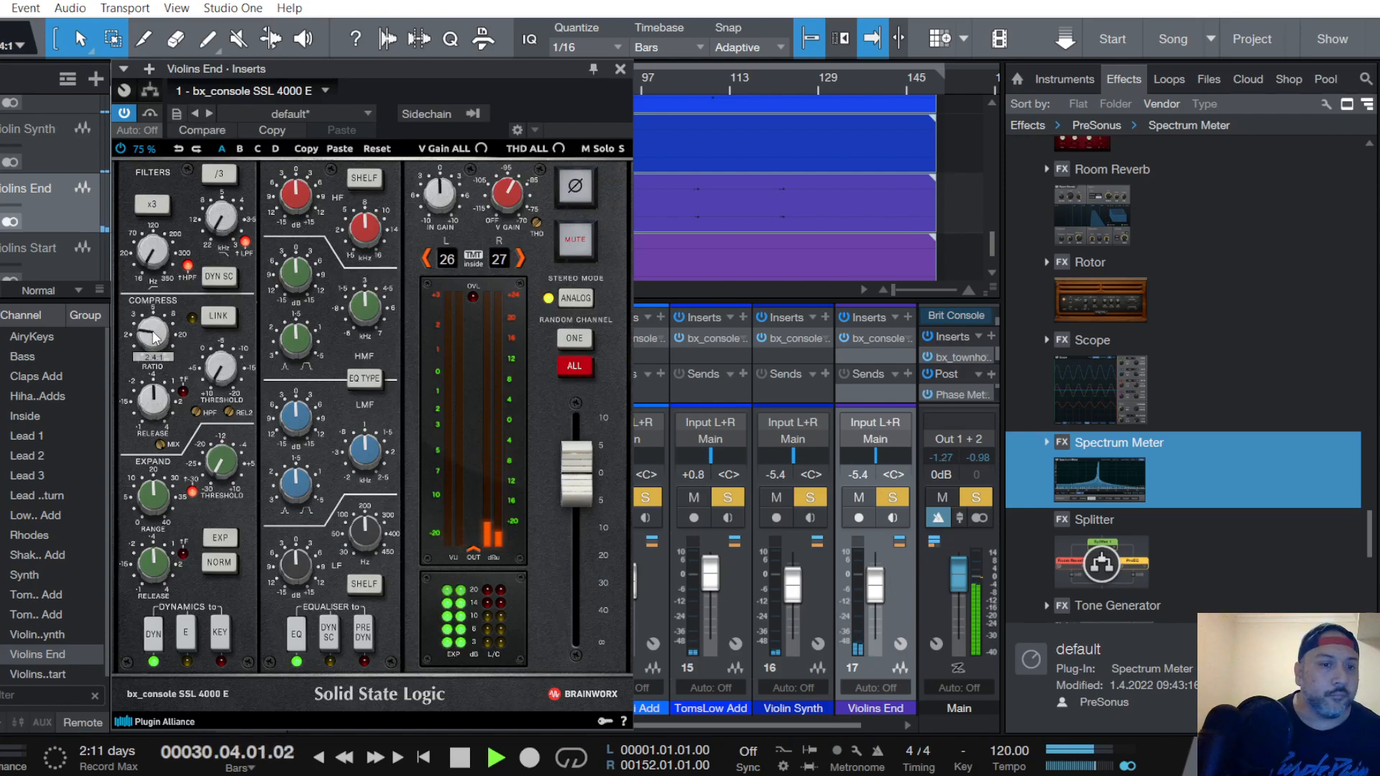
key("space")
key("space")
scroll(223, 373, "up", 7)
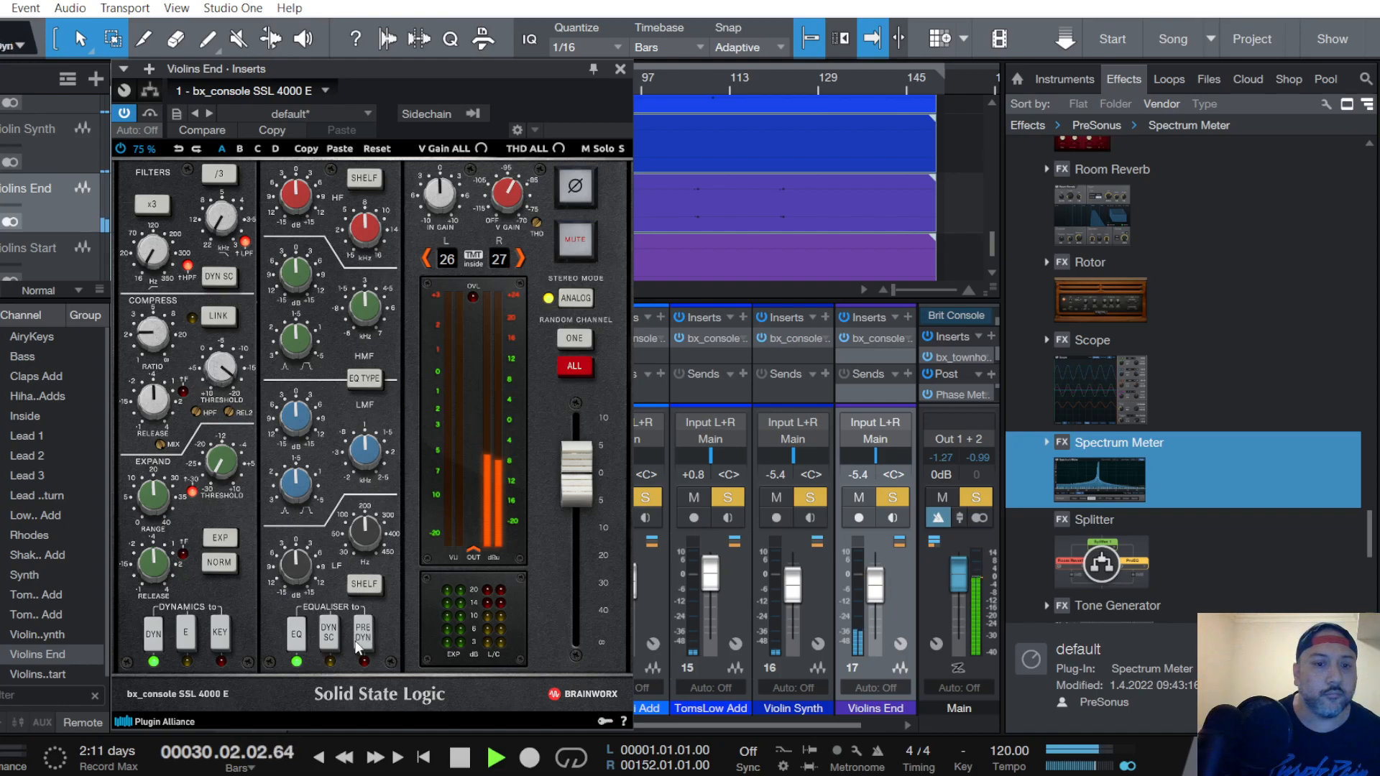
Place the Violins End EQ before the dynamics and set its LF gain to -3 dB
key("space")
key("space")
mouse_move(297, 256)
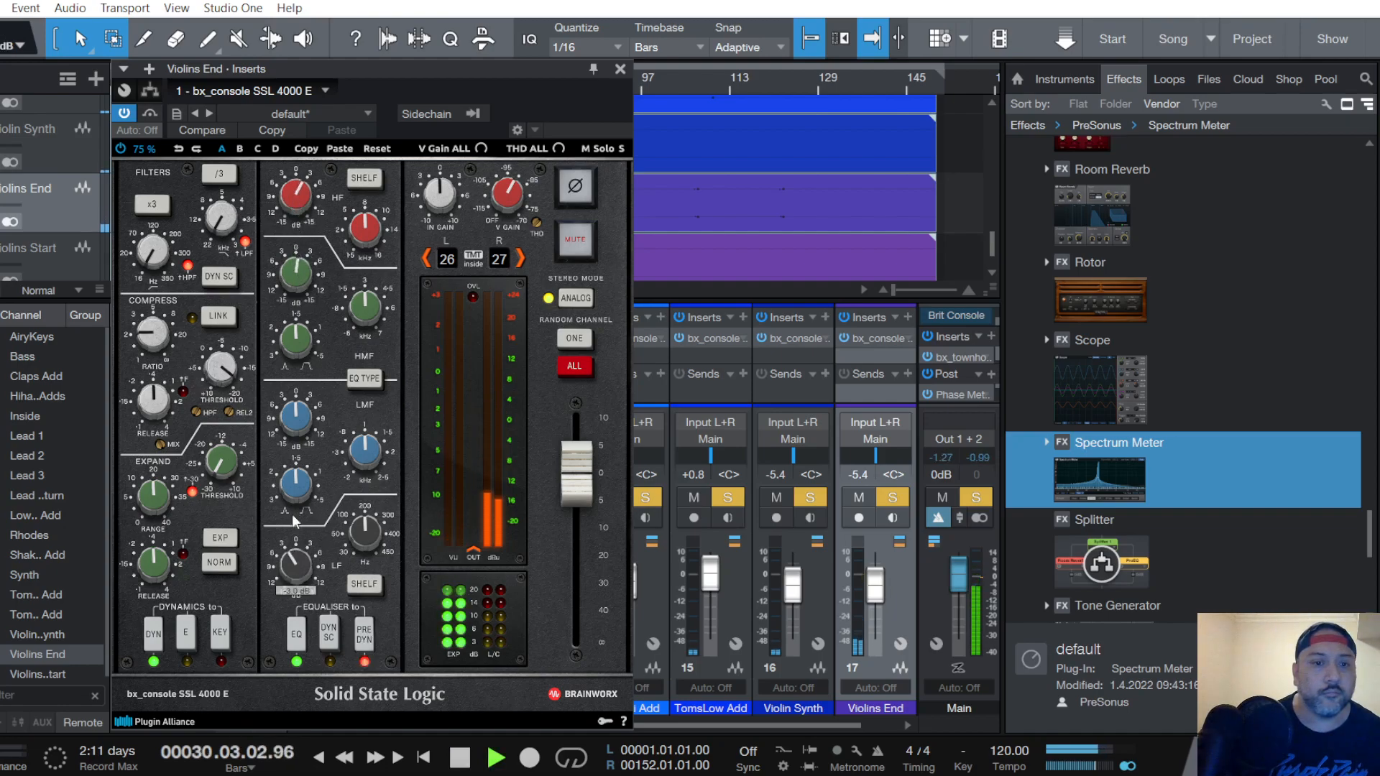
Close the Violins End console and set the channel's fader to -4.6 dB
left_click(620, 69)
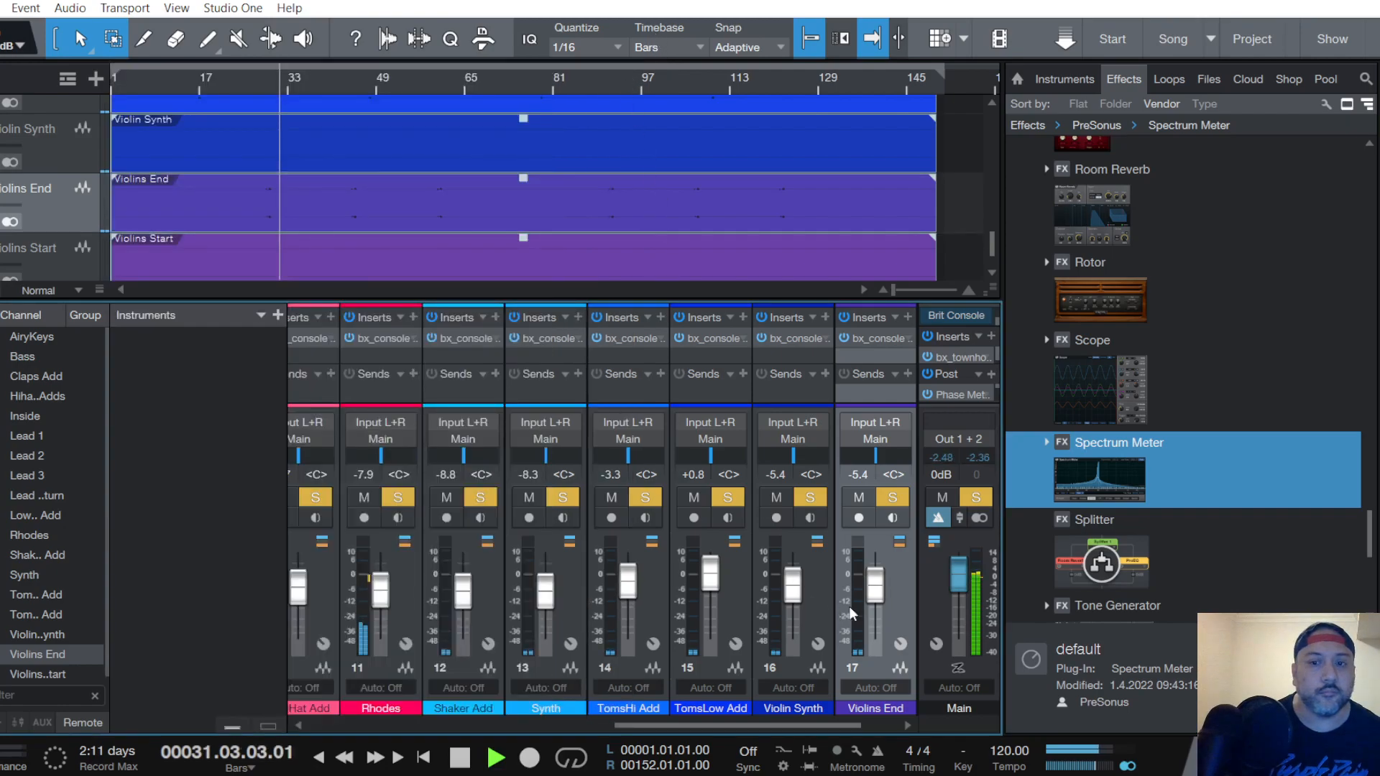
left_click_drag(877, 594, 877, 591)
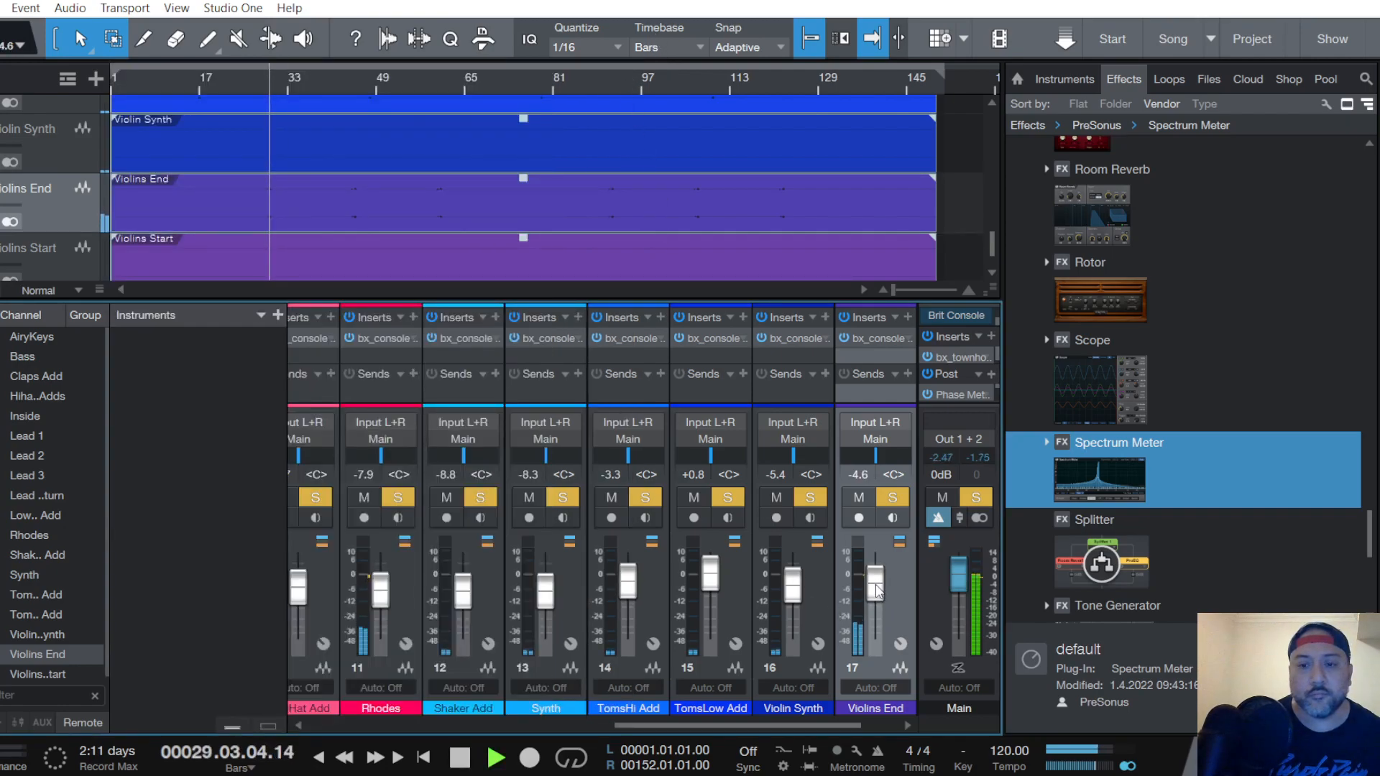
left_click_drag(877, 591, 876, 588)
Select the Violins Start track and set the track height to X-Large
scroll(74, 222, "down", 1)
left_click(59, 197)
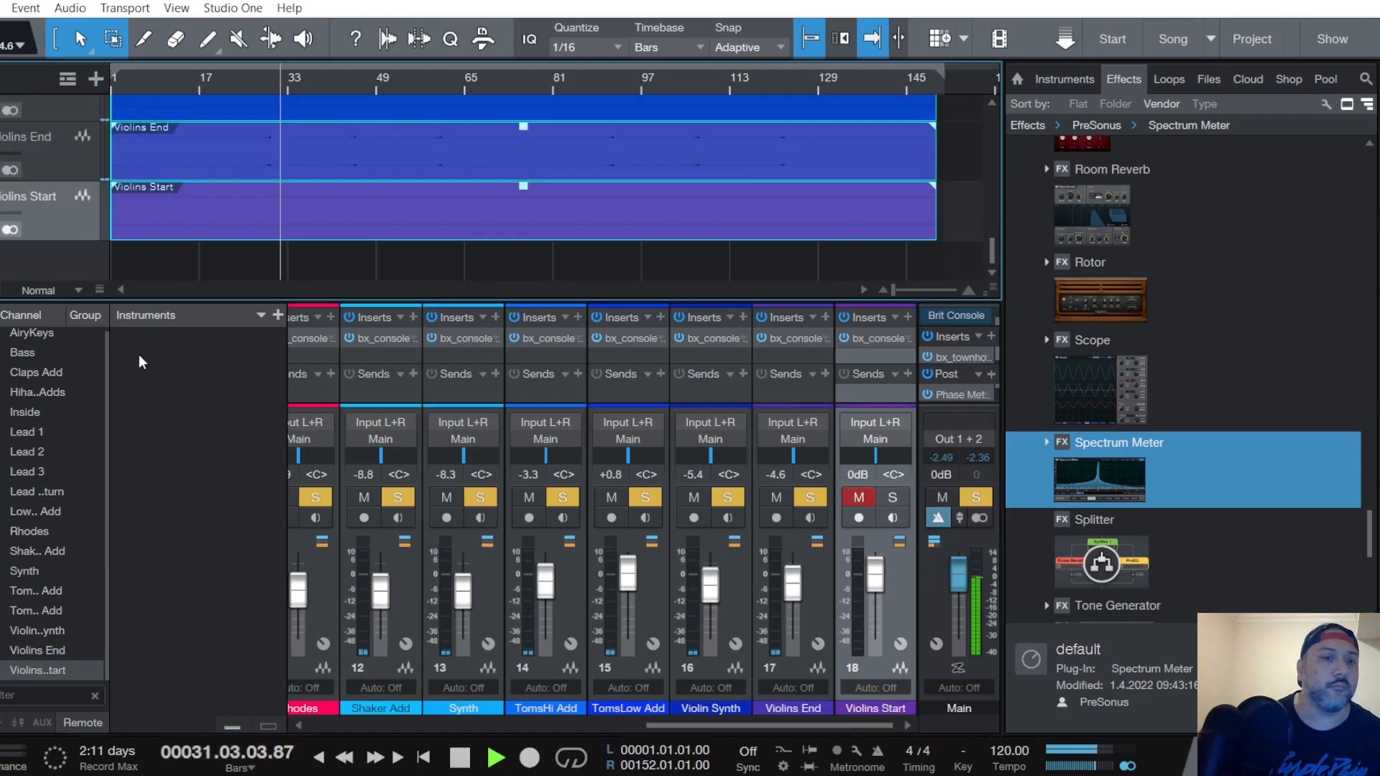
left_click(81, 291)
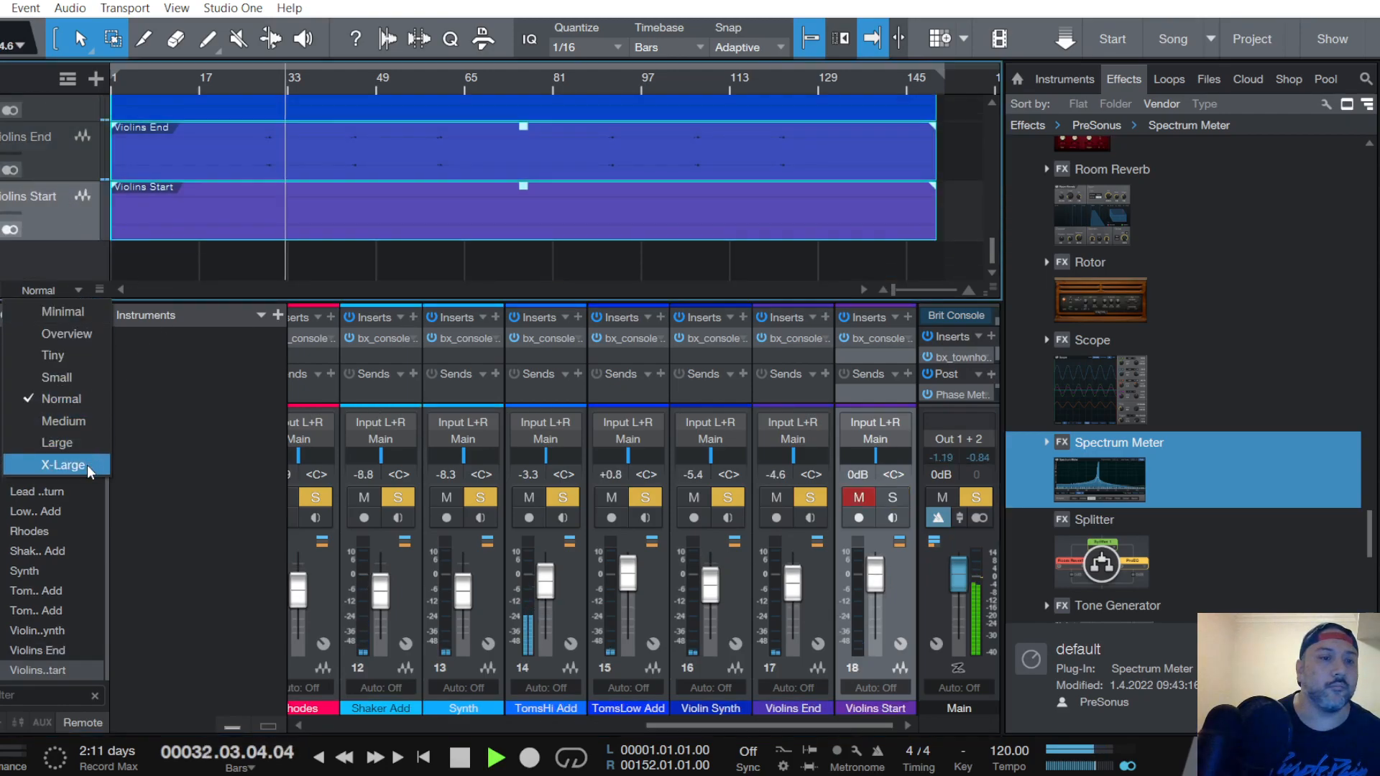
left_click(88, 463)
Restart playback from bar 27, then unmute and solo the Violins Start channel
key("space")
left_click(257, 82)
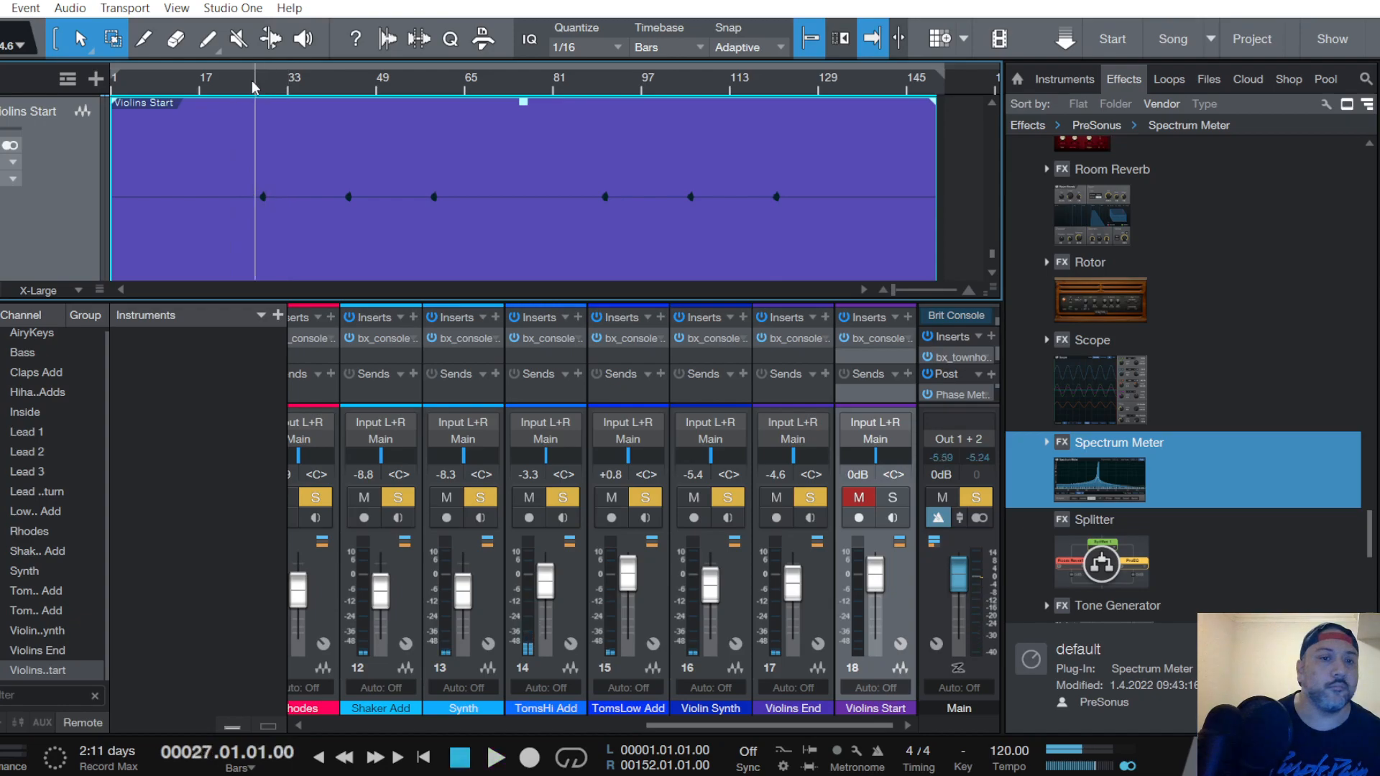
key("space")
left_click(858, 498)
left_click(892, 498)
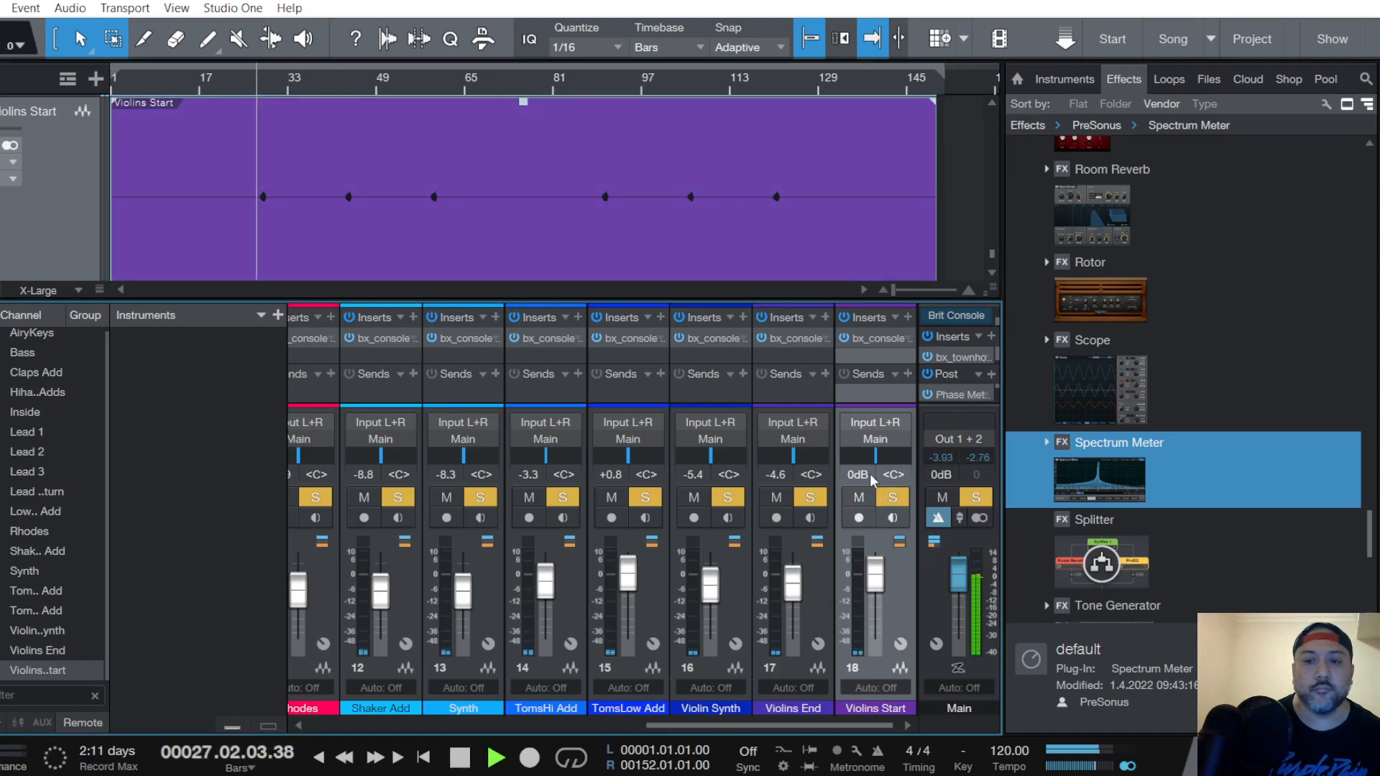
In the Violins Start console, set the compressor ratio and lower its threshold to -20 dB while replaying the part
left_click(877, 339)
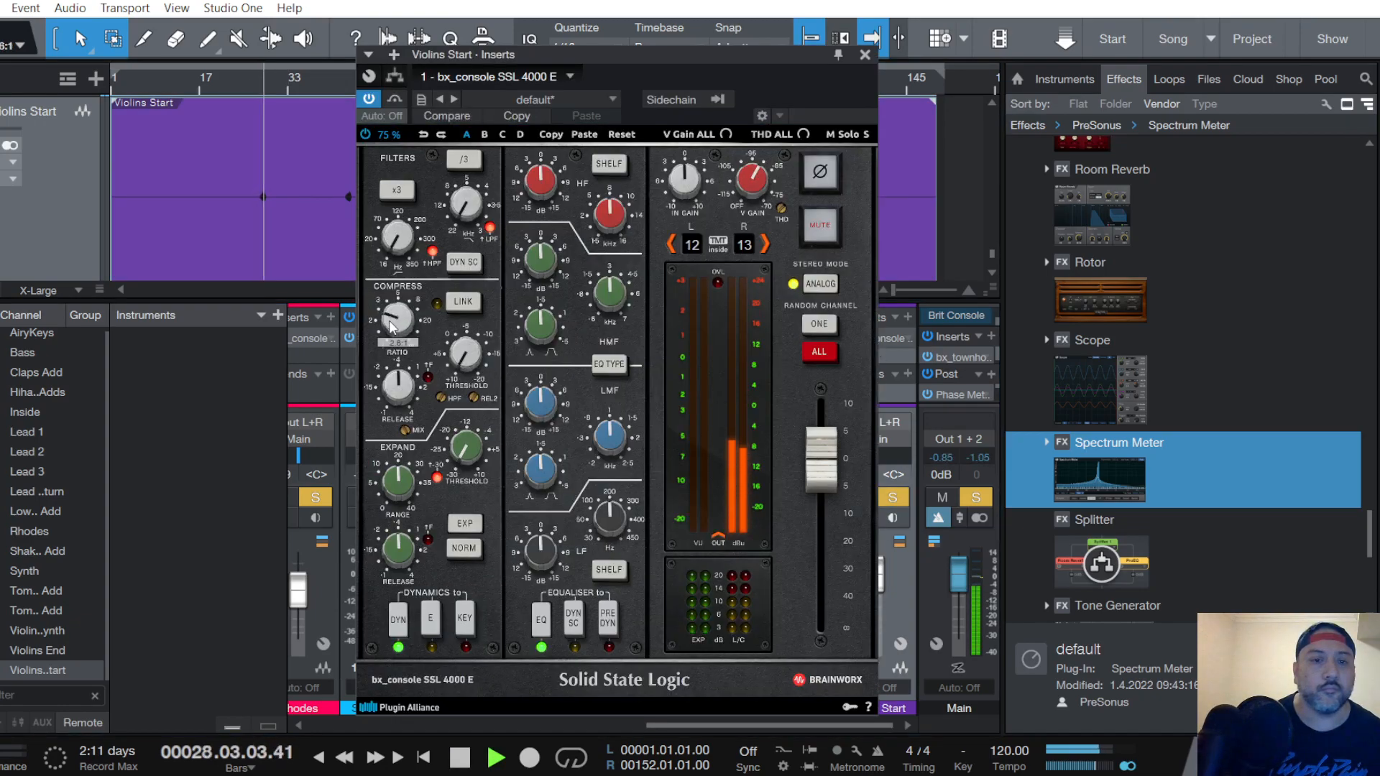
left_click_drag(389, 321, 389, 324)
key("space")
key("space")
left_click_drag(465, 361, 465, 356)
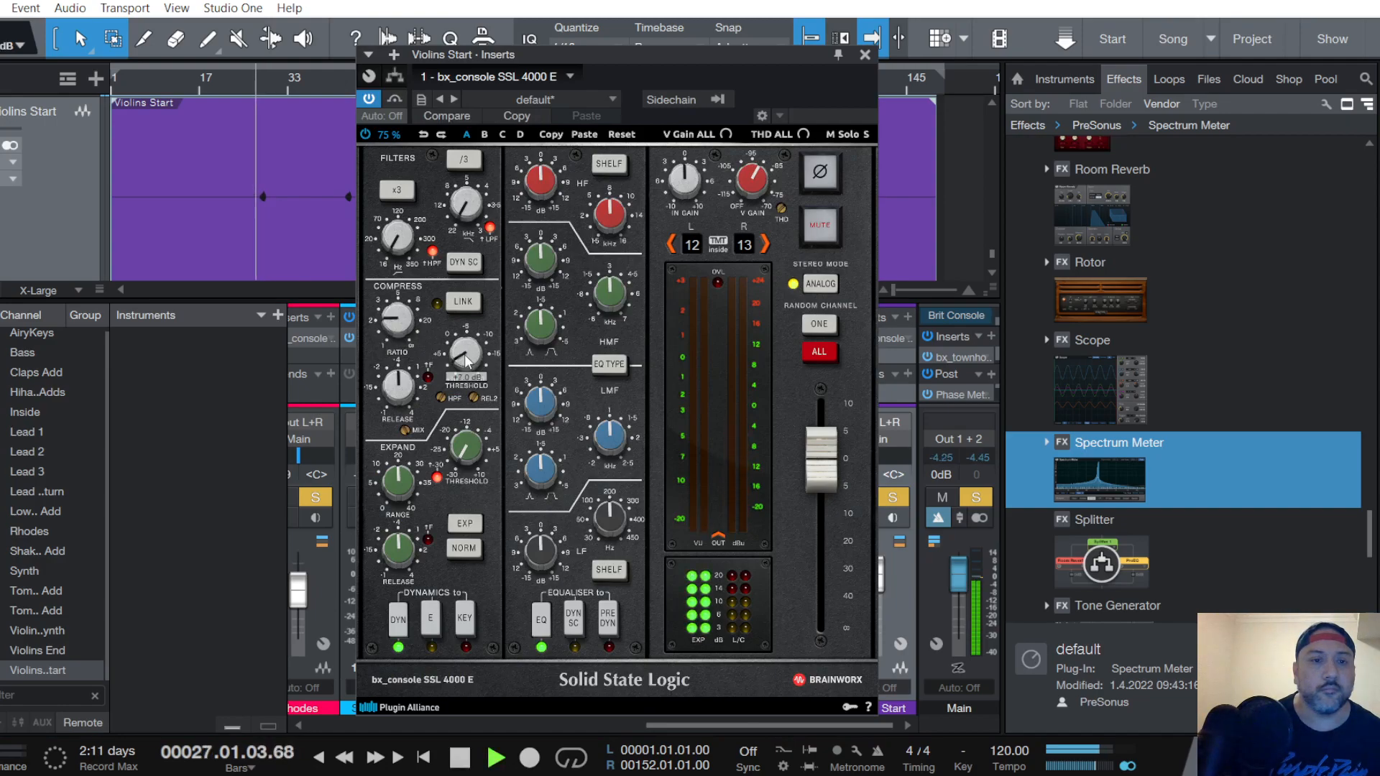
scroll(465, 352, "down", 6)
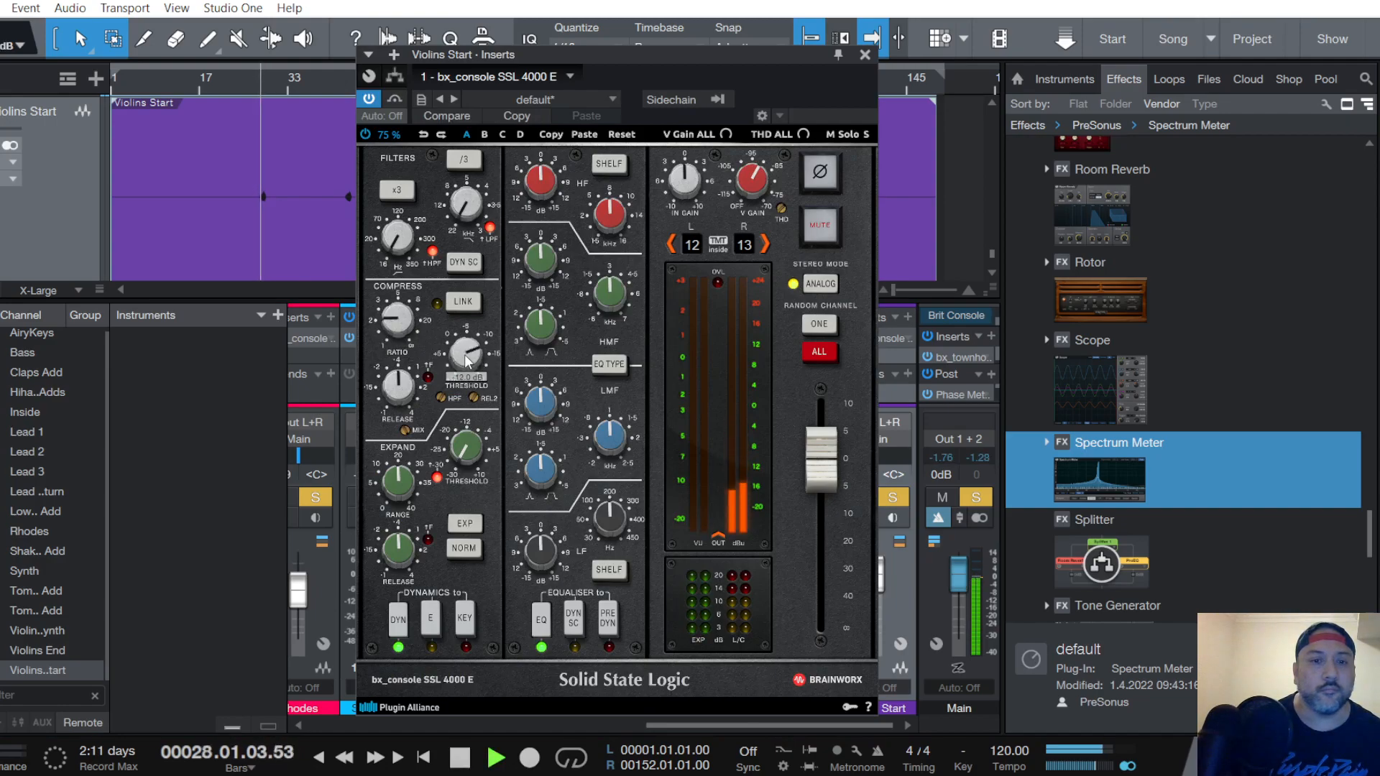
scroll(466, 352, "down", 2)
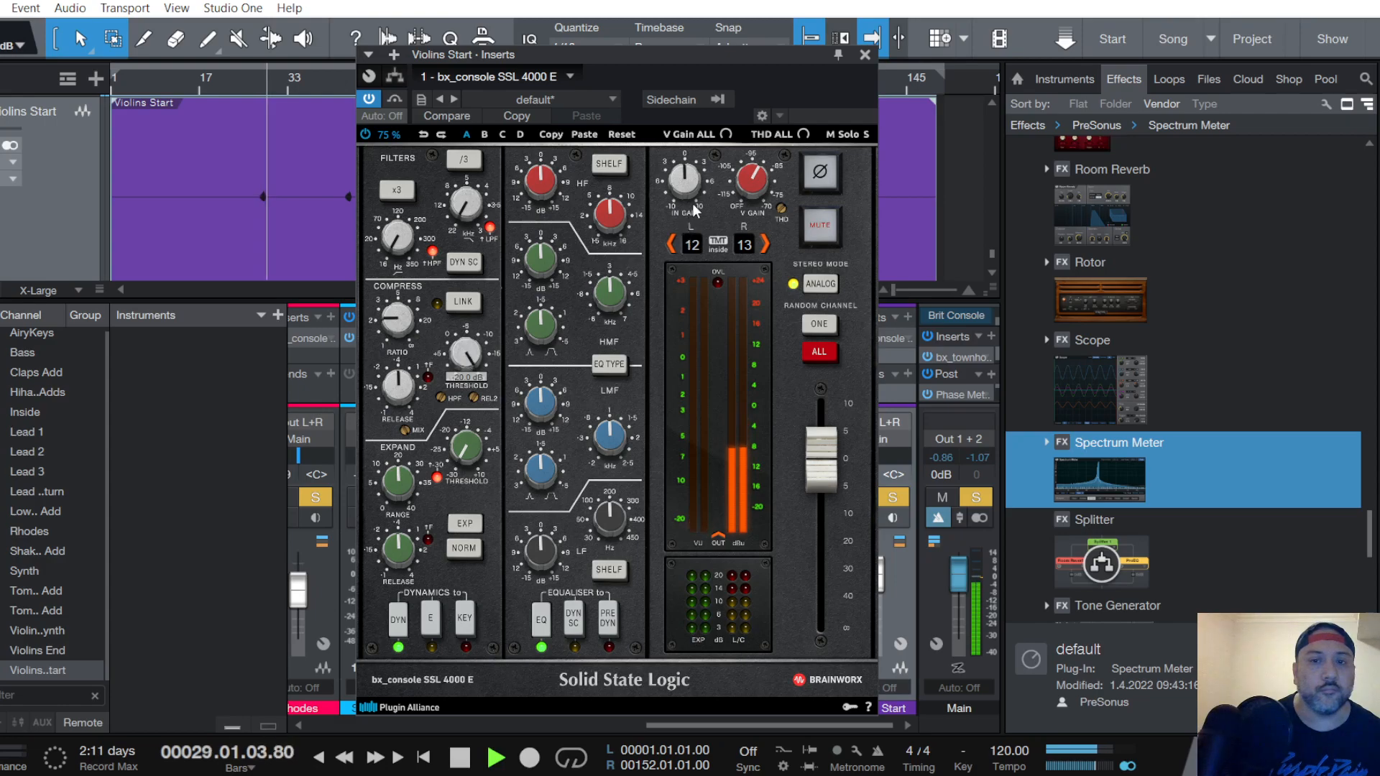
Place the Violins Start EQ before the dynamics and raise its HF, HMF, LMF and LF gains
left_click(607, 620)
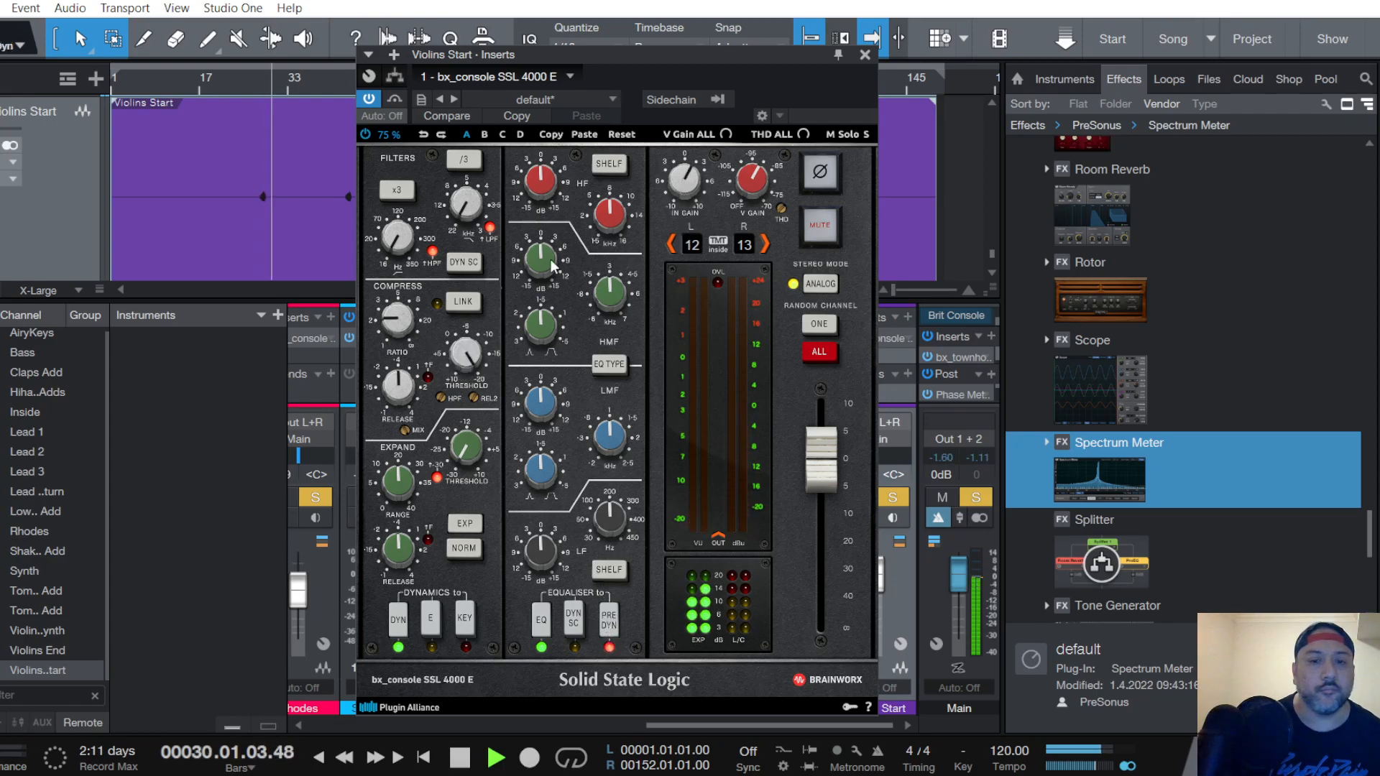
mouse_move(548, 185)
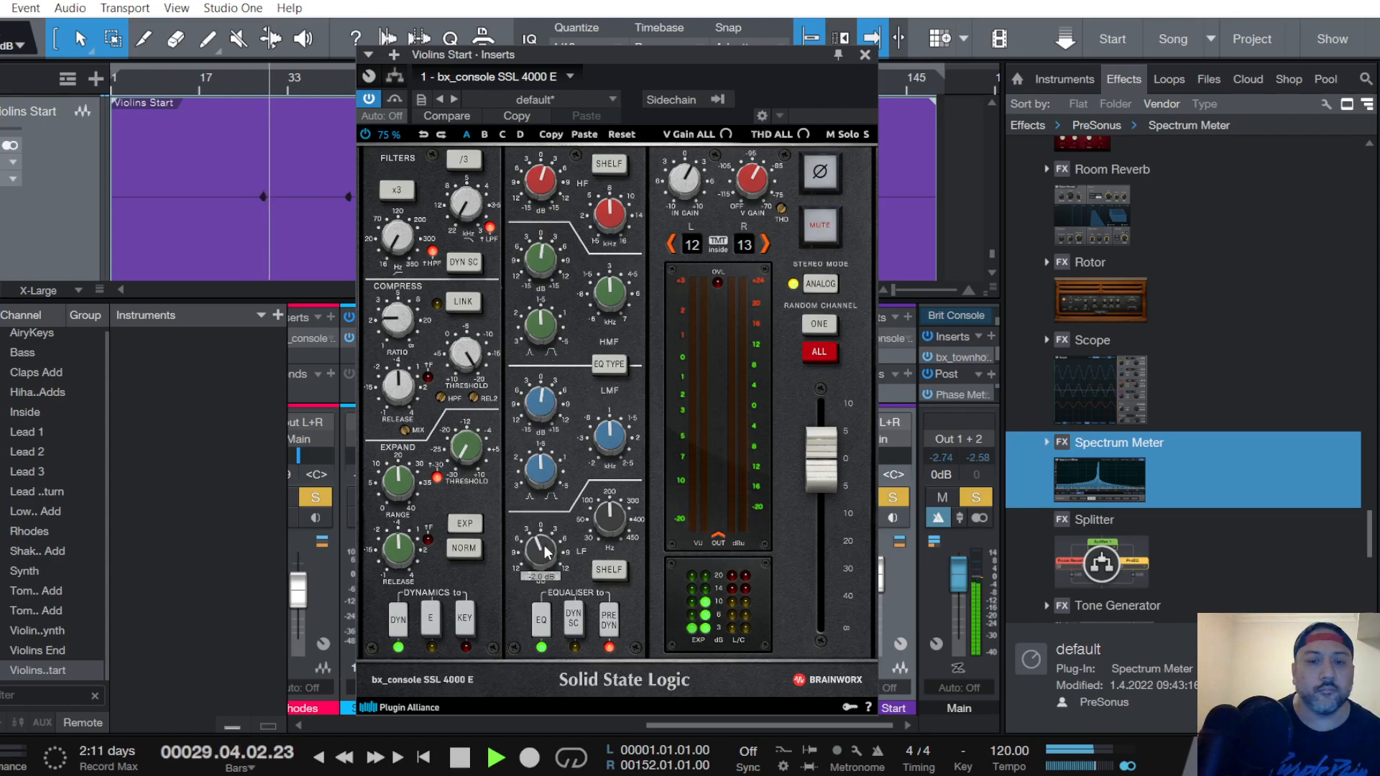
mouse_move(540, 403)
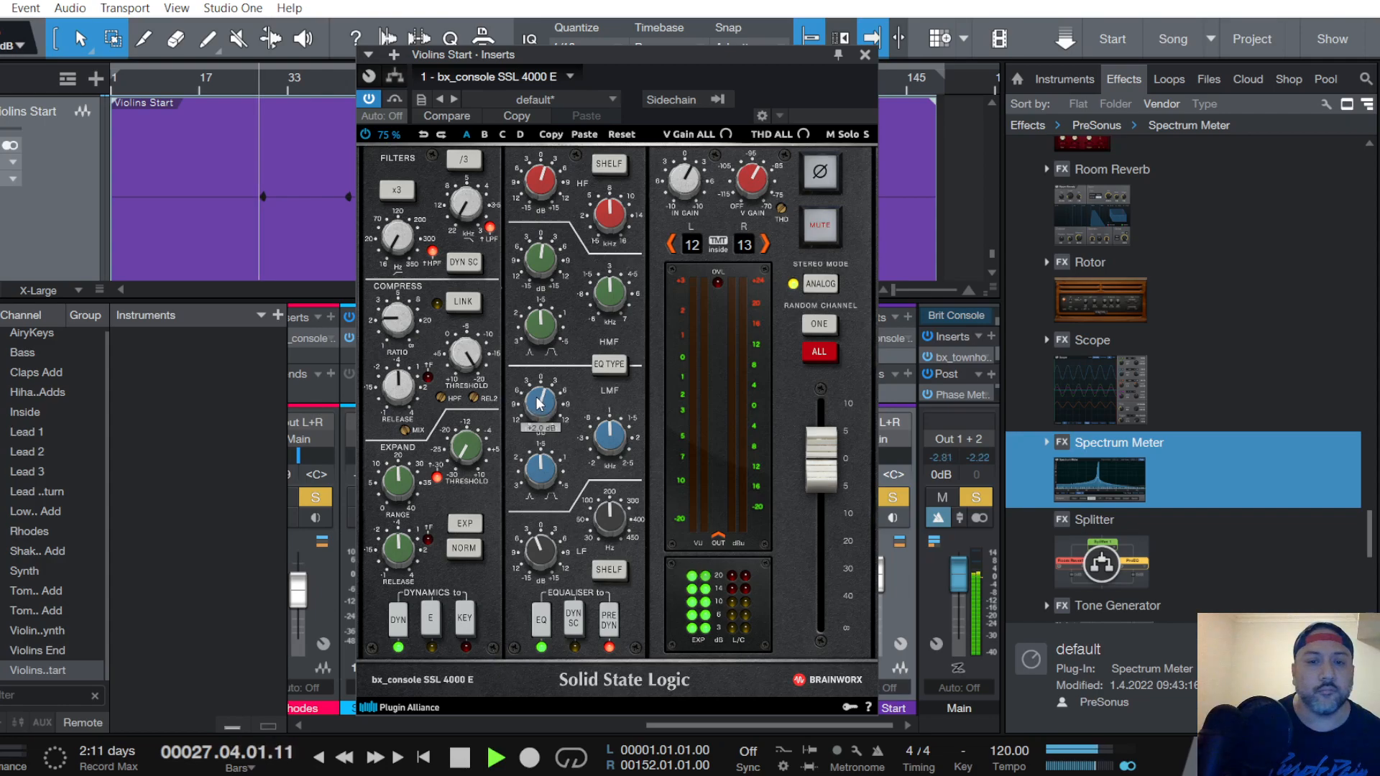
left_click_drag(542, 254, 548, 244)
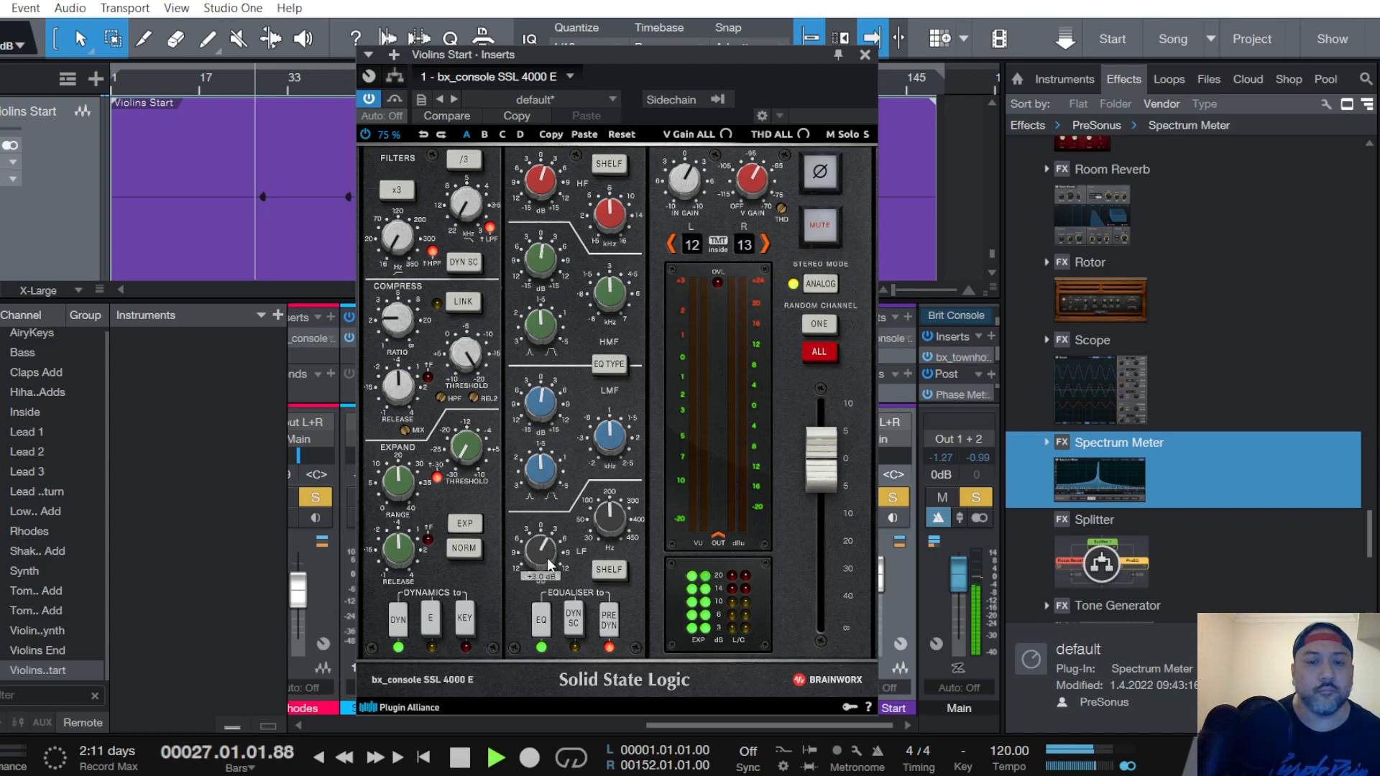
left_click_drag(544, 557, 544, 552)
Close the Violins Start console and set the channel's fader to -7.9 dB while replaying the part
left_click(865, 55)
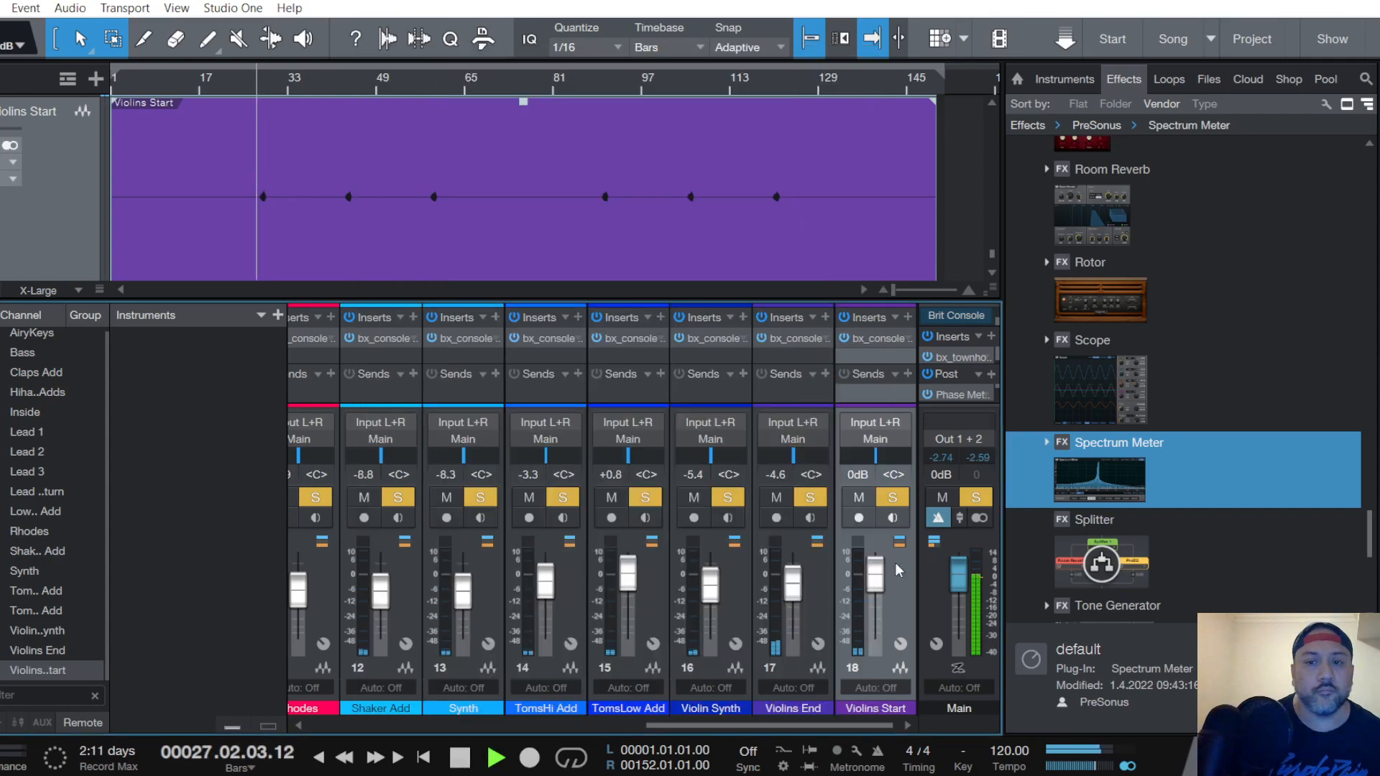
left_click_drag(881, 577, 879, 595)
key("space")
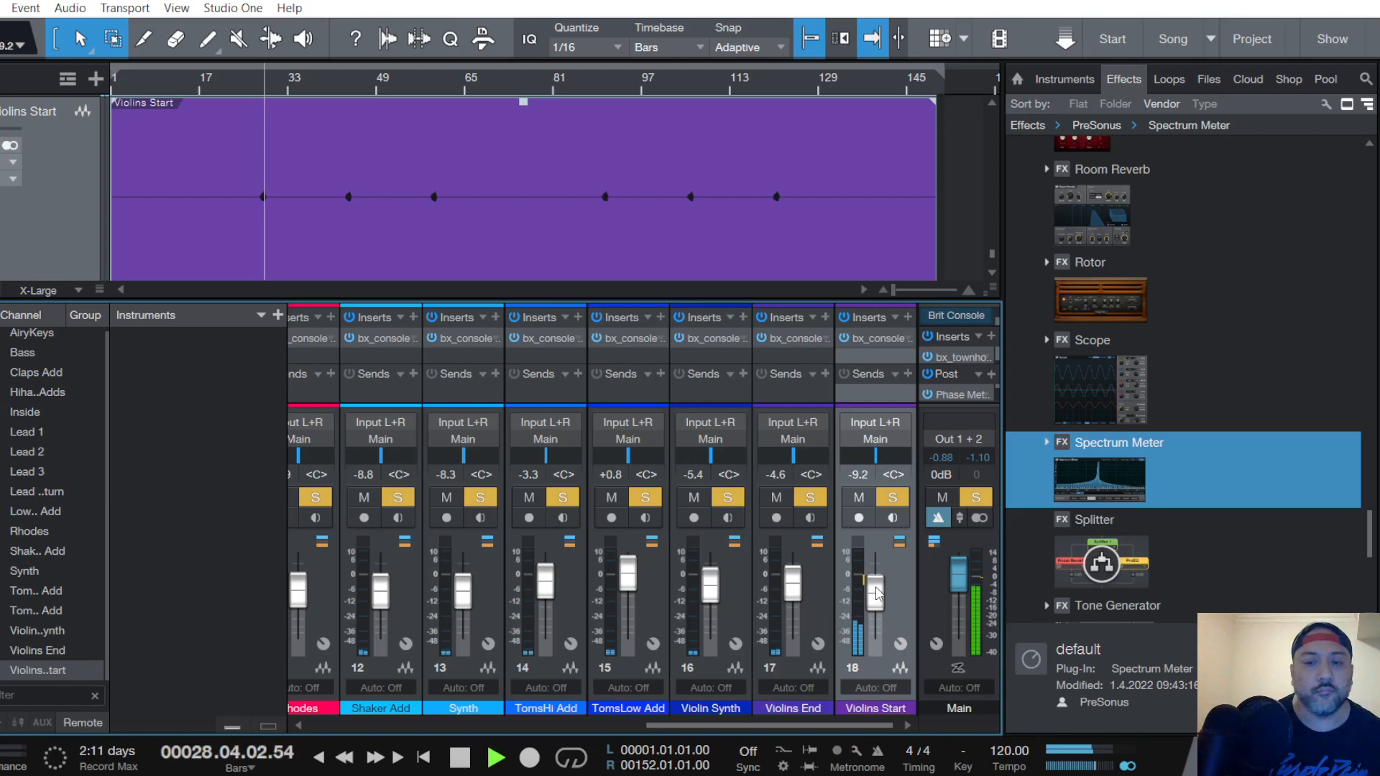
key("space")
left_click_drag(878, 593, 879, 592)
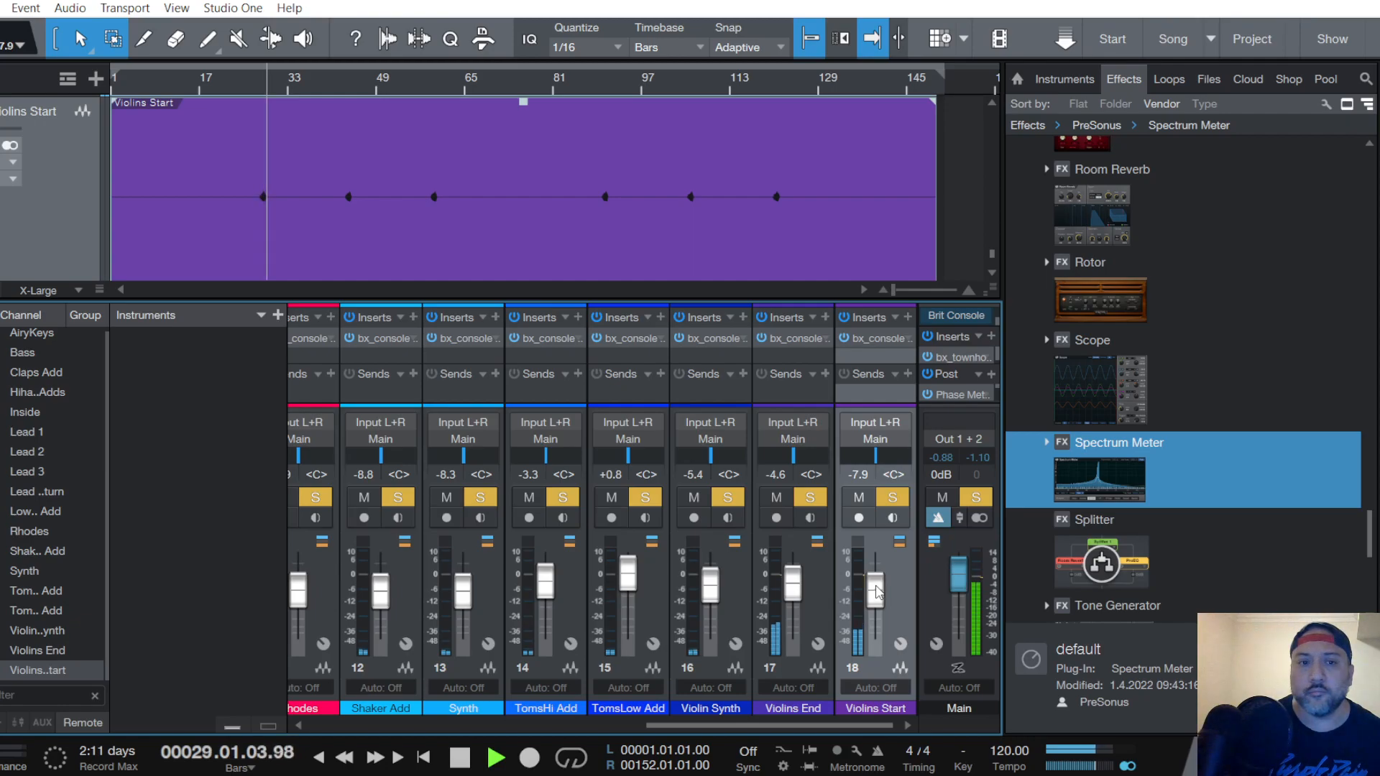
left_click_drag(876, 587, 876, 585)
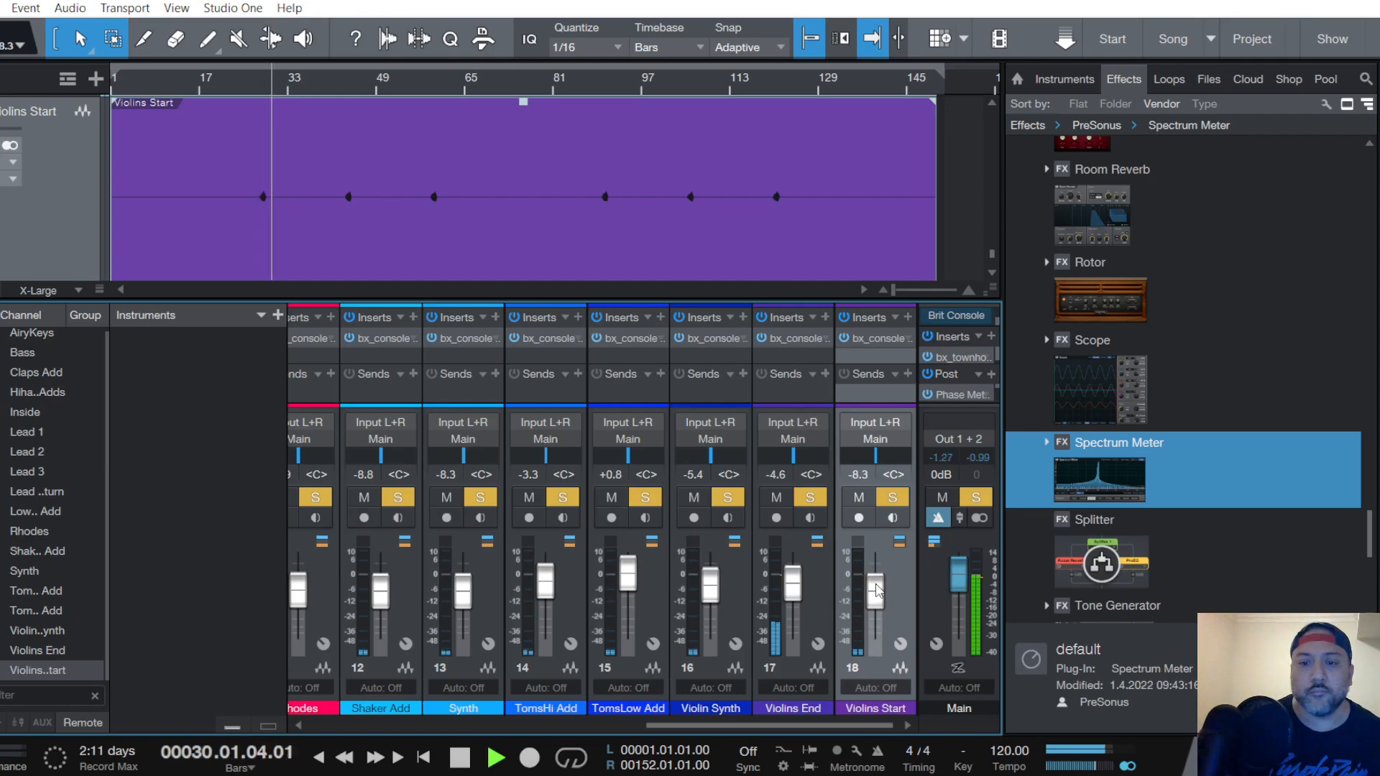
Set the track height back to Normal and clear all solos from the Main channel
left_click(76, 291)
left_click(61, 399)
scroll(35, 206, "down", 5)
scroll(45, 205, "up", 10)
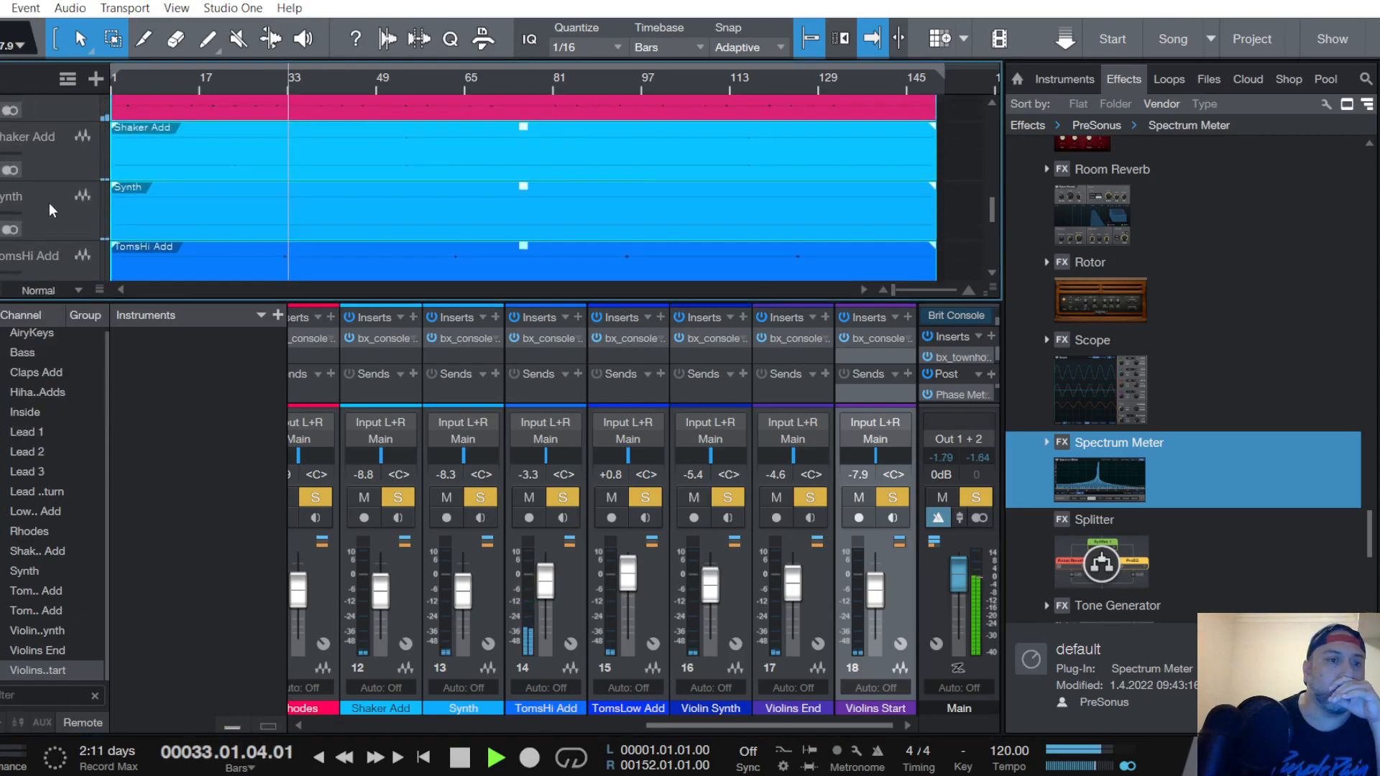
scroll(51, 201, "up", 7)
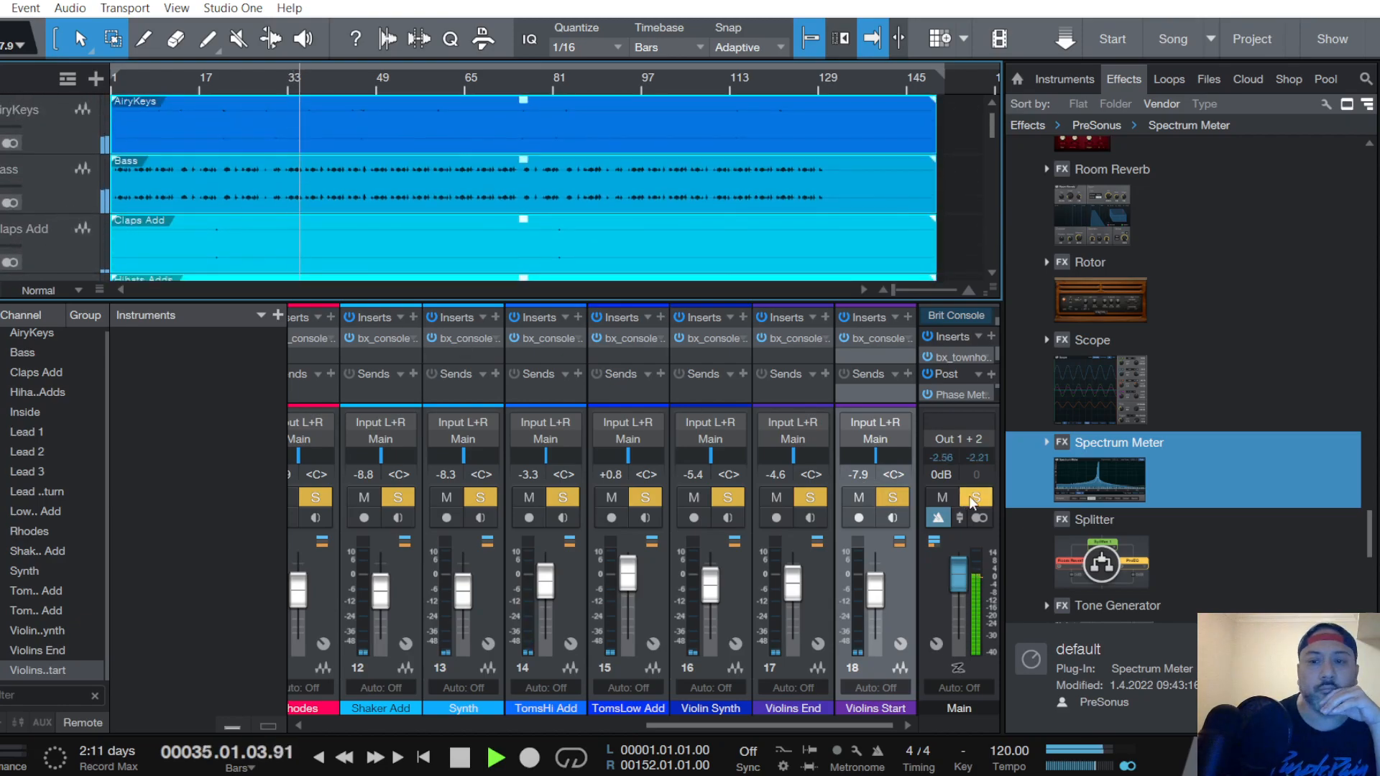
left_click(971, 497)
Lower the threshold of the bx_townhouse Buss Compressor on the Main channel during playback, then close the compressor
left_click(960, 356)
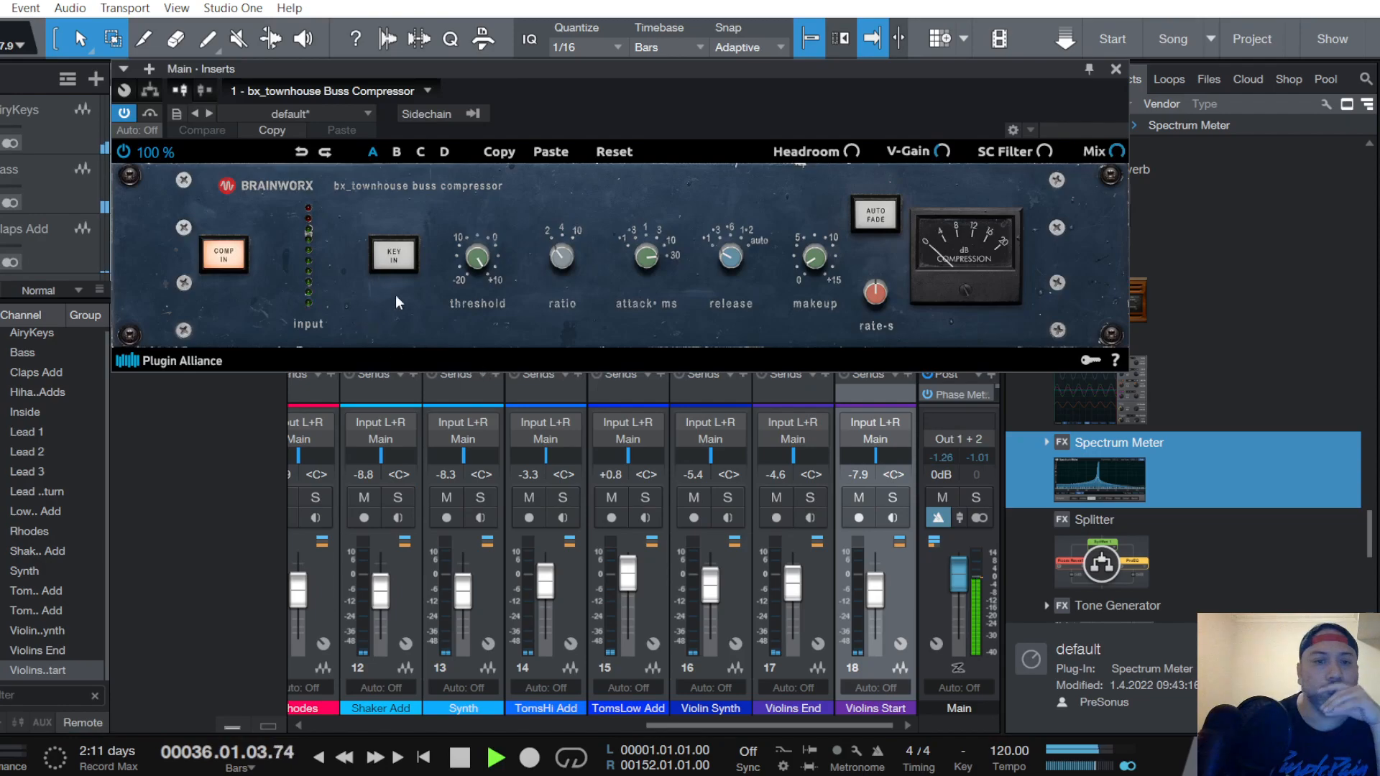
left_click(477, 258)
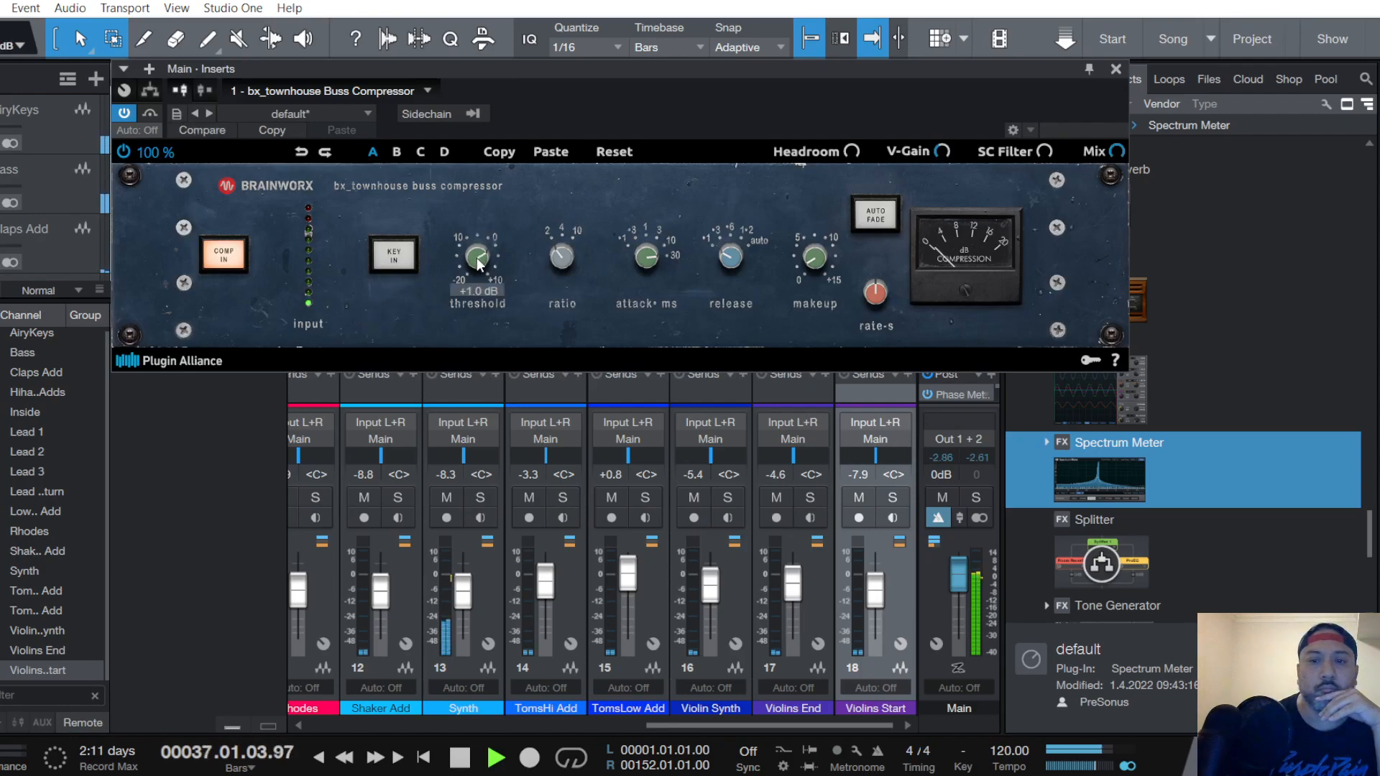
scroll(475, 263, "down", 3)
scroll(474, 264, "down", 1)
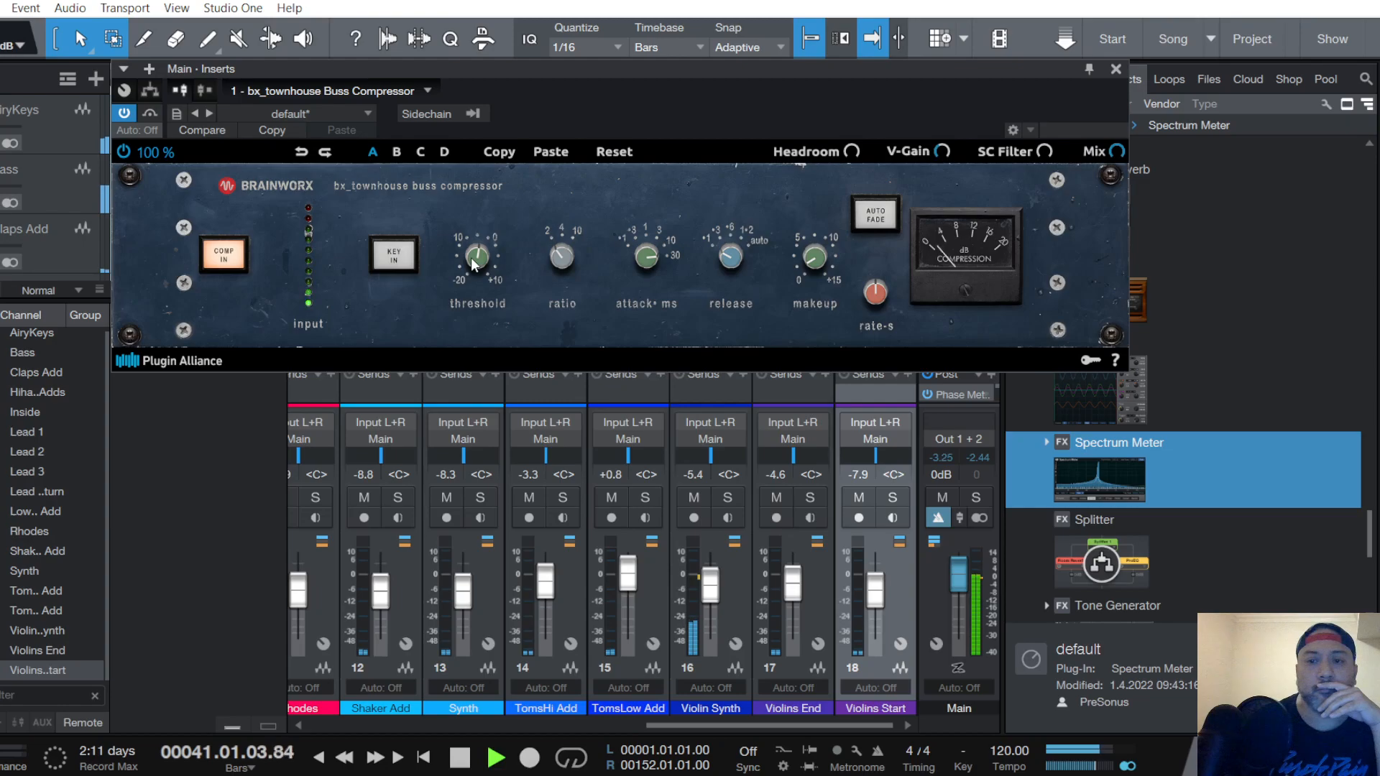
scroll(474, 264, "up", 1)
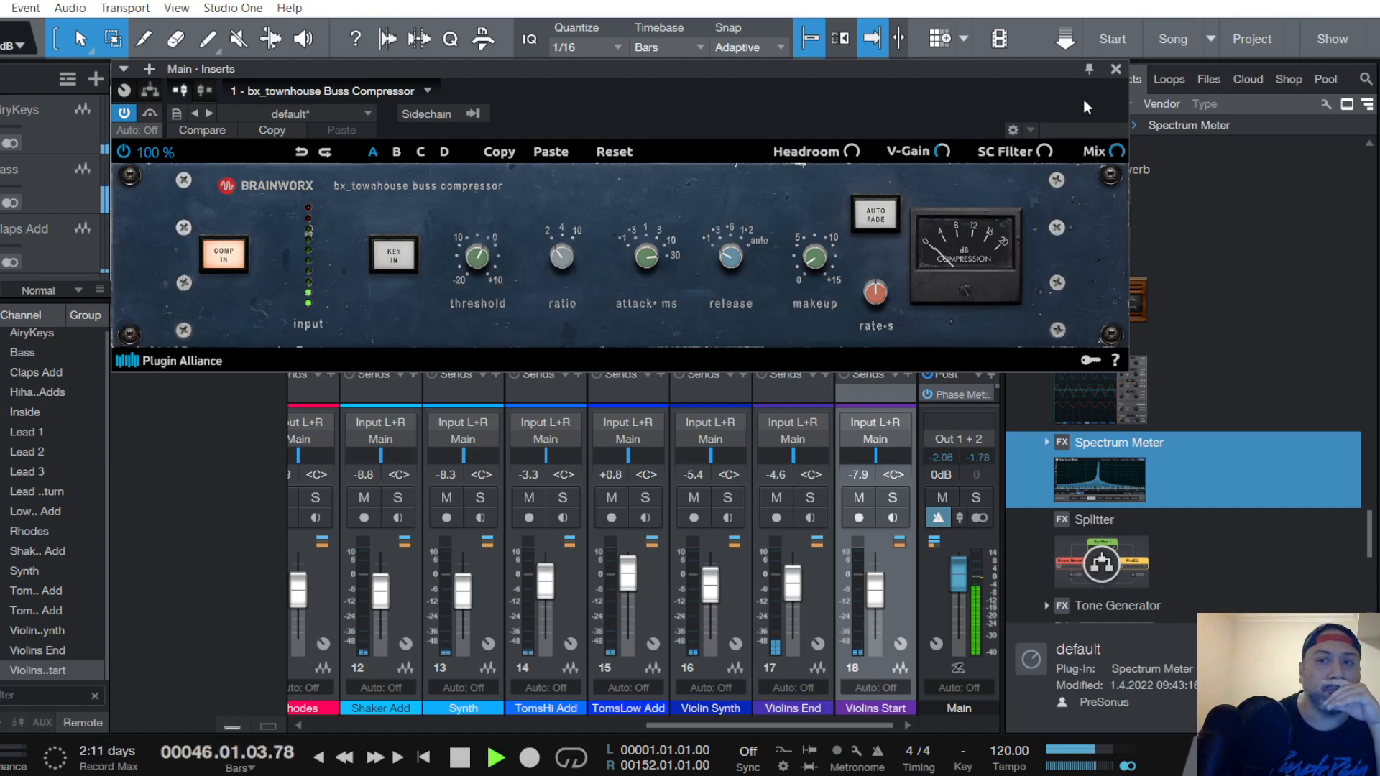
left_click(1117, 69)
Lower the Main fader to -0.8 dB and open the post-fader Phase Meter on the Main channel
scroll(12, 185, "down", 3)
scroll(27, 191, "down", 15)
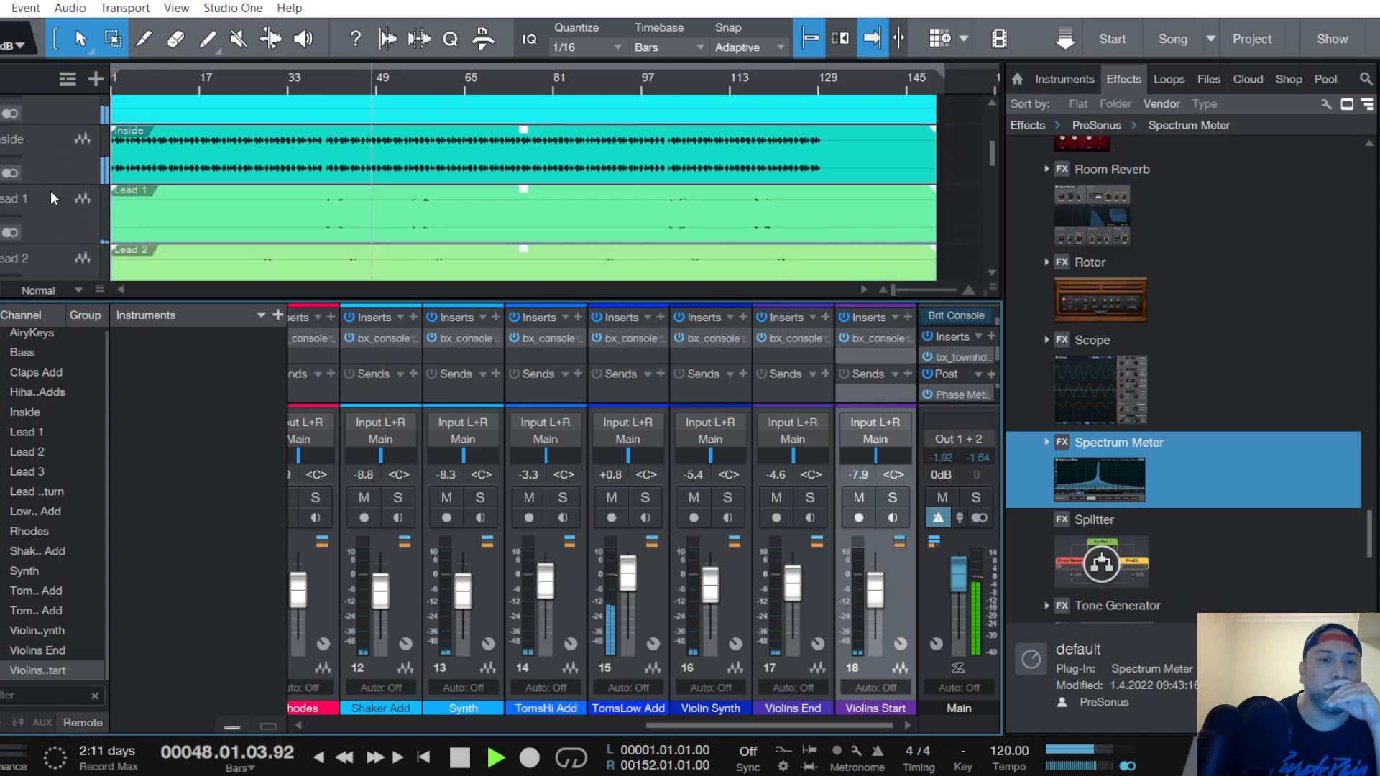
scroll(59, 191, "down", 10)
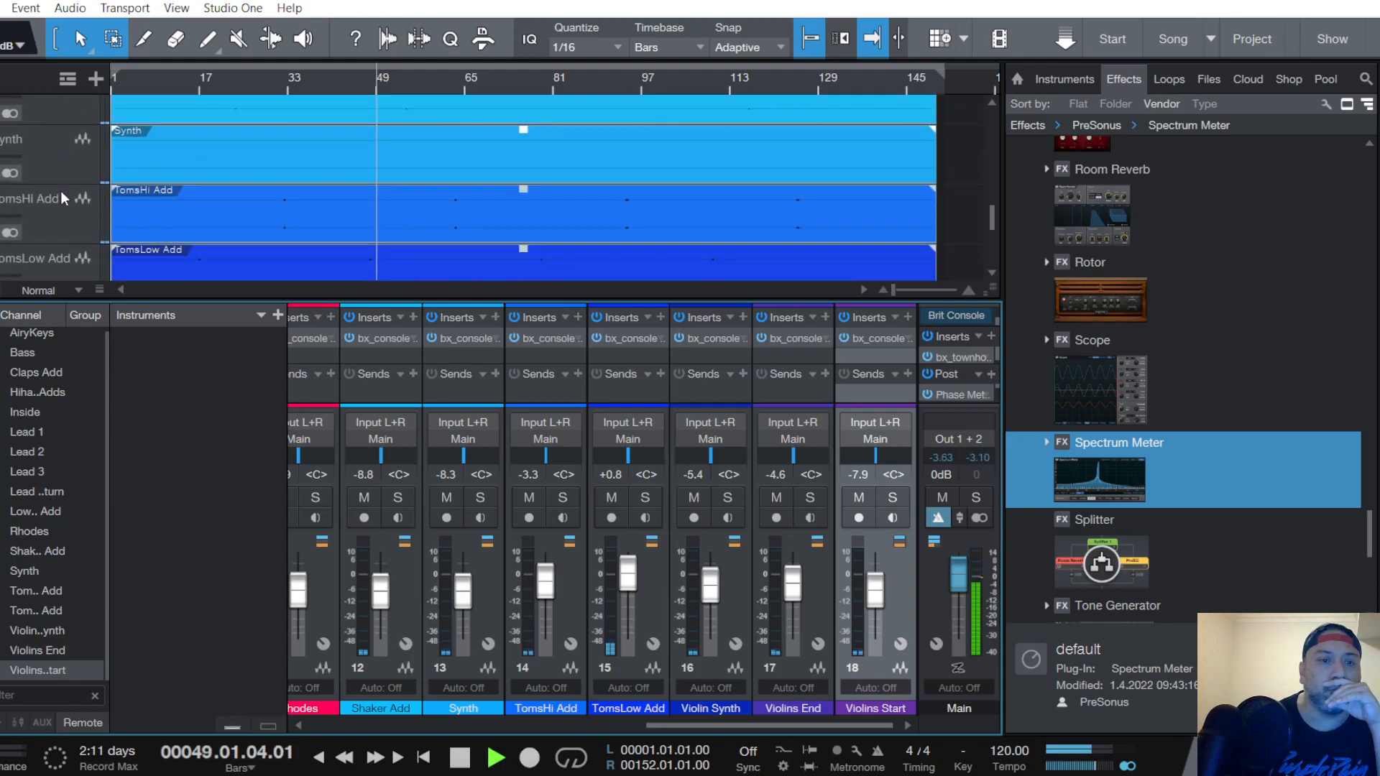
scroll(64, 200, "down", 2)
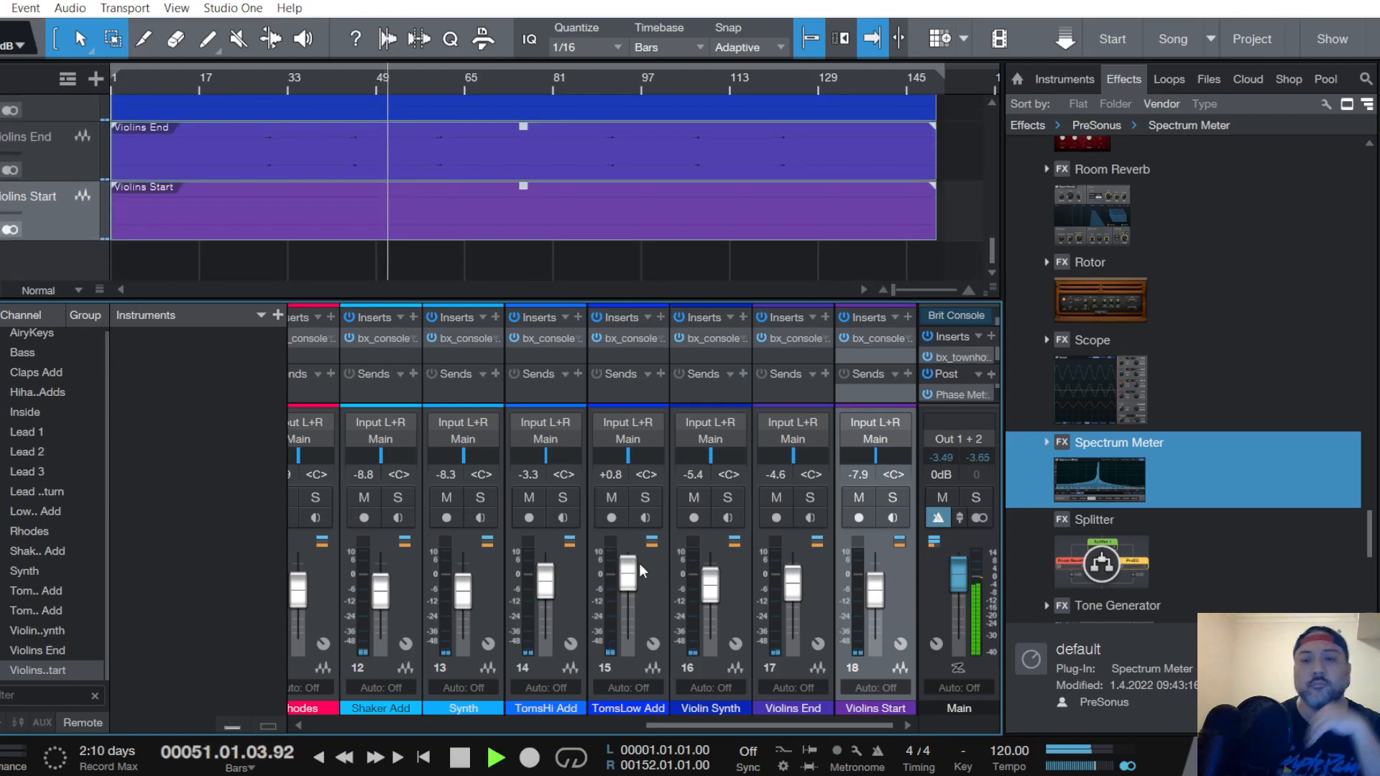
left_click_drag(958, 576, 955, 582)
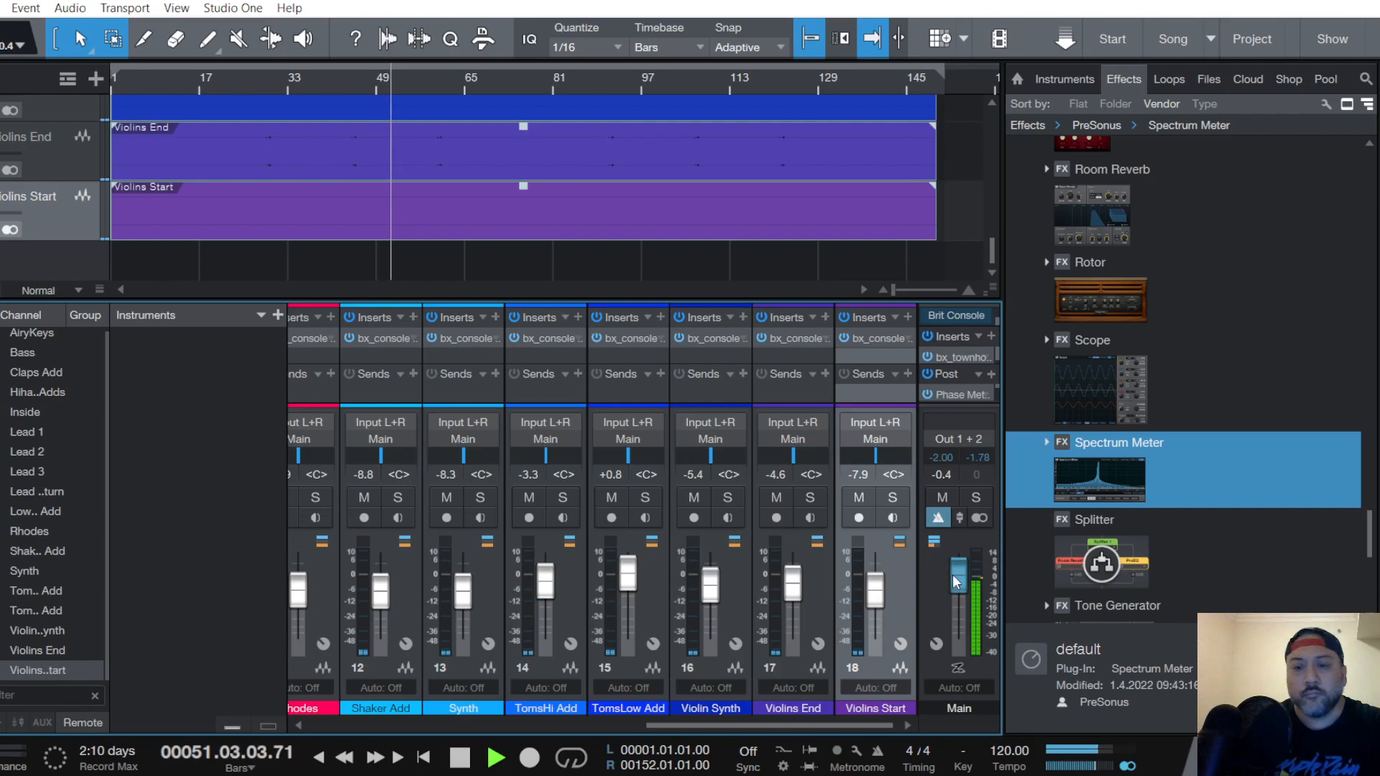
left_click(957, 394)
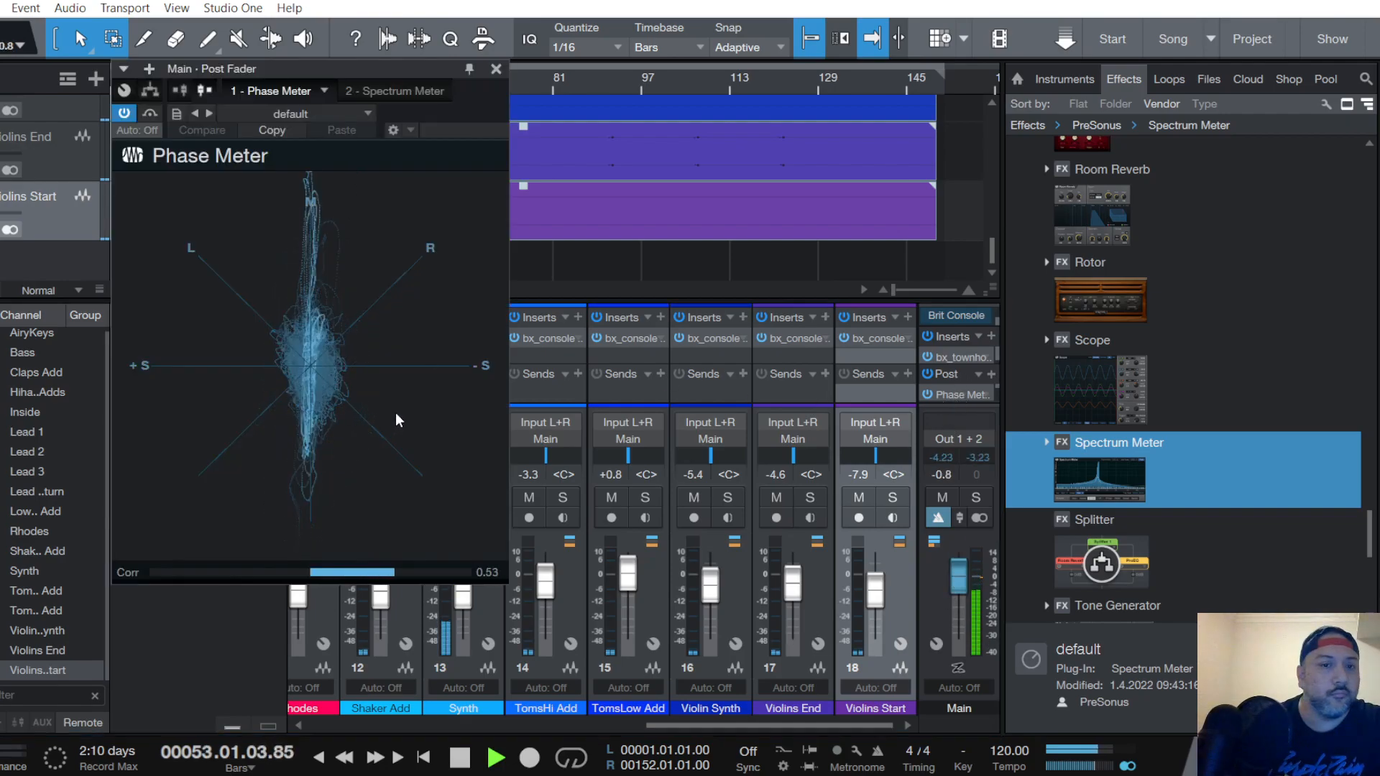
Examine the Main output's frequency balance in the post-fader Spectrum Meter during playback, then close the meter window
left_click(394, 92)
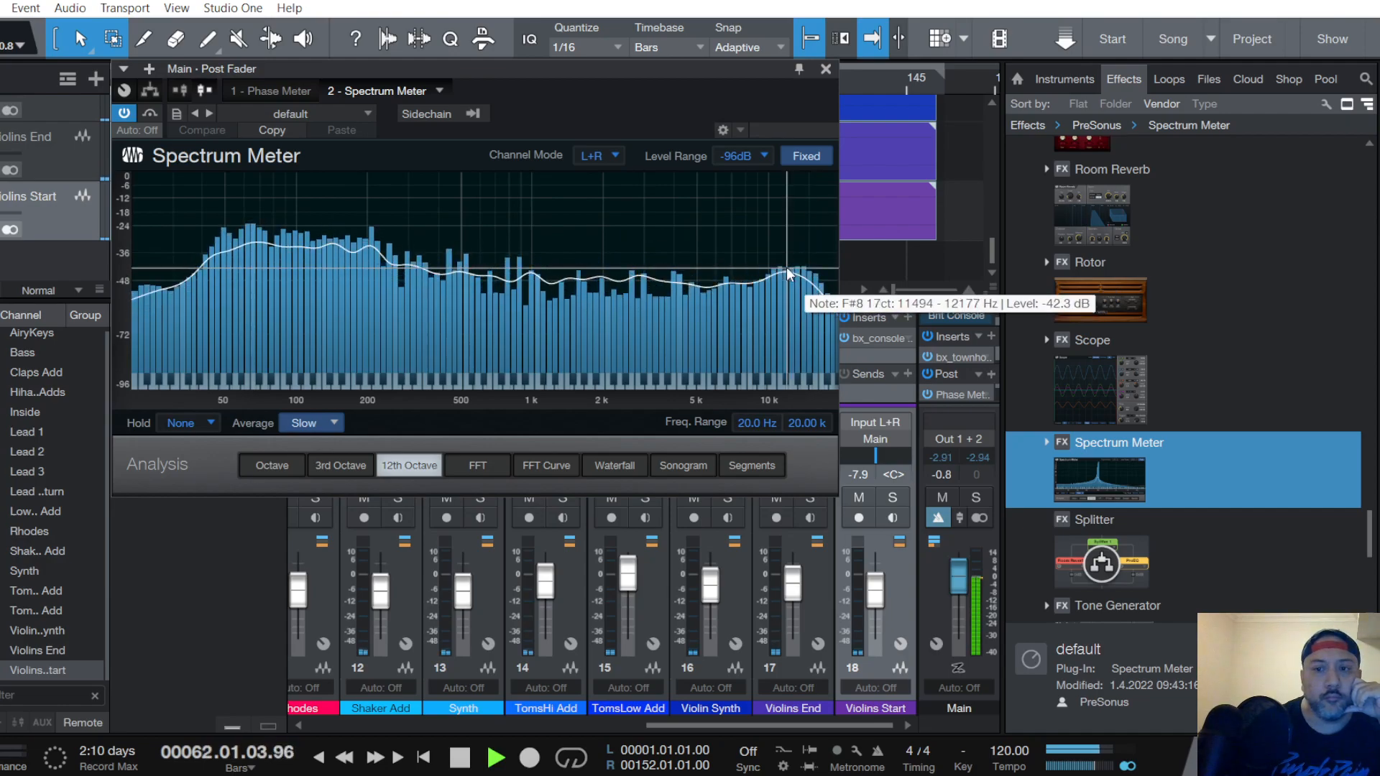
left_click(827, 70)
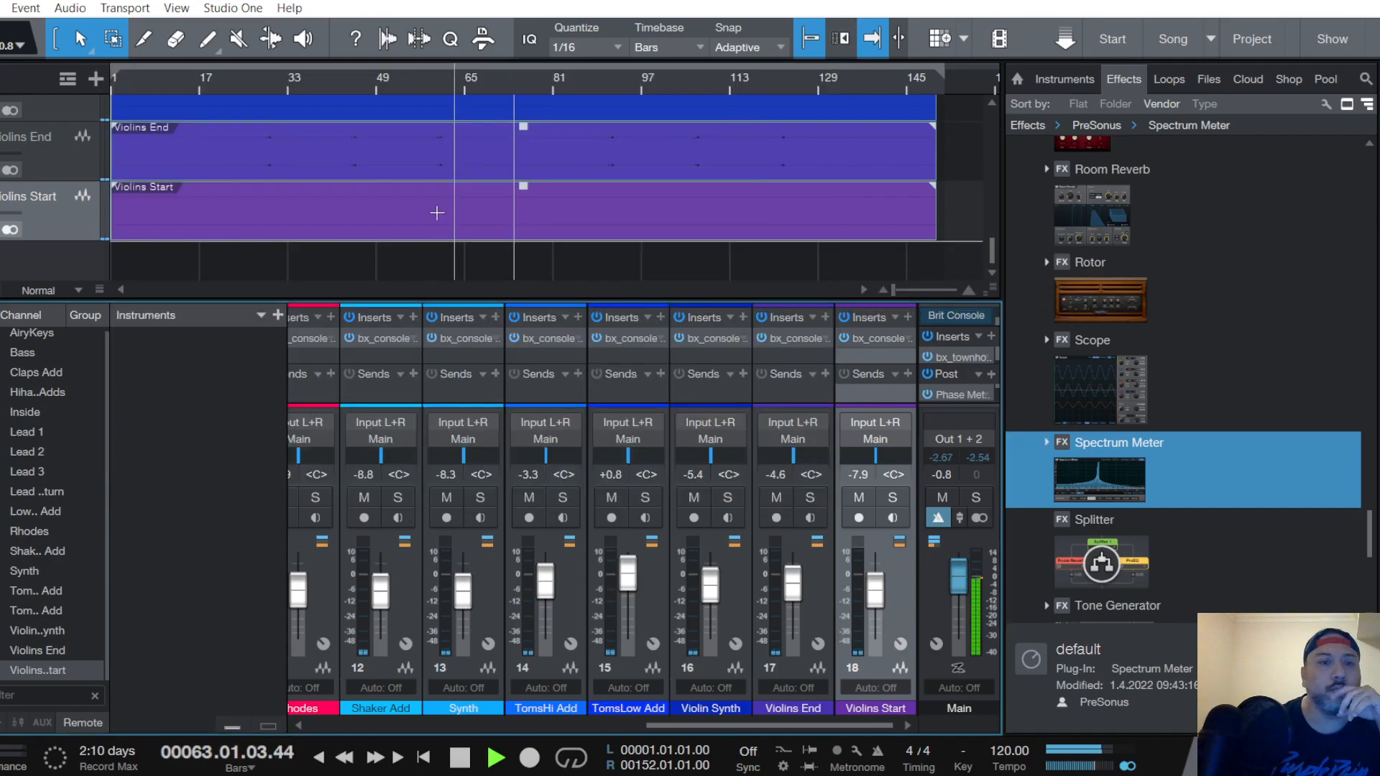
Try different HF gain and frequency settings in the Shaker Add channel's bx_console SSL 4000 E, then close the console
scroll(68, 198, "up", 3)
scroll(64, 197, "up", 4)
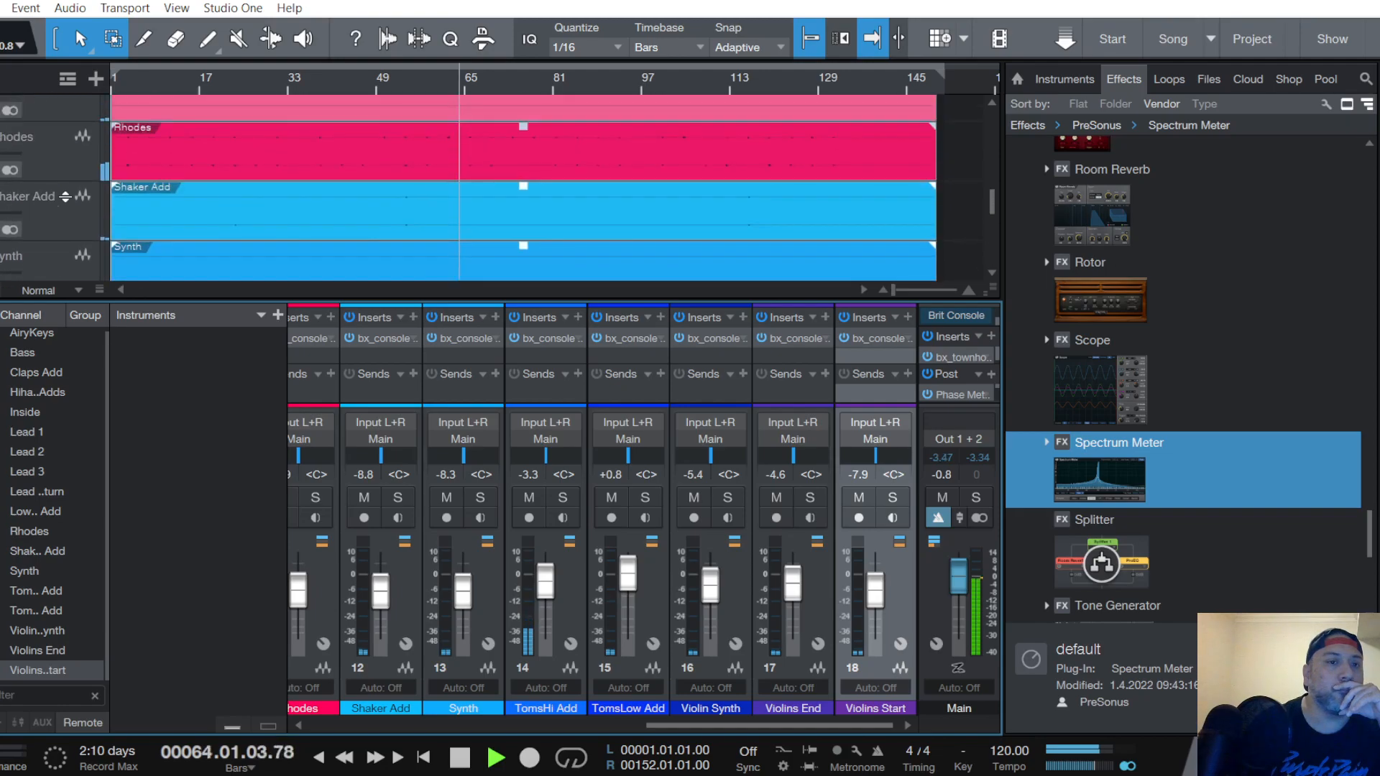
left_click(59, 244)
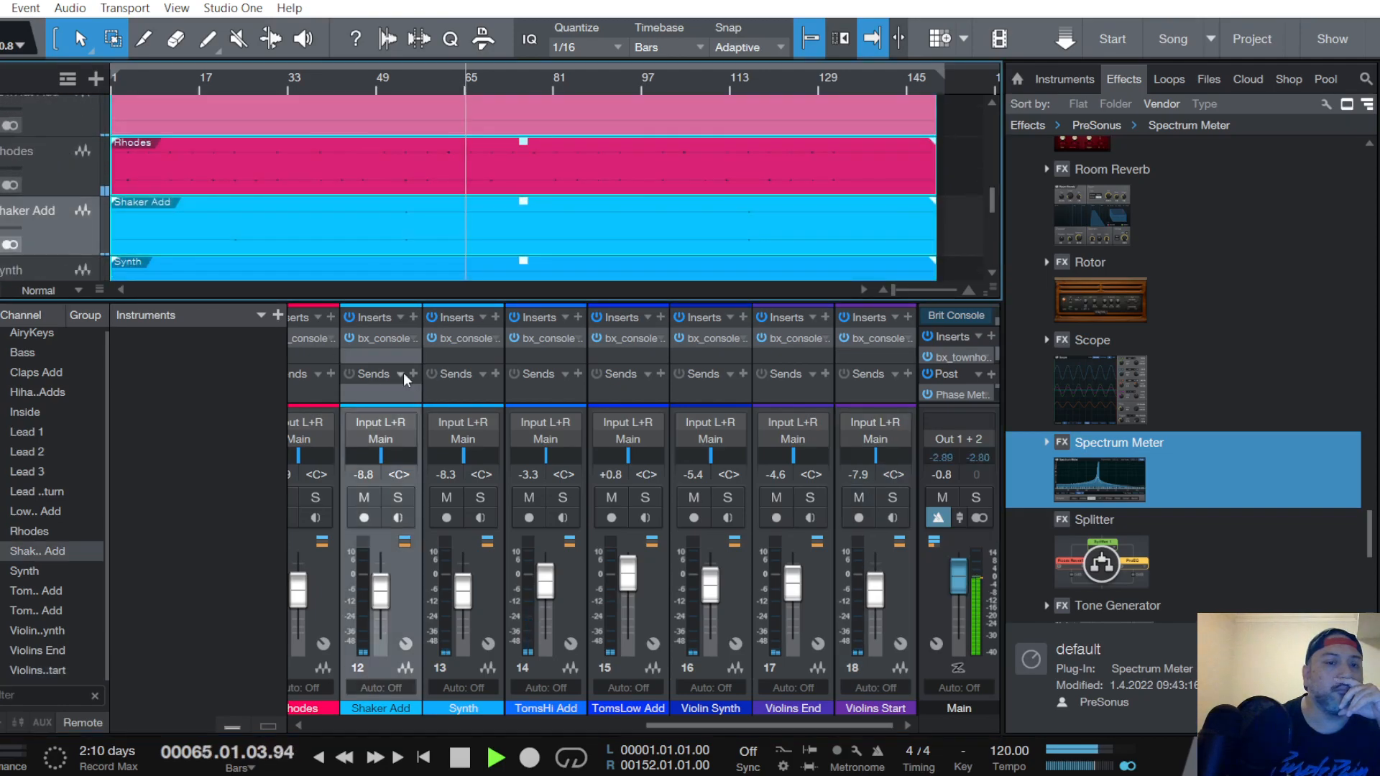
left_click(388, 336)
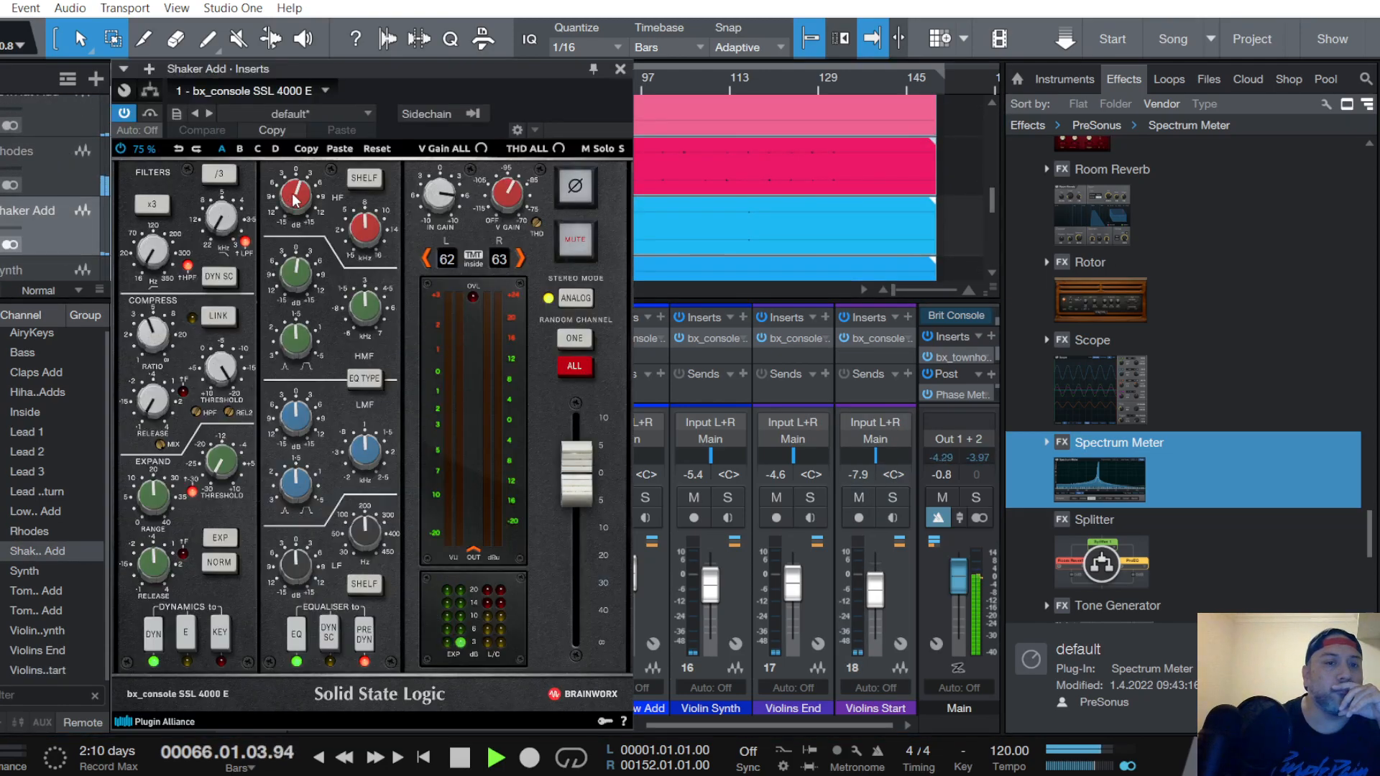
left_click(369, 233)
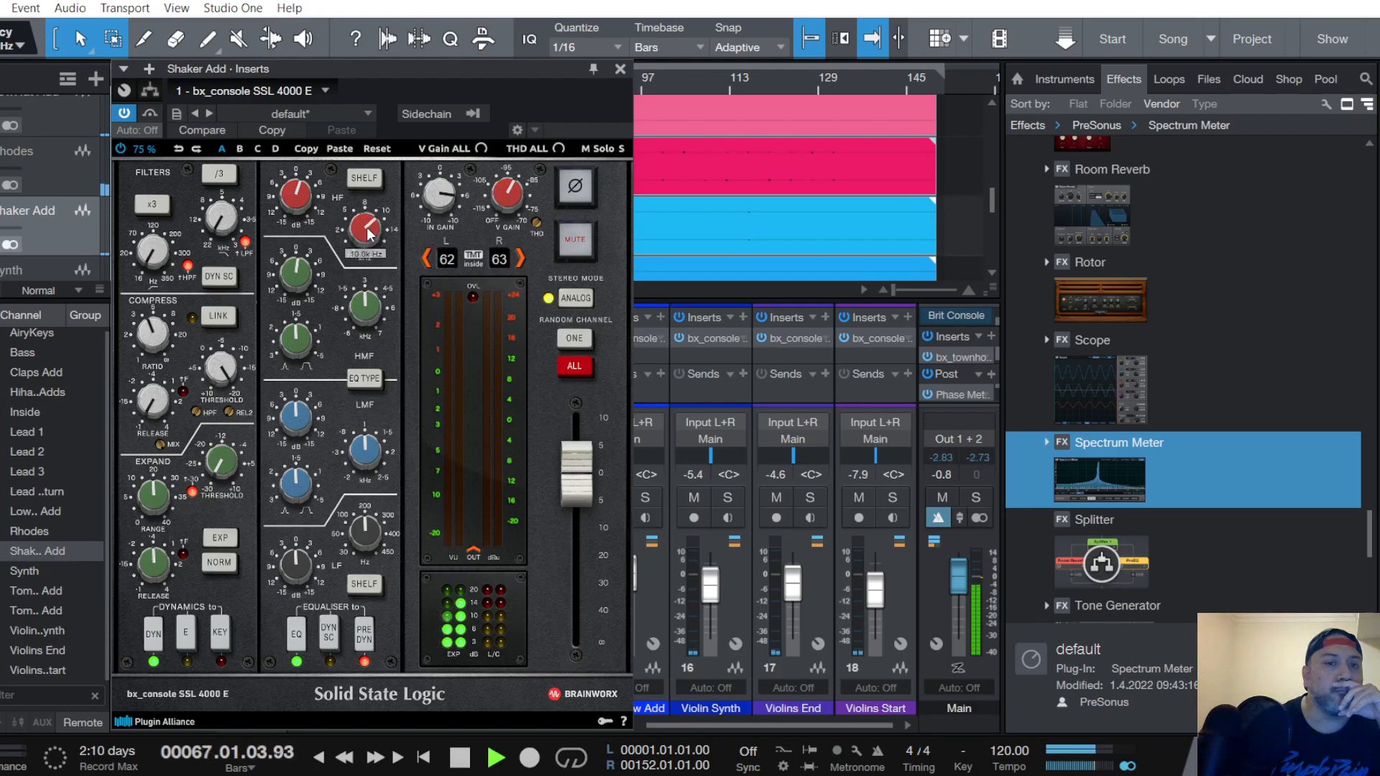
scroll(291, 199, "down", 3)
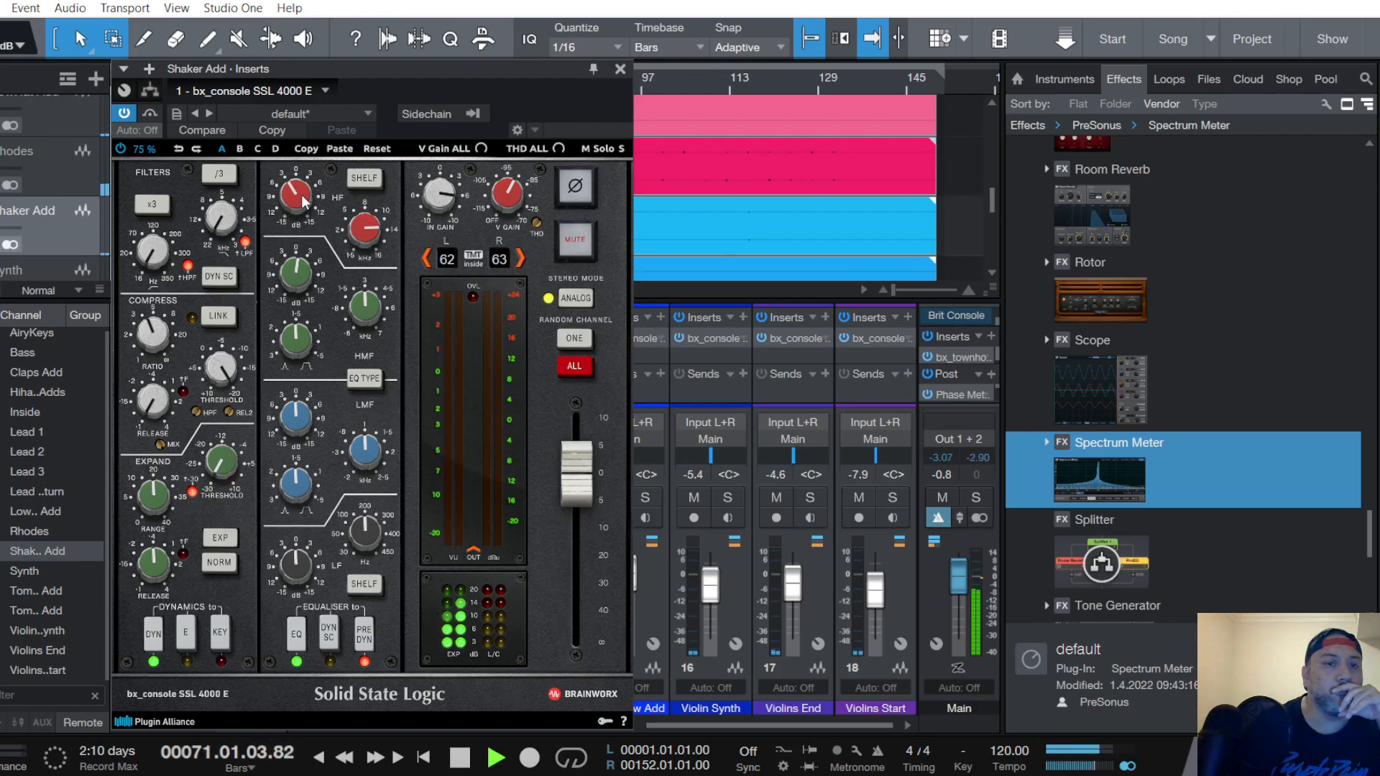
scroll(295, 196, "up", 4)
scroll(378, 229, "down", 4)
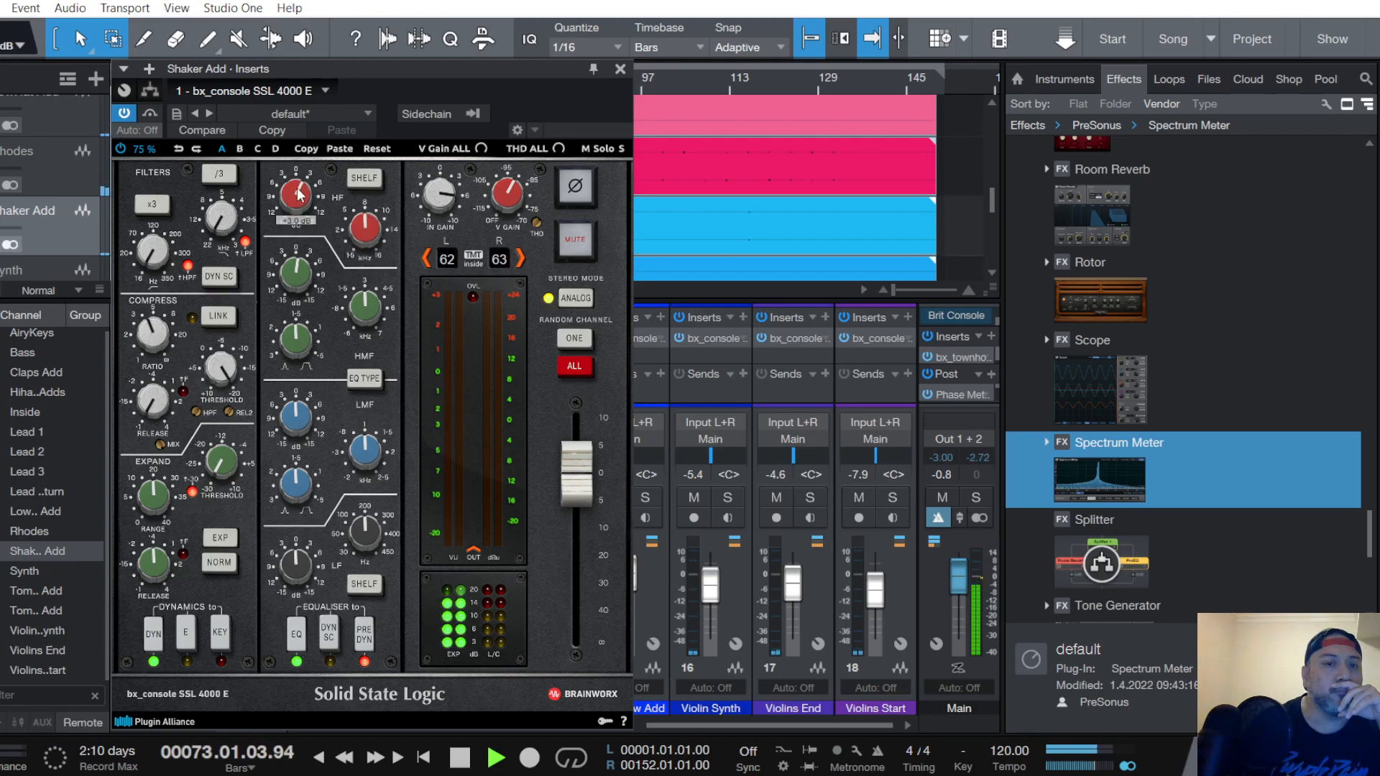
left_click(619, 69)
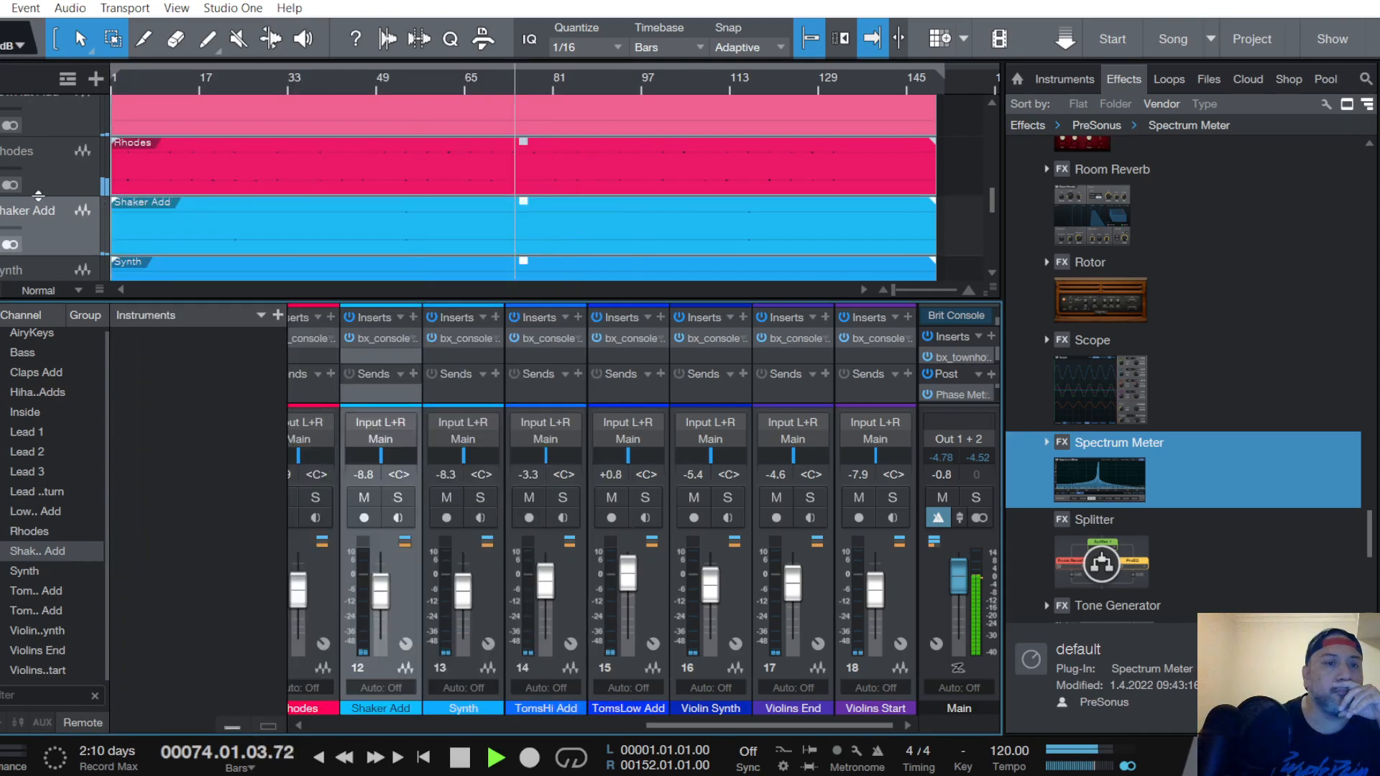
Solo the Inside channel and open its bx_console SSL 4000 E
scroll(66, 161, "up", 5)
scroll(66, 161, "up", 1)
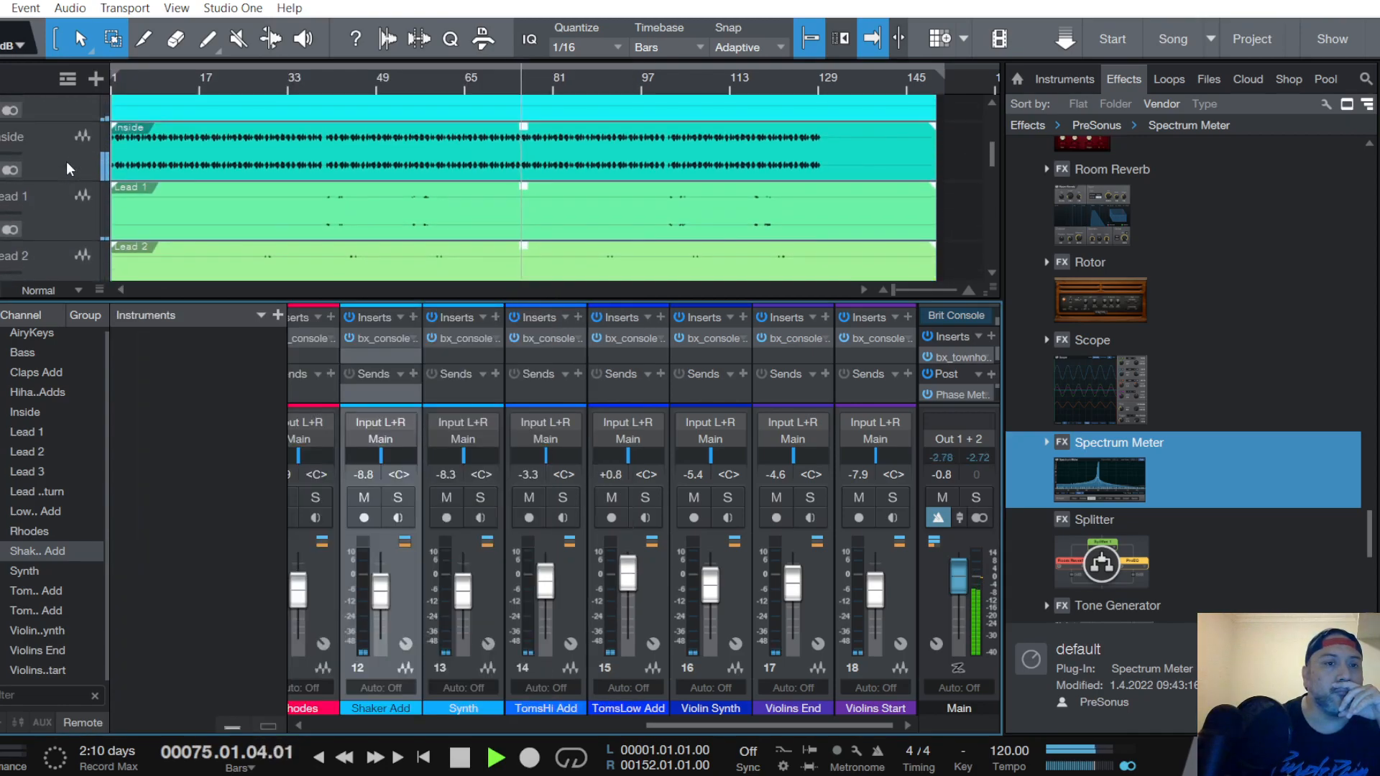
left_click(72, 167)
left_click(345, 497)
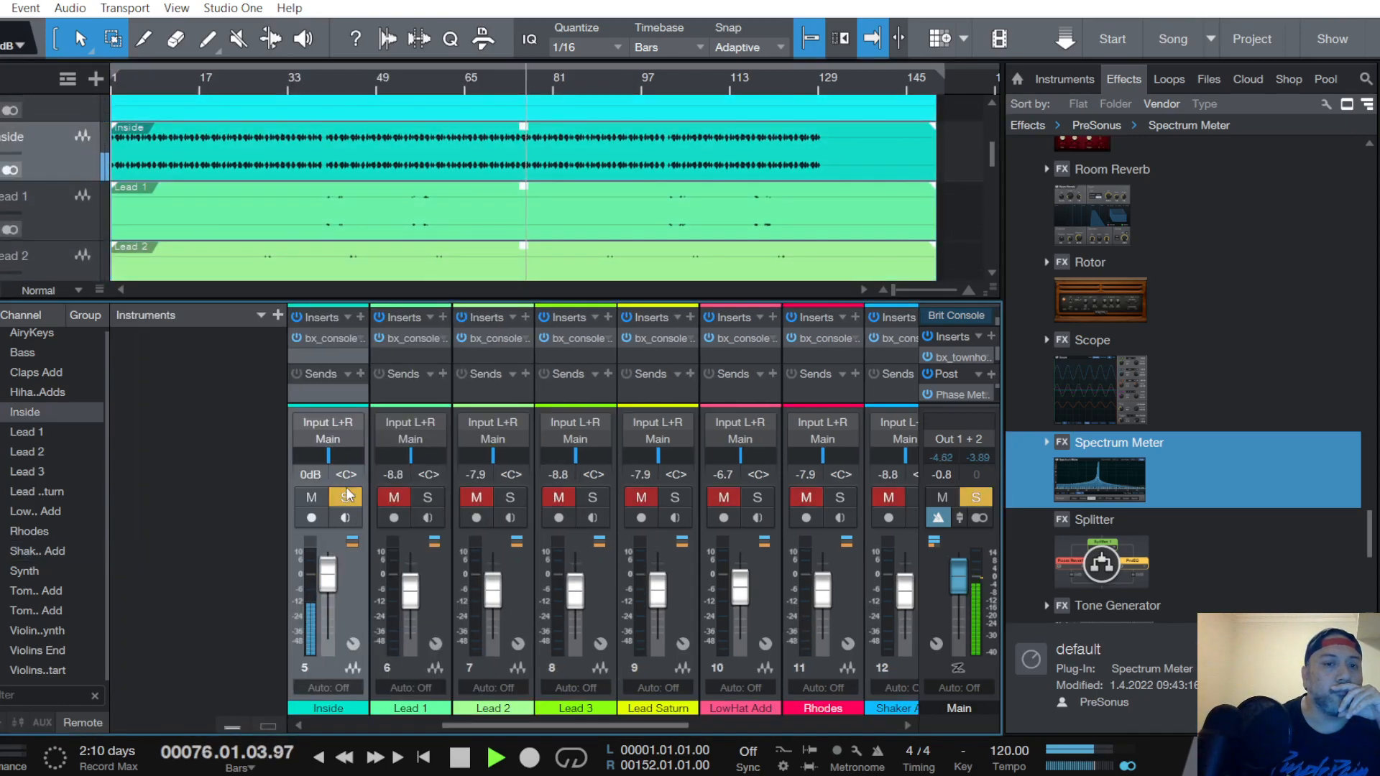
left_click(331, 335)
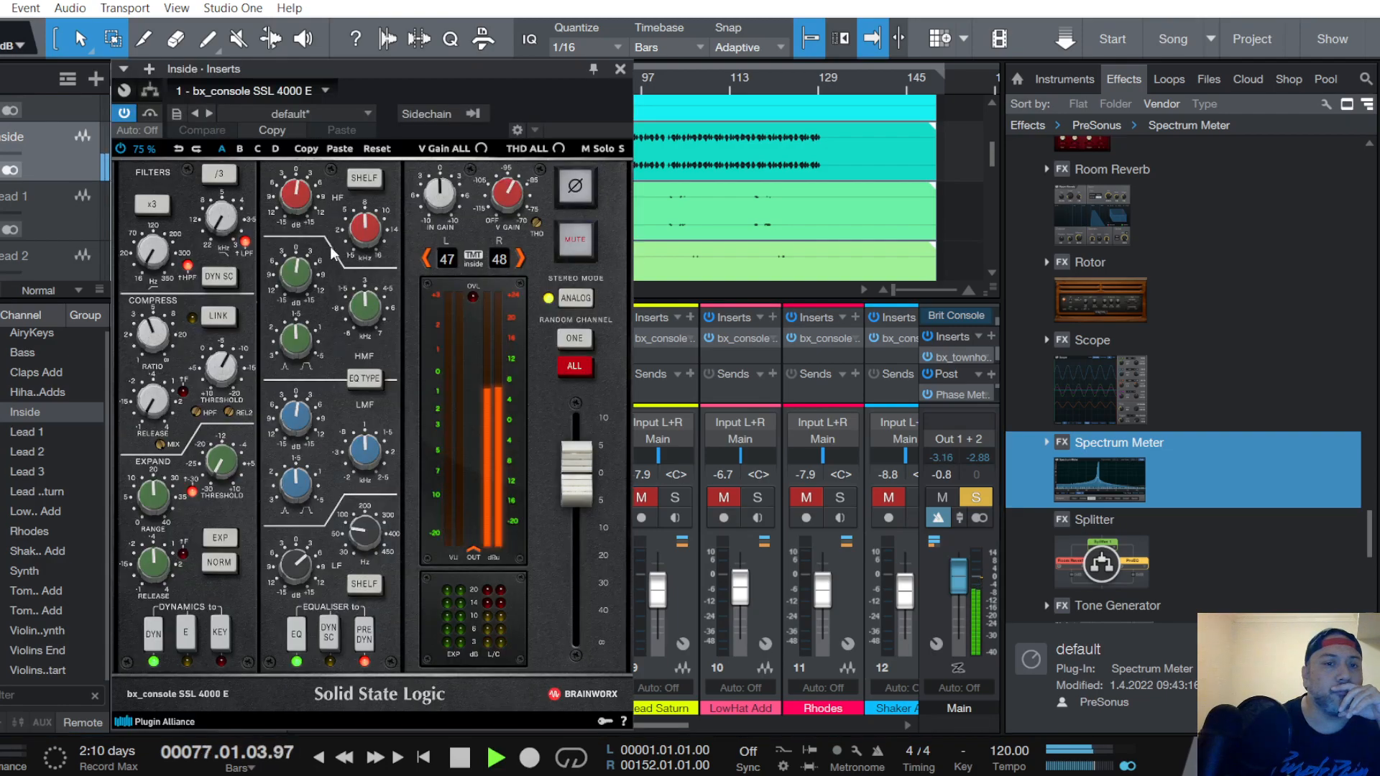
Try out various HF gain cuts and a higher HF frequency on the soloed Inside channel during playback
left_click_drag(369, 227, 286, 212)
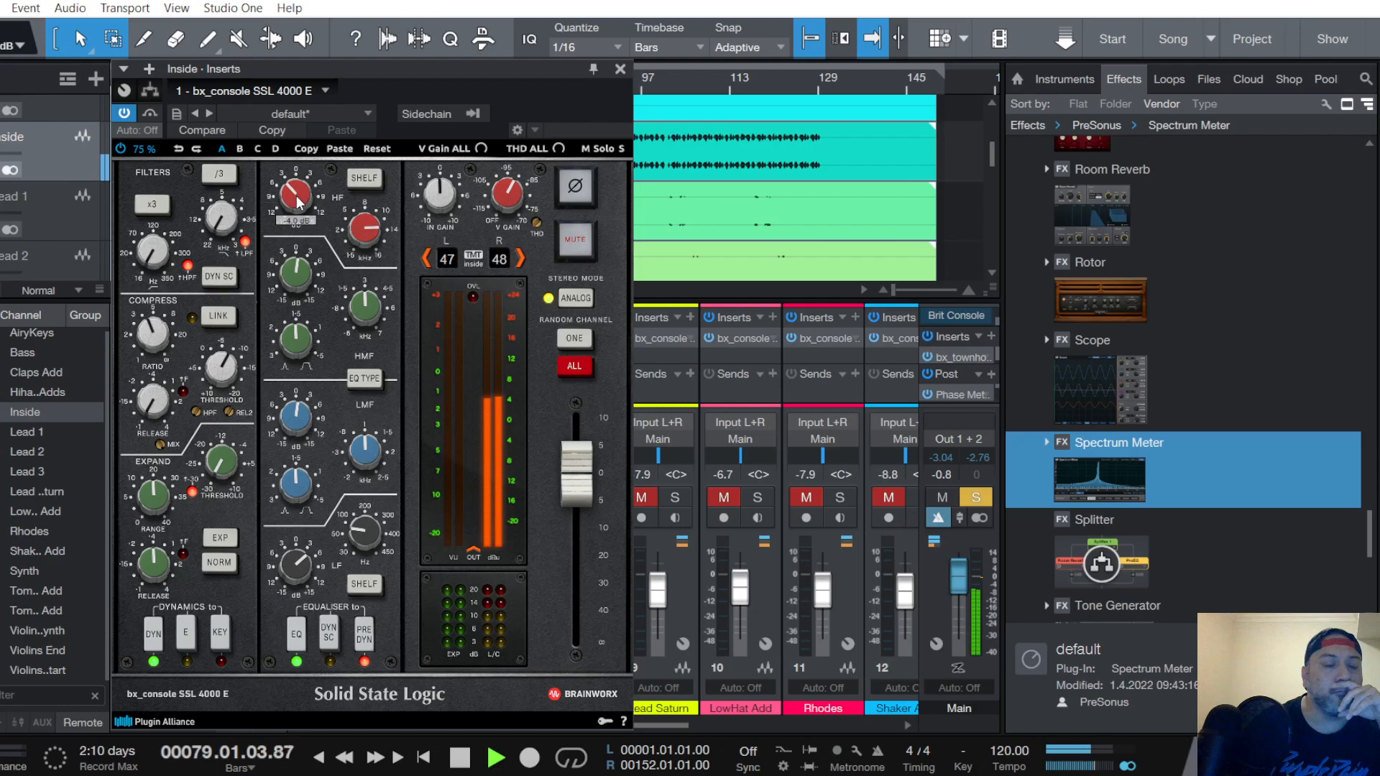
scroll(299, 203, "down", 2)
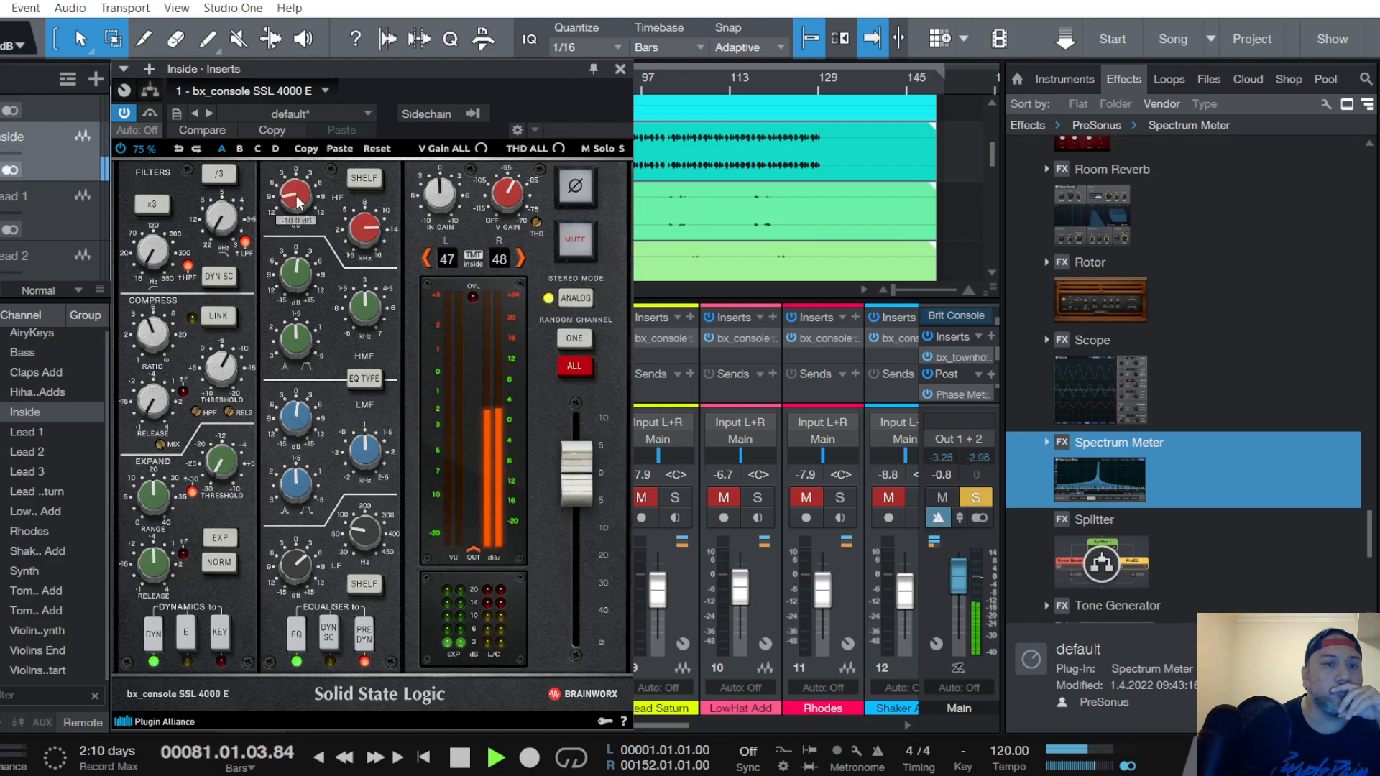
scroll(299, 202, "up", 5)
scroll(354, 230, "down", 4)
scroll(354, 230, "down", 1)
scroll(295, 203, "up", 1)
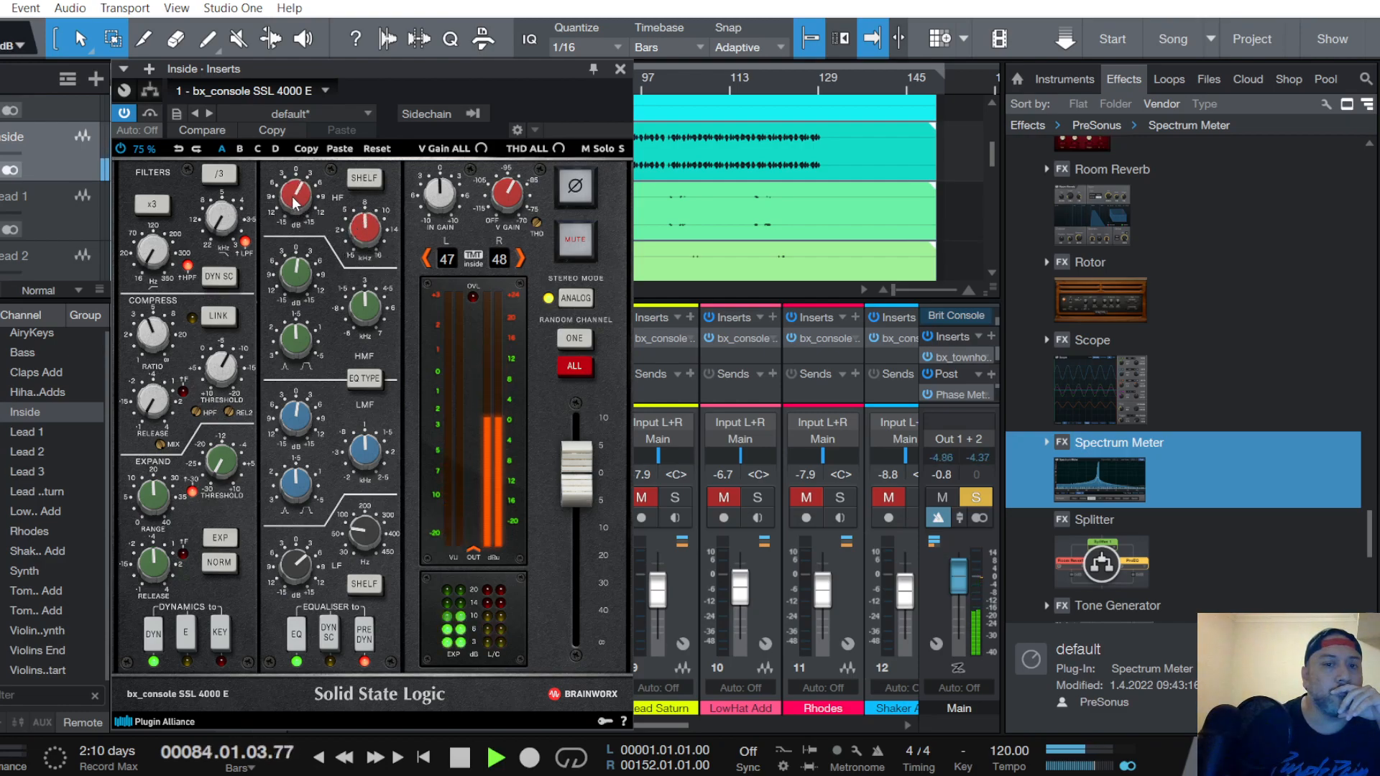
Switch the Inside channel's HF band to bell and cut it by about 4 dB at a higher frequency, then close the console
scroll(294, 203, "down", 2)
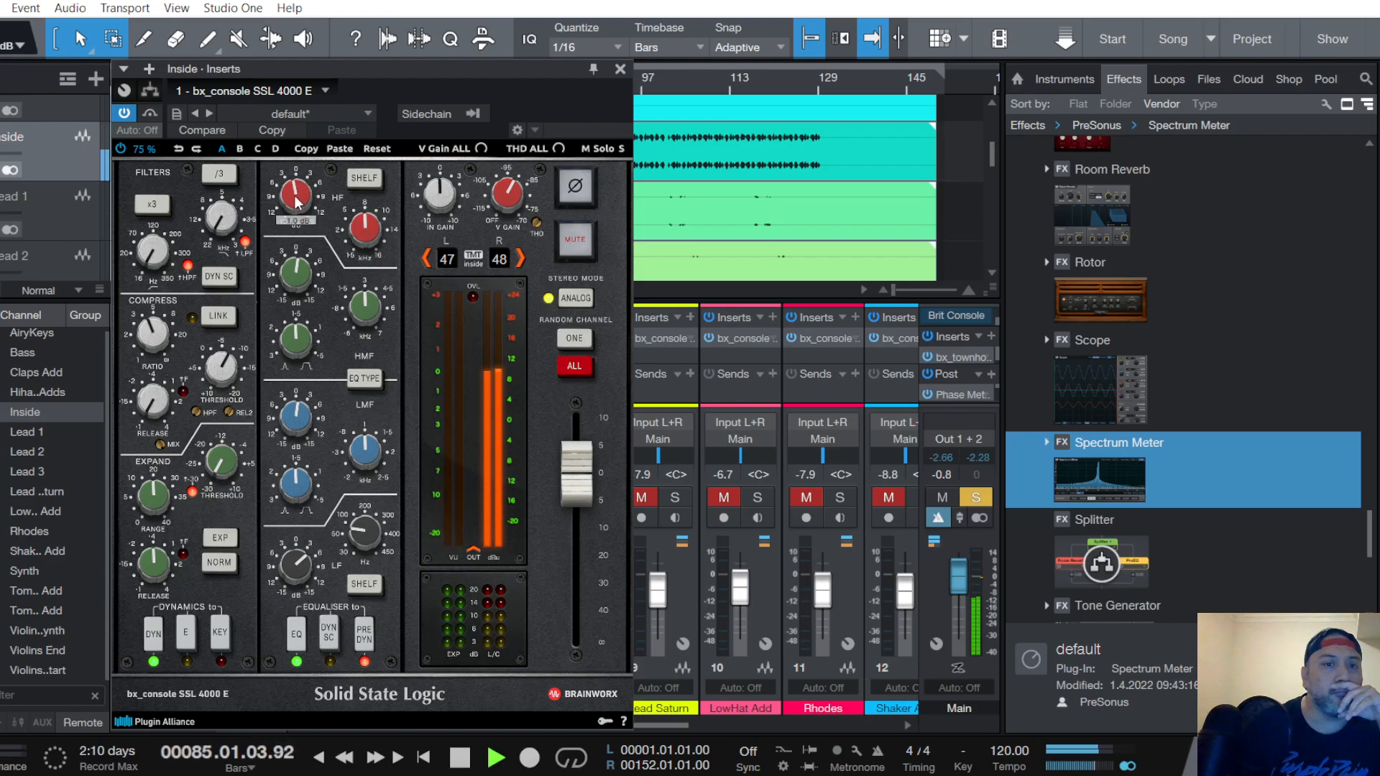
scroll(294, 203, "down", 5)
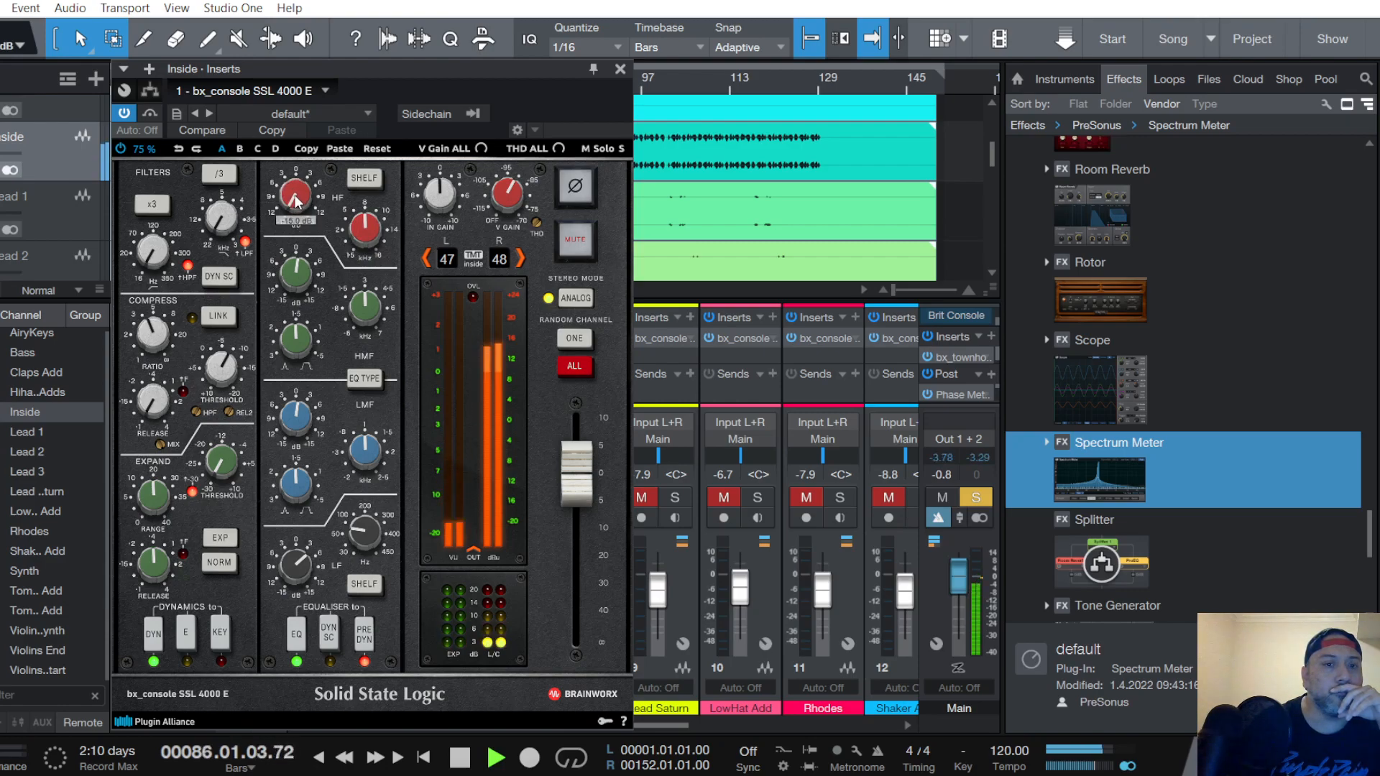
scroll(295, 201, "up", 5)
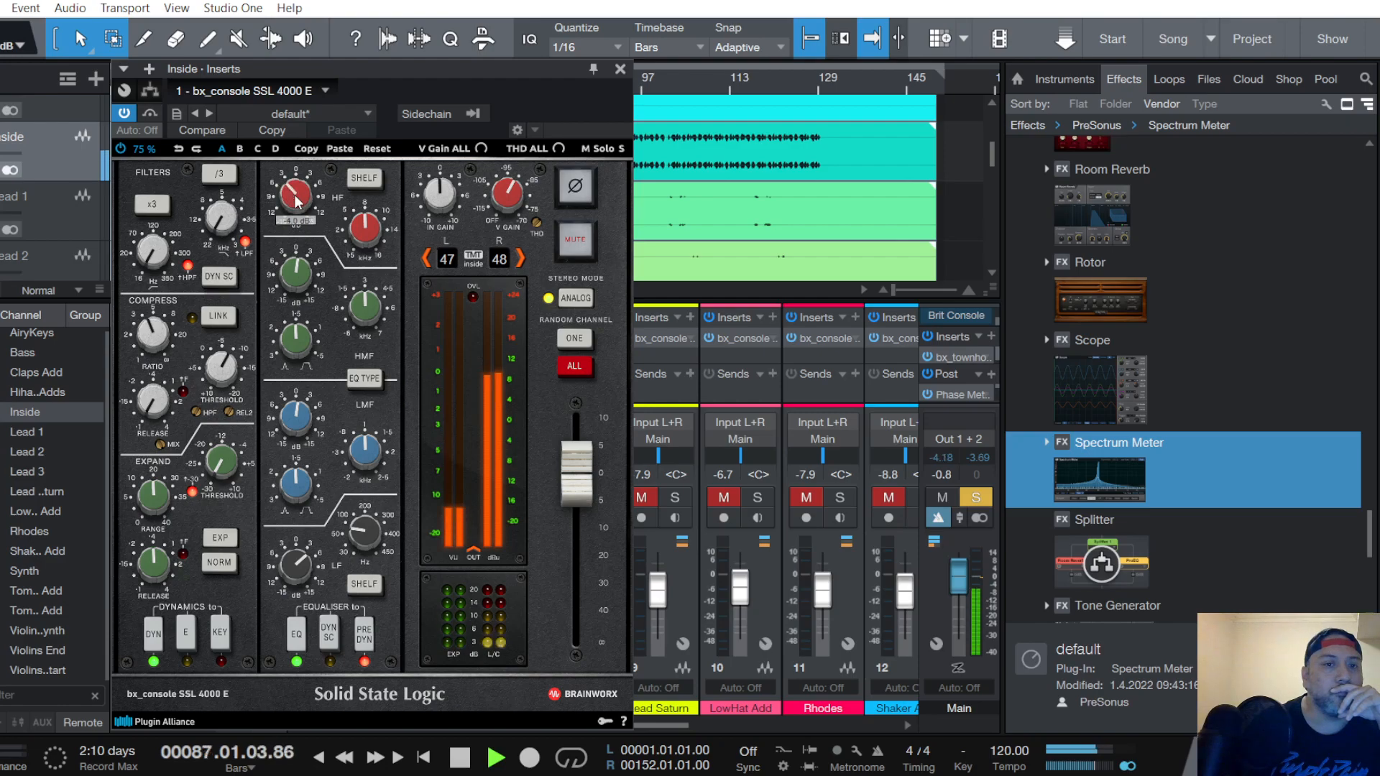
scroll(365, 225, "up", 4)
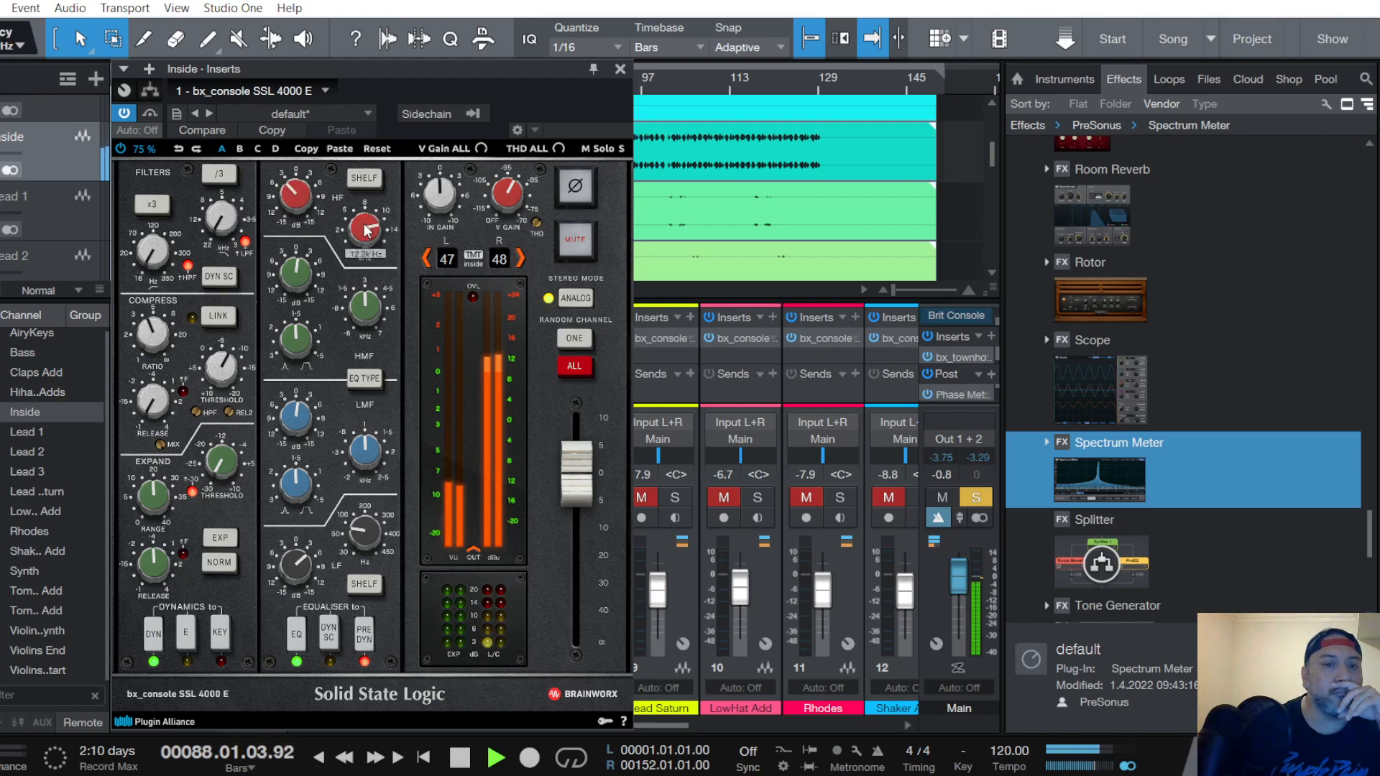
left_click(359, 178)
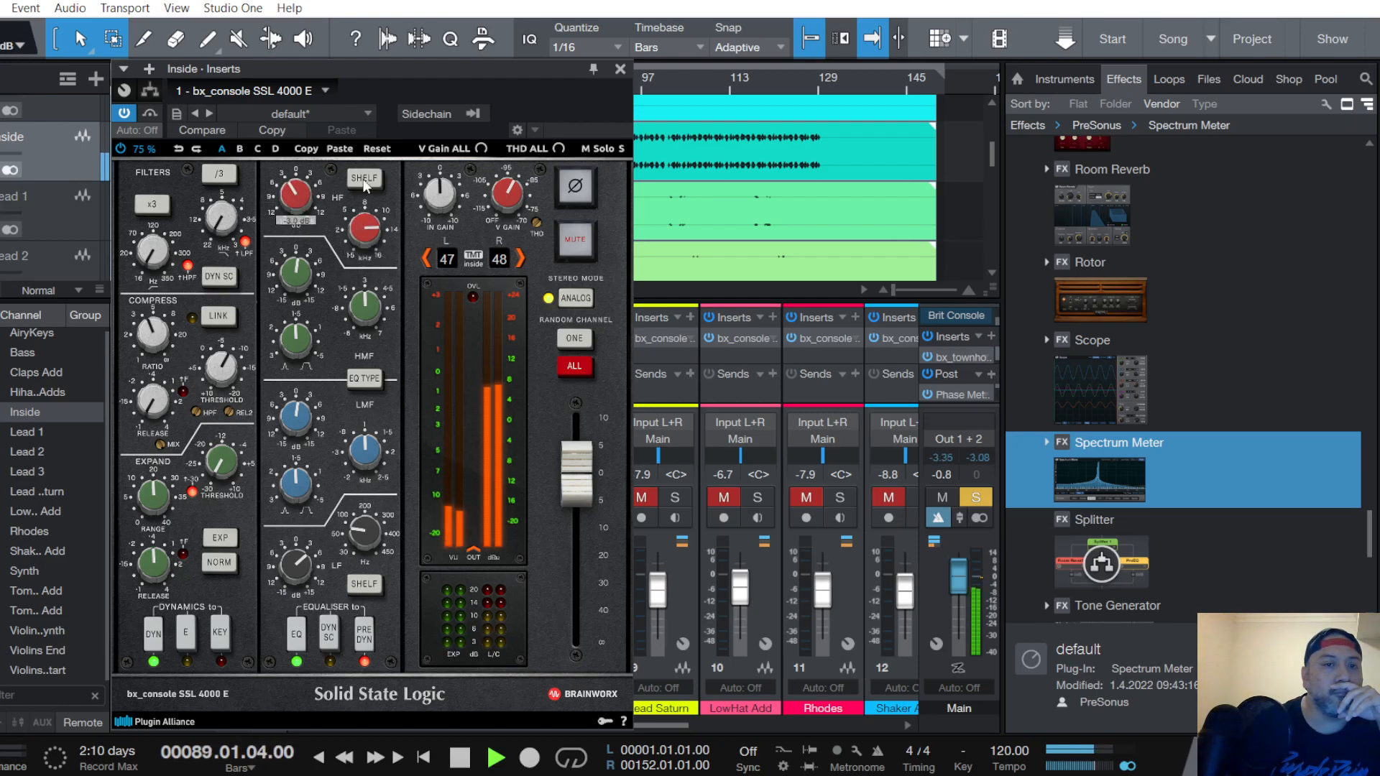
scroll(295, 193, "up", 1)
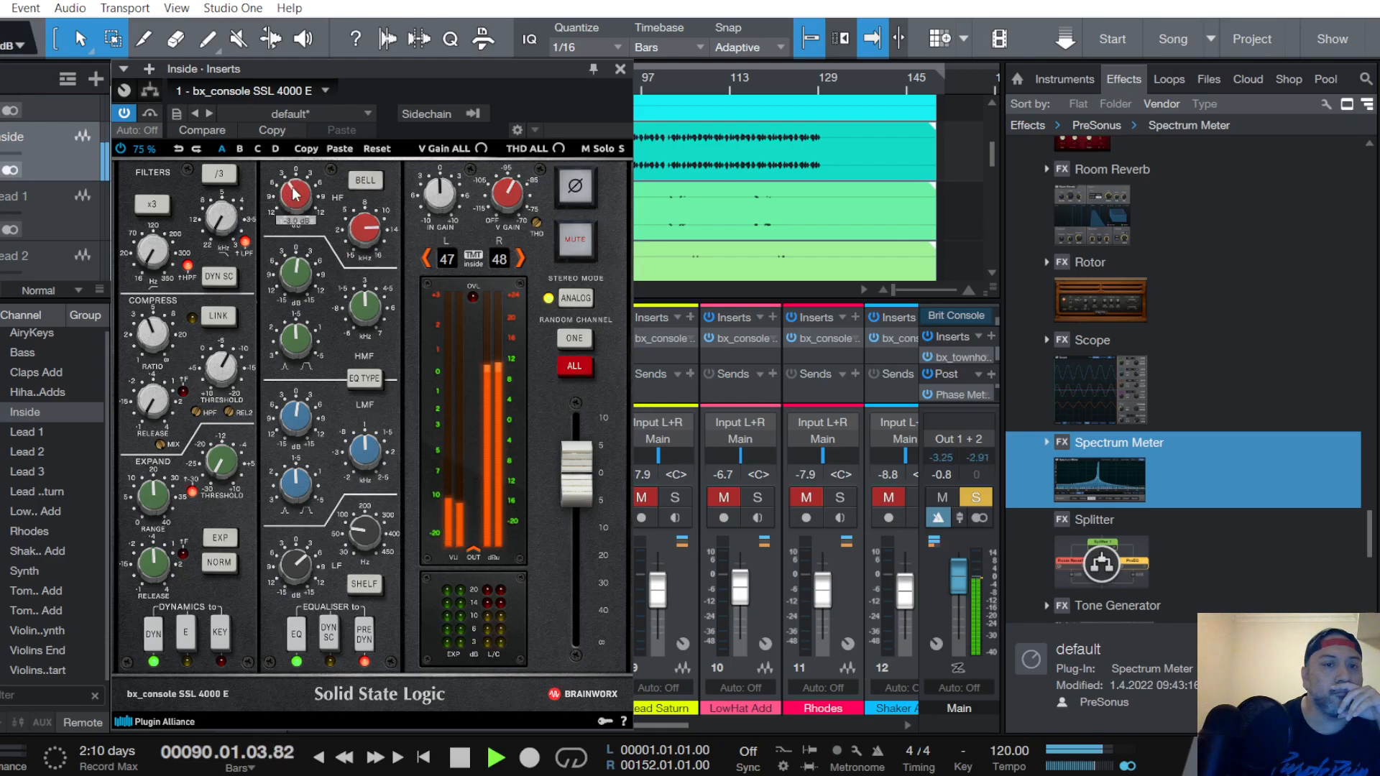
scroll(294, 192, "down", 2)
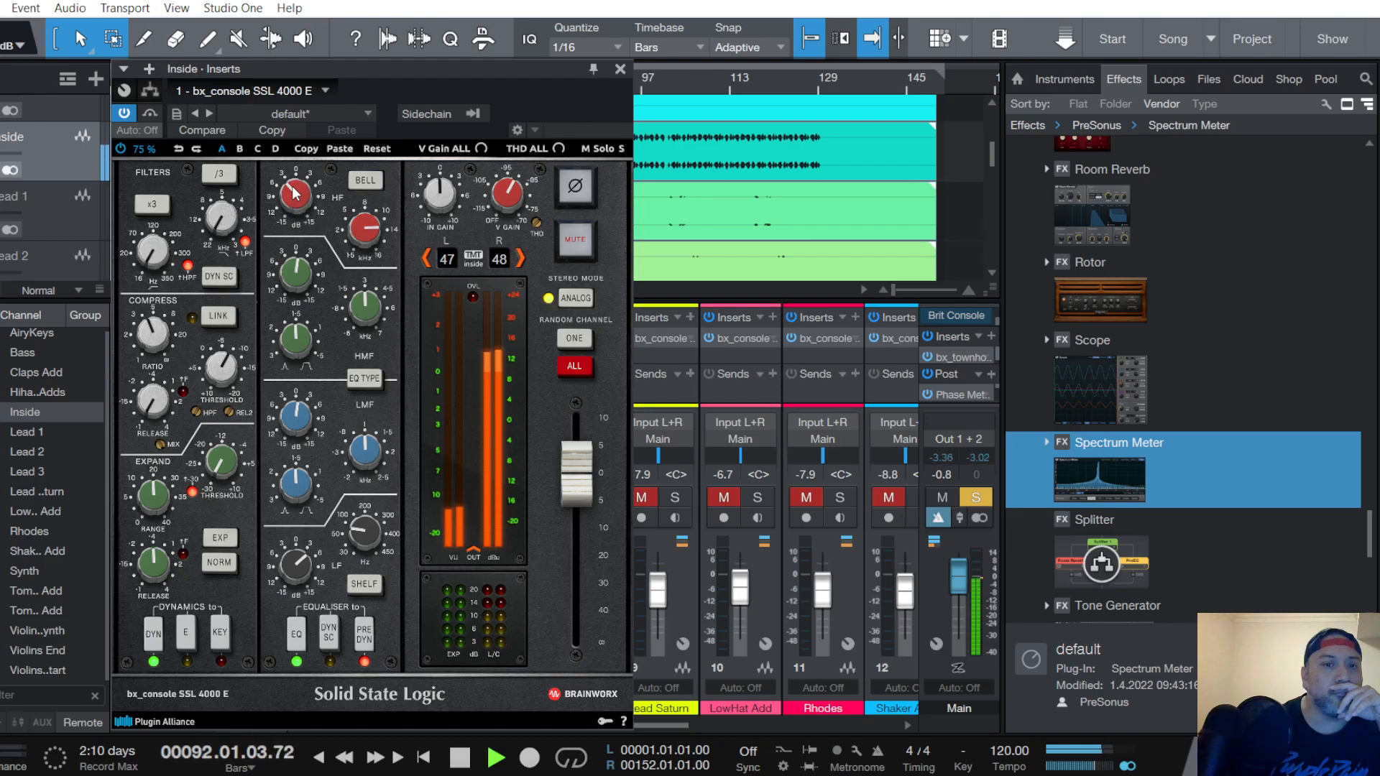
left_click(619, 69)
Clear all solos and recheck the full mix in the Main channel's post-fader Spectrum Meter
left_click(975, 497)
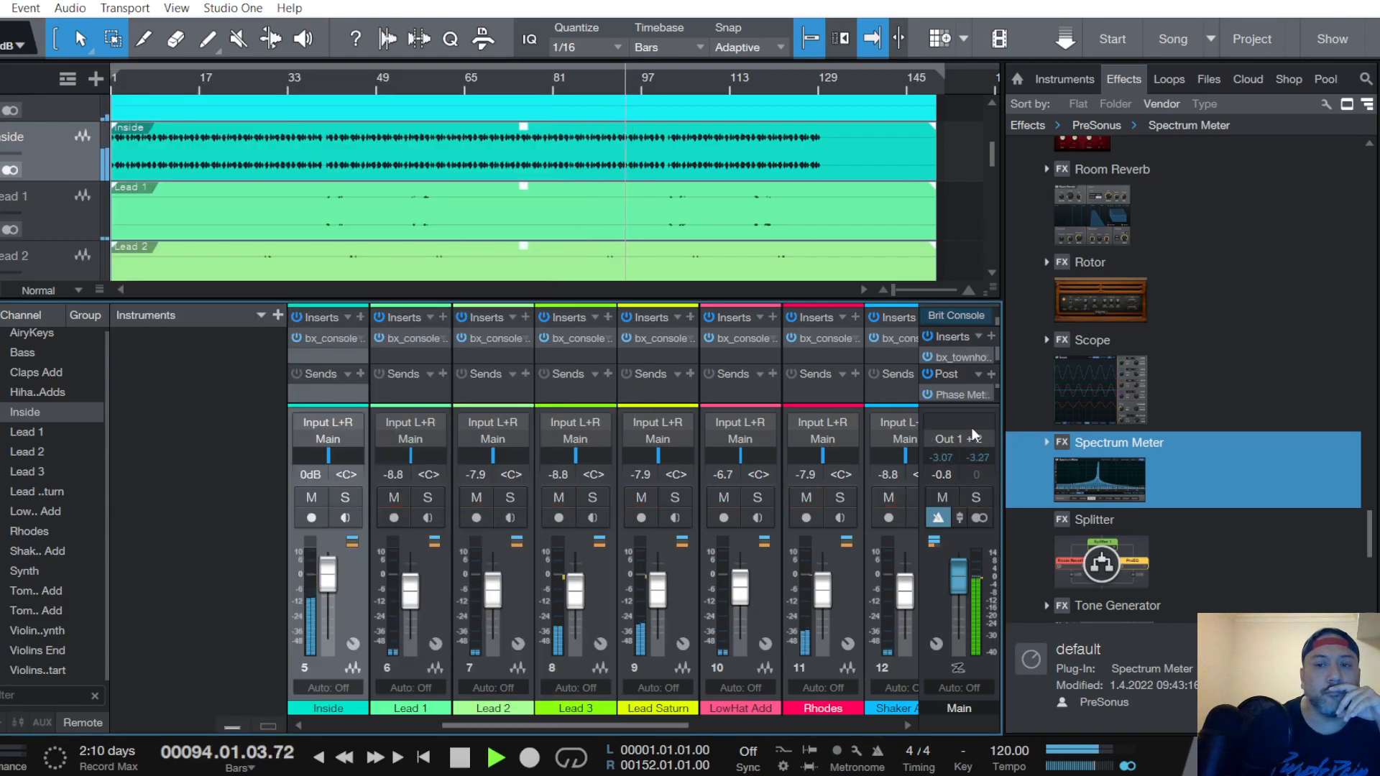
left_click(955, 396)
left_click(394, 92)
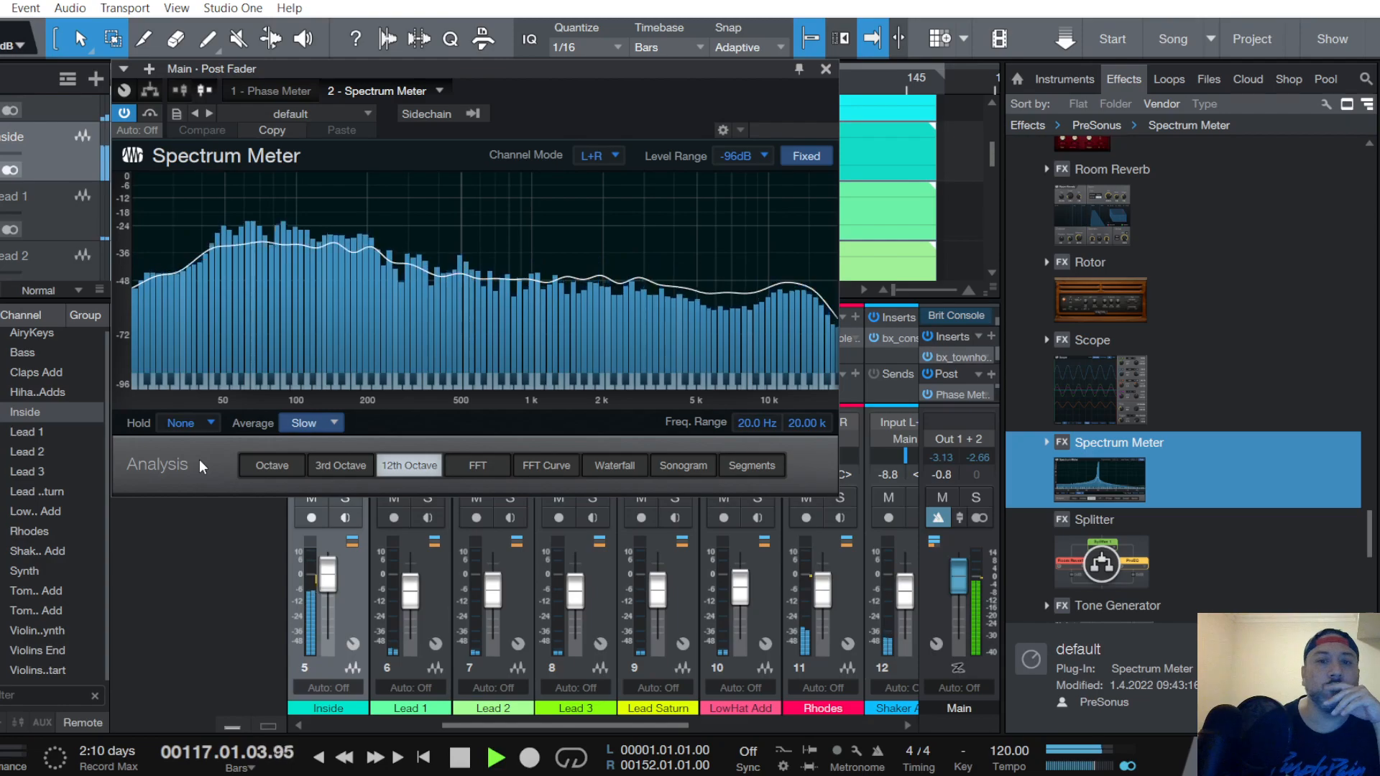
mouse_move(248, 245)
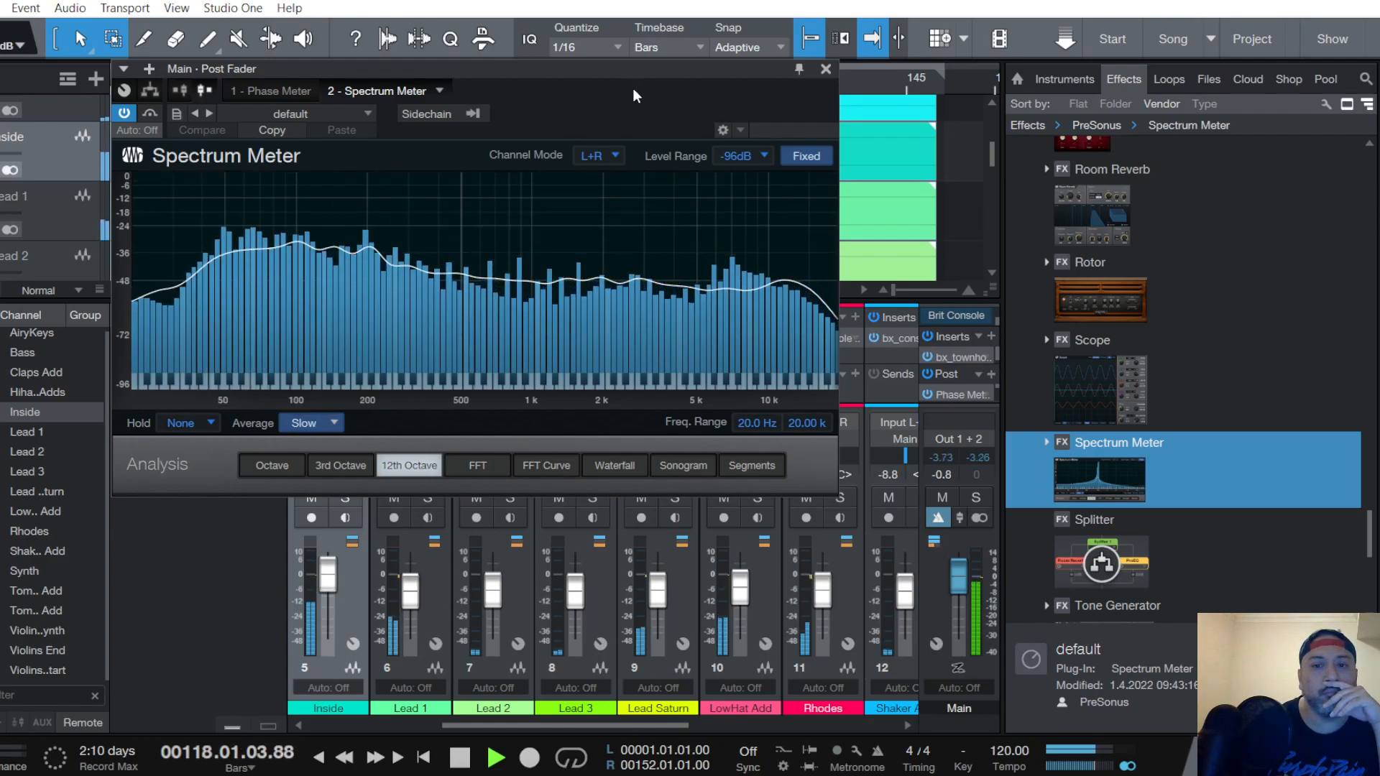
left_click(825, 69)
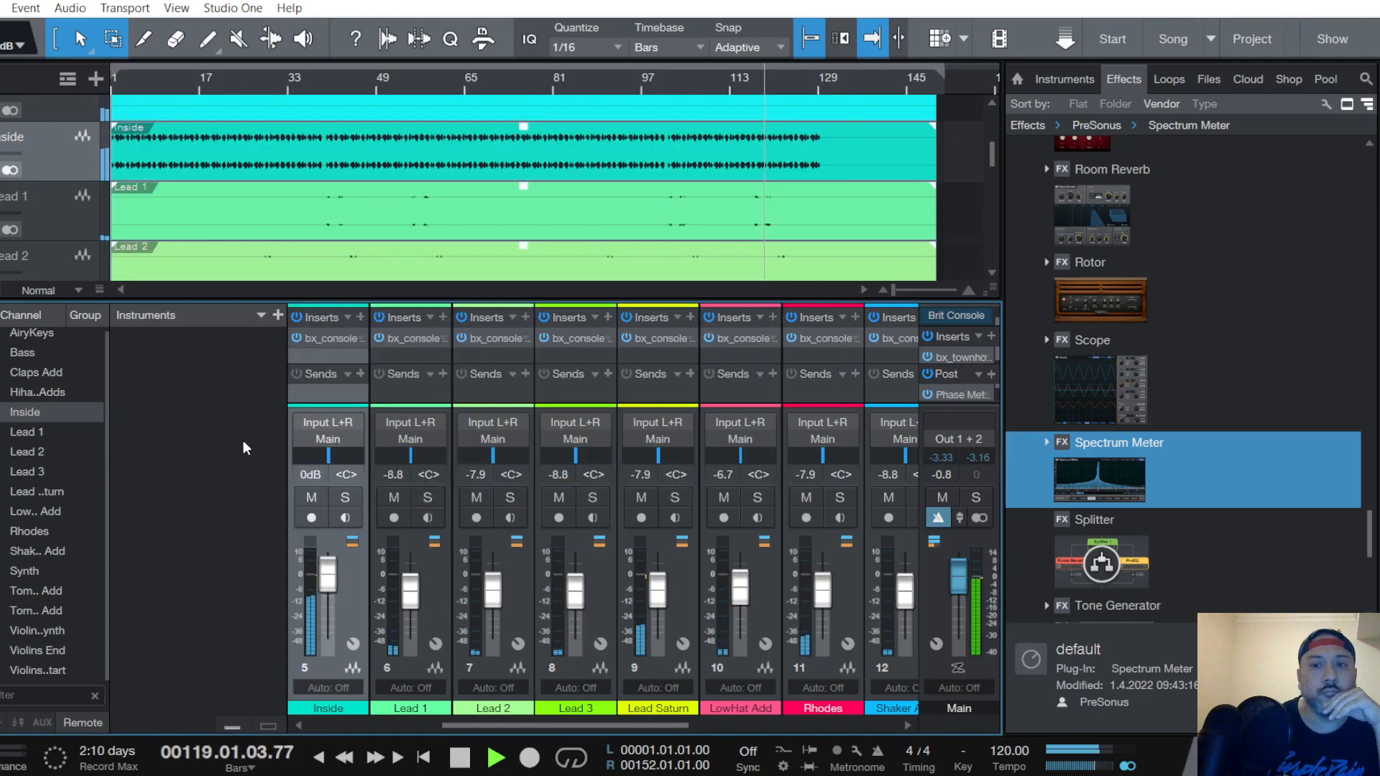
Lower the Main fader to -3.3 dB and check the bx_townhouse Buss Compressor's gain reduction on the Main channel
left_click_drag(964, 578, 962, 582)
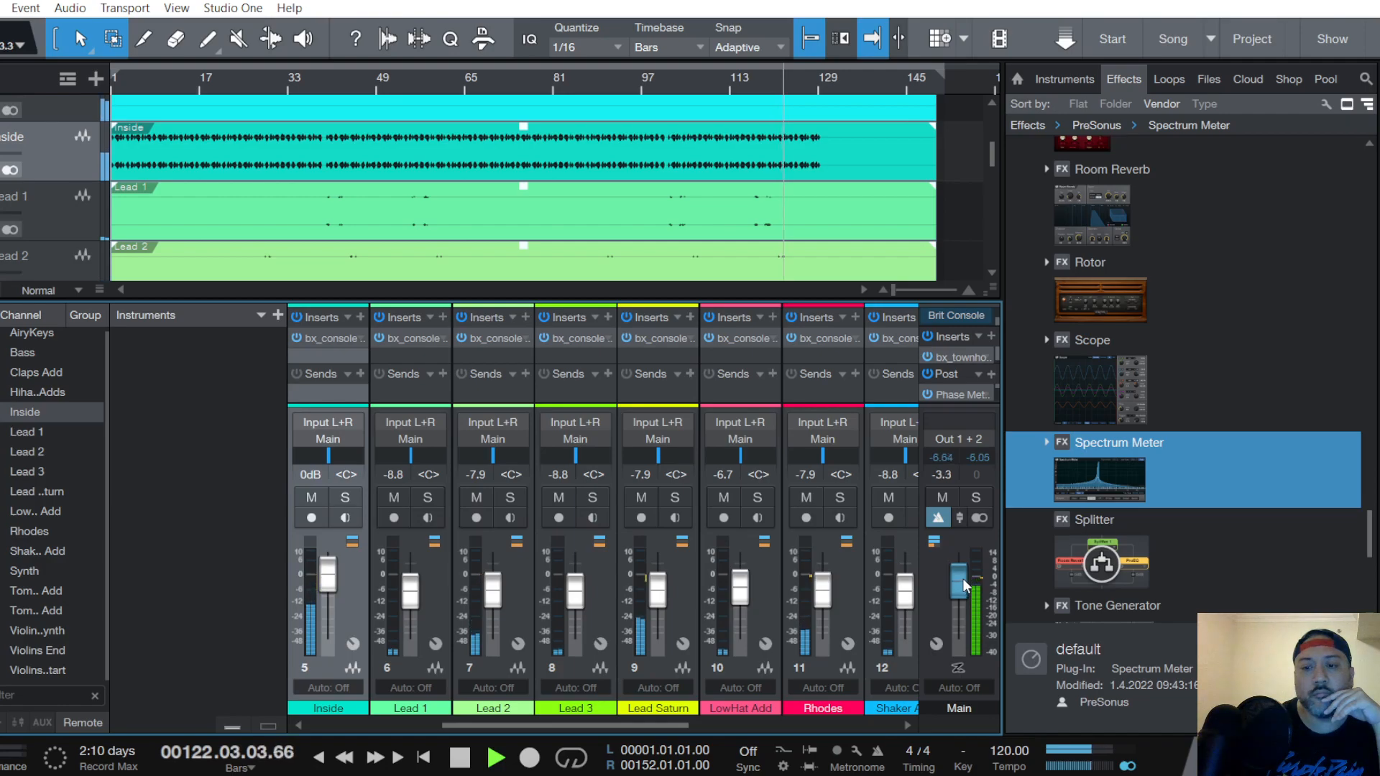
left_click(959, 356)
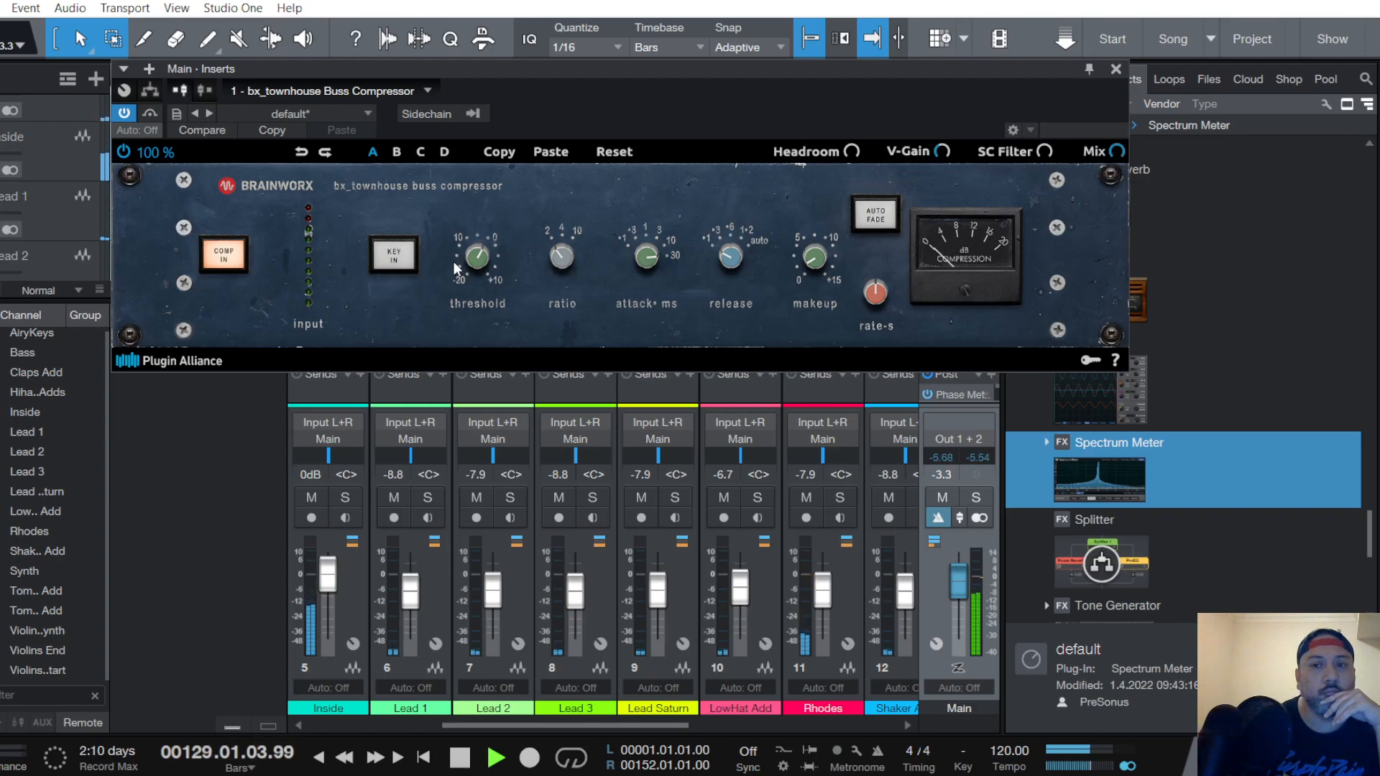
left_click(1115, 69)
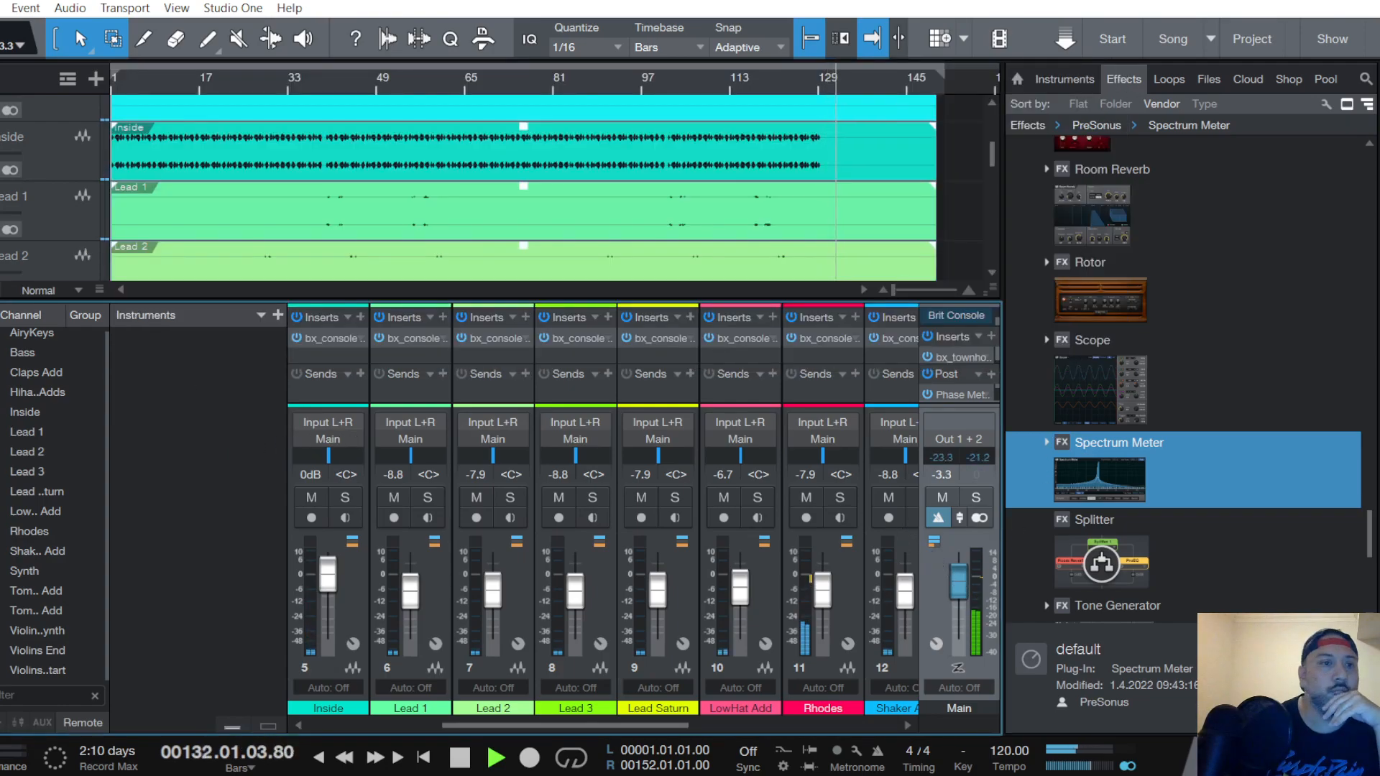
Save the song, then stop playback and return the playhead to bar 1
left_click(1, 8)
left_click(72, 233)
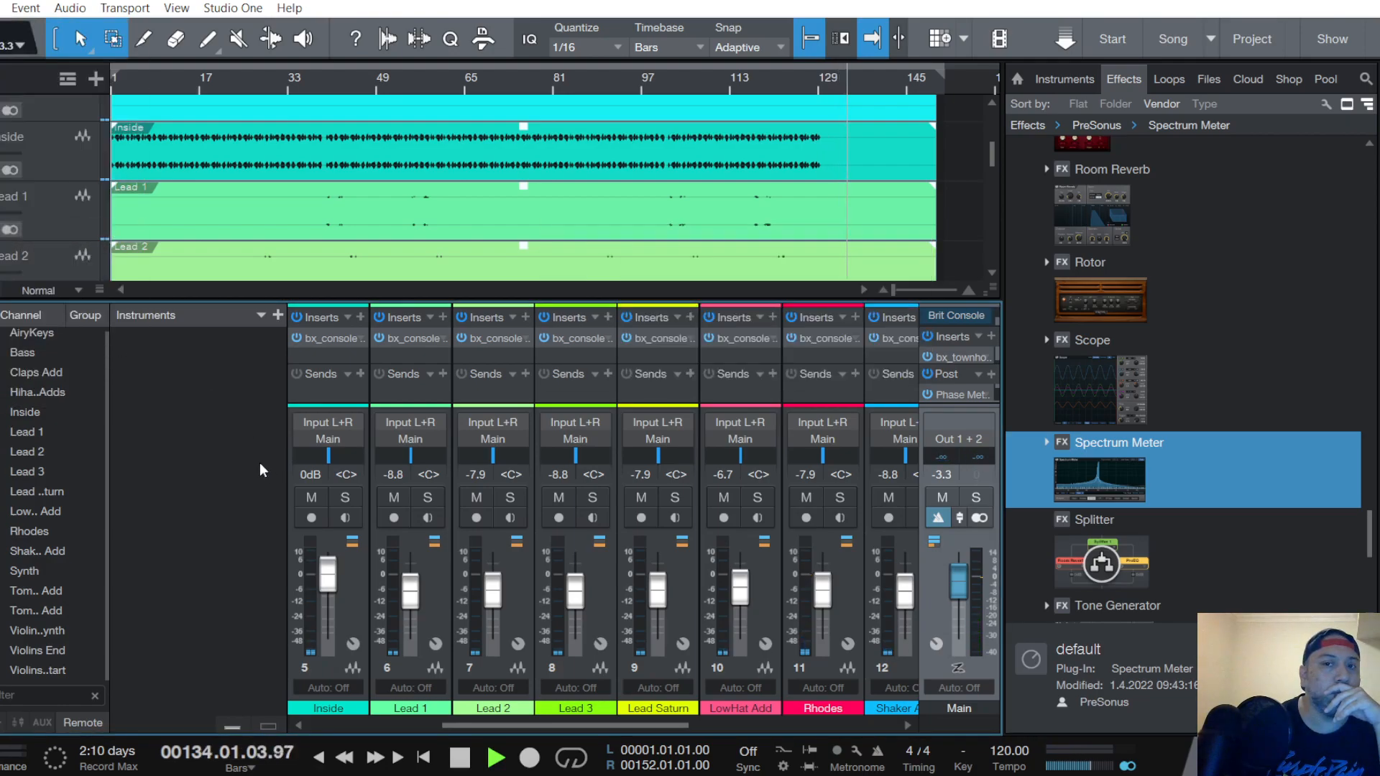
key("space")
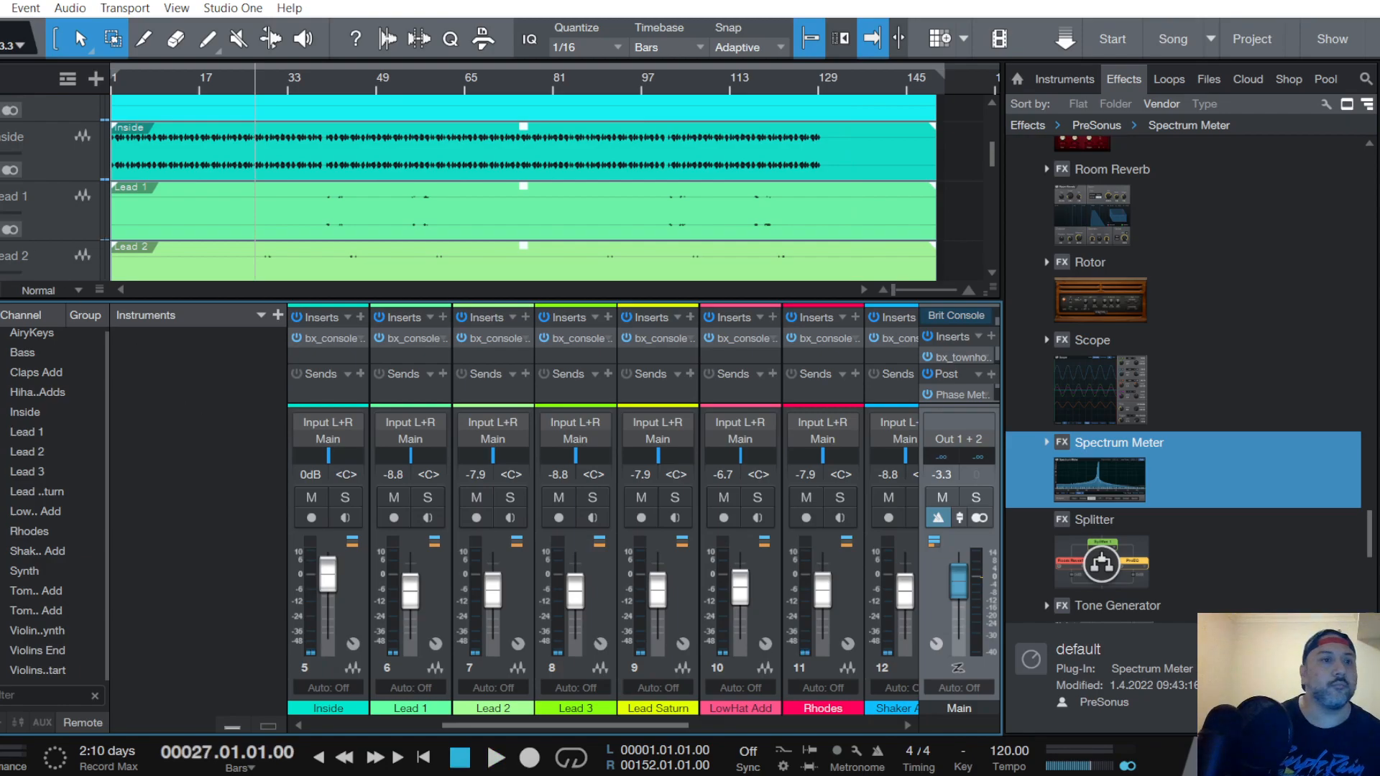
left_click(424, 757)
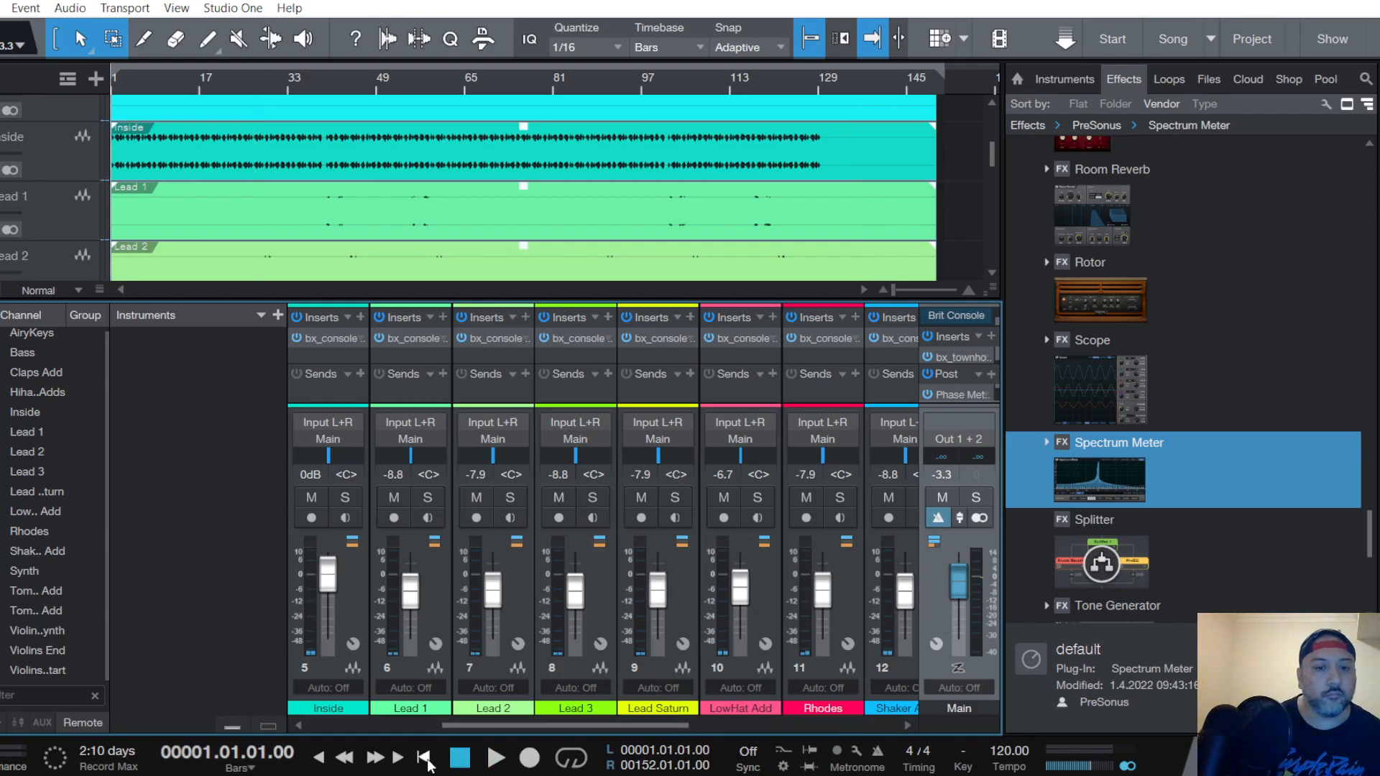
left_click(0, 8)
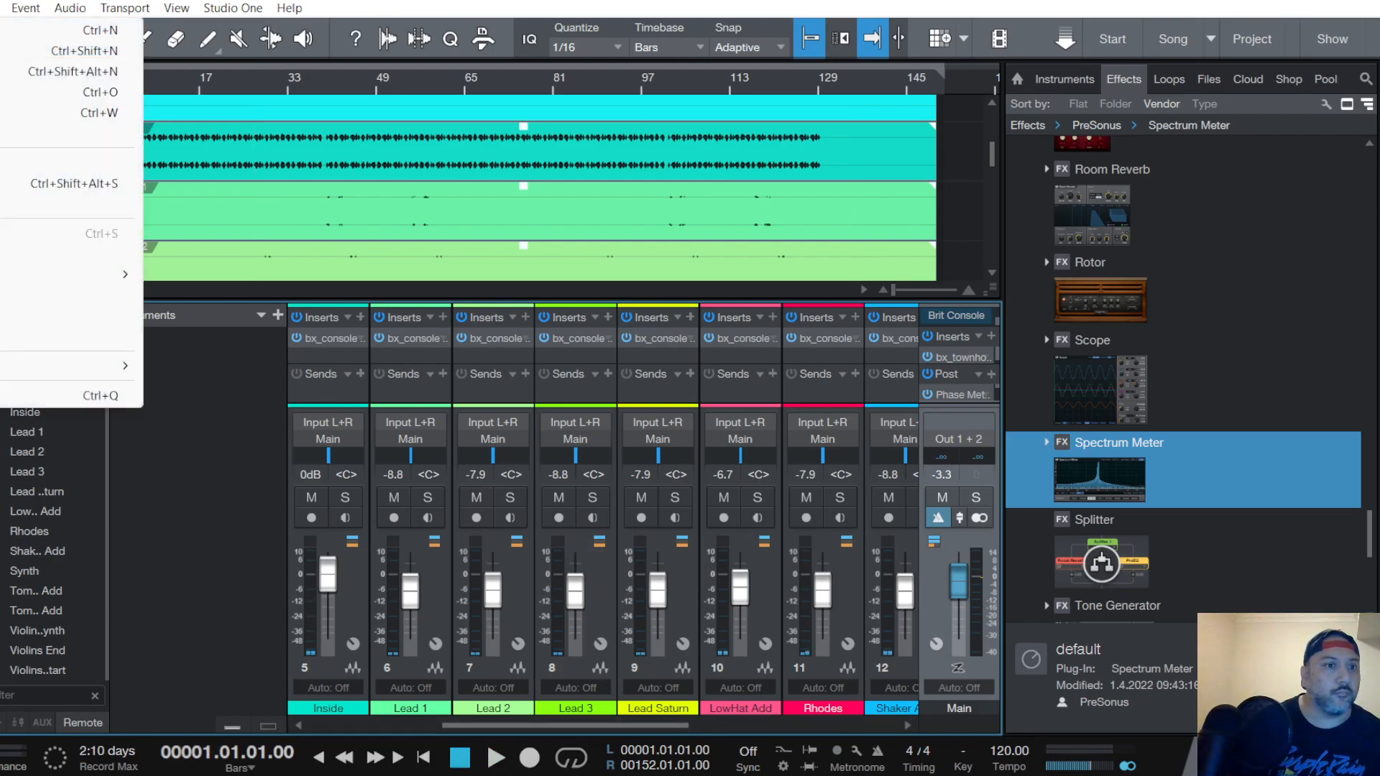
left_click(232, 483)
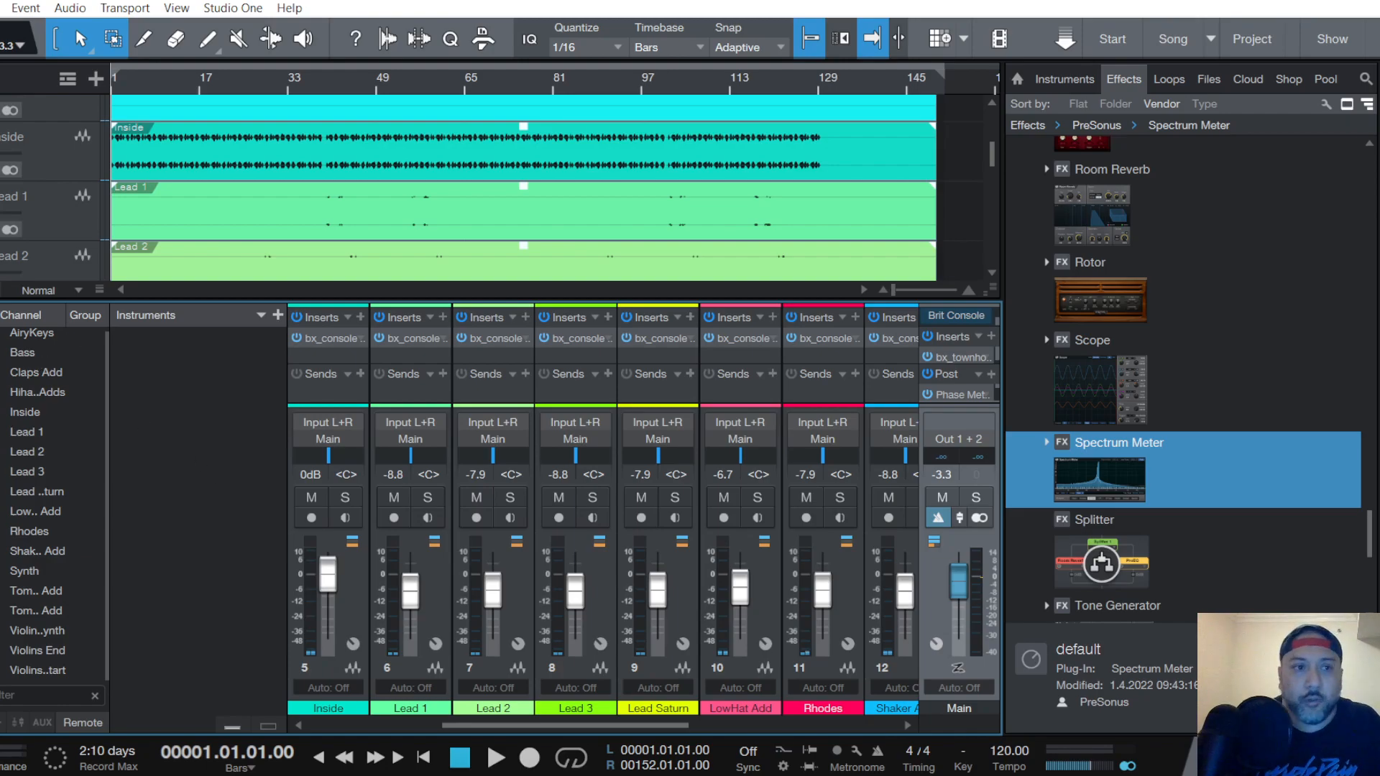
key("alt+f")
left_click(200, 410)
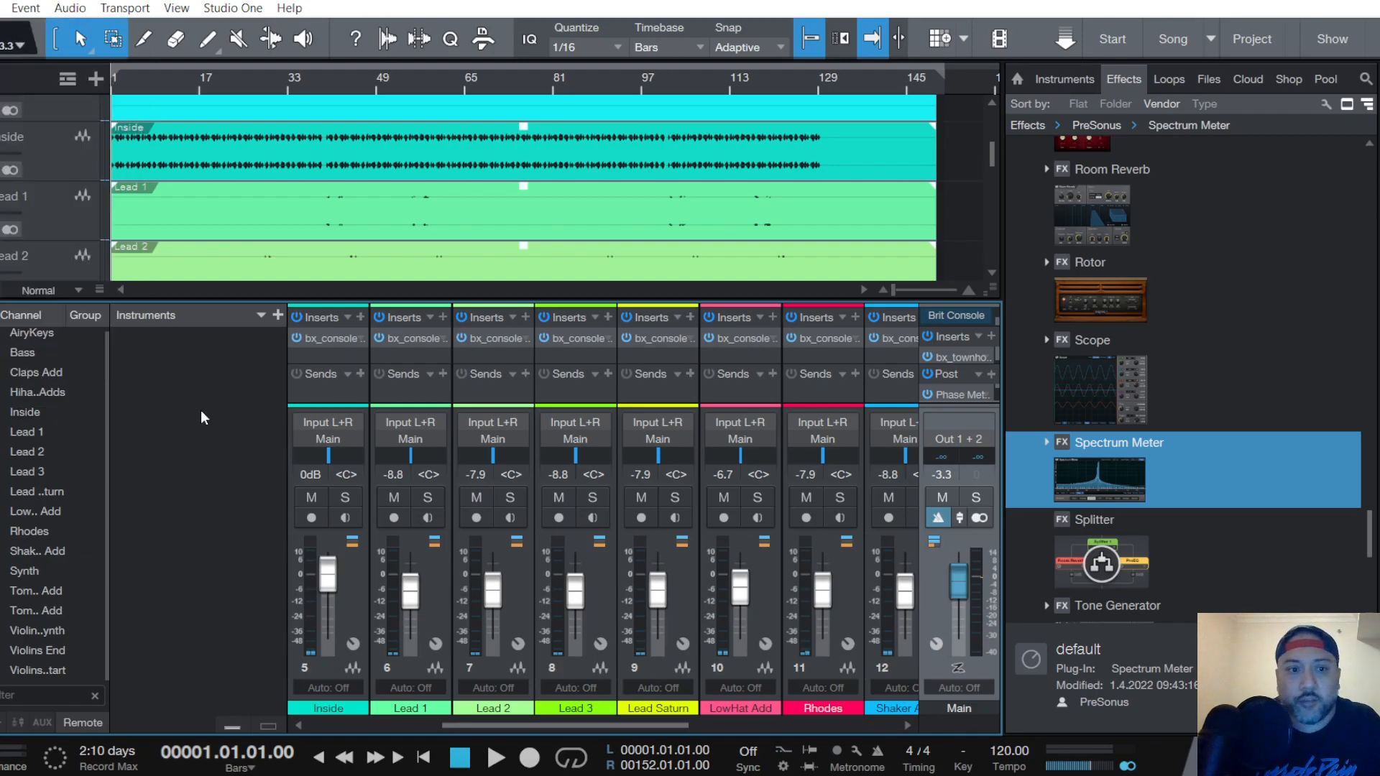
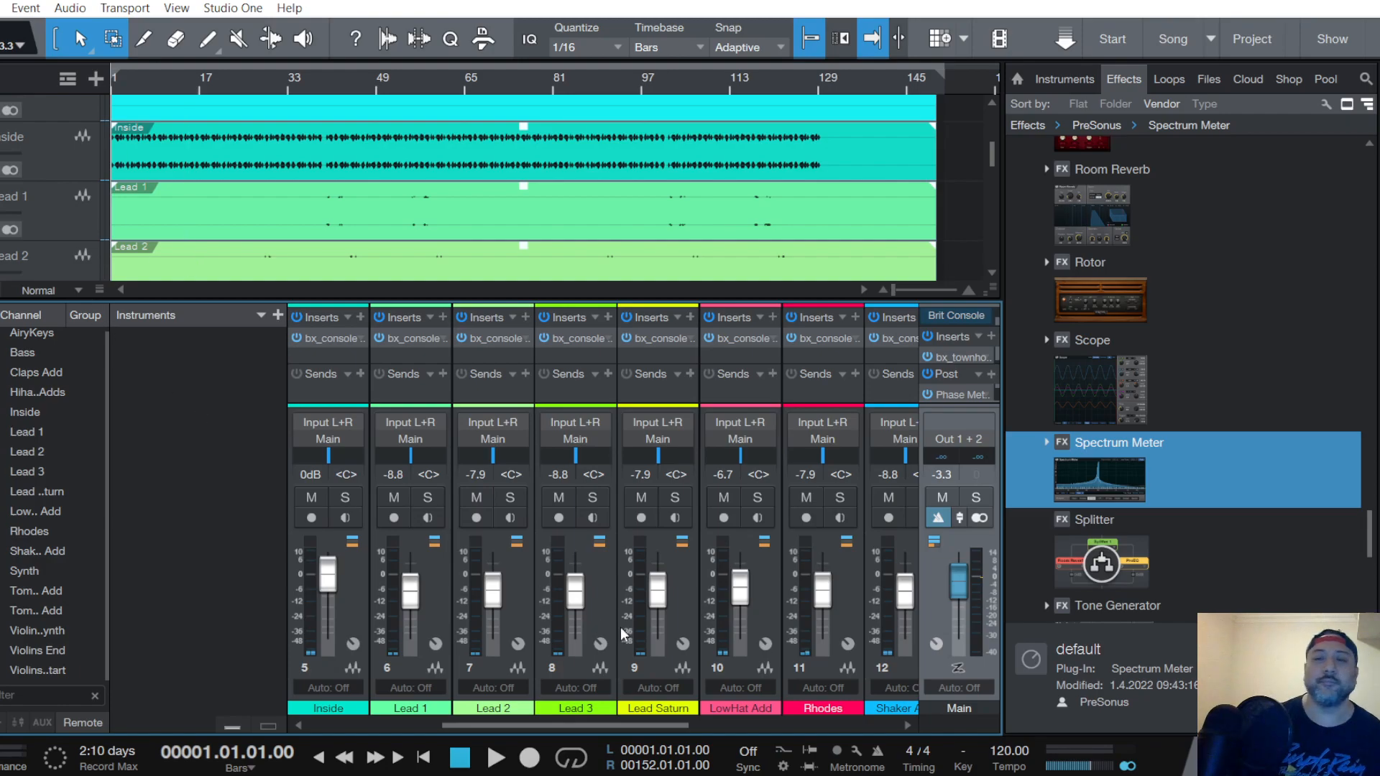
key("alt+Tab")
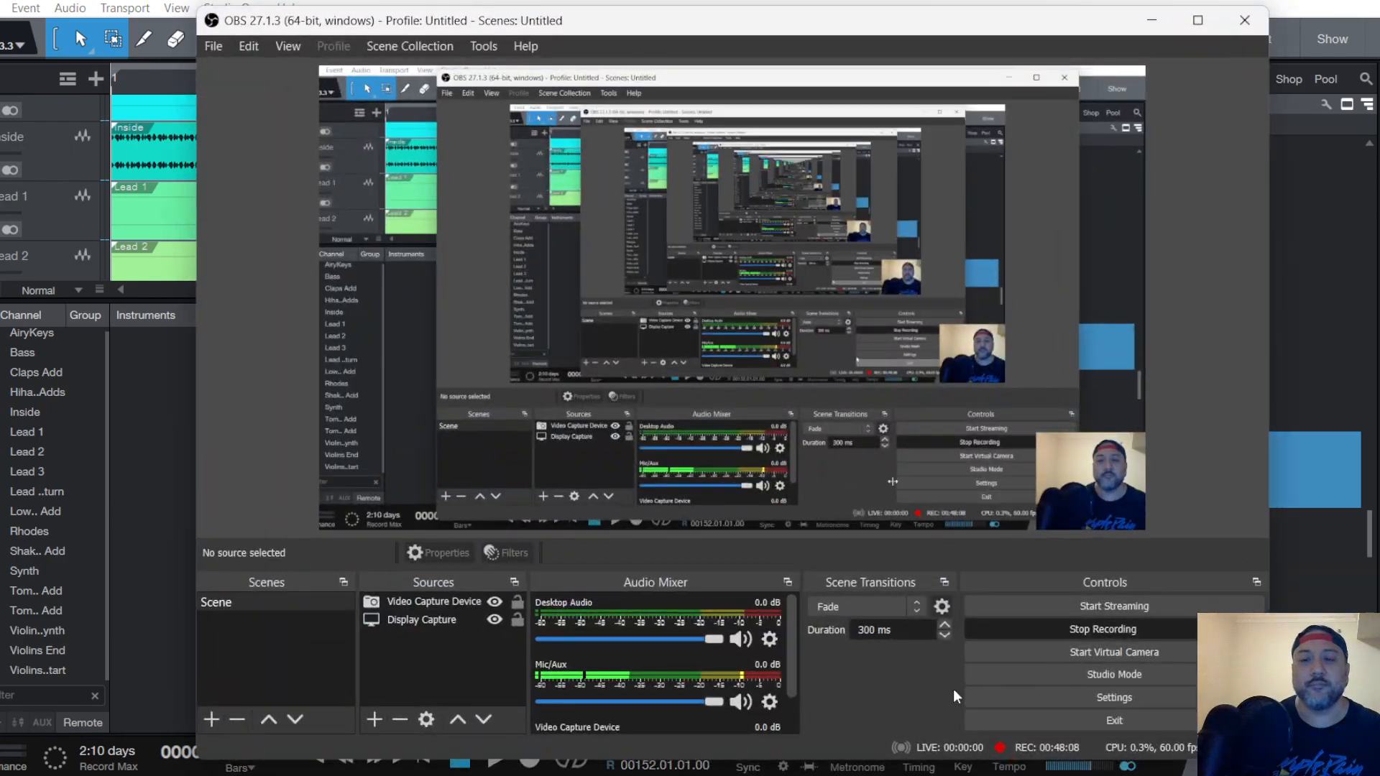